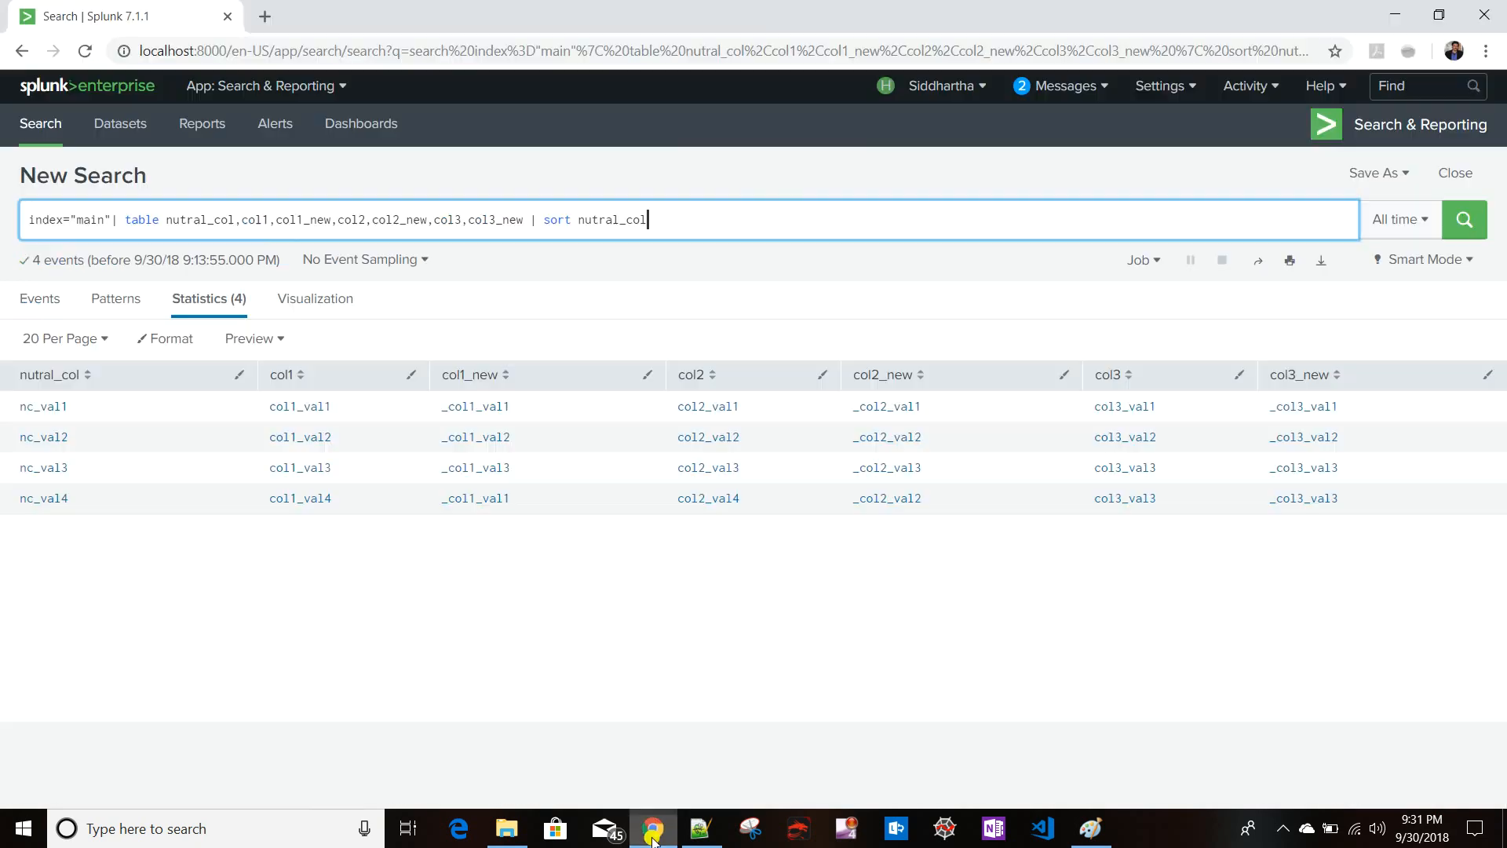
# - Open the Splunk Dashboards page in a new browser tab and switch to it
pyautogui.click(646, 711)
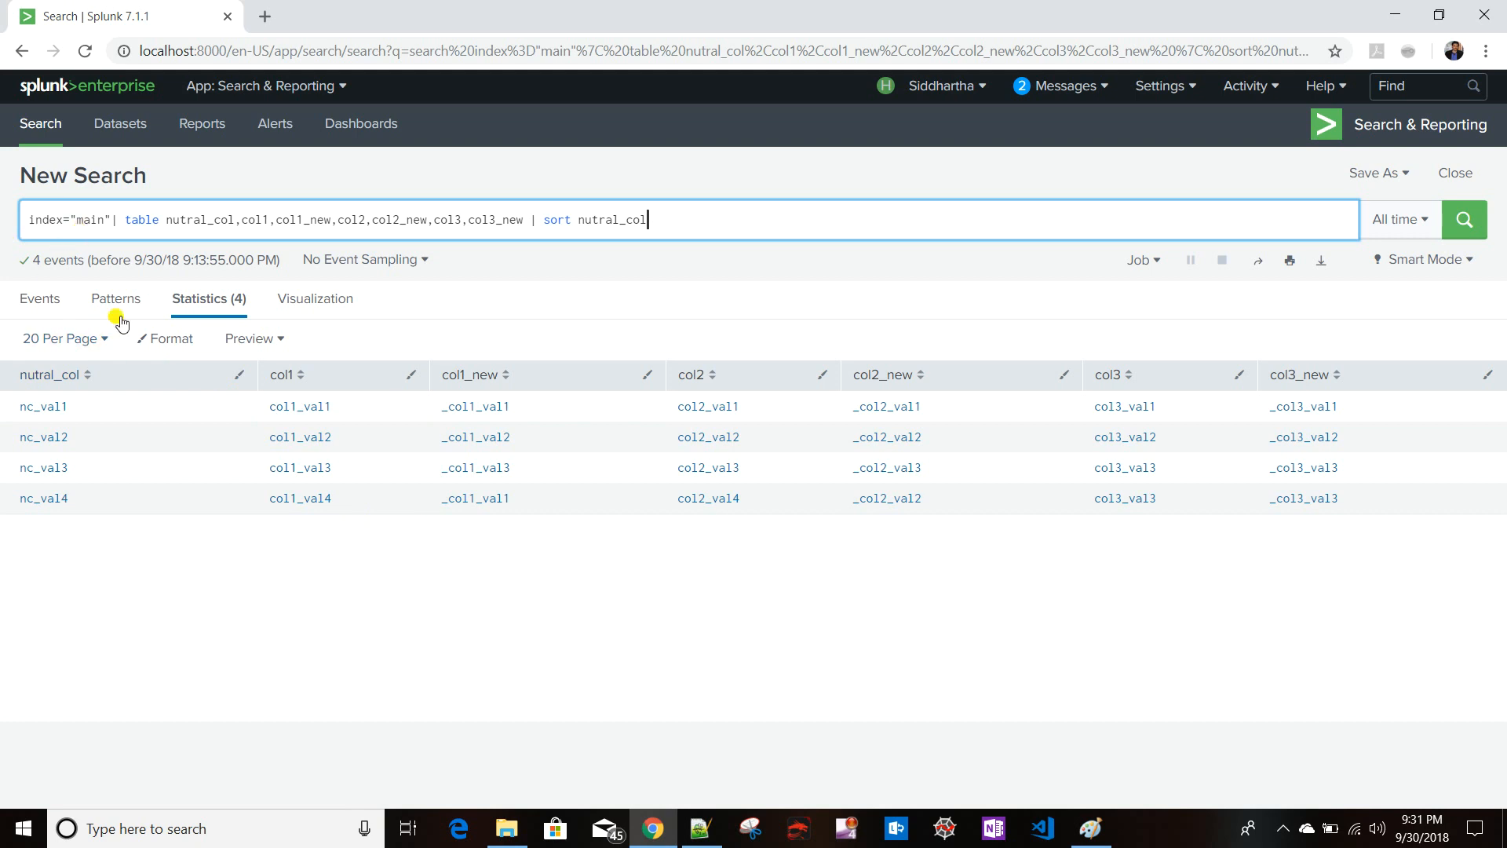
pyautogui.rightClick(372, 126)
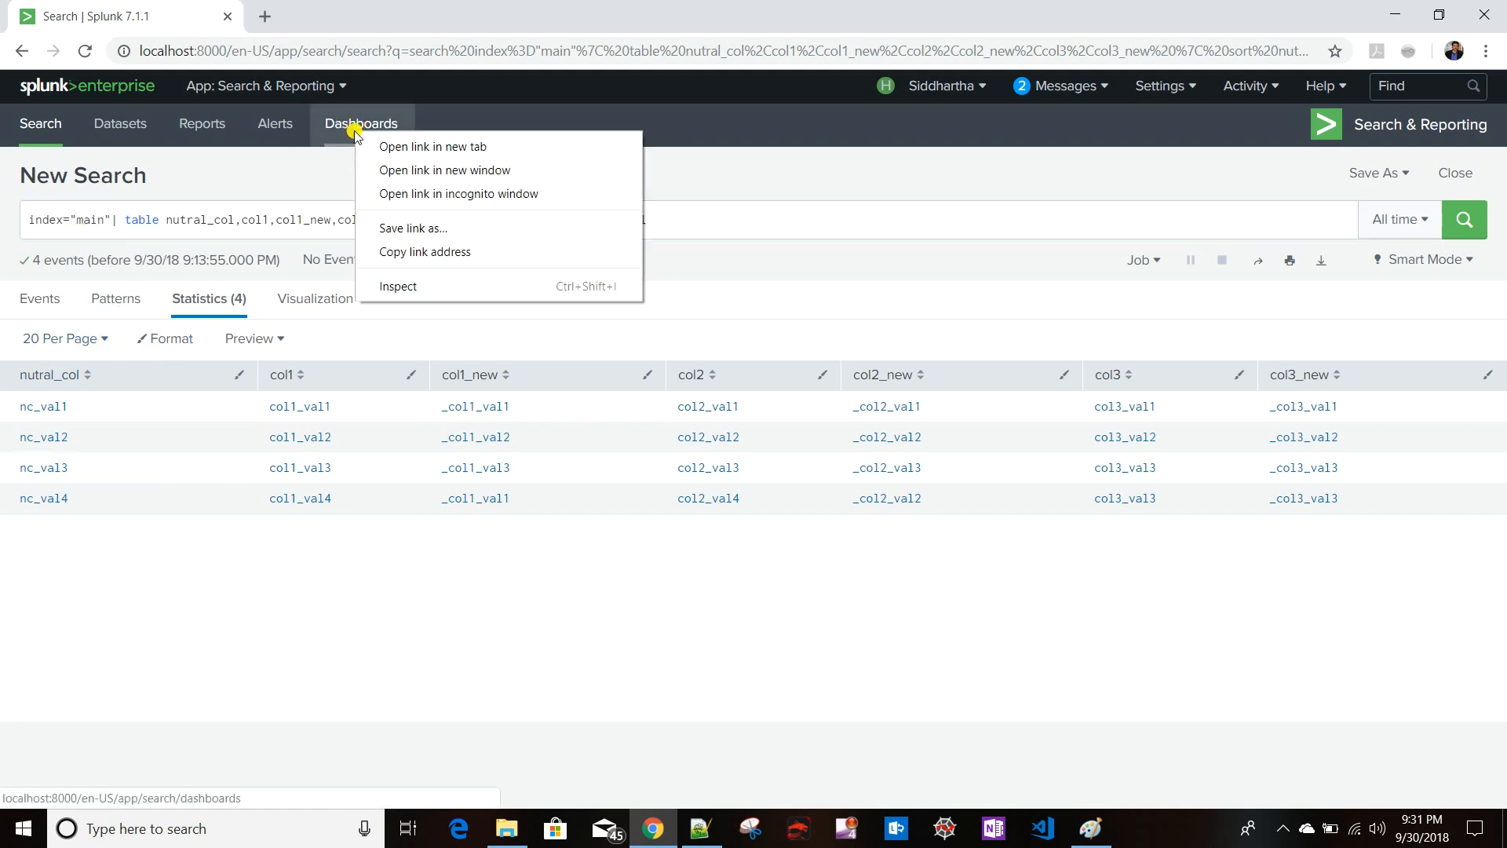
pyautogui.click(382, 148)
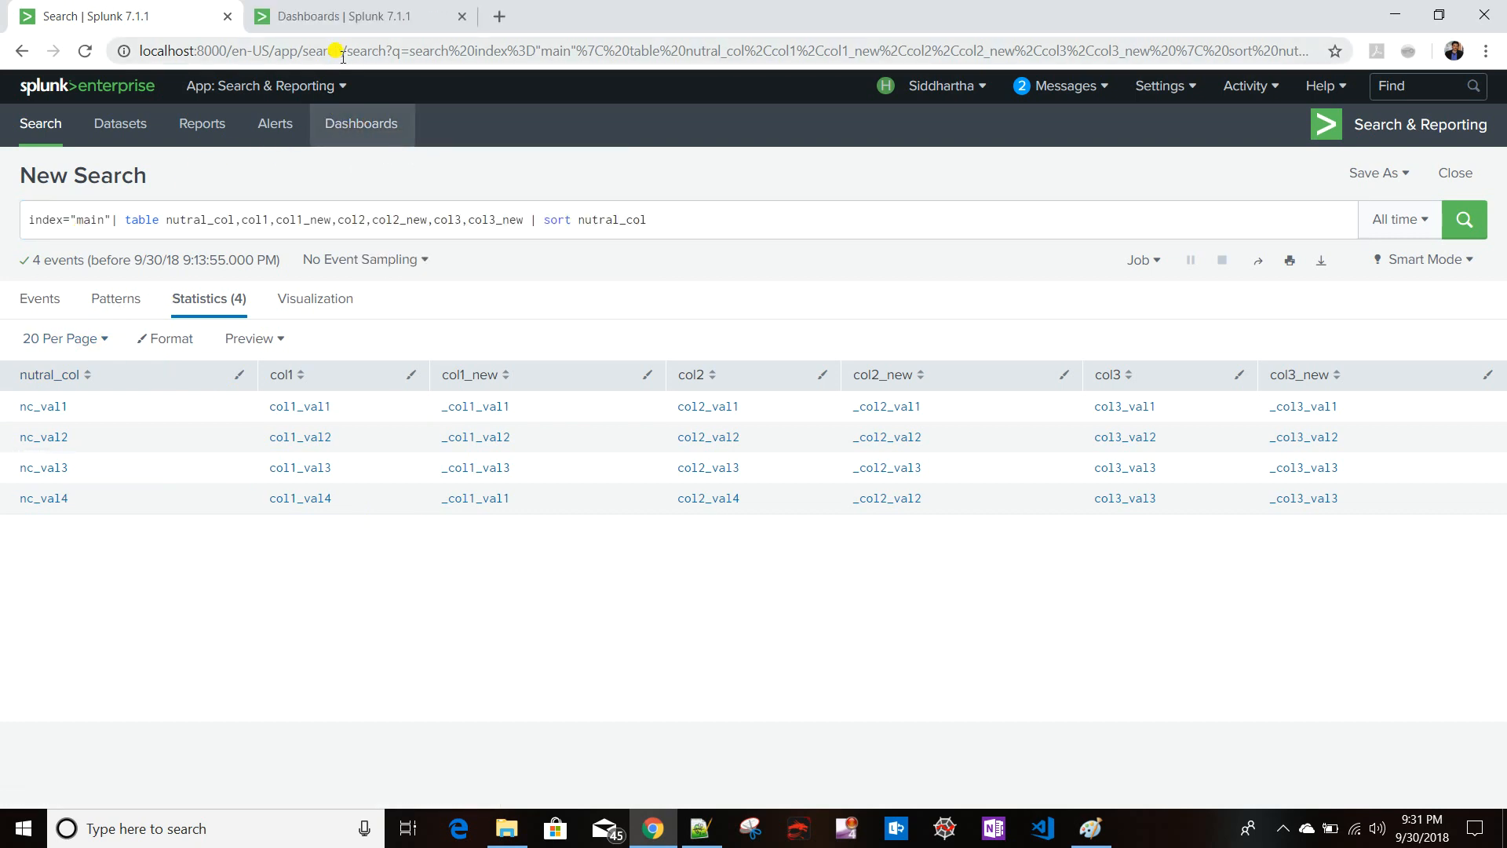
pyautogui.click(363, 16)
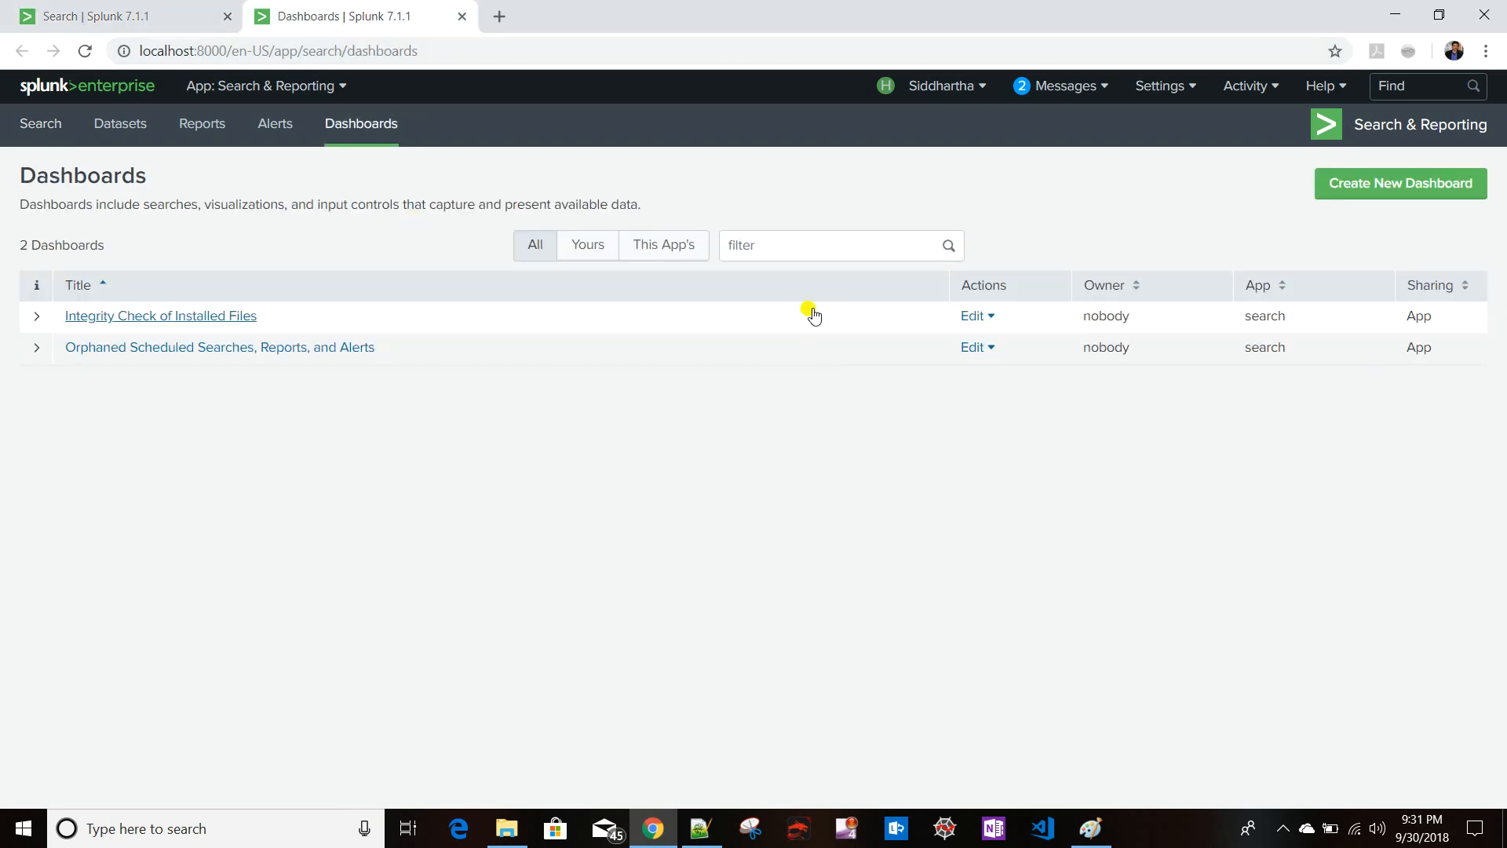
# - Create a new dashboard titled demo with permissions shared in app
pyautogui.click(1389, 184)
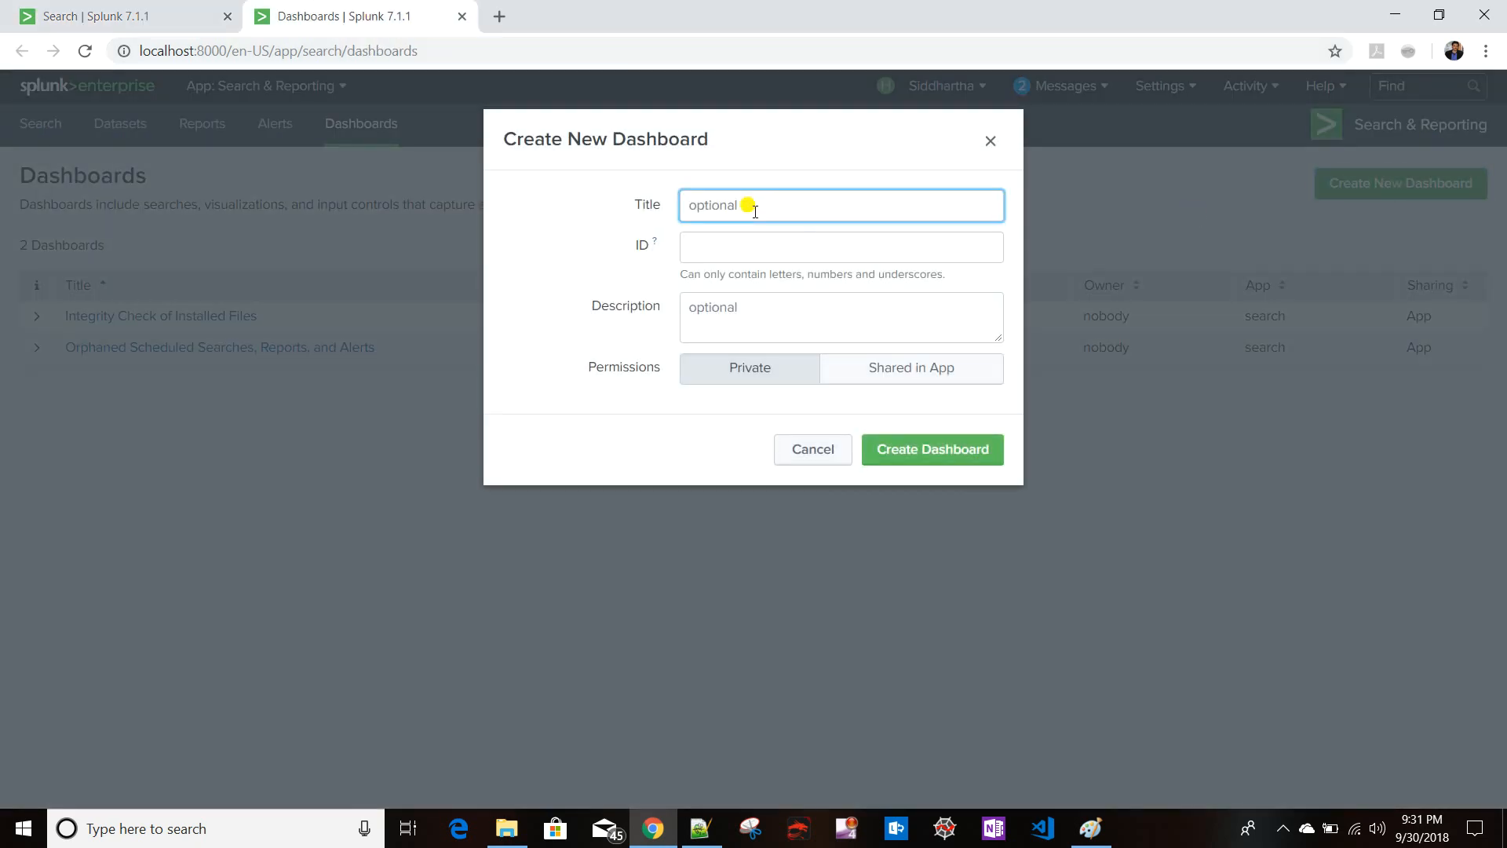
pyautogui.write('demo')
pyautogui.click(911, 368)
pyautogui.click(933, 449)
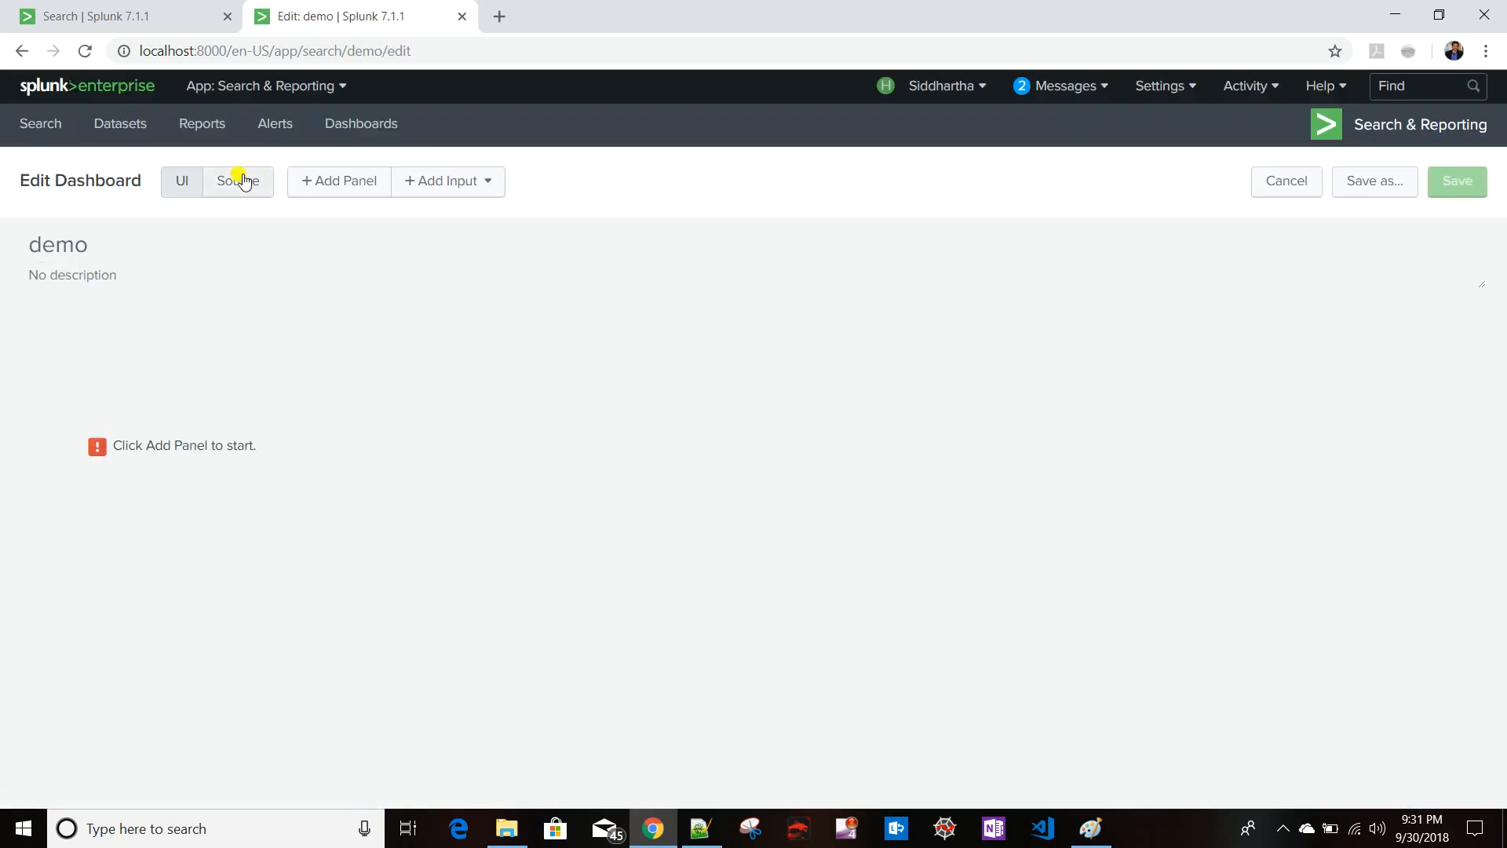
# - Compare the search results with the problem statement image, then return to the dashboard editor
pyautogui.click(83, 16)
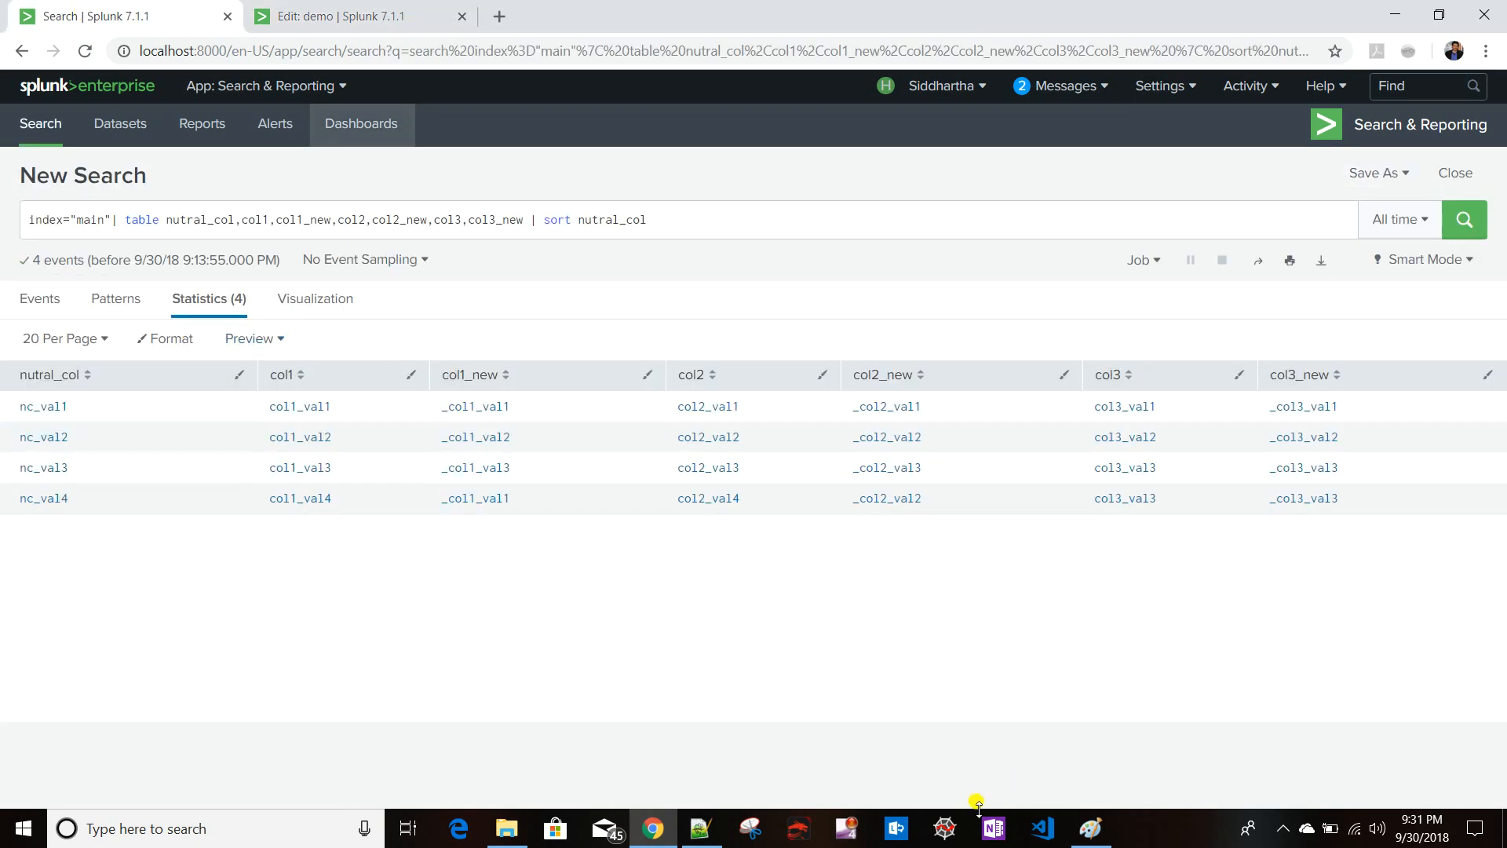
pyautogui.click(1091, 828)
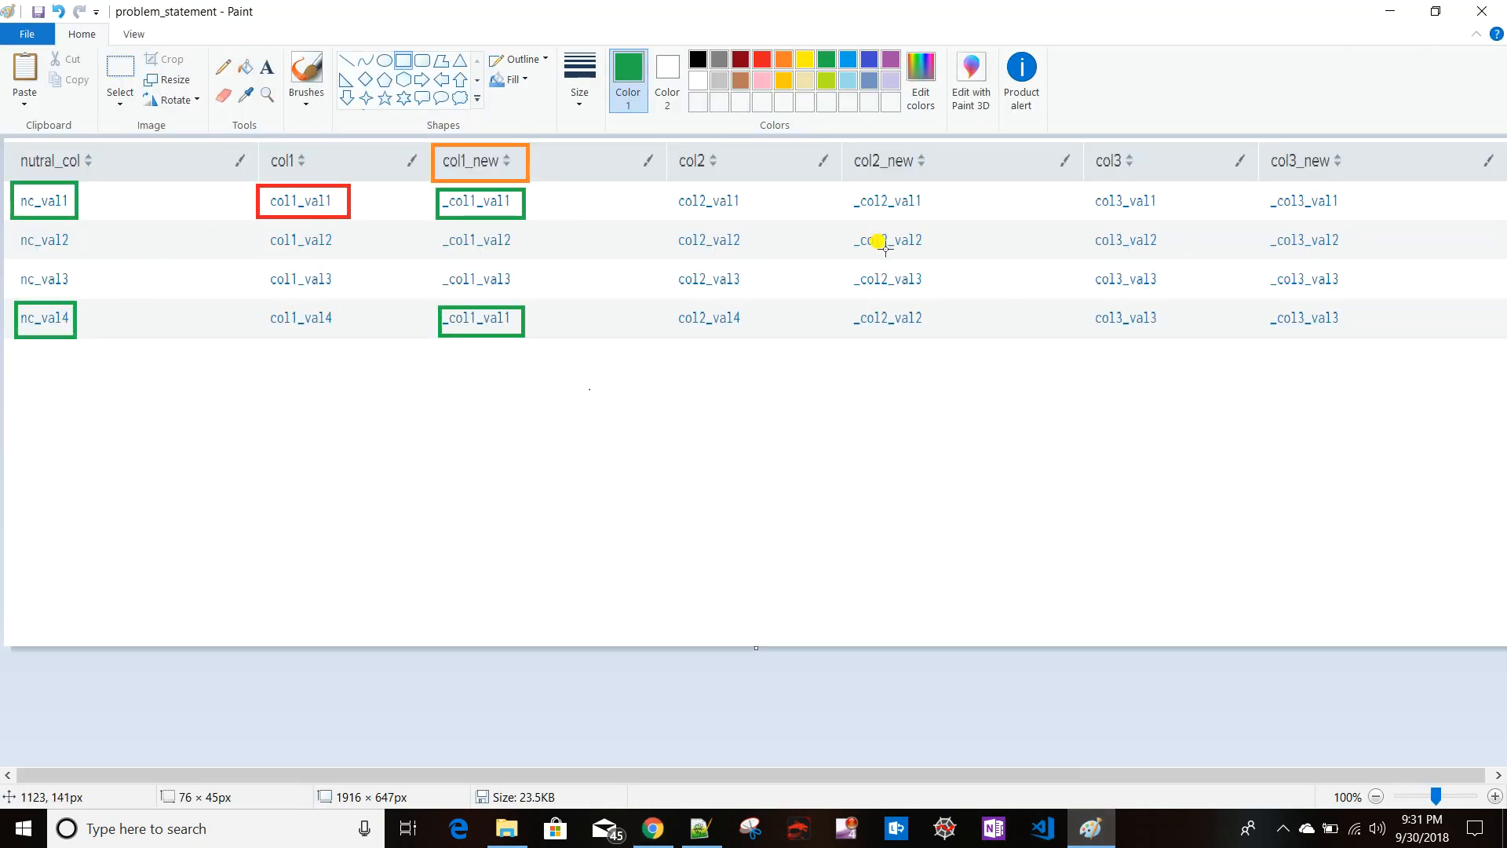
pyautogui.hotkey('alt', 'Tab')
pyautogui.click(351, 17)
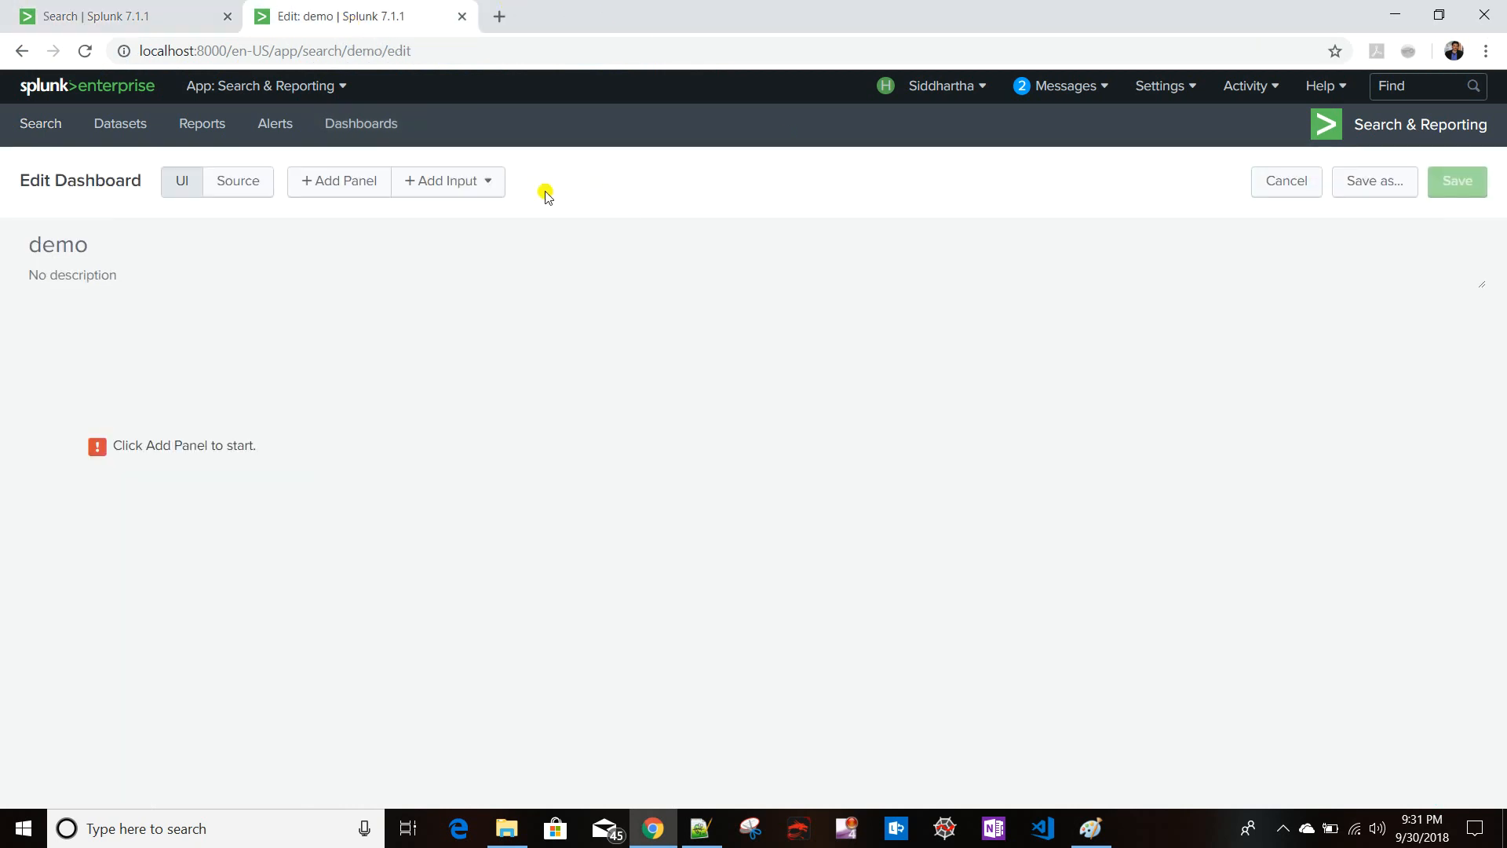
# - Add a new Statistics Table panel with the content title Details
pyautogui.click(330, 181)
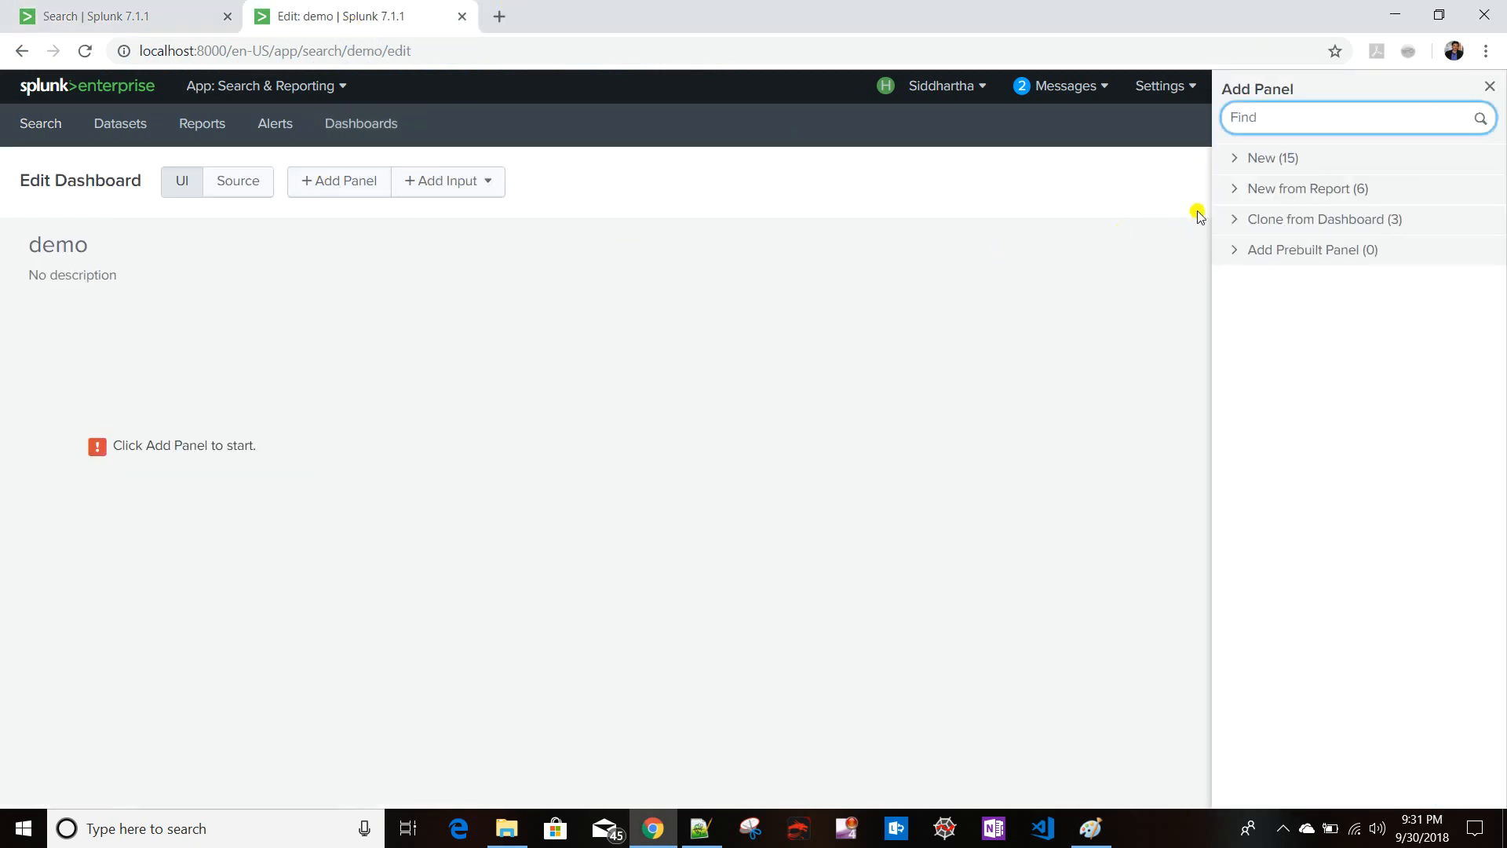
pyautogui.click(1276, 158)
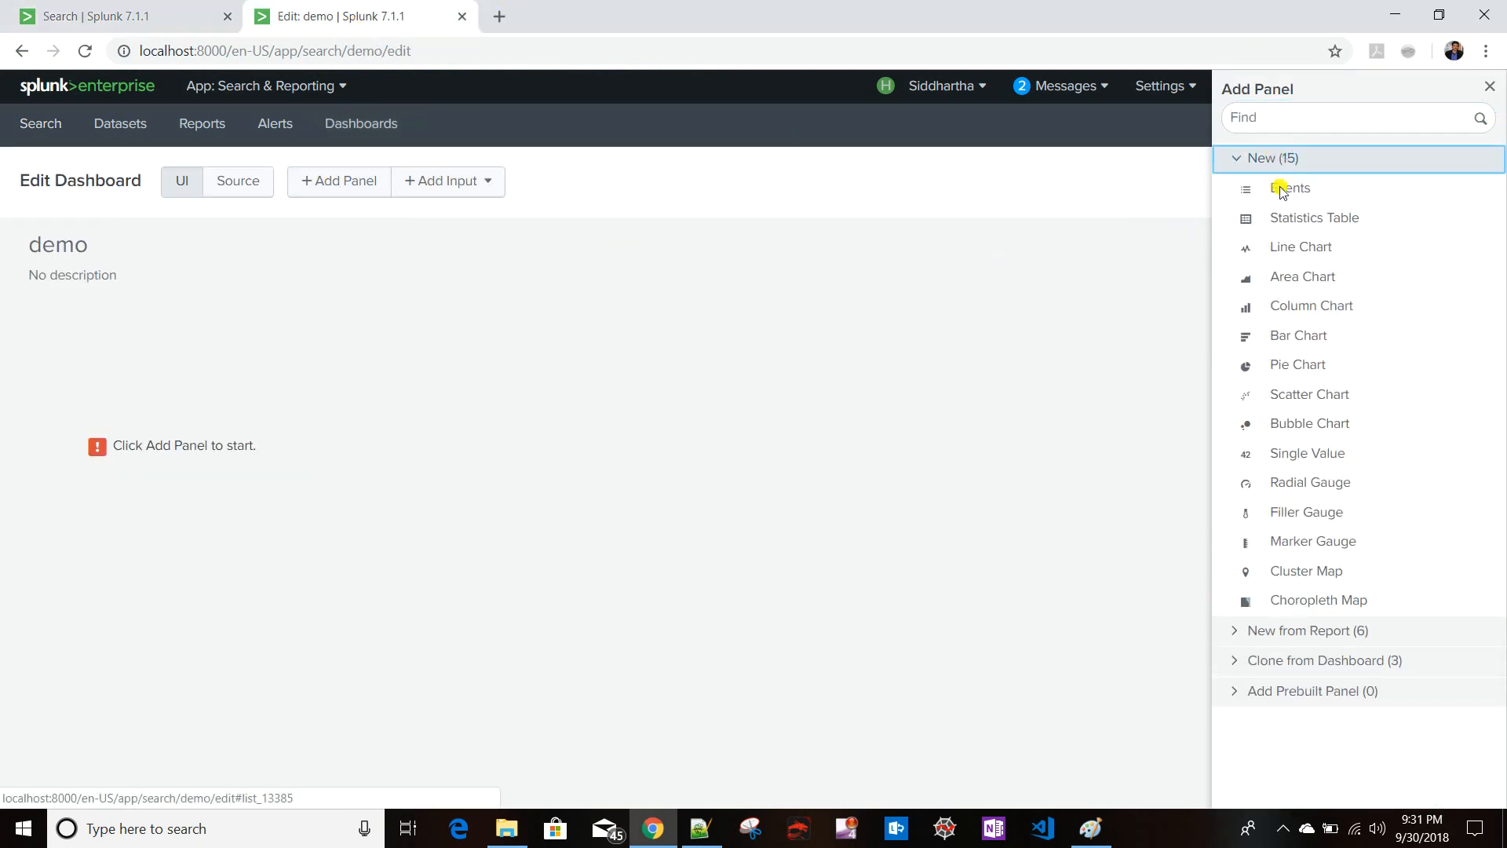
pyautogui.click(1327, 224)
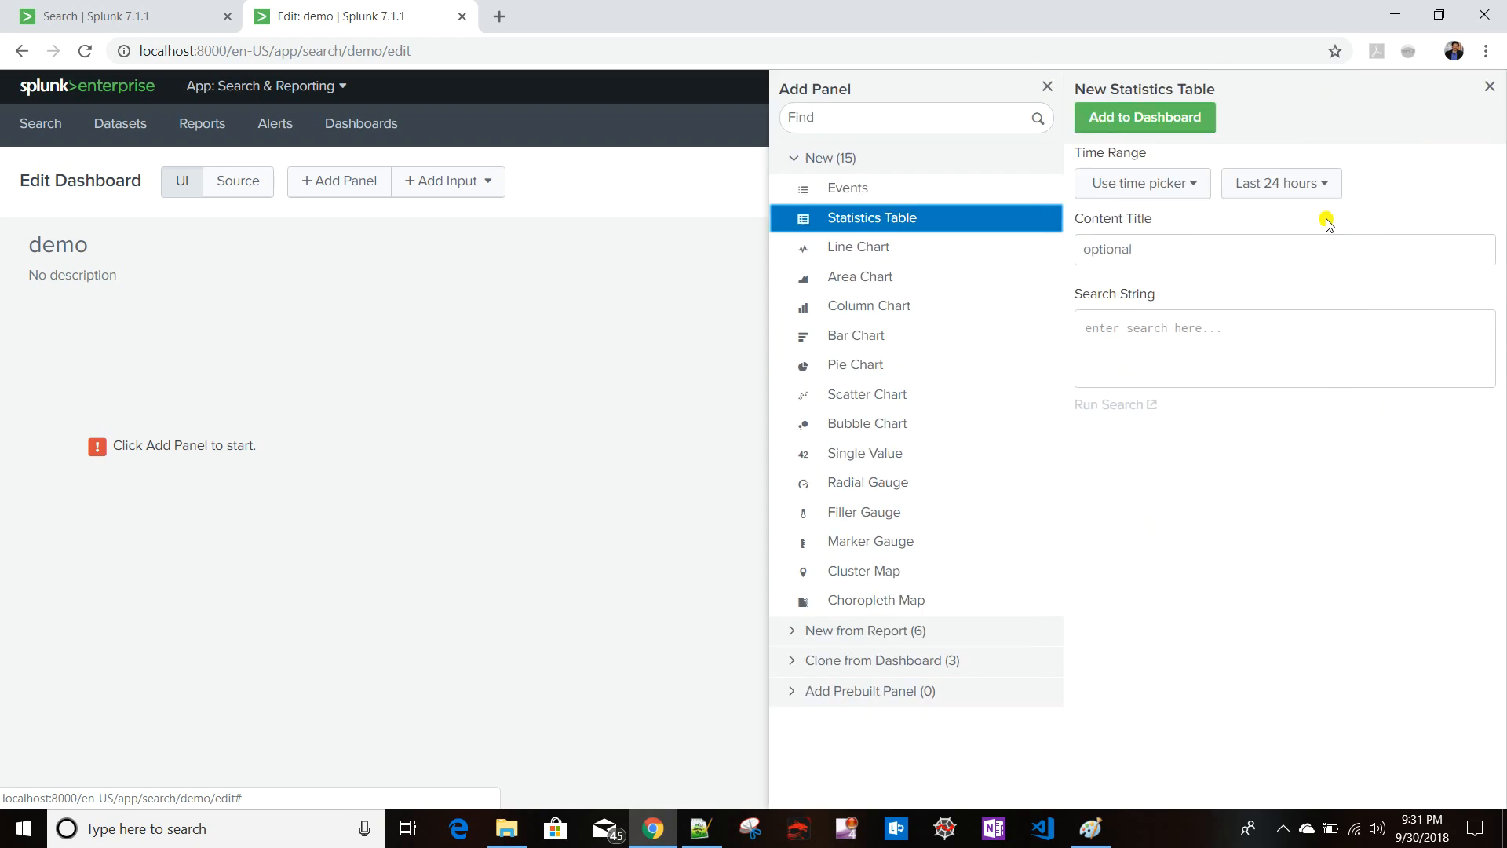
pyautogui.click(1158, 245)
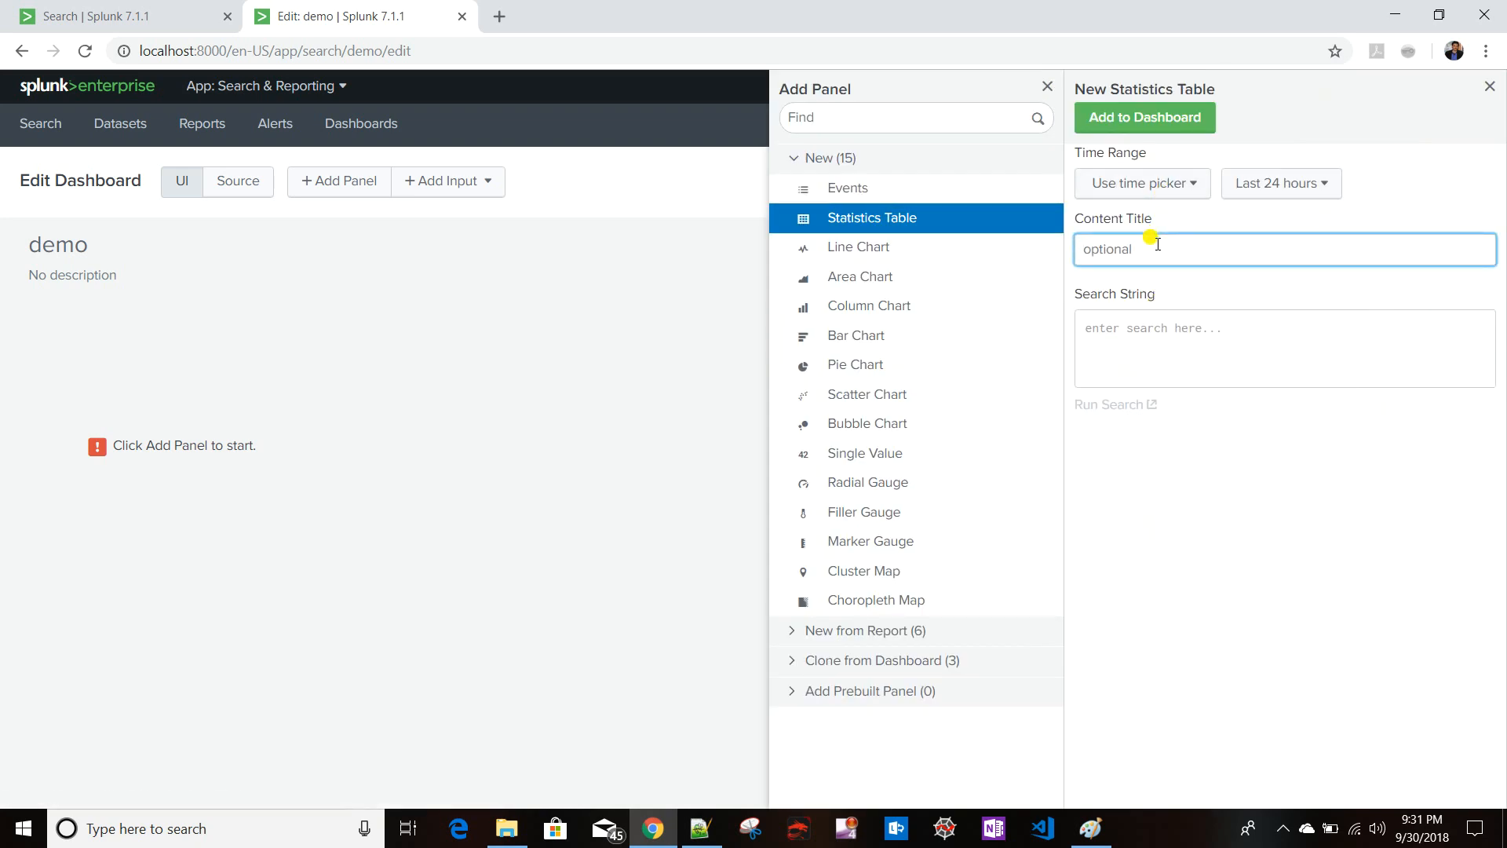
pyautogui.write('T')
pyautogui.press('BackSpace')
pyautogui.press('BackSpace')
pyautogui.press('BackSpace')
pyautogui.write('Details')
# - Copy the table search query from the search tab into the panel's search string and add the panel to the dashboard
pyautogui.click(1186, 349)
pyautogui.click(119, 18)
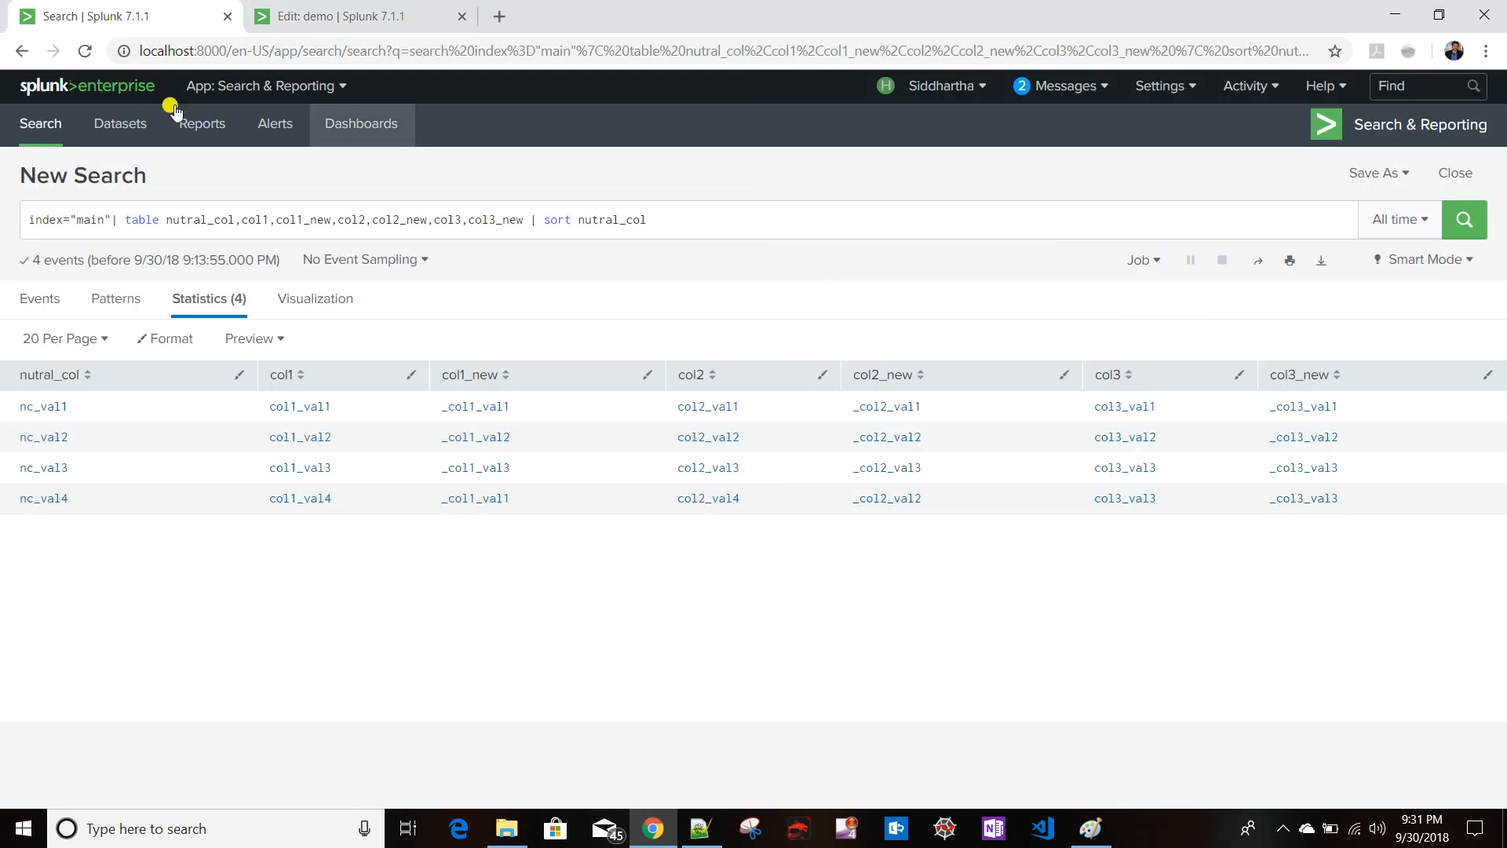
pyautogui.tripleClick(677, 219)
pyautogui.hotkey('ctrl', 'c')
pyautogui.click(327, 26)
pyautogui.hotkey('ctrl', 'v')
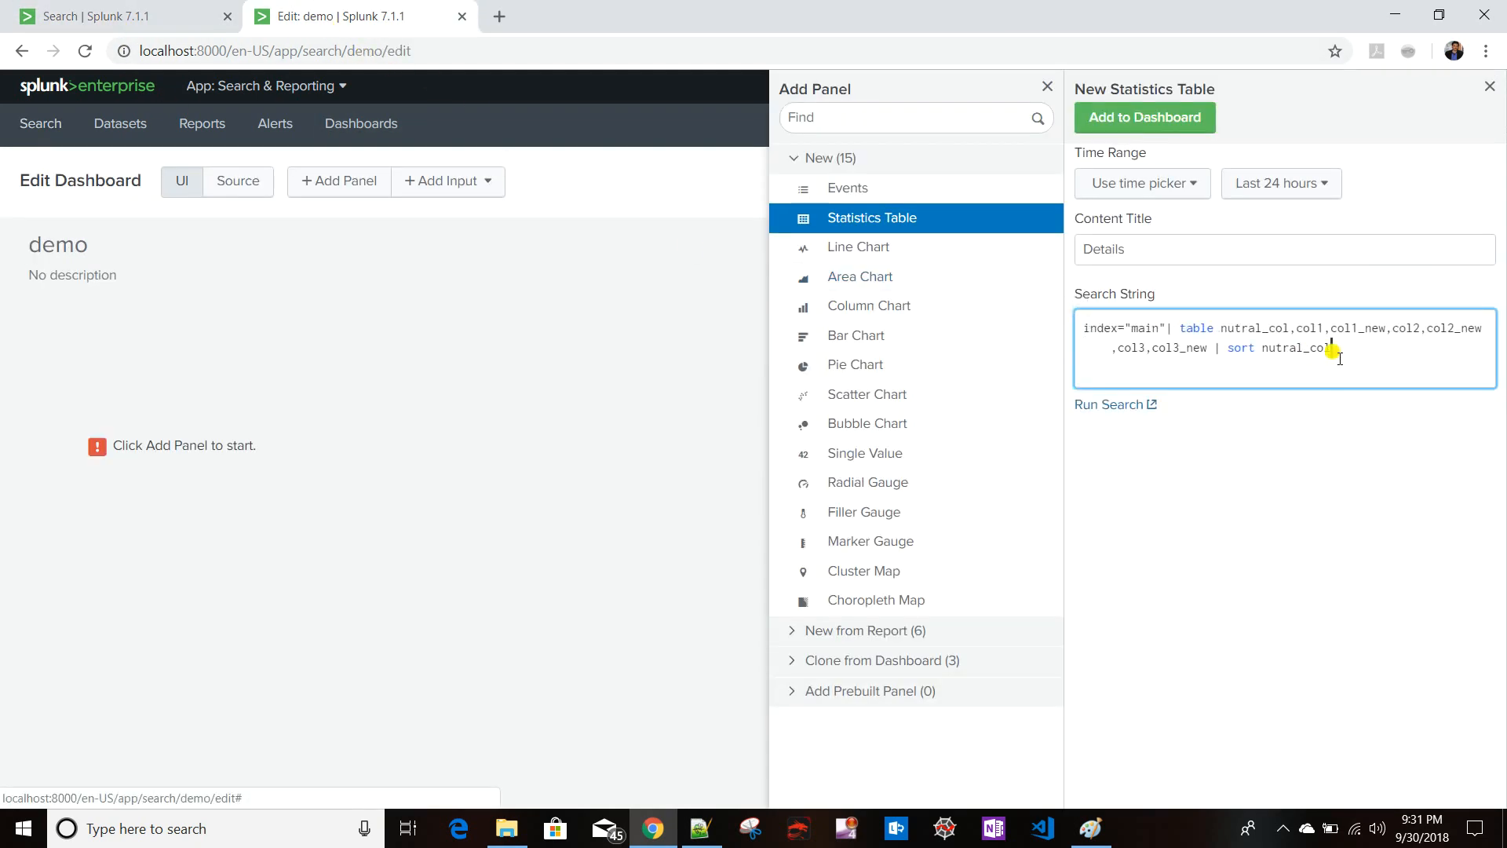
pyautogui.click(1120, 118)
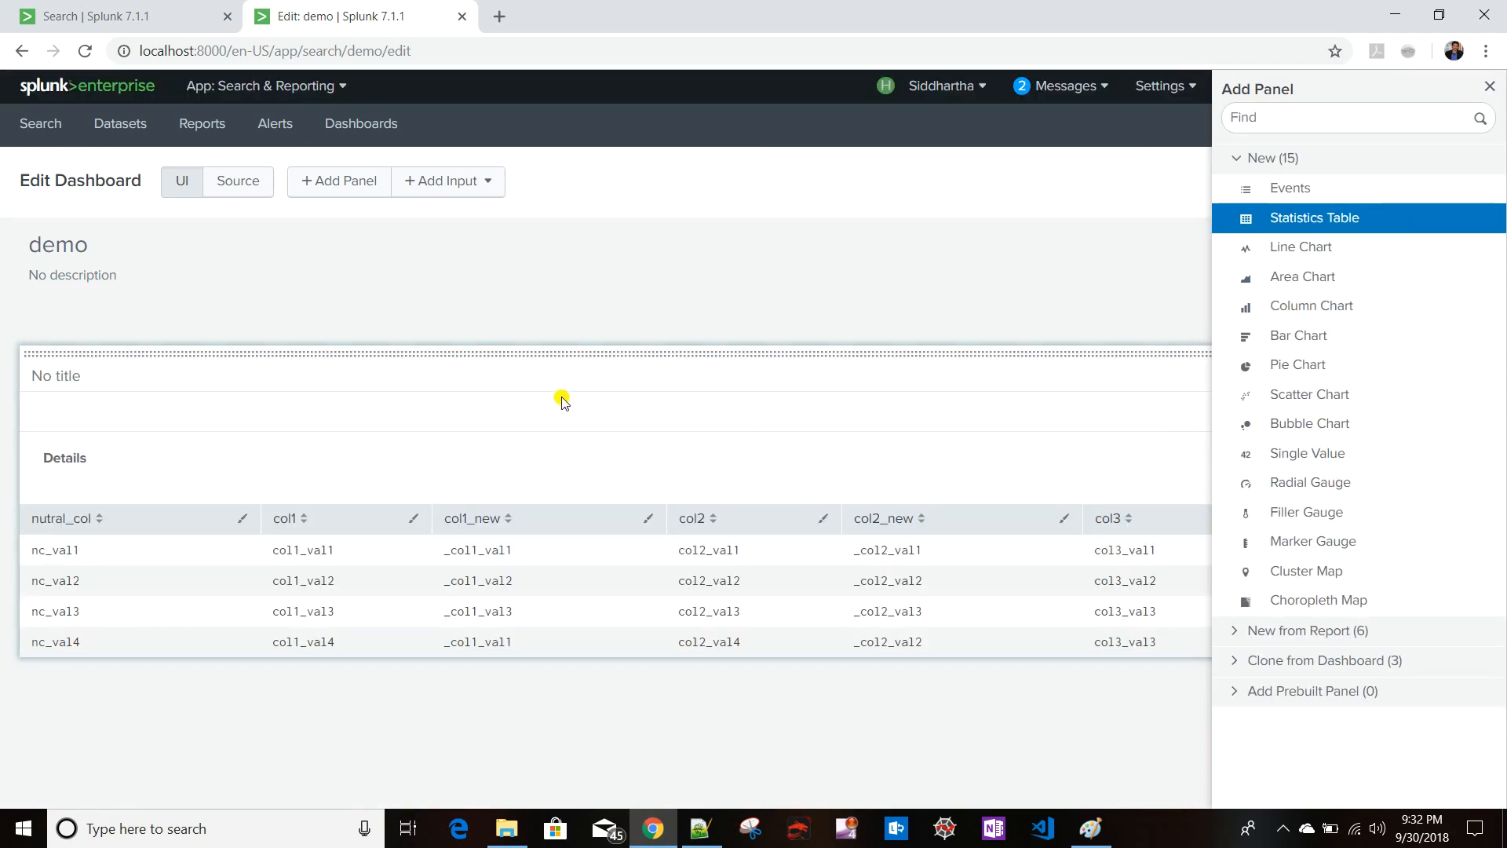
# - Open the panel's drilldown editor and set its click action to managing tokens on this dashboard
pyautogui.click(987, 257)
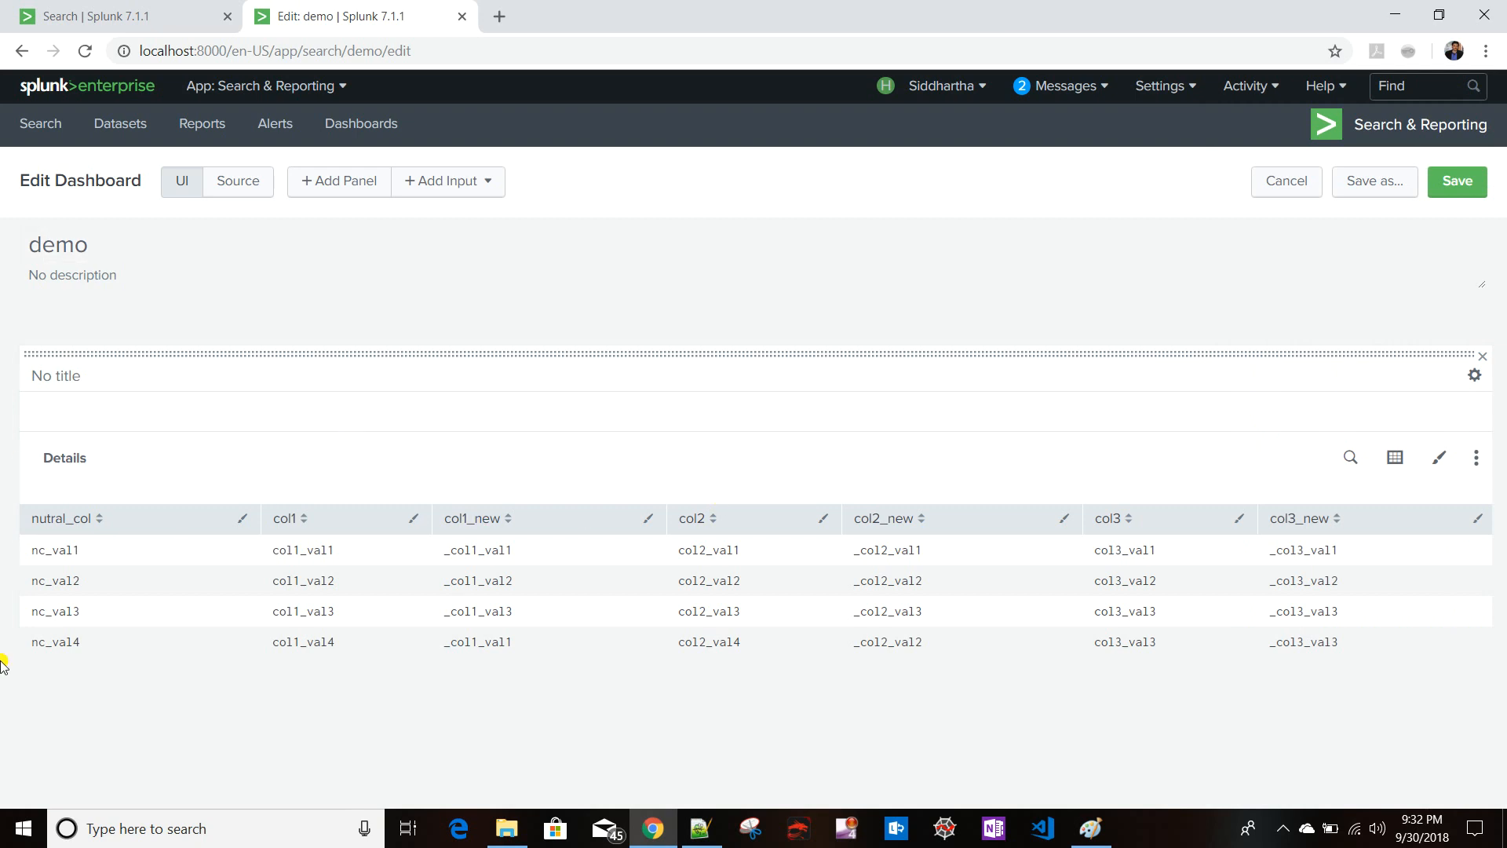
pyautogui.click(1476, 460)
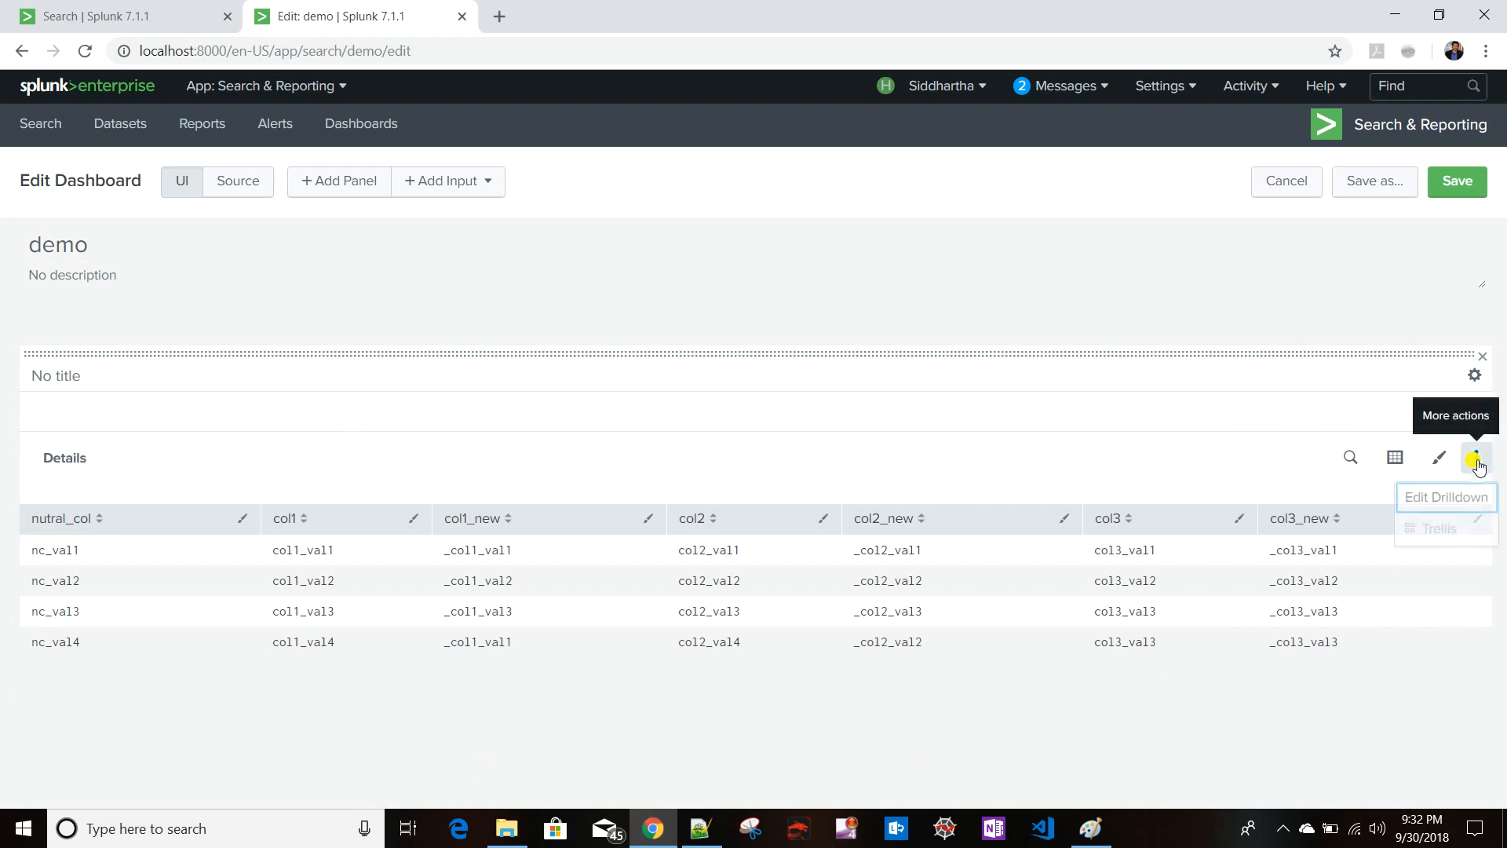
pyautogui.click(1447, 509)
pyautogui.click(771, 232)
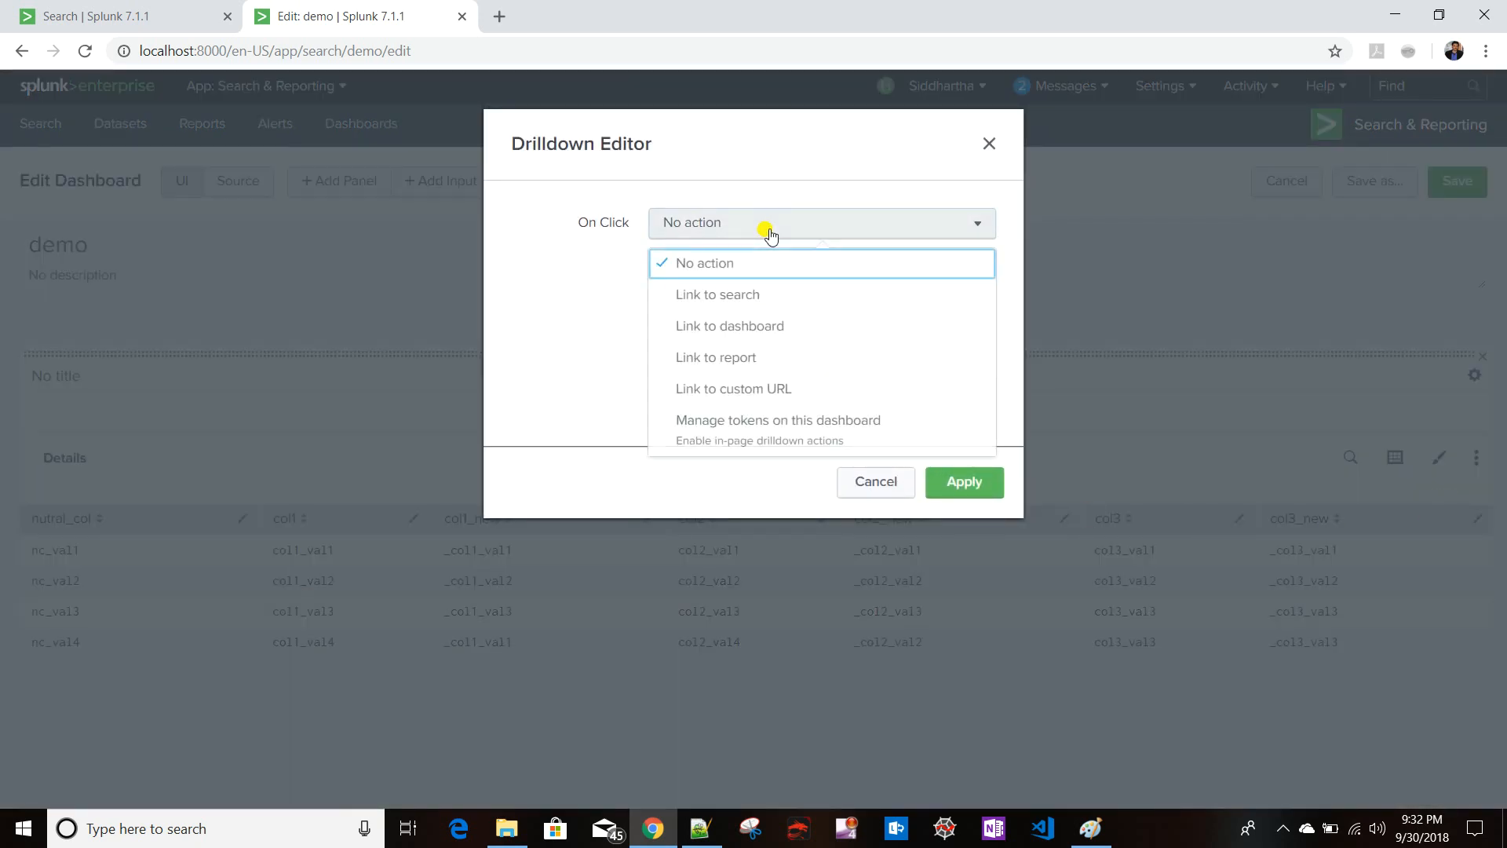
pyautogui.click(766, 436)
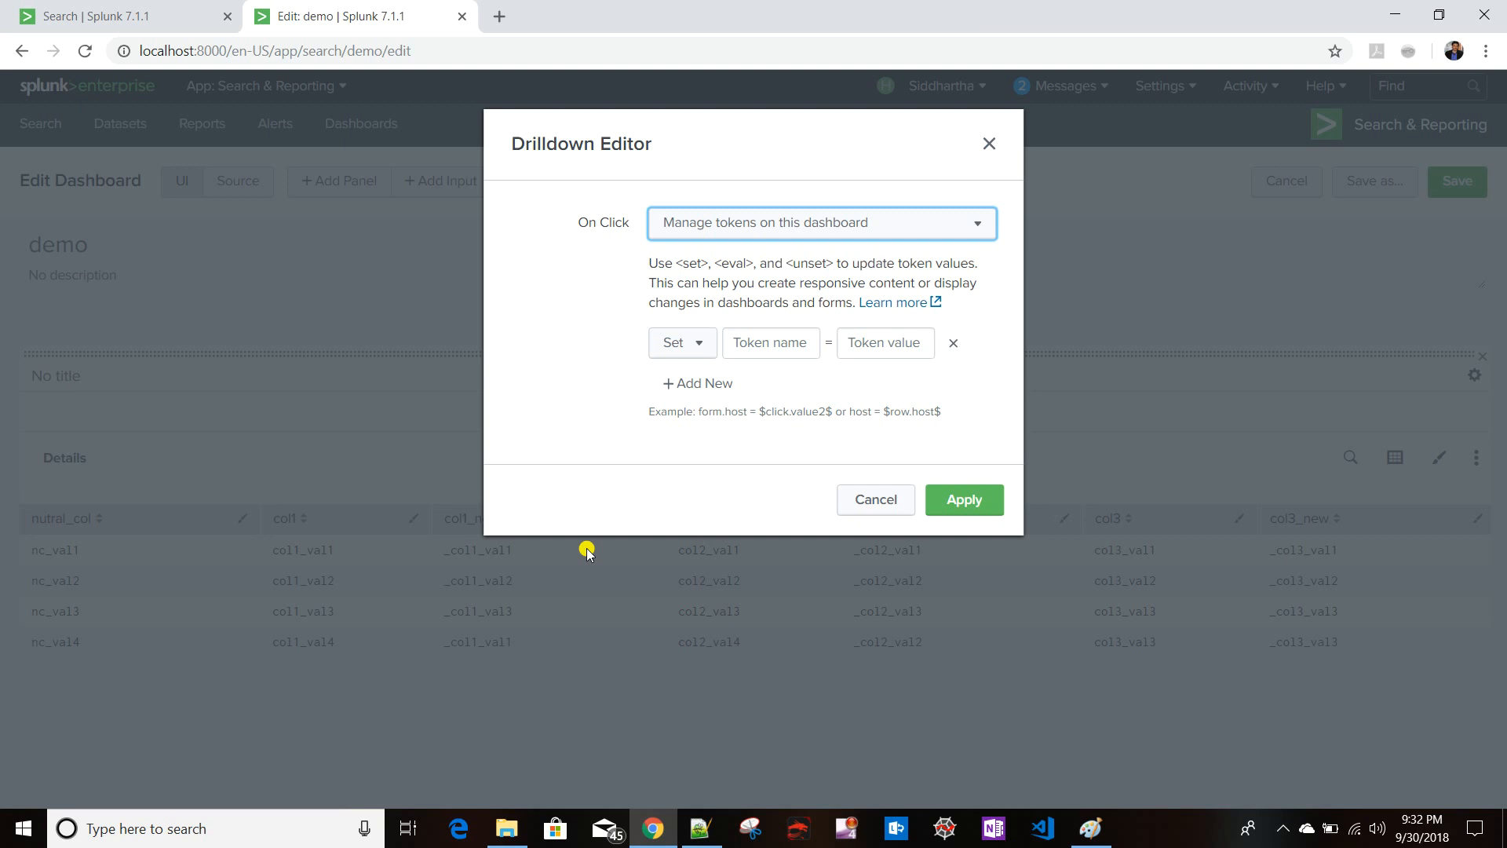
# - Set a token named clicked_col to $click.name2$
pyautogui.click(760, 341)
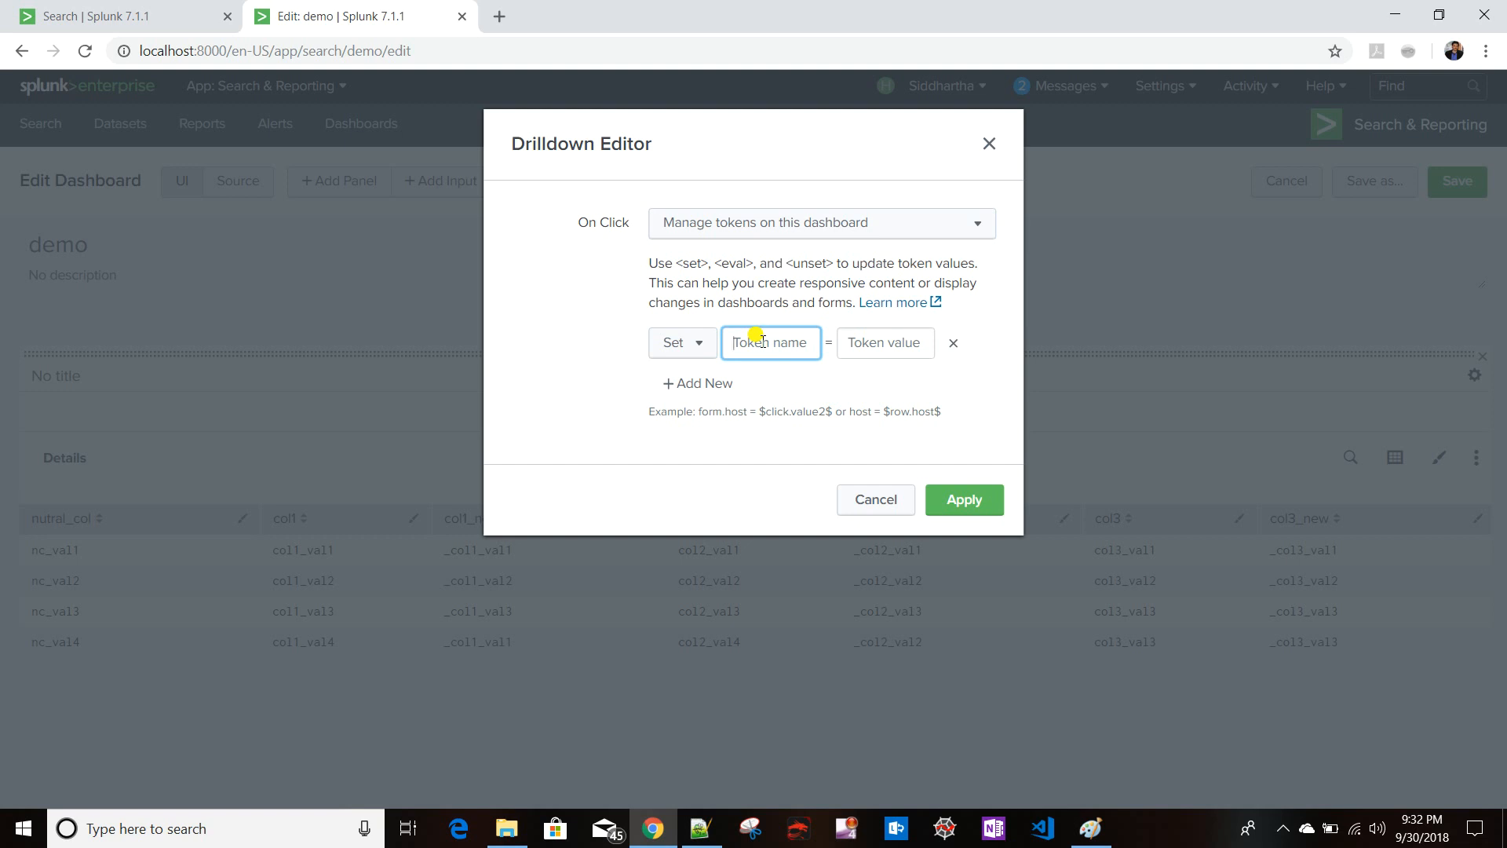
pyautogui.write('clicked_co')
pyautogui.click(879, 339)
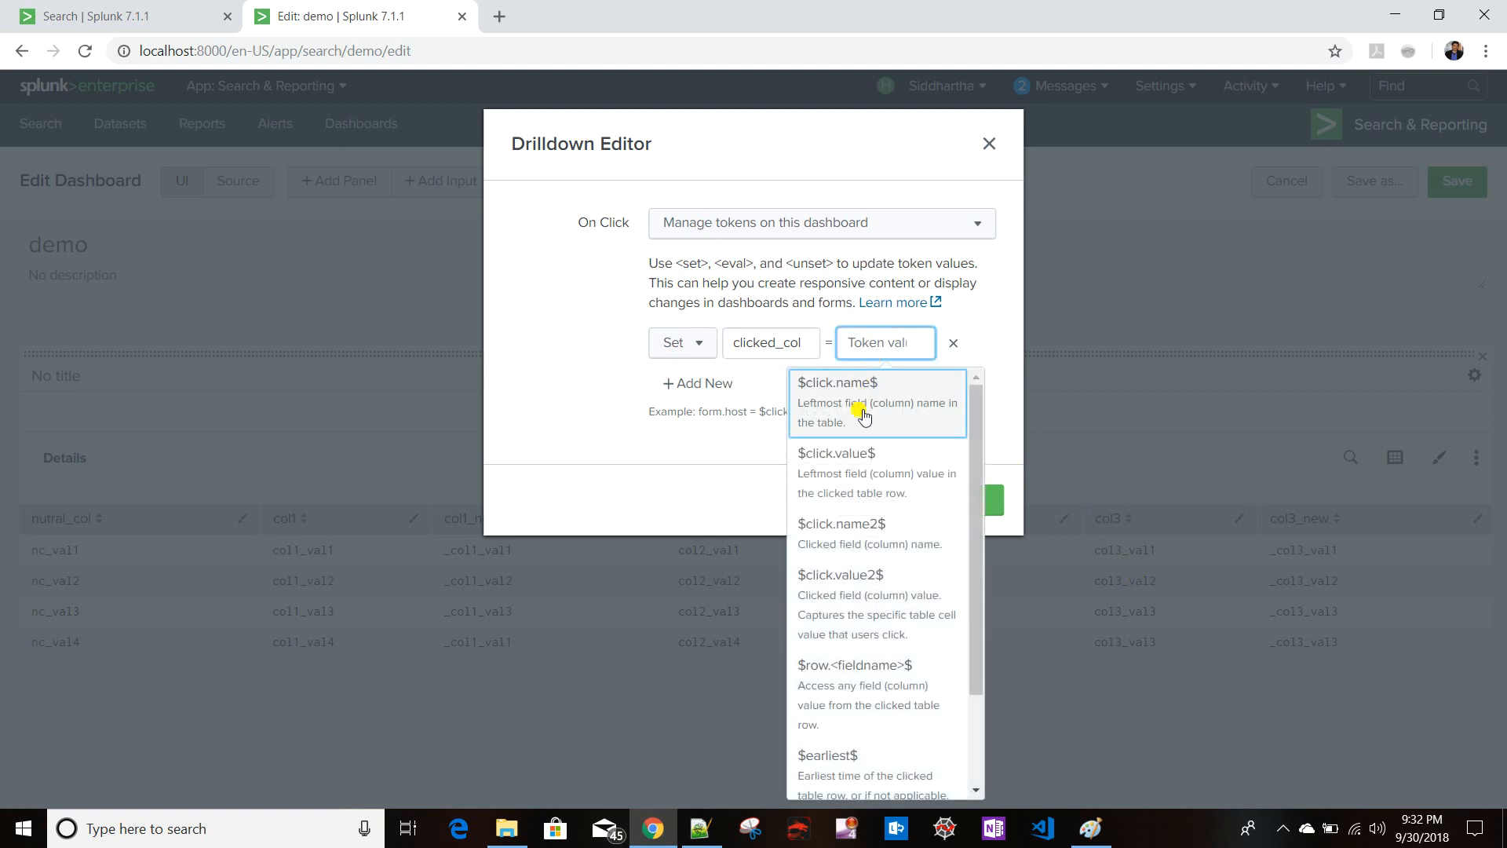
pyautogui.click(889, 552)
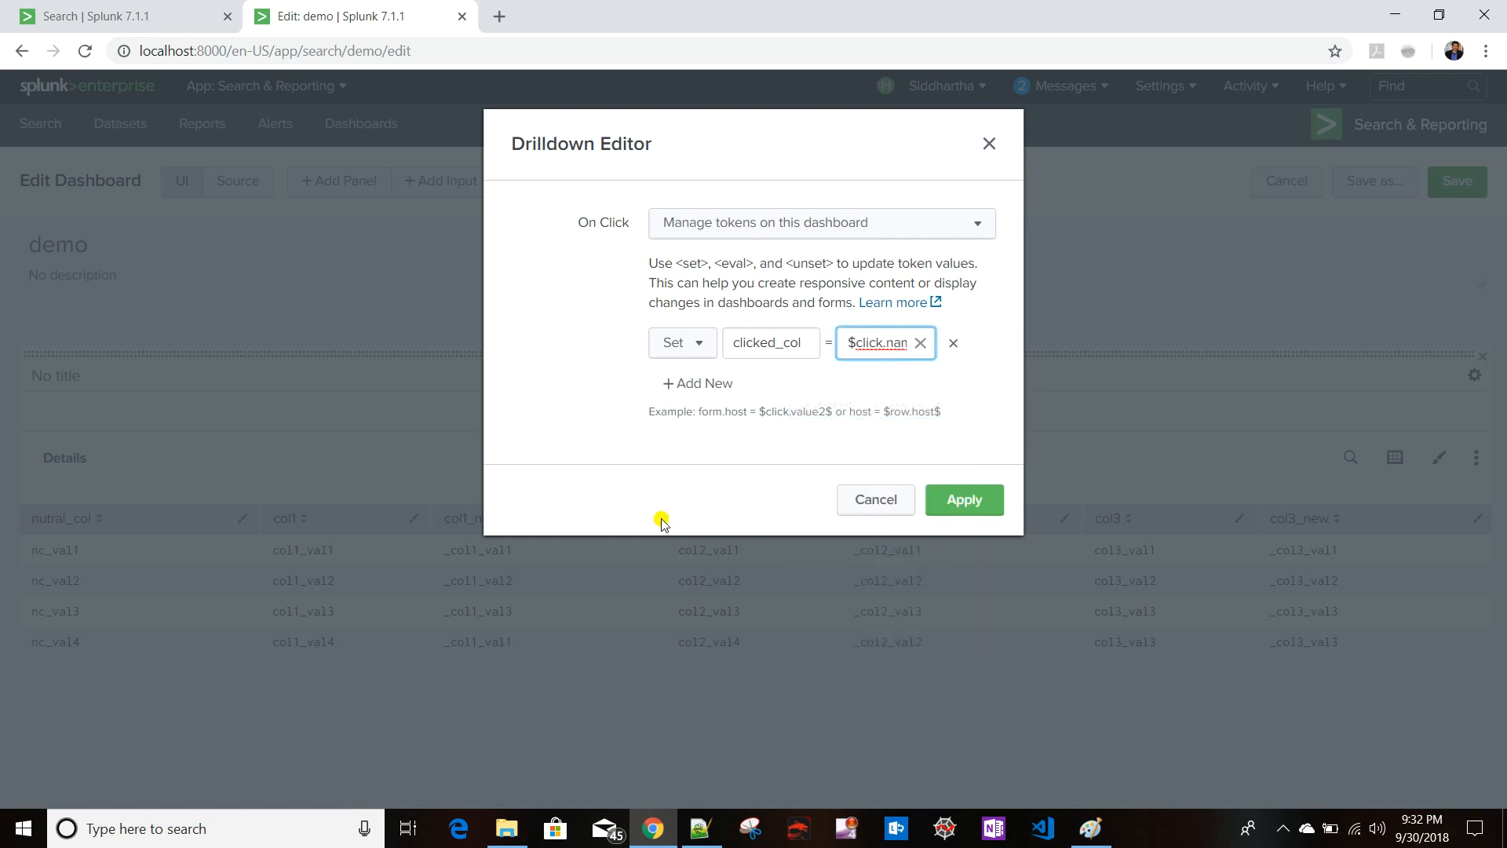
# - Add a second token named clicked_cell set to $click.value2$
pyautogui.click(717, 390)
pyautogui.click(777, 393)
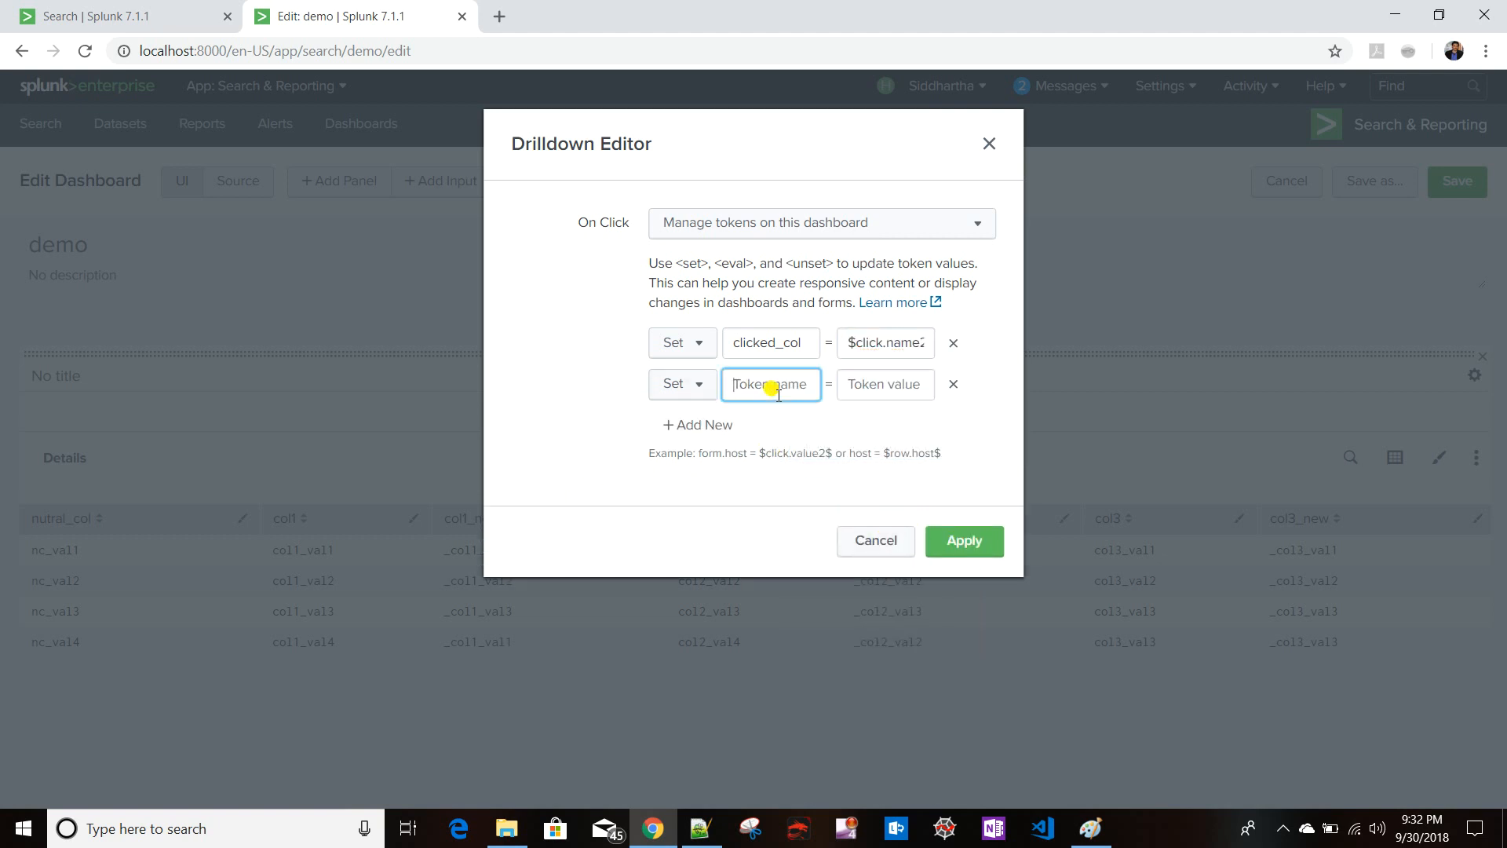
pyautogui.write('clicked_cell')
pyautogui.click(869, 385)
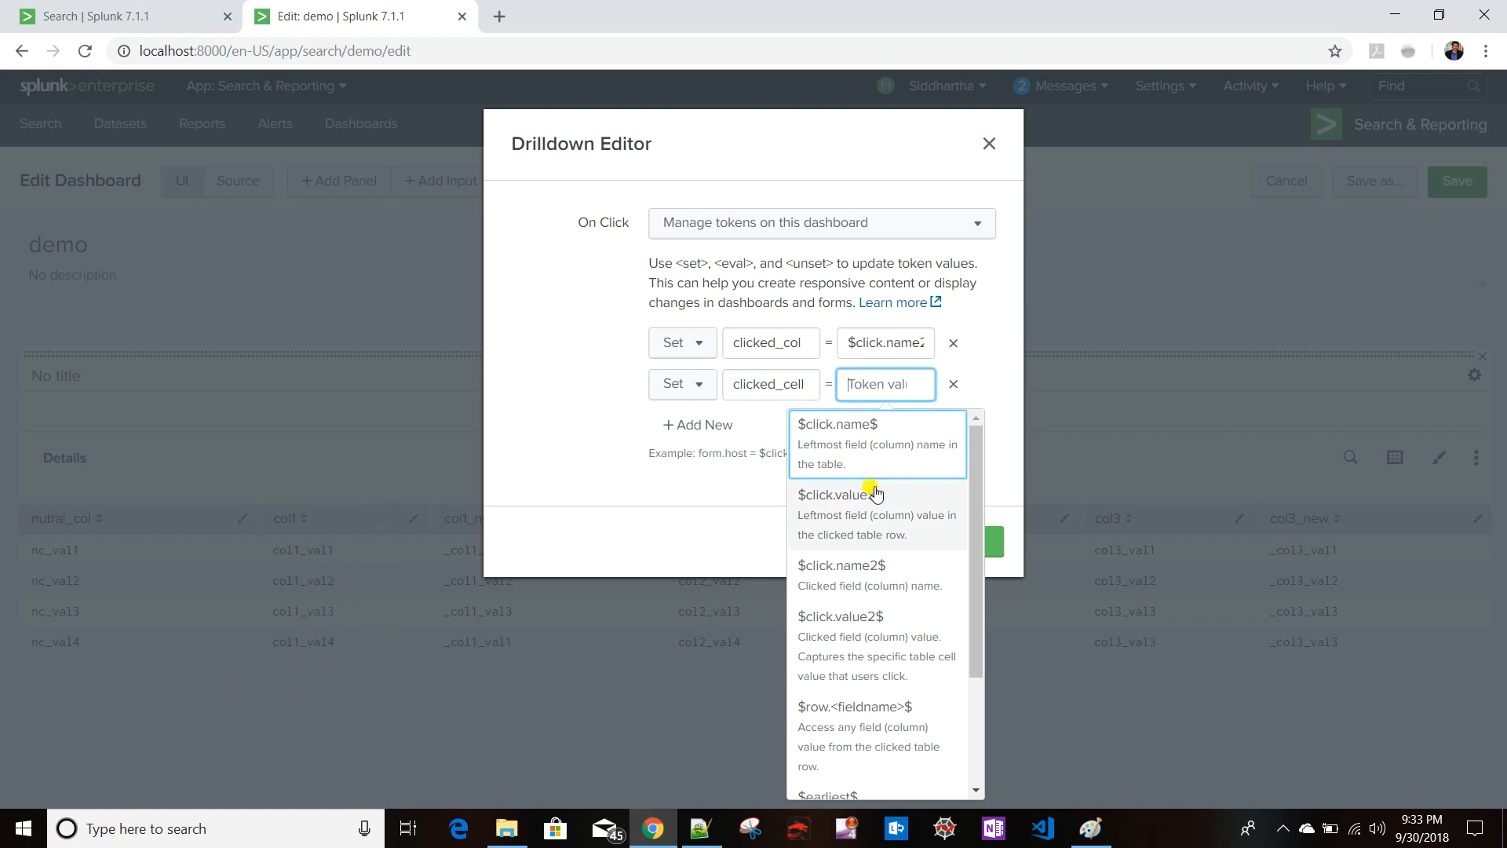
pyautogui.click(881, 625)
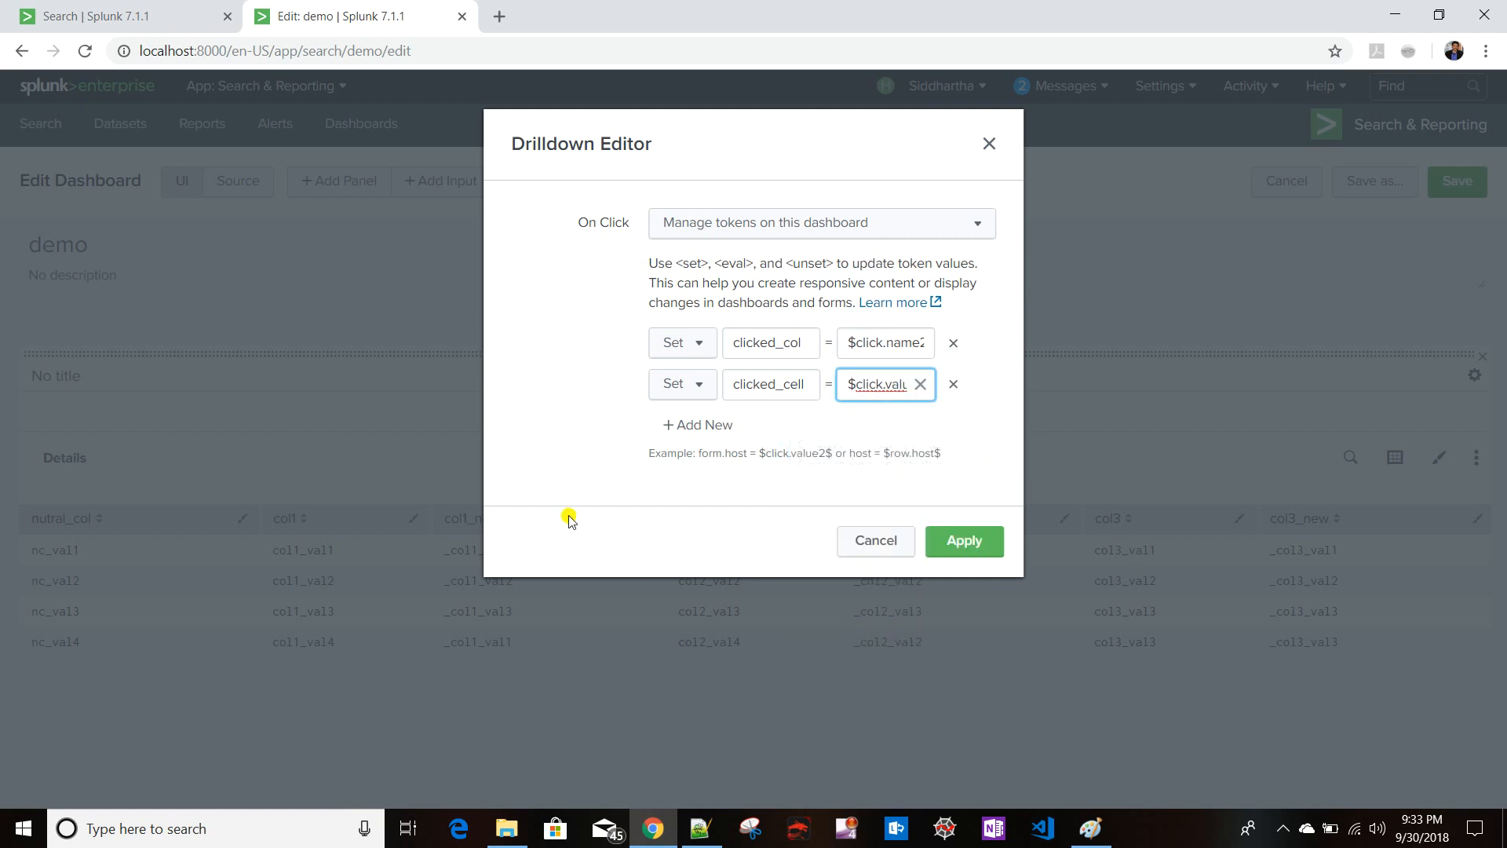
# - Add a third token named neutral_col set to $click.name$
pyautogui.click(705, 430)
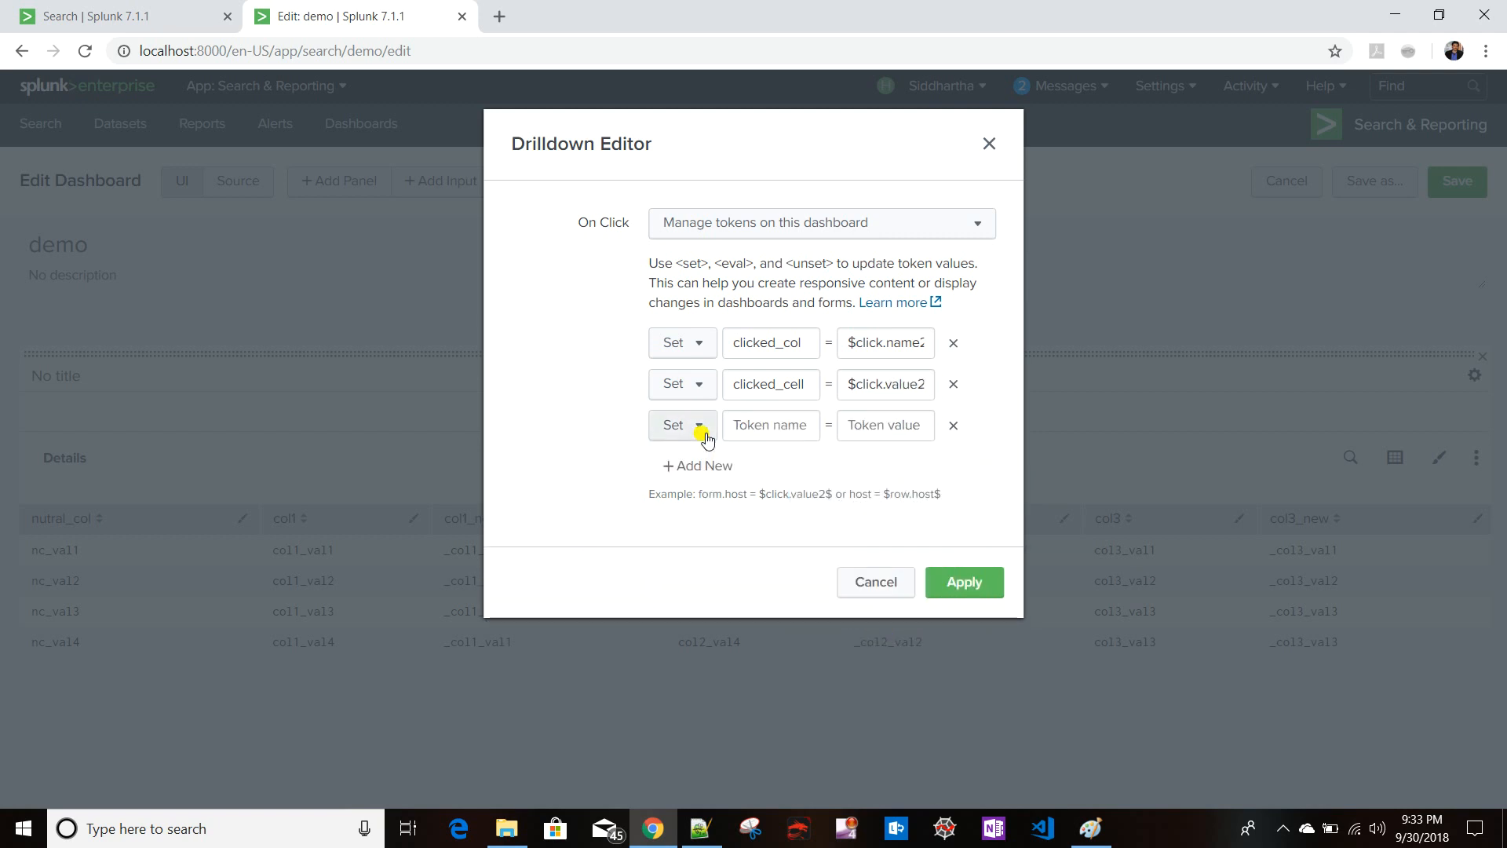
pyautogui.click(784, 425)
pyautogui.write('neutral')
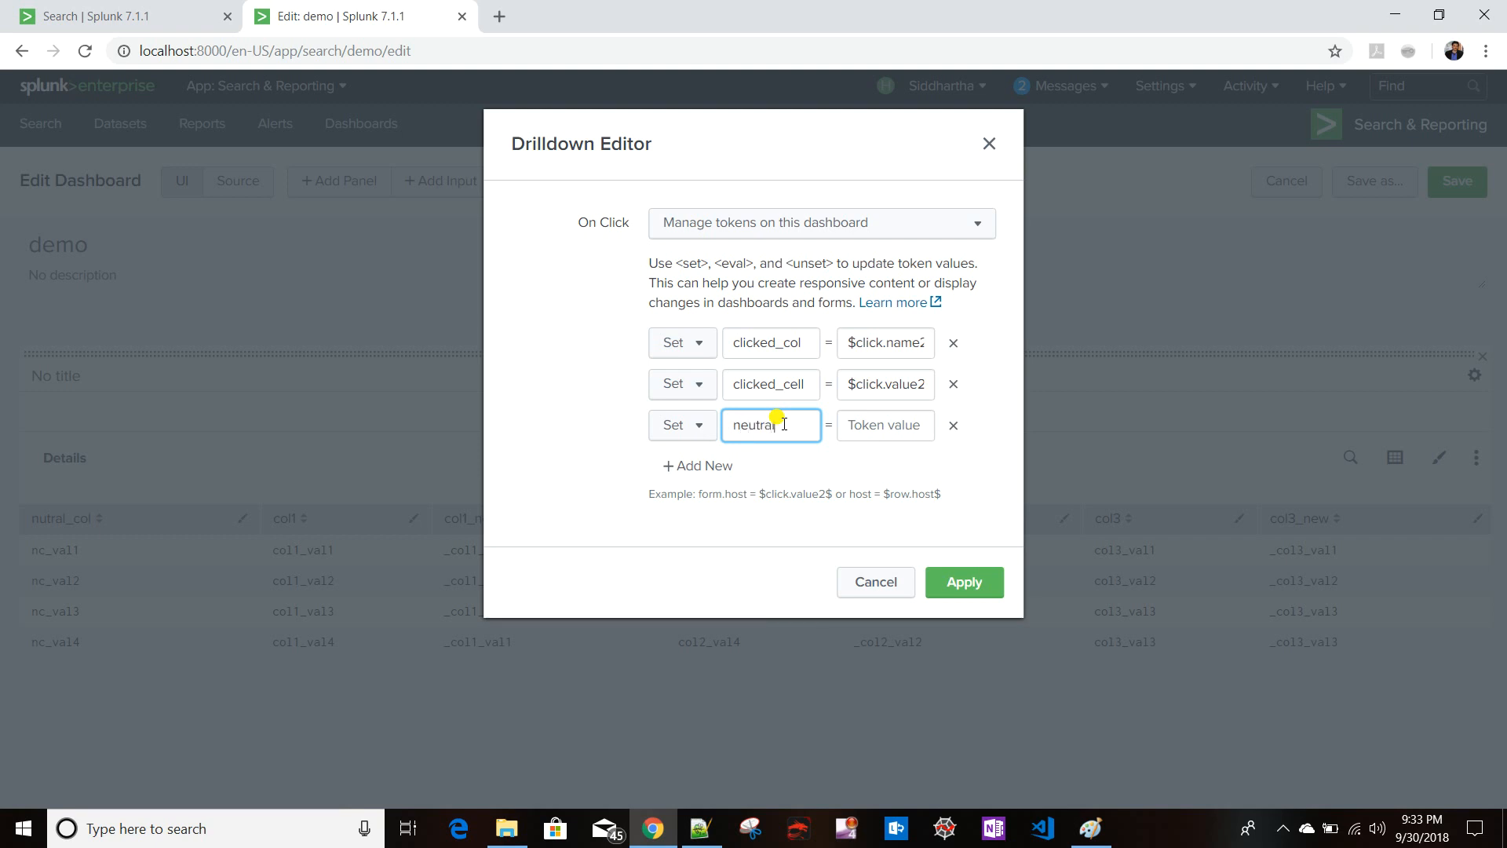
pyautogui.write('_cell')
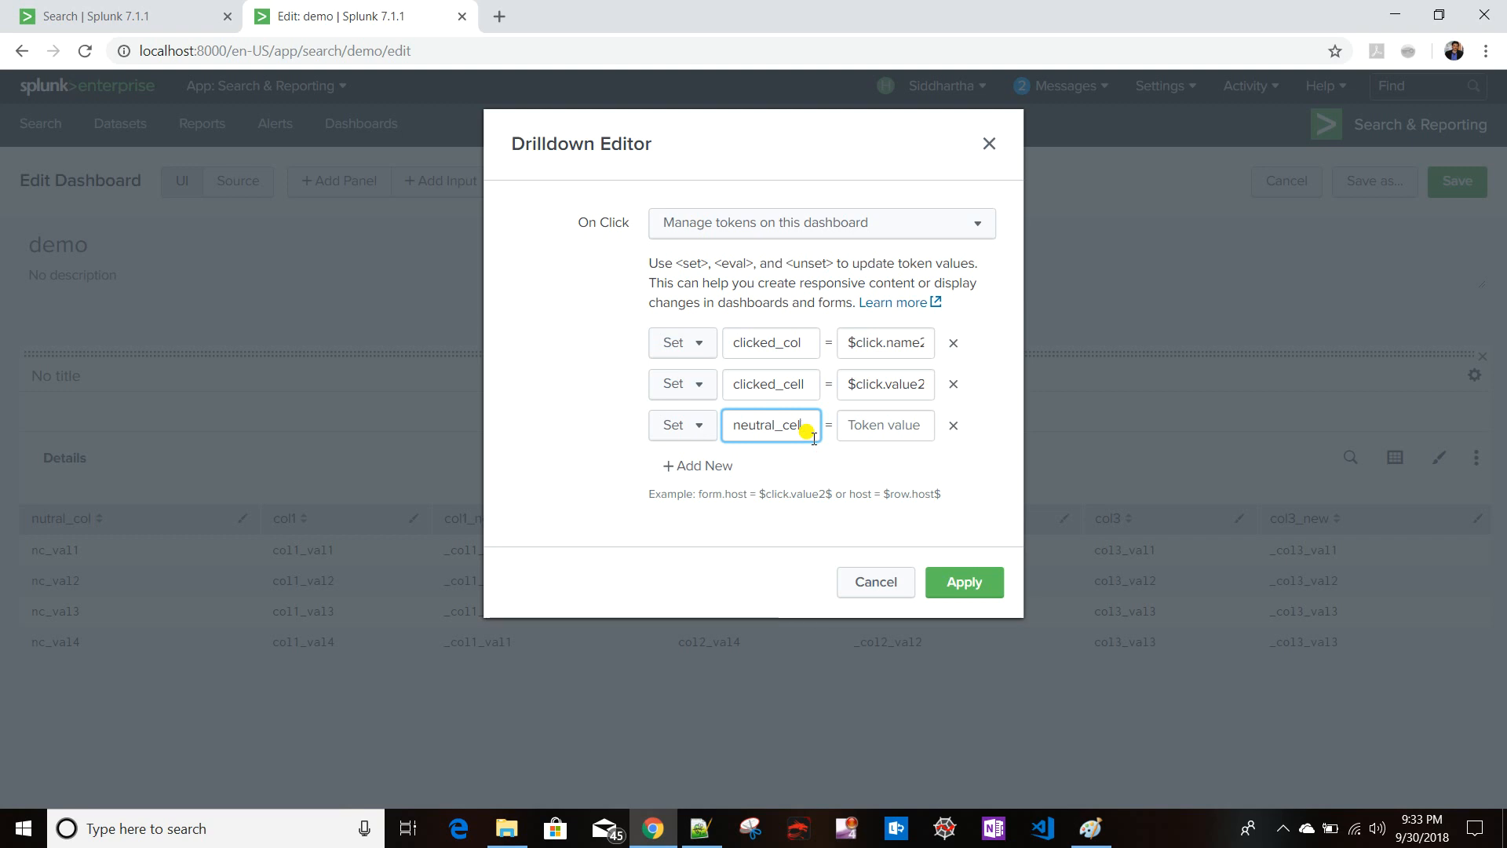
pyautogui.write('ol')
pyautogui.click(899, 417)
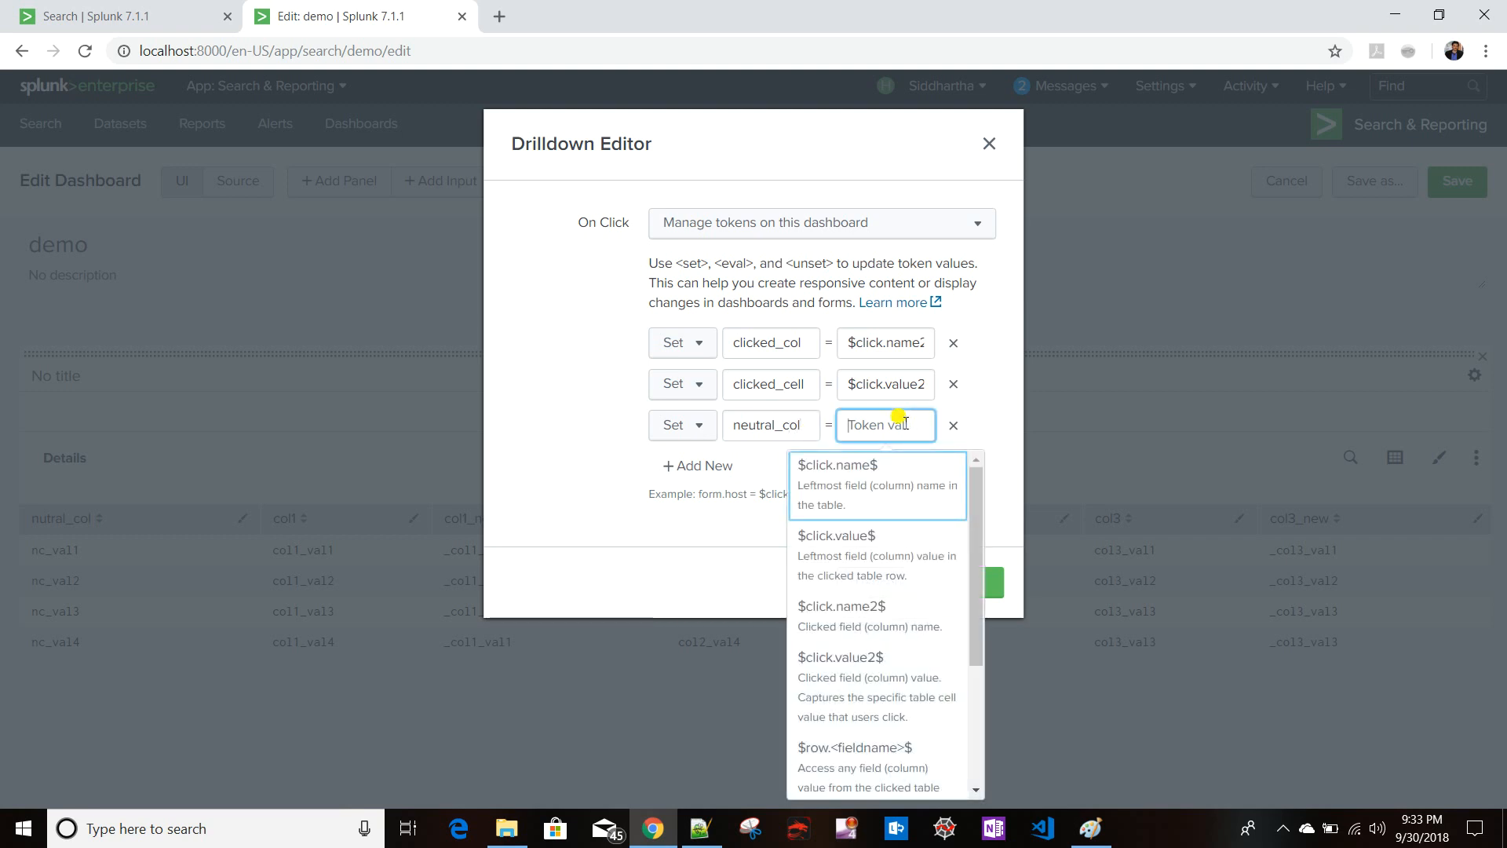
pyautogui.click(858, 520)
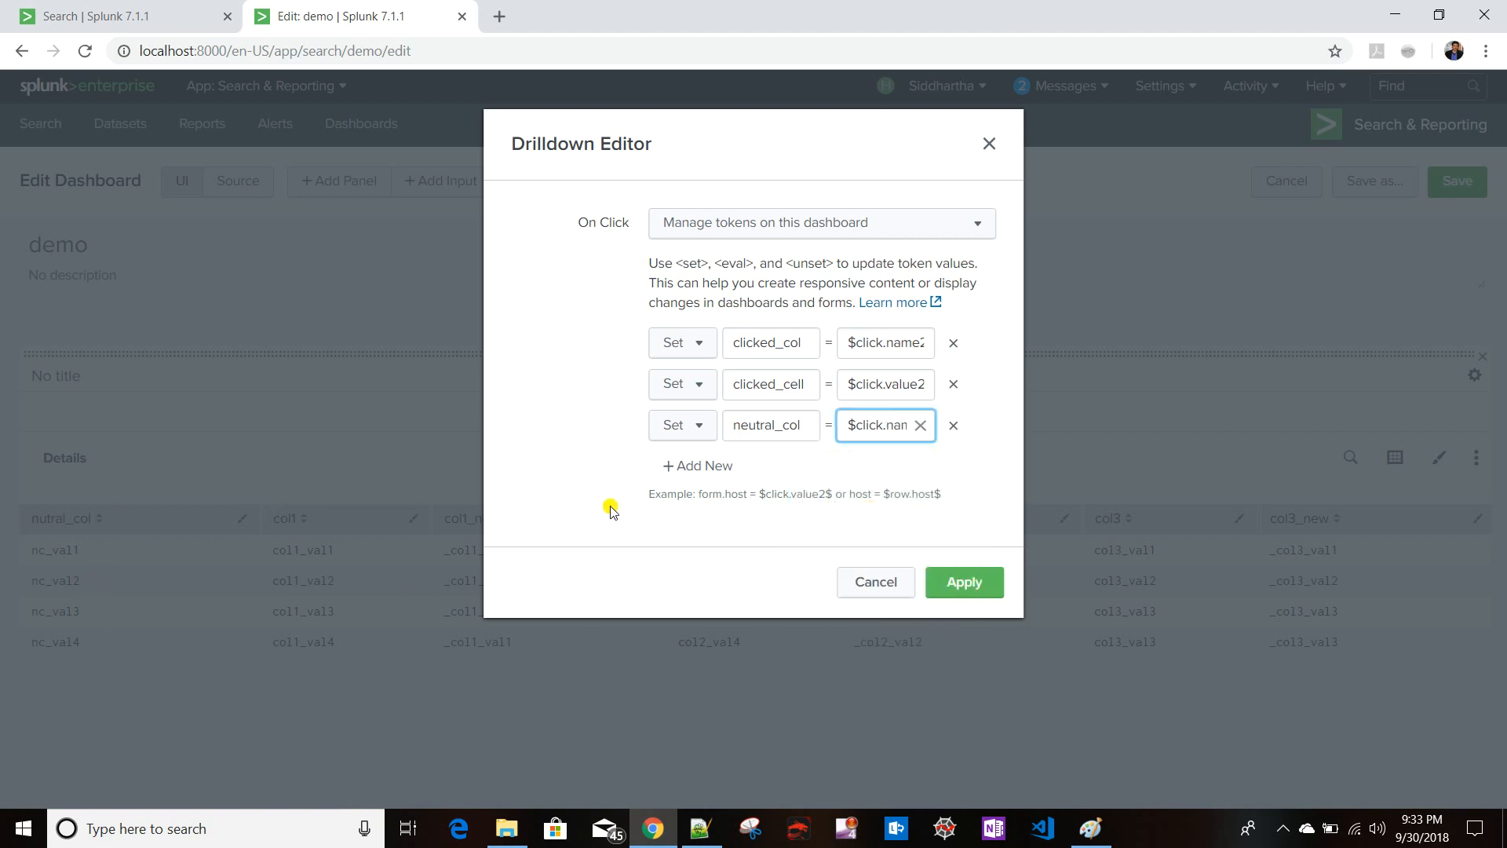
# - Add a fourth token row and name it new_col_name
pyautogui.click(688, 471)
pyautogui.click(796, 465)
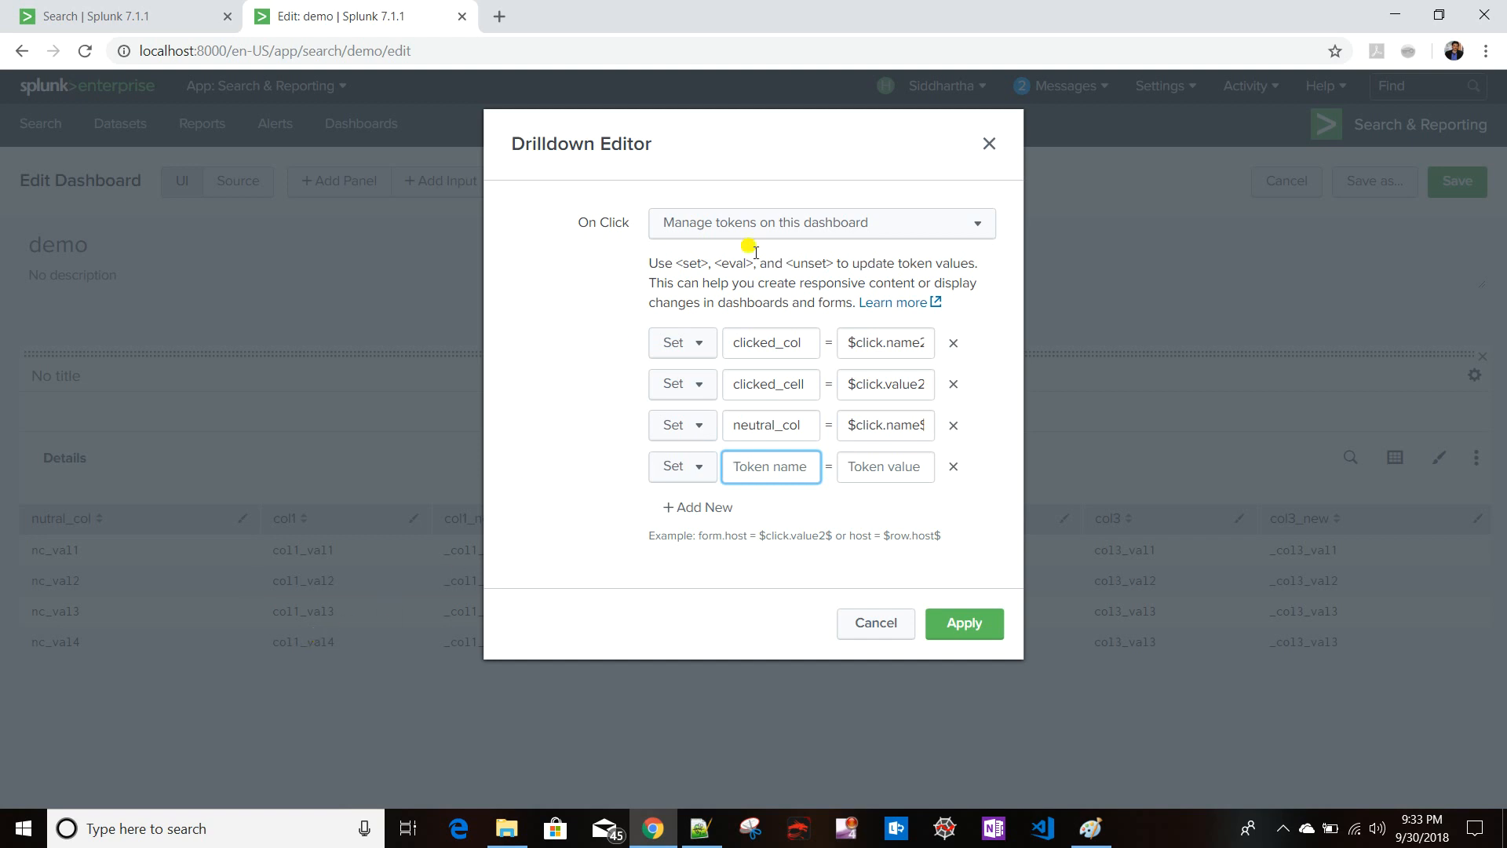
pyautogui.click(813, 127)
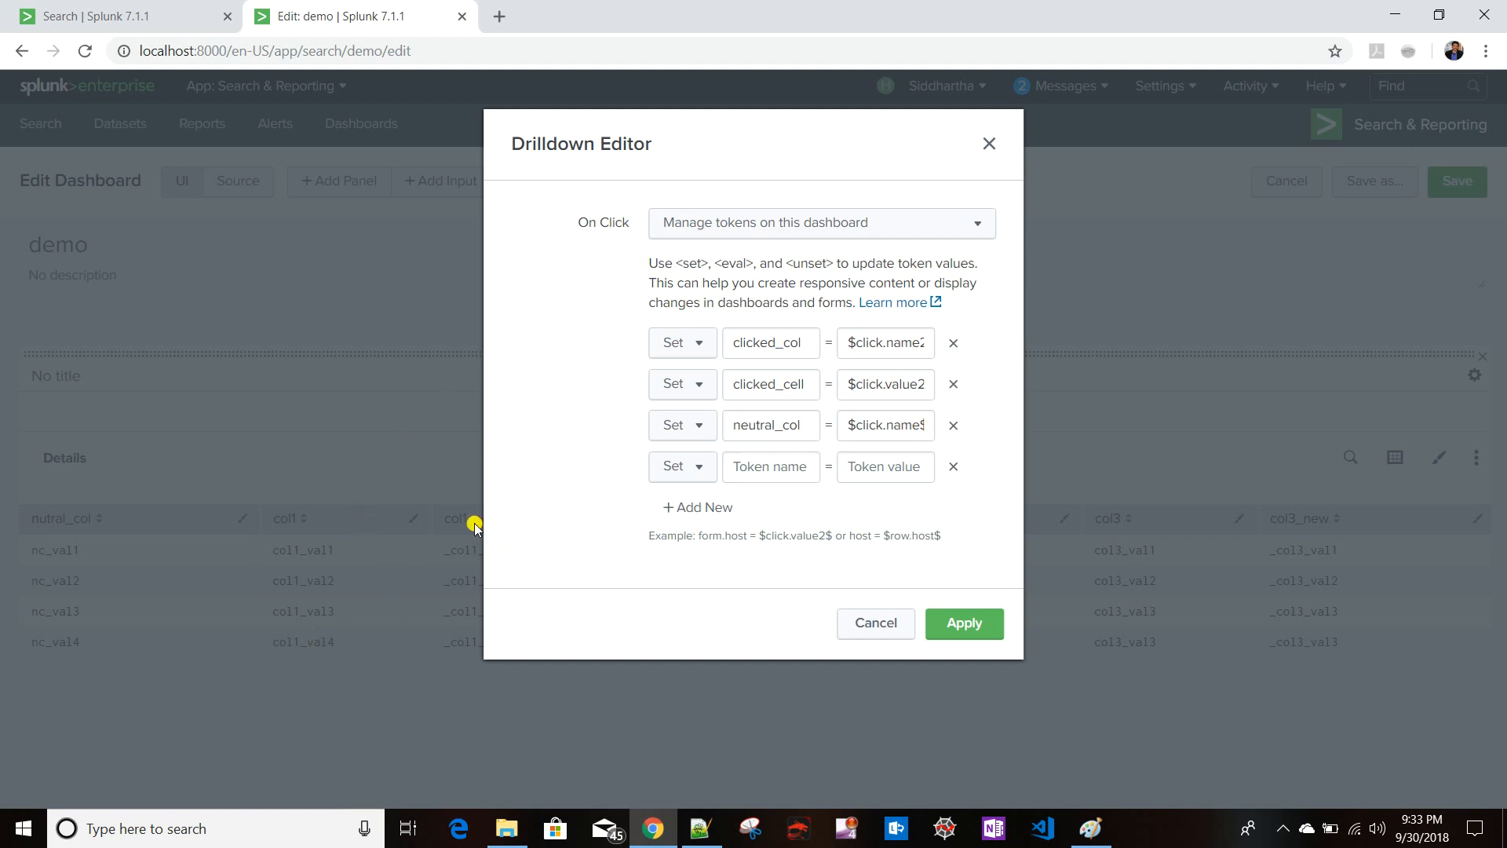
pyautogui.click(773, 465)
pyautogui.write('new')
pyautogui.write('_col_name')
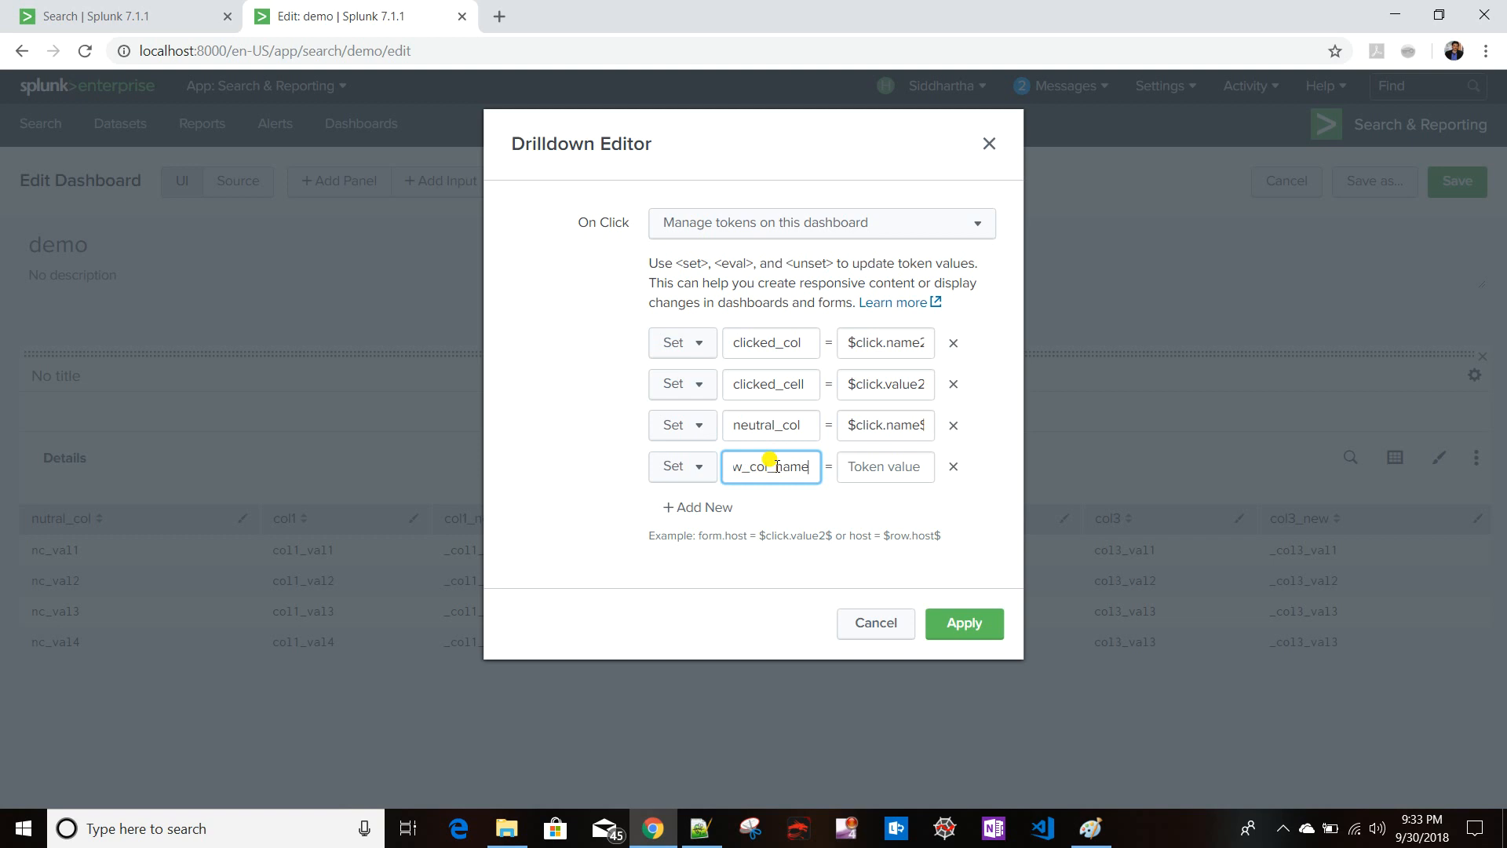
# - Set the new_col_name token's value to $click.name2$."_new" and apply the drilldown settings
pyautogui.click(874, 459)
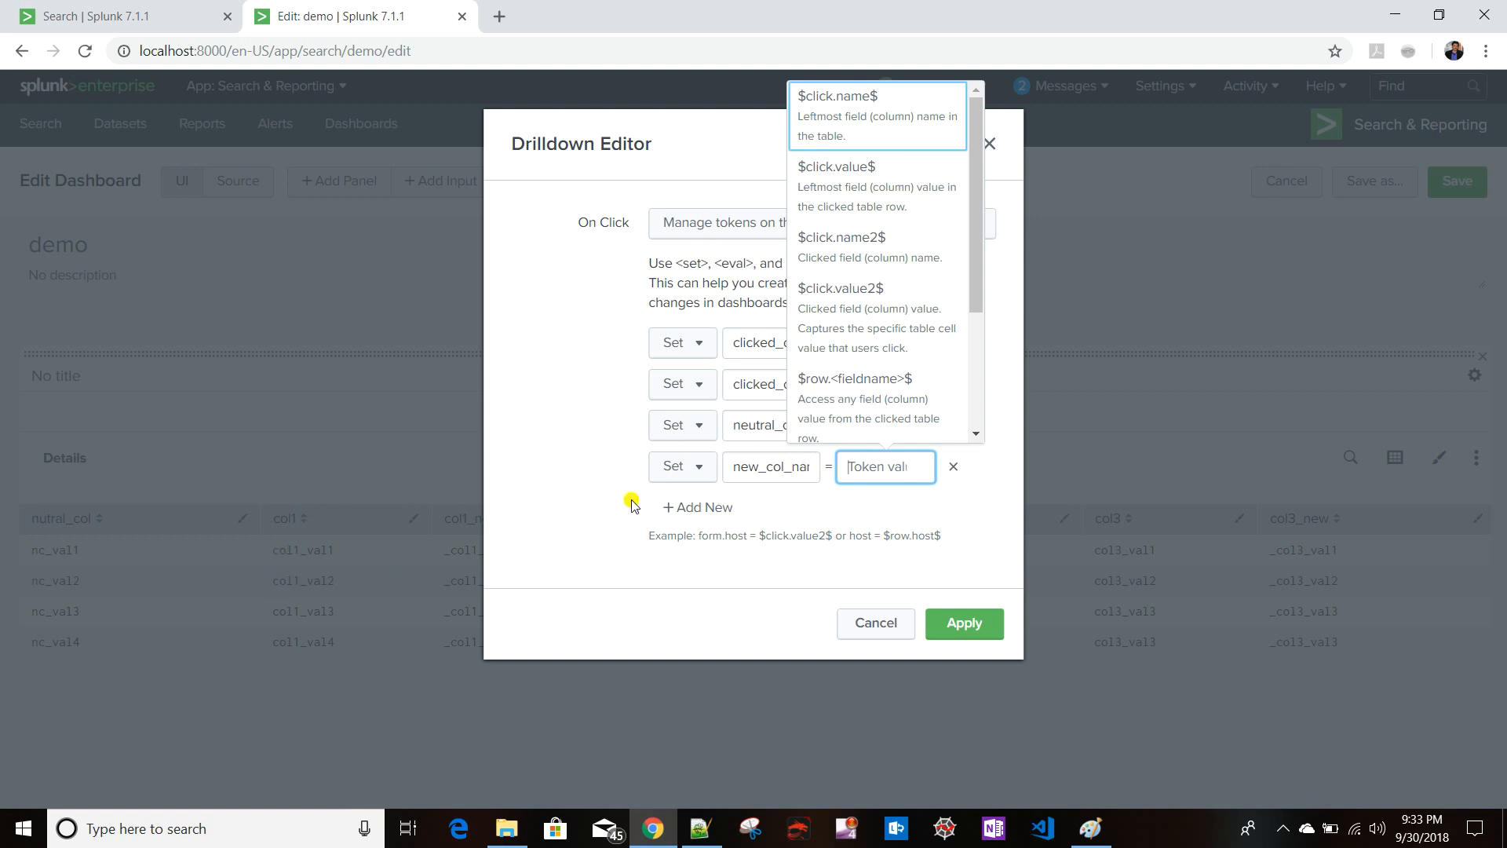
pyautogui.click(865, 245)
pyautogui.click(883, 467)
pyautogui.press('Right')
pyautogui.press('Right')
pyautogui.press('Right')
pyautogui.press('Right')
pyautogui.press('Right')
pyautogui.press('Right')
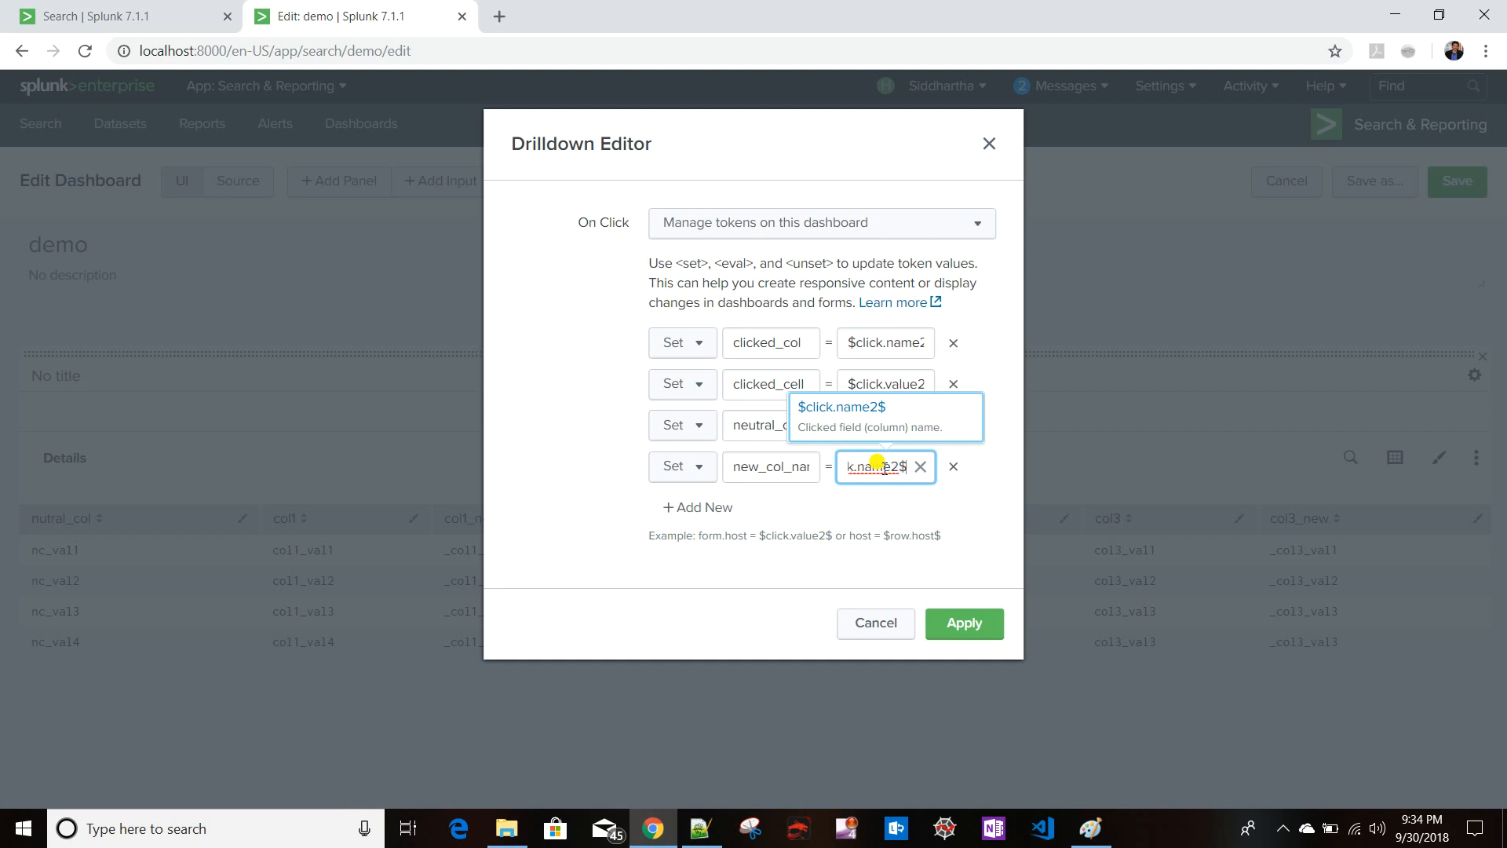
pyautogui.write('.')
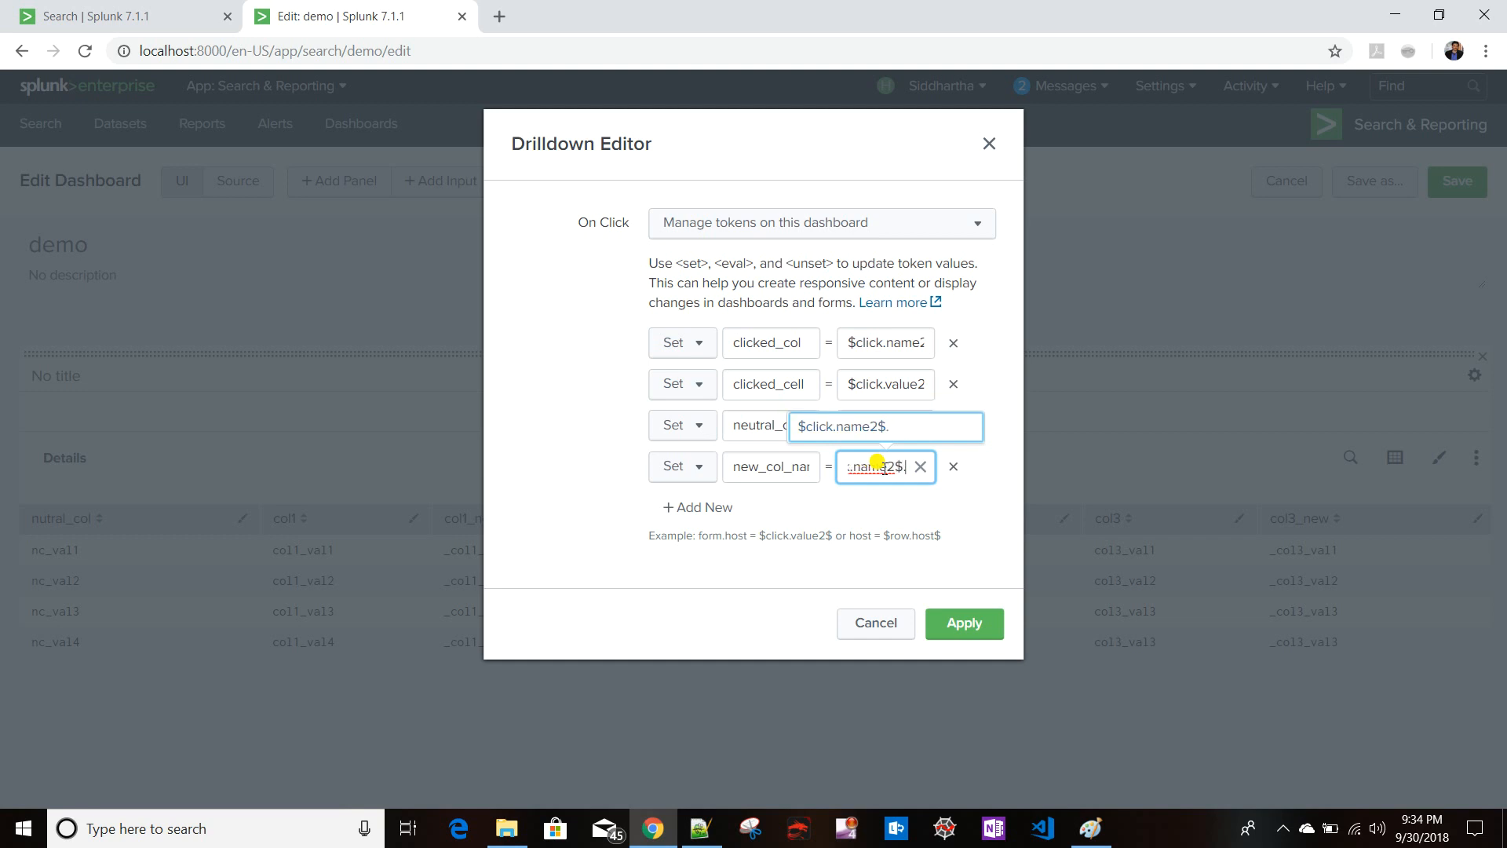
pyautogui.write('""')
pyautogui.write('_new')
pyautogui.click(979, 626)
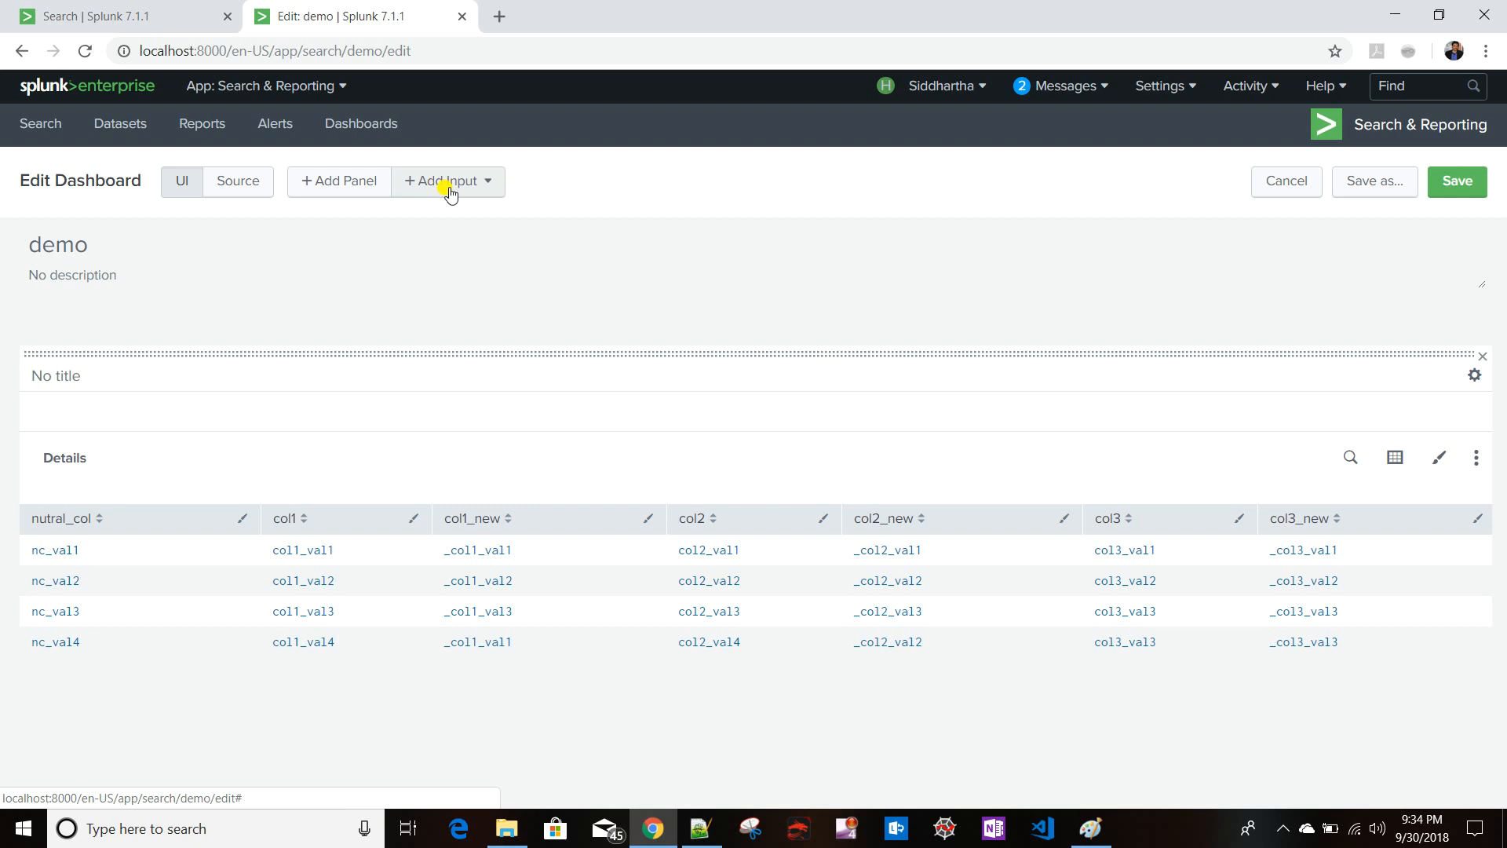
# - Start a new Statistics Table panel and give it the title Token Details
pyautogui.click(353, 181)
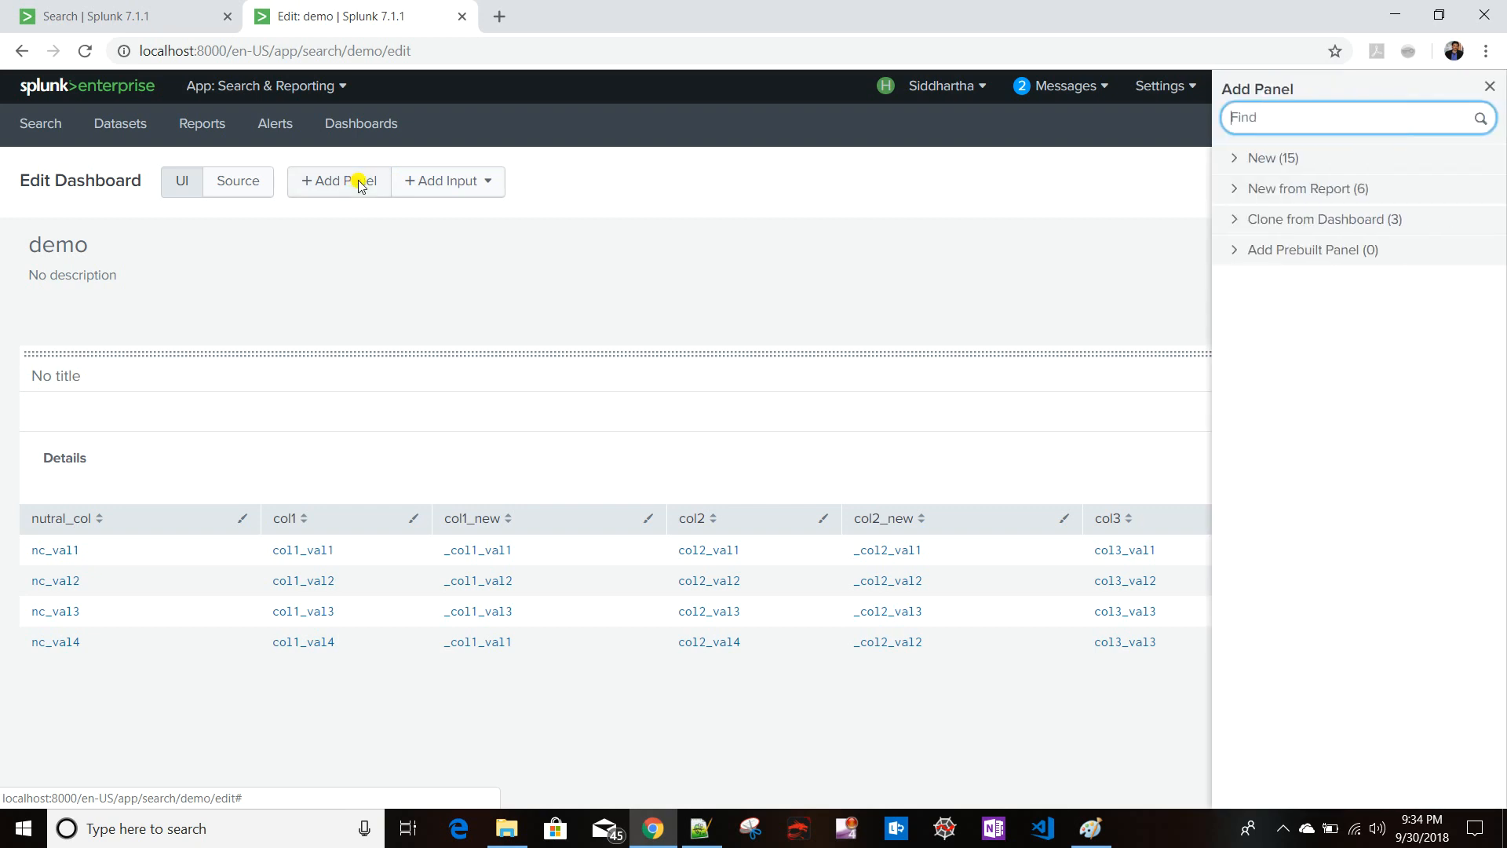
pyautogui.click(1322, 160)
pyautogui.click(1323, 214)
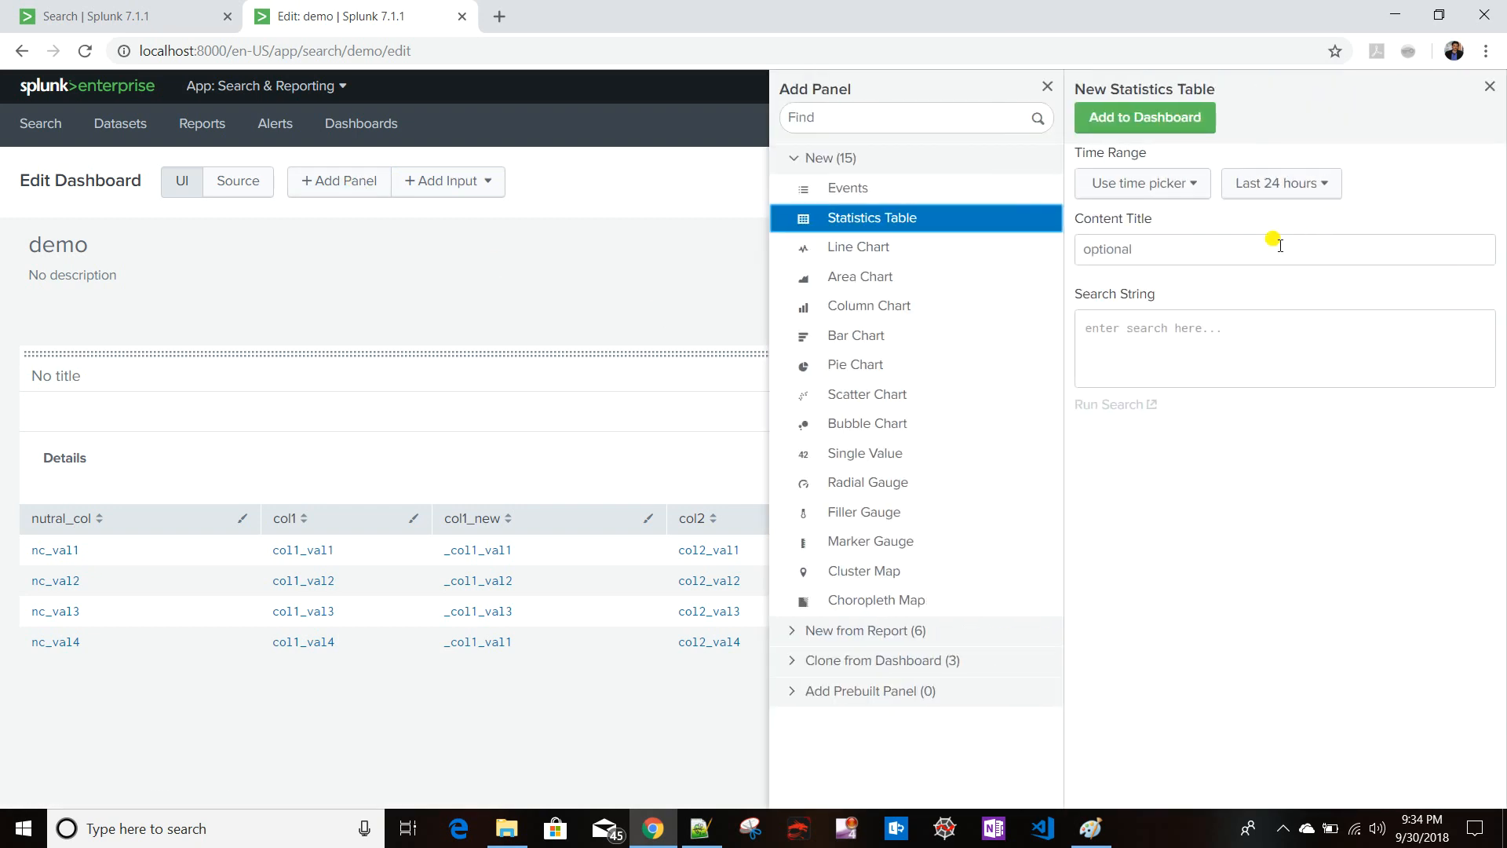
pyautogui.click(1184, 250)
pyautogui.write('T')
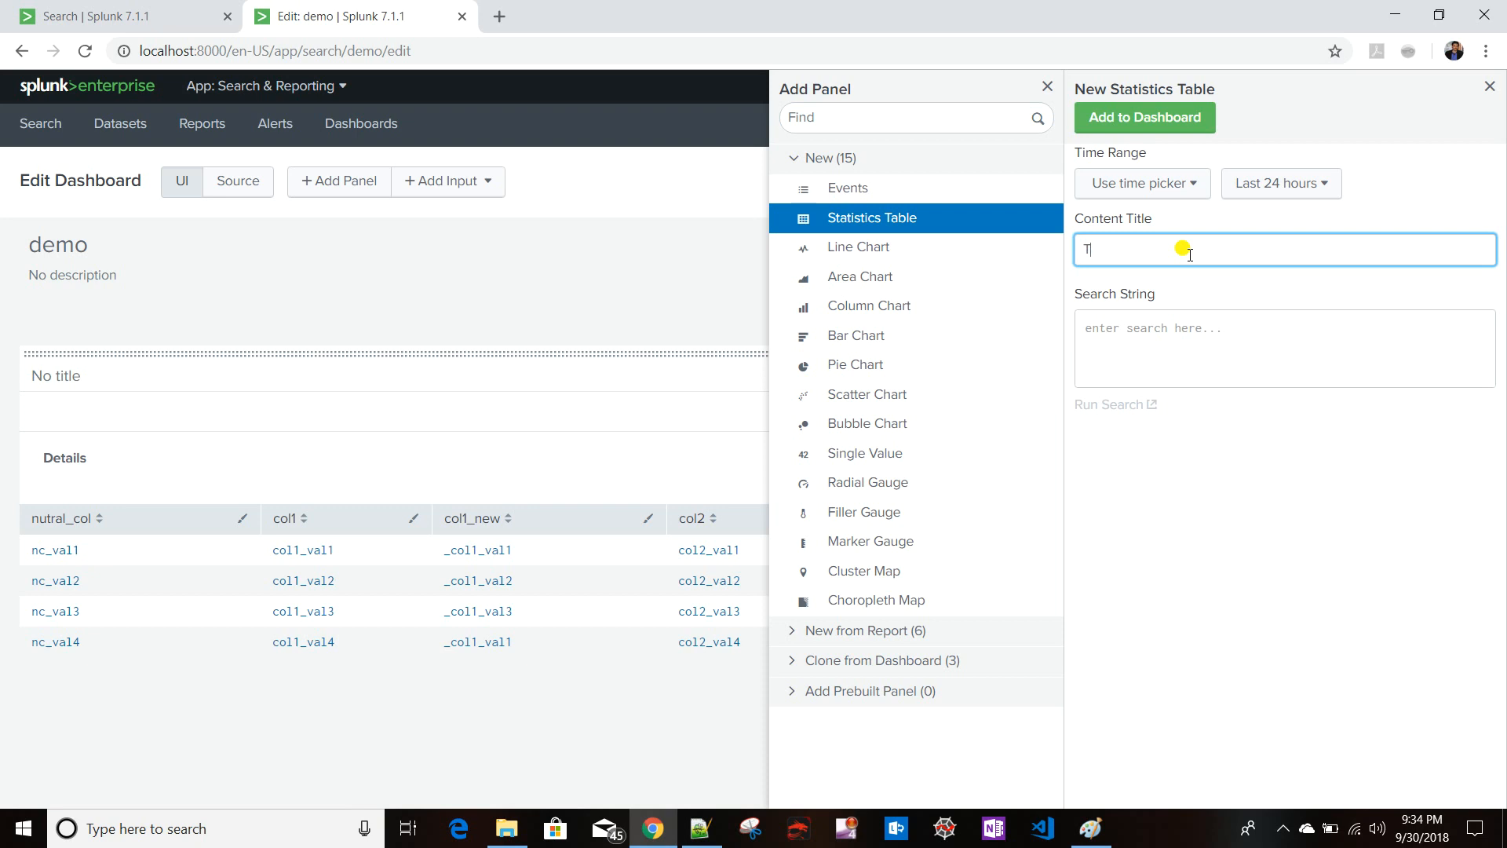
pyautogui.write('oken Details')
# - Set the new panel's search string to | makeresults and add the panel to the dashboard
pyautogui.click(1175, 335)
pyautogui.write('| ')
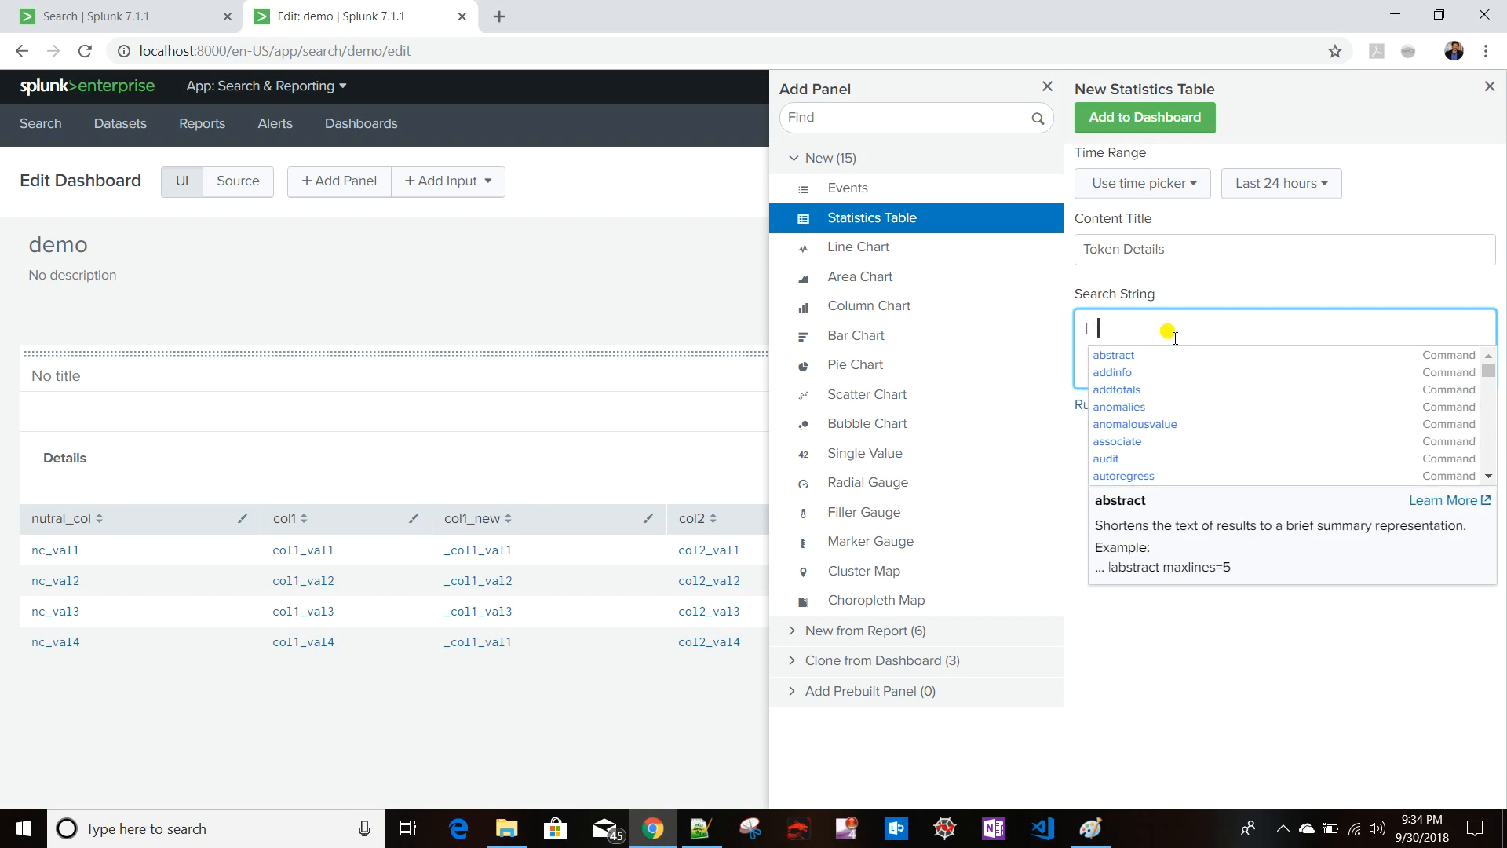
pyautogui.write('makeres')
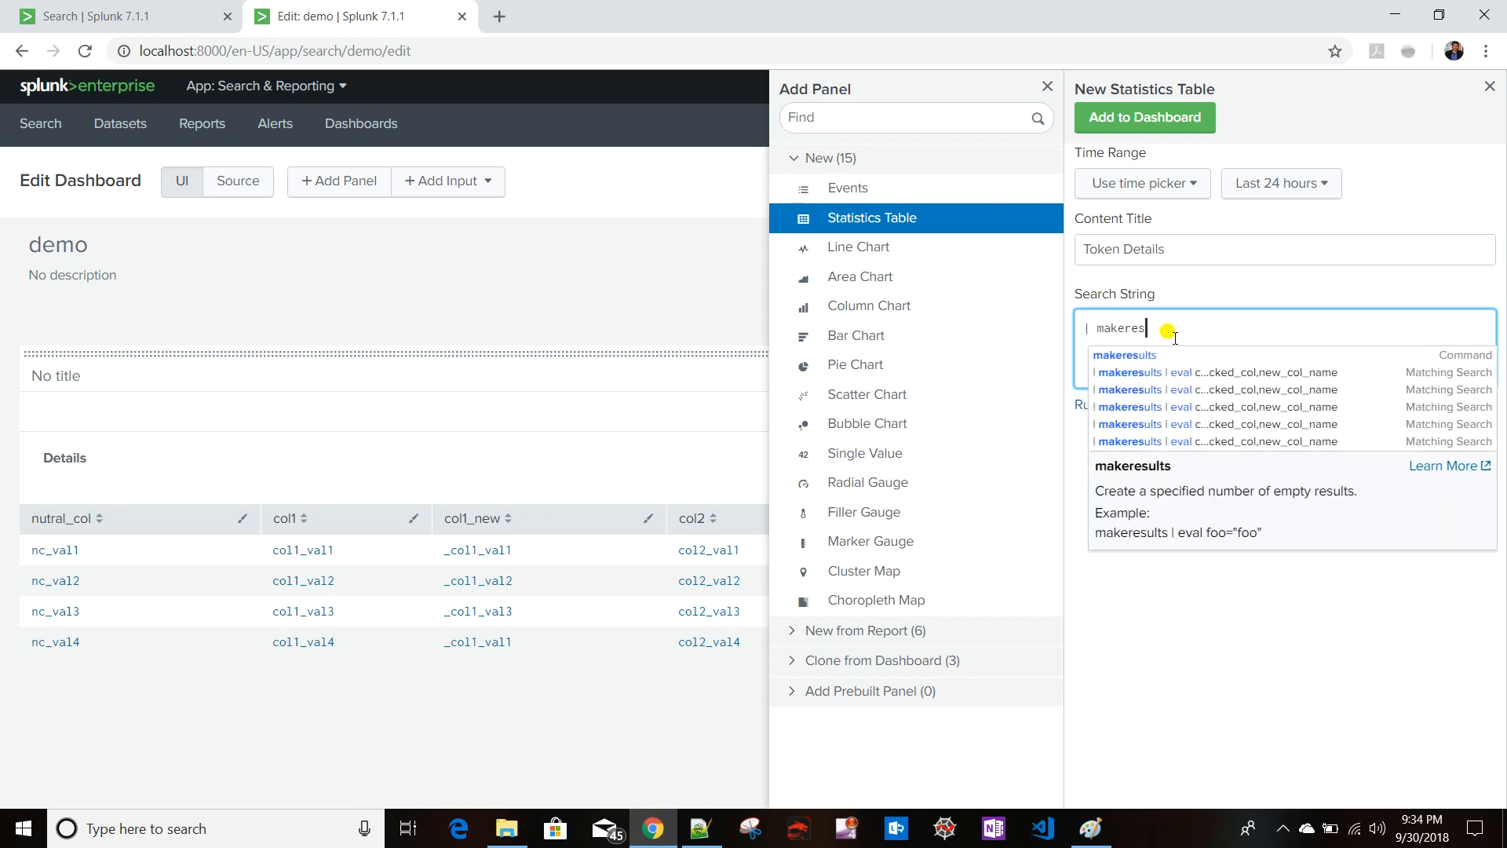
pyautogui.press('Down')
pyautogui.press('Return')
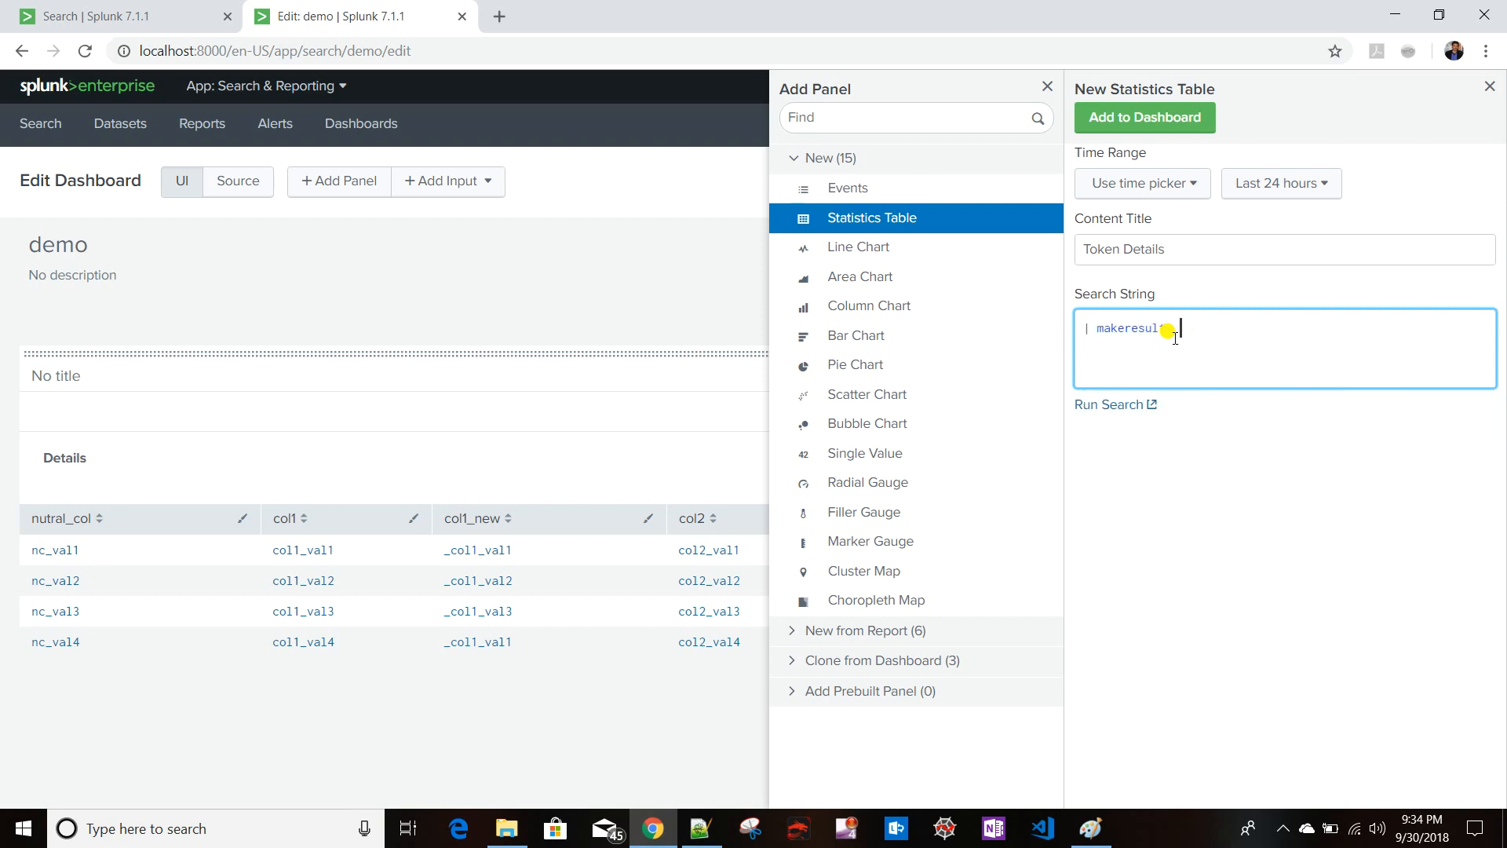
pyautogui.write('| ')
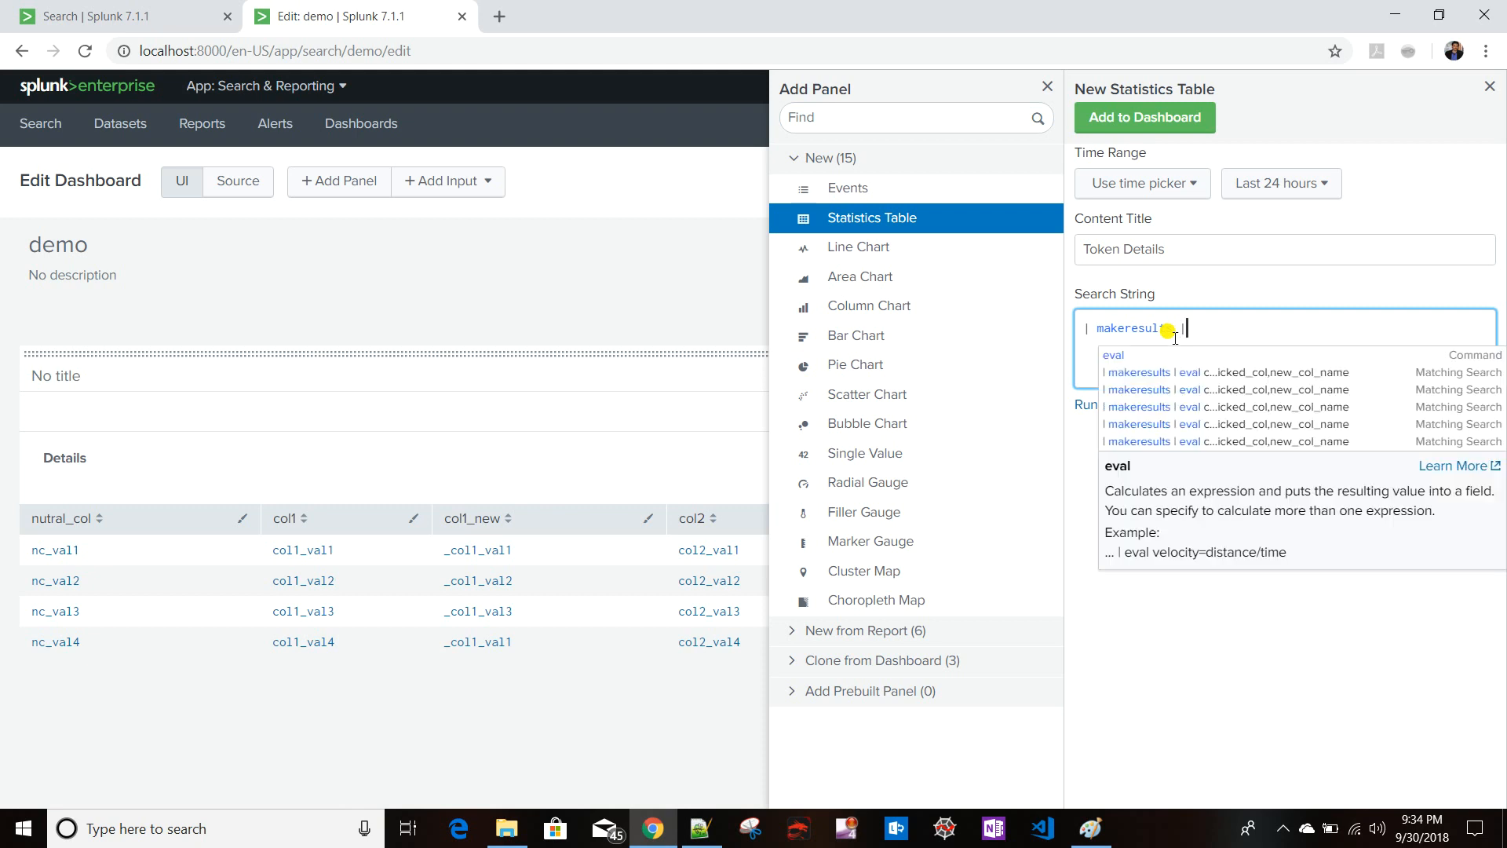
pyautogui.write('eva')
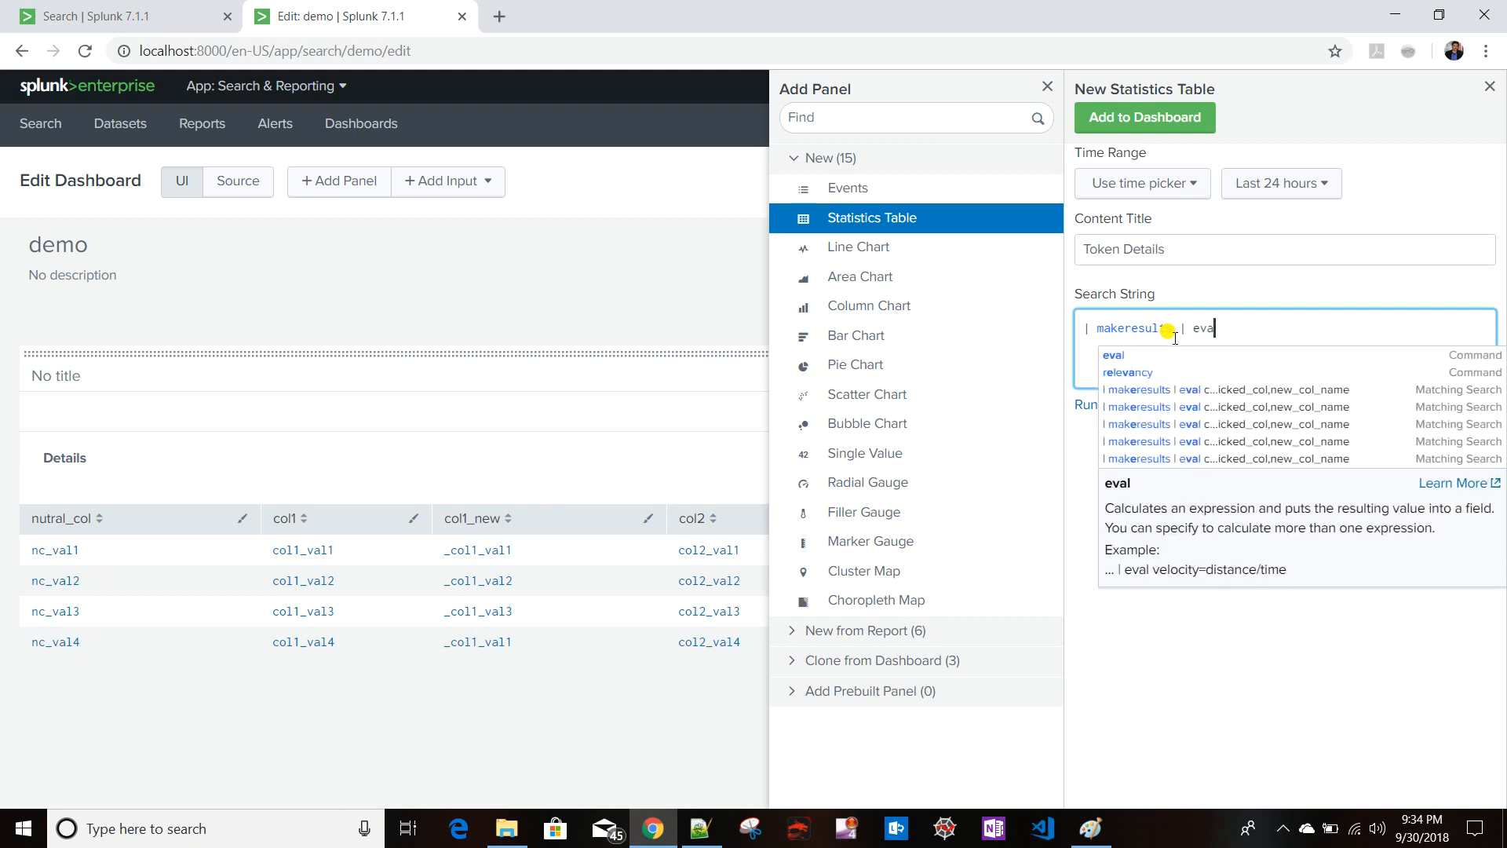
pyautogui.write('al')
pyautogui.press('BackSpace')
pyautogui.press('BackSpace')
pyautogui.press('BackSpace')
pyautogui.press('BackSpace')
pyautogui.press('BackSpace')
pyautogui.press('BackSpace')
pyautogui.press('BackSpace')
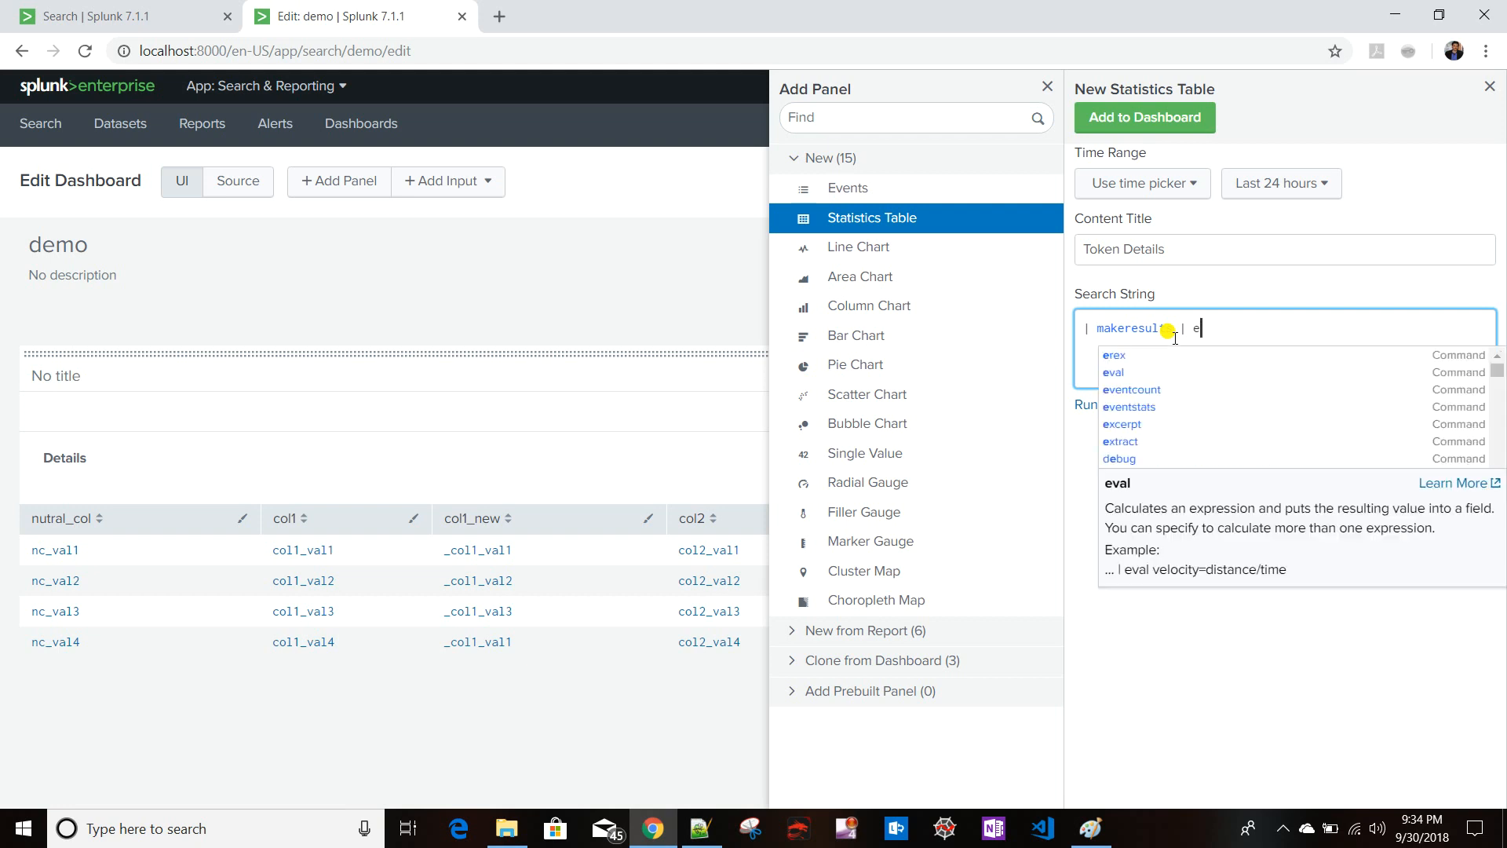
pyautogui.click(1160, 118)
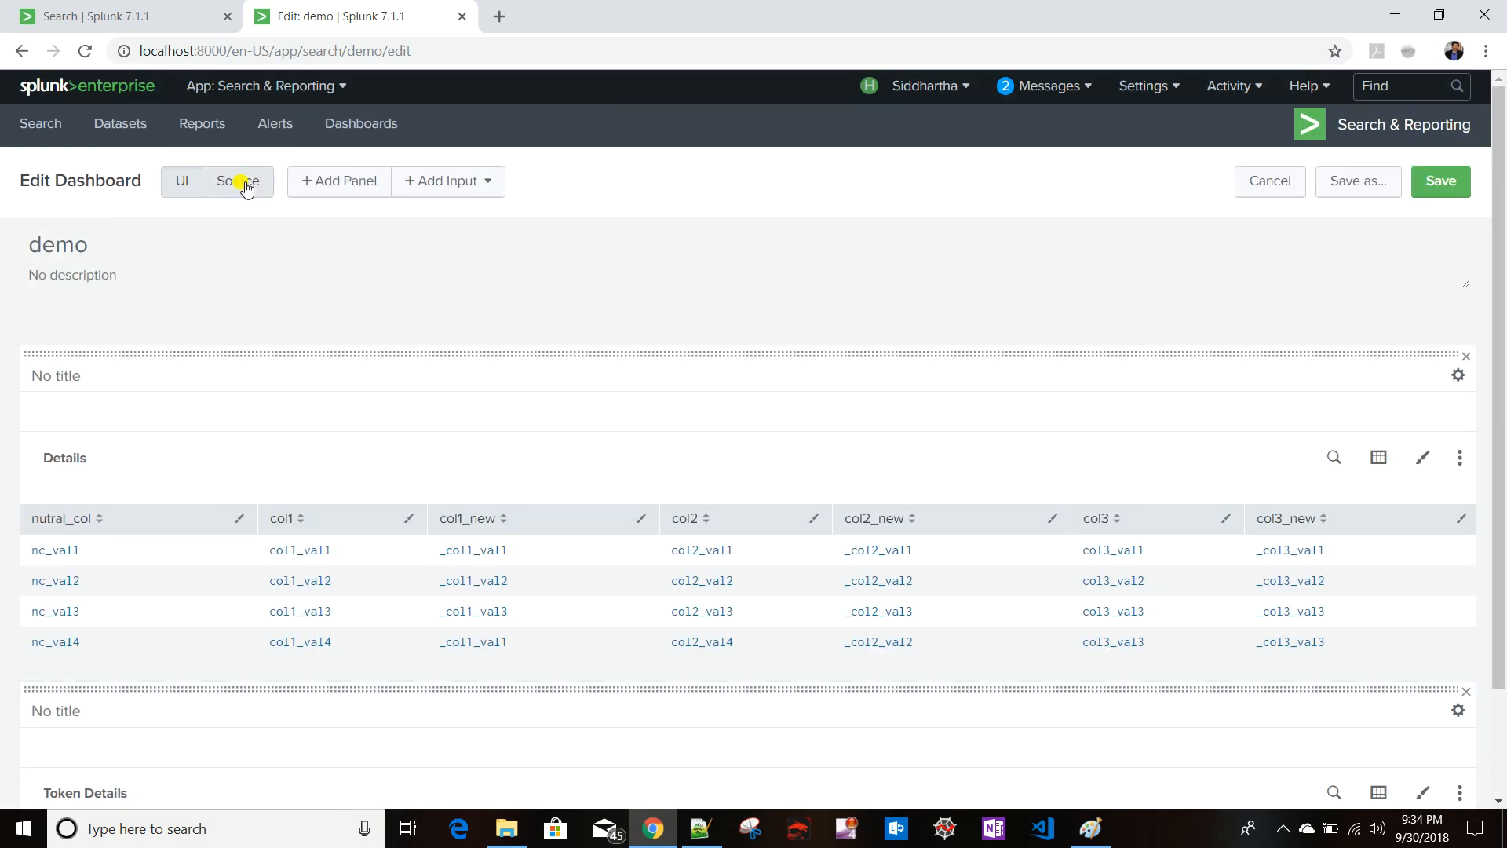
# - In the dashboard source, delete the earliest and latest time lines from both panels' searches
pyautogui.click(246, 183)
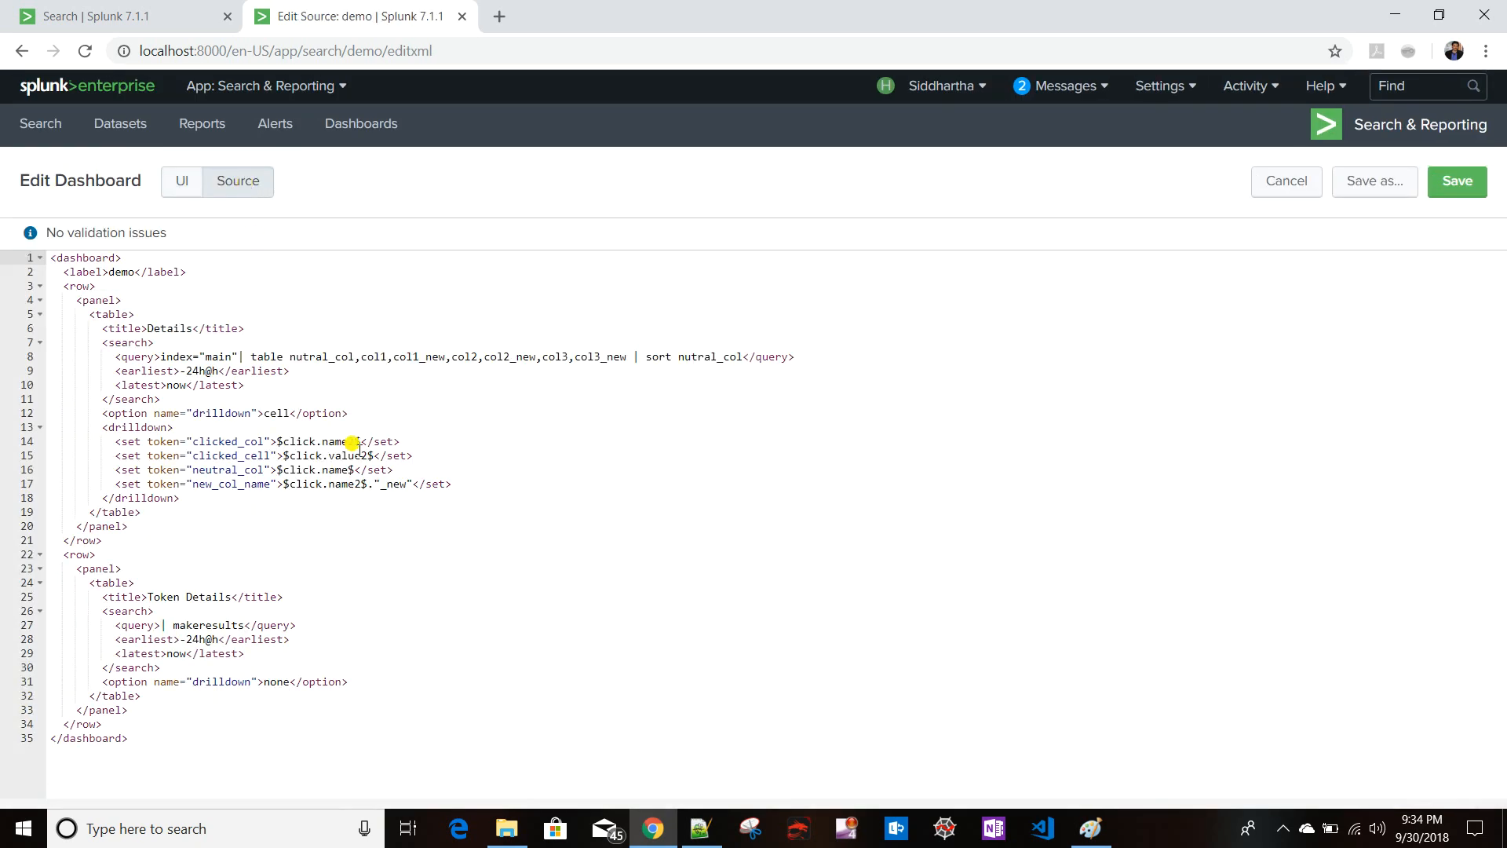
pyautogui.click(259, 652)
pyautogui.moveTo(259, 652); pyautogui.dragTo(2, 642)
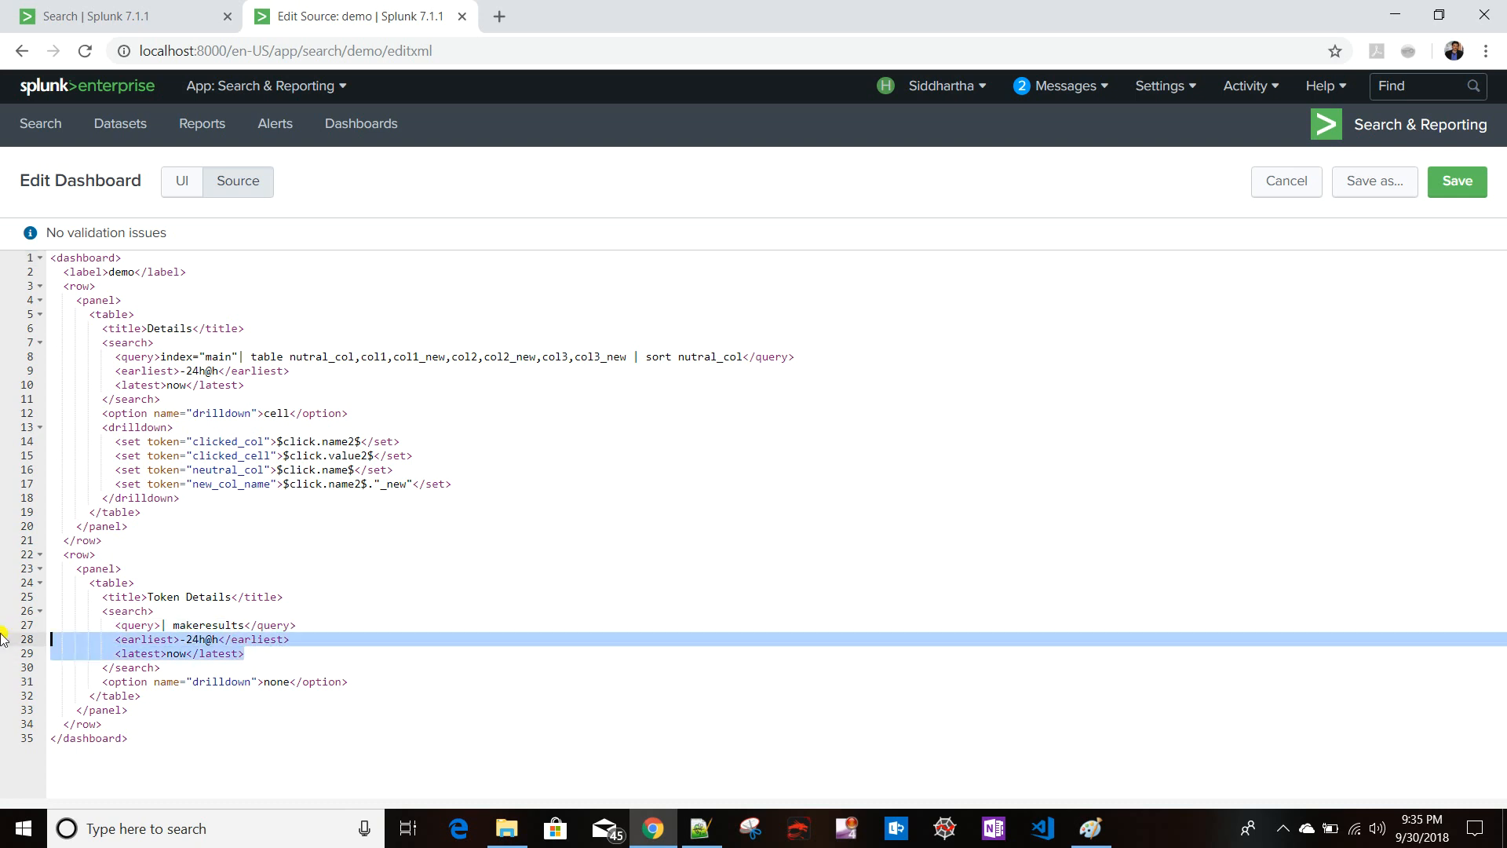
pyautogui.press('BackSpace')
pyautogui.moveTo(237, 385); pyautogui.dragTo(10, 375)
pyautogui.press('BackSpace')
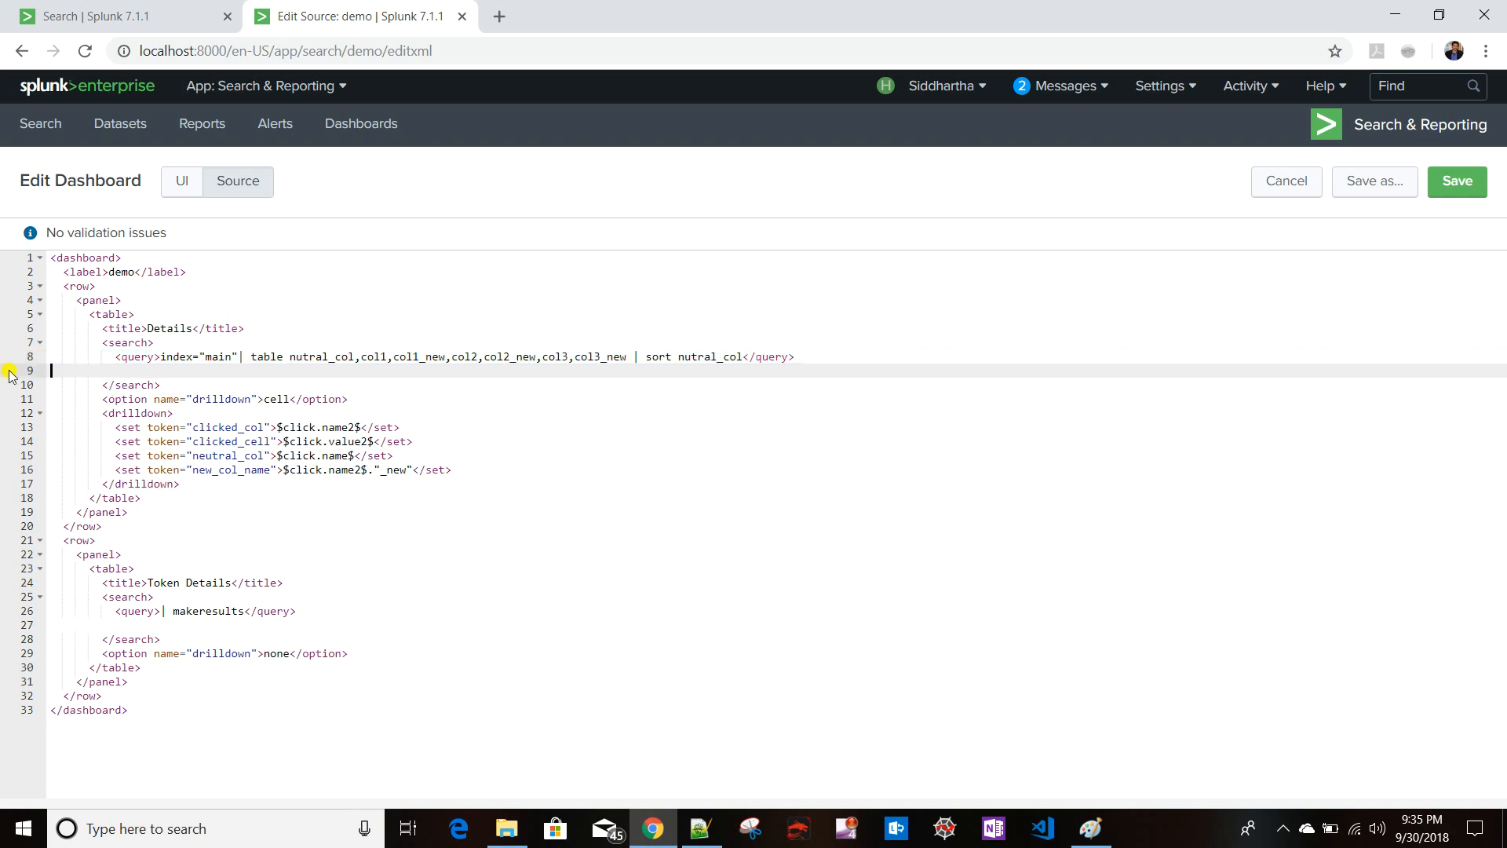
pyautogui.press('BackSpace')
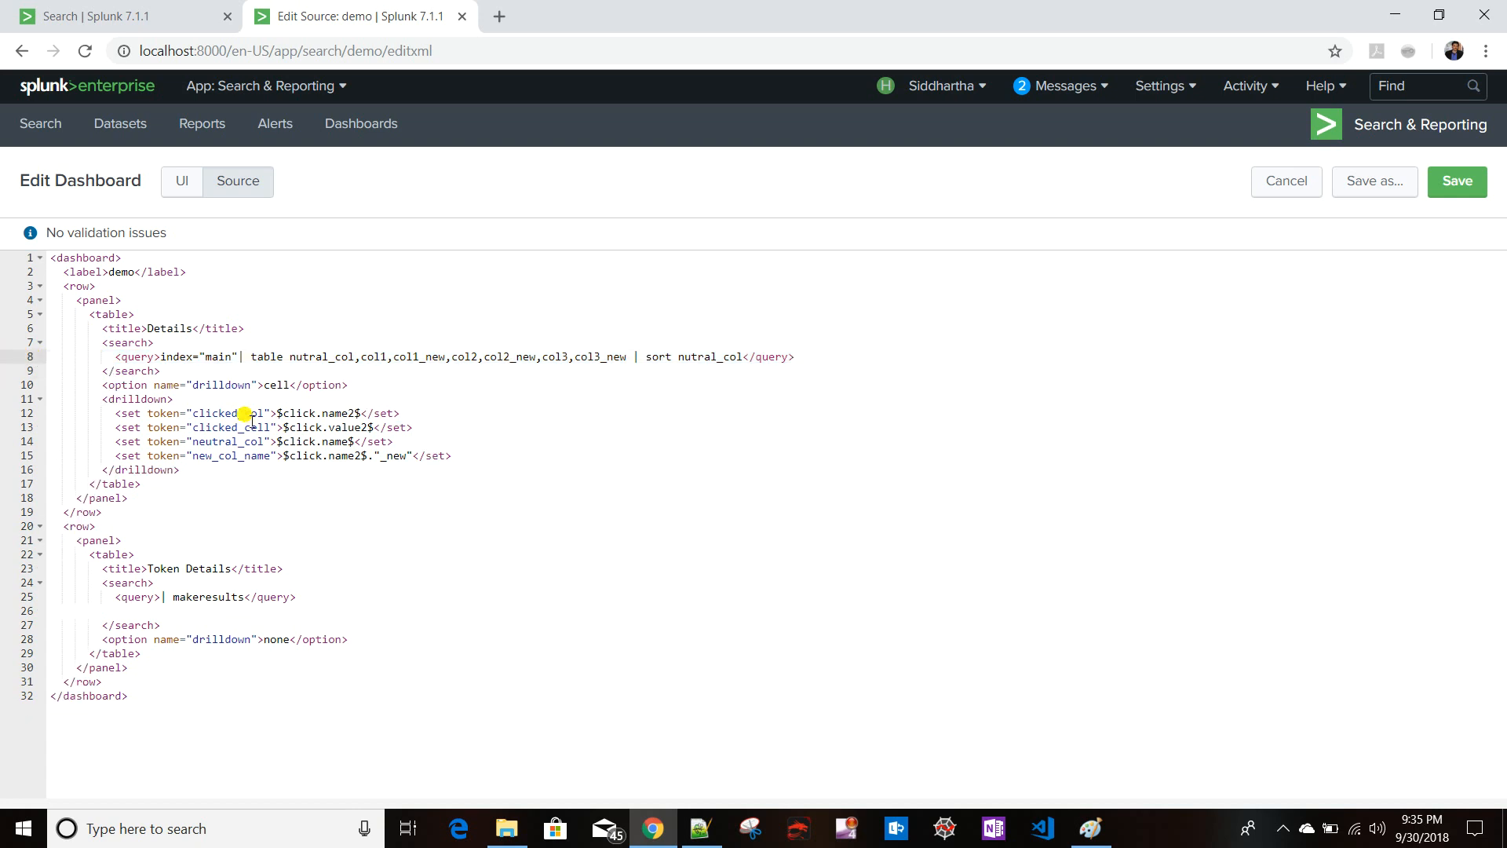
# - Append | eval clicked_col = $clicked_col$ to the Token Details query
pyautogui.click(245, 597)
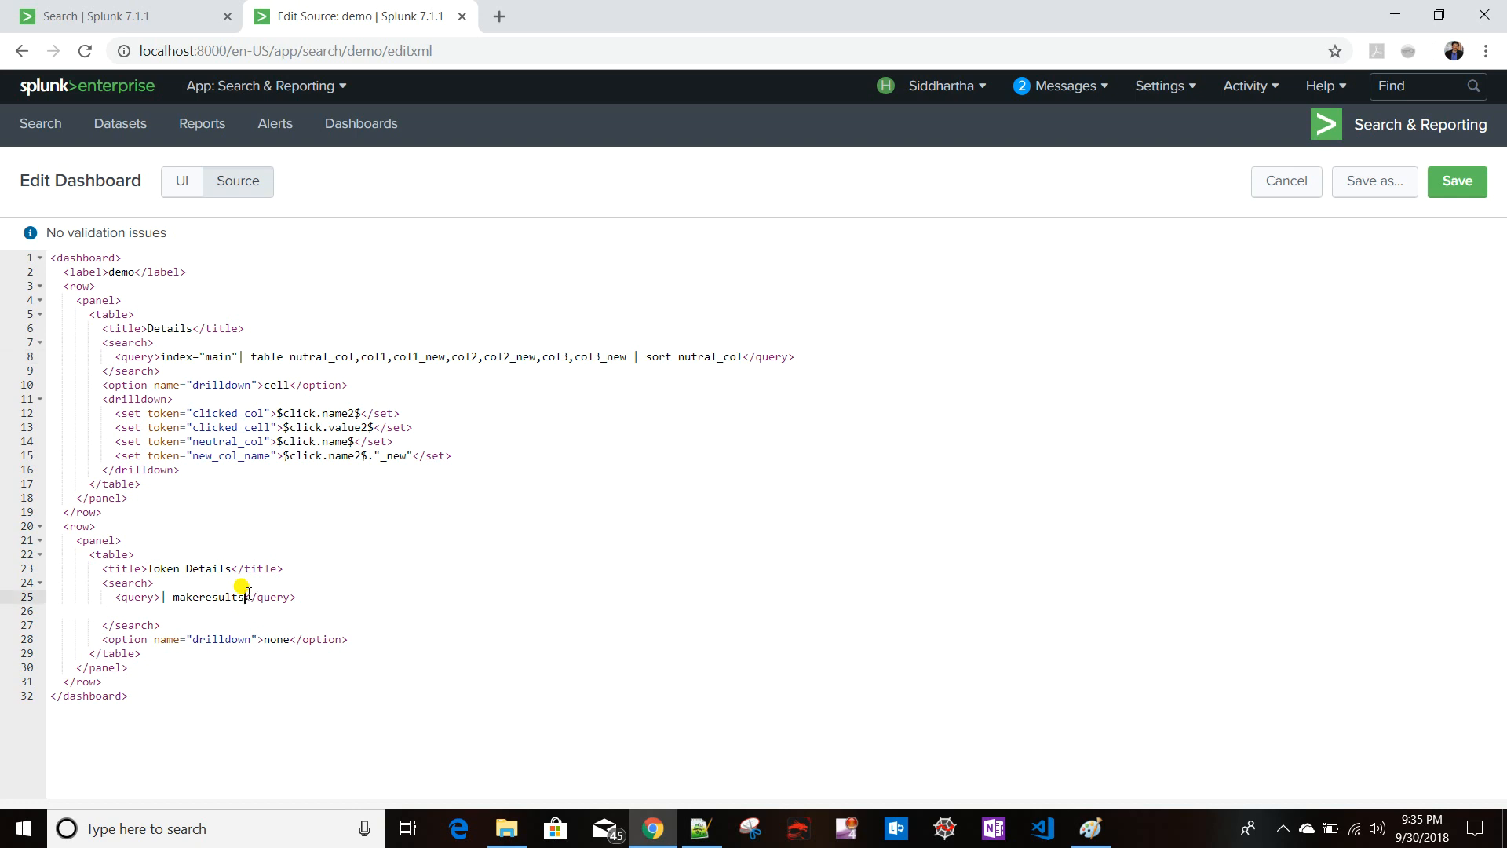
pyautogui.write('| eval clicked_col =')
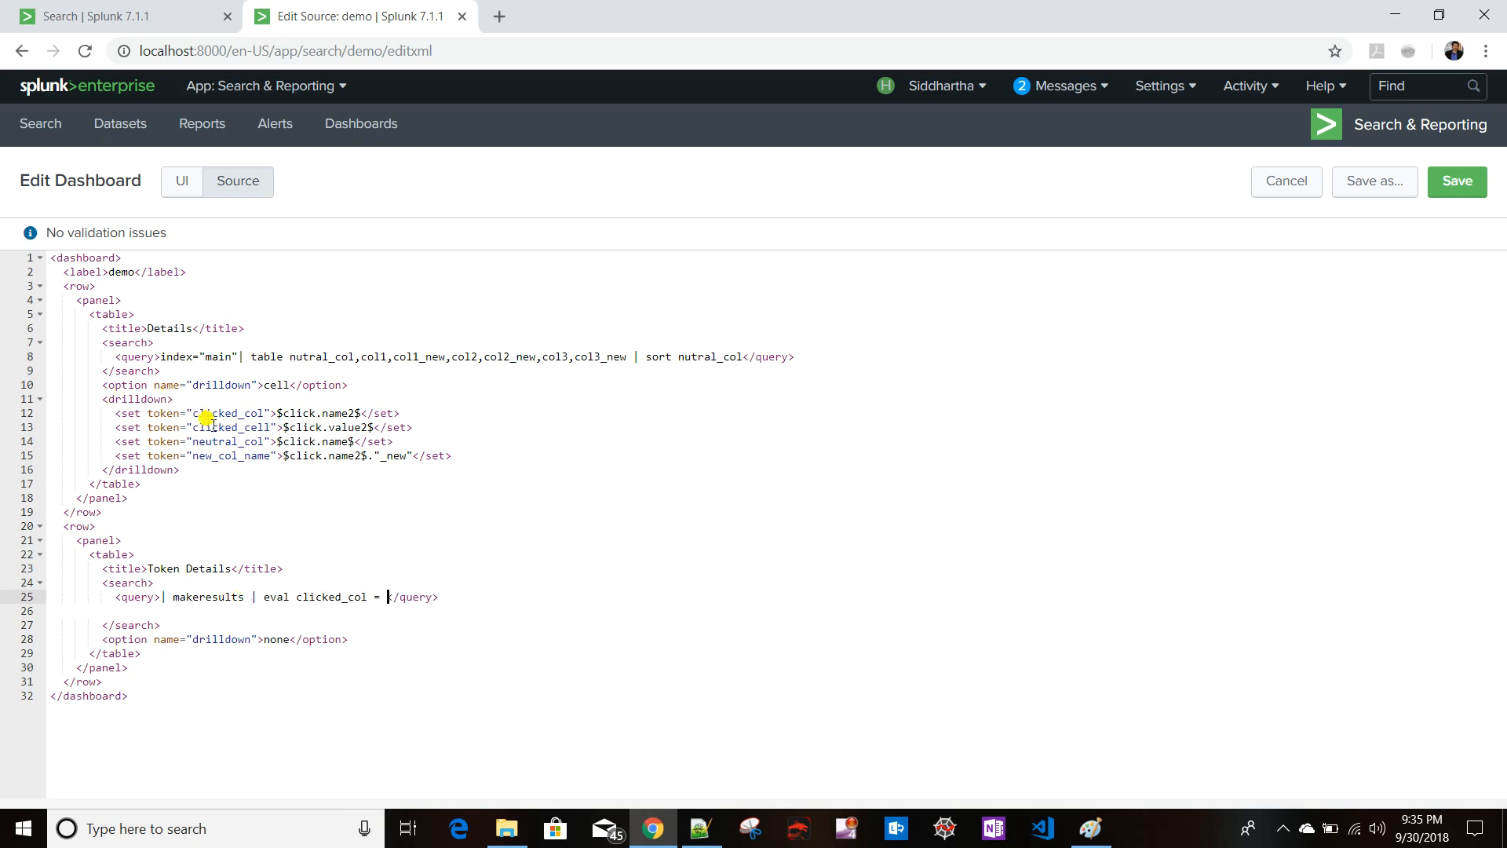
pyautogui.moveTo(194, 414); pyautogui.dragTo(265, 414)
pyautogui.hotkey('ctrl', 'c')
pyautogui.click(386, 598)
pyautogui.hotkey('ctrl', 'v')
pyautogui.write(',')
# - Extend the eval with clicked_cell=$clicked_cell$ using the token name copied from the drilldown
pyautogui.moveTo(192, 428); pyautogui.dragTo(272, 428)
pyautogui.hotkey('ctrl', 'c')
pyautogui.click(475, 597)
pyautogui.hotkey('ctrl', 'v')
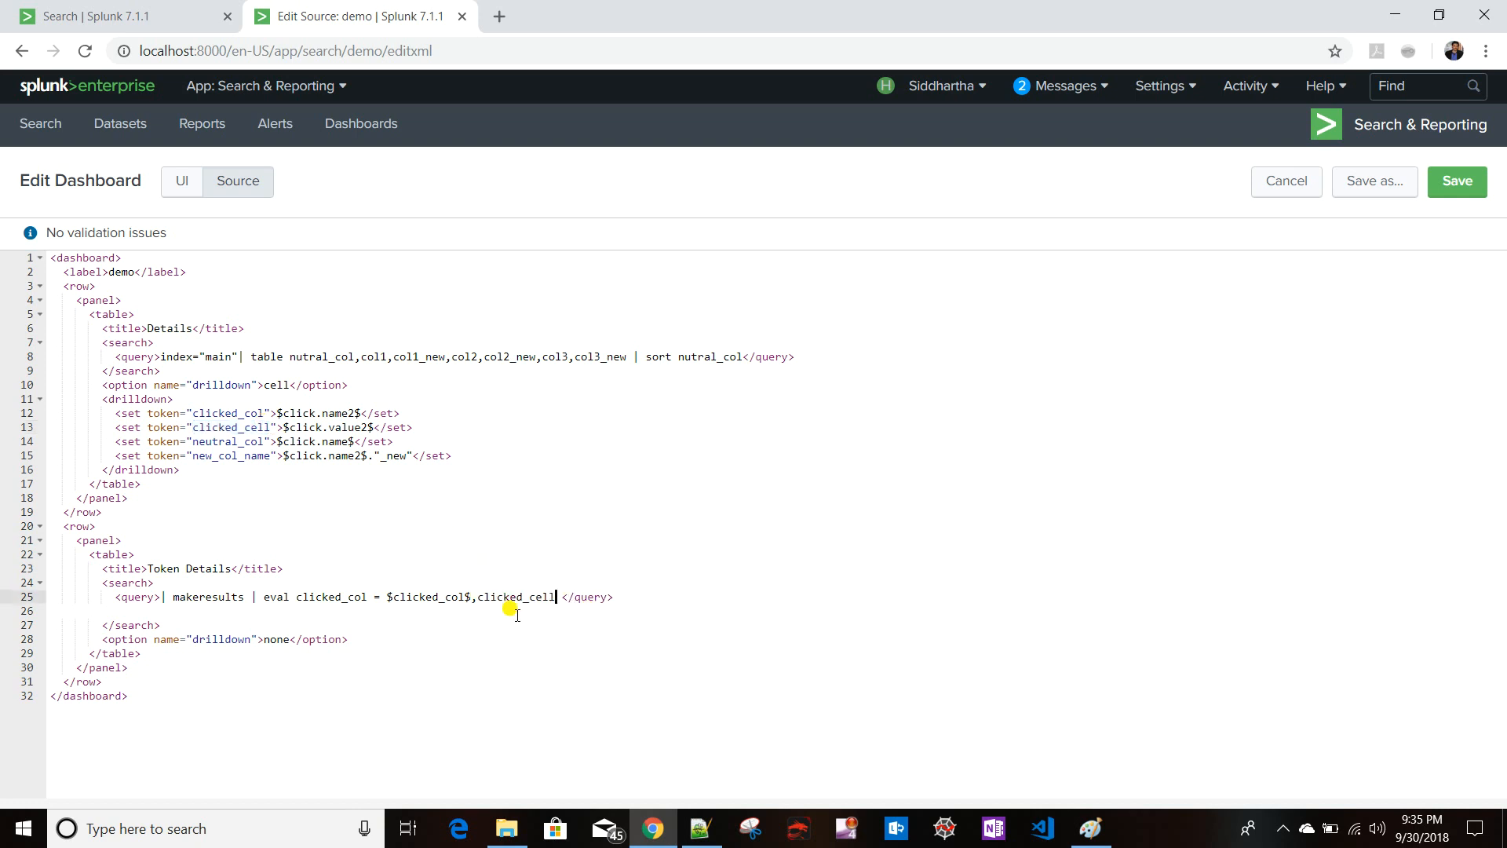
pyautogui.write('=$$')
pyautogui.press('Left')
pyautogui.hotkey('ctrl', 'v')
pyautogui.write(',')
# - Extend the eval with neutral_col=$neutral_col$ using the token name copied from the drilldown
pyautogui.click(198, 442)
pyautogui.moveTo(198, 442); pyautogui.dragTo(267, 442)
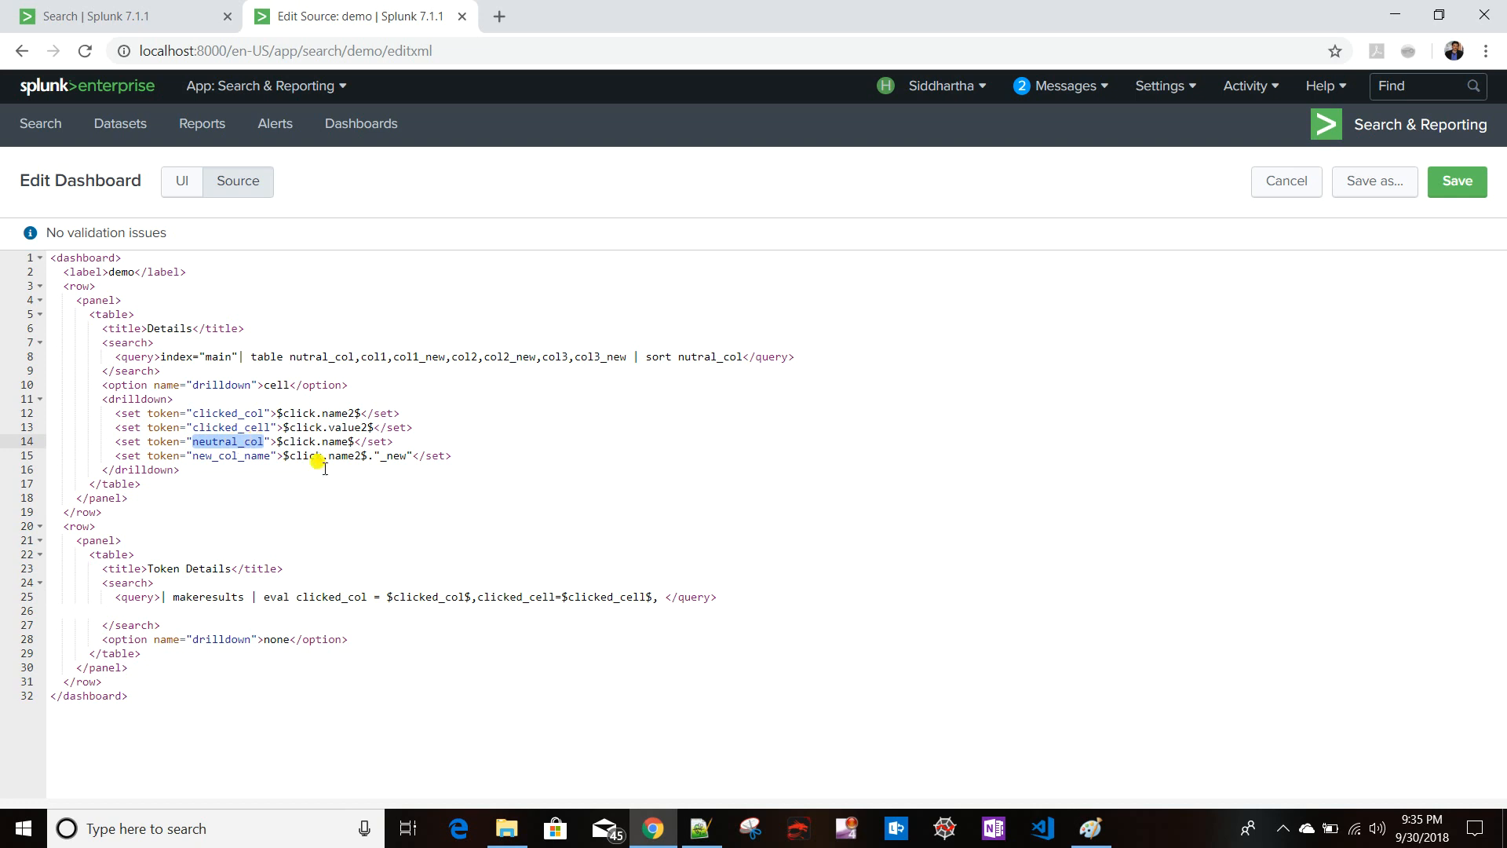
pyautogui.click(665, 597)
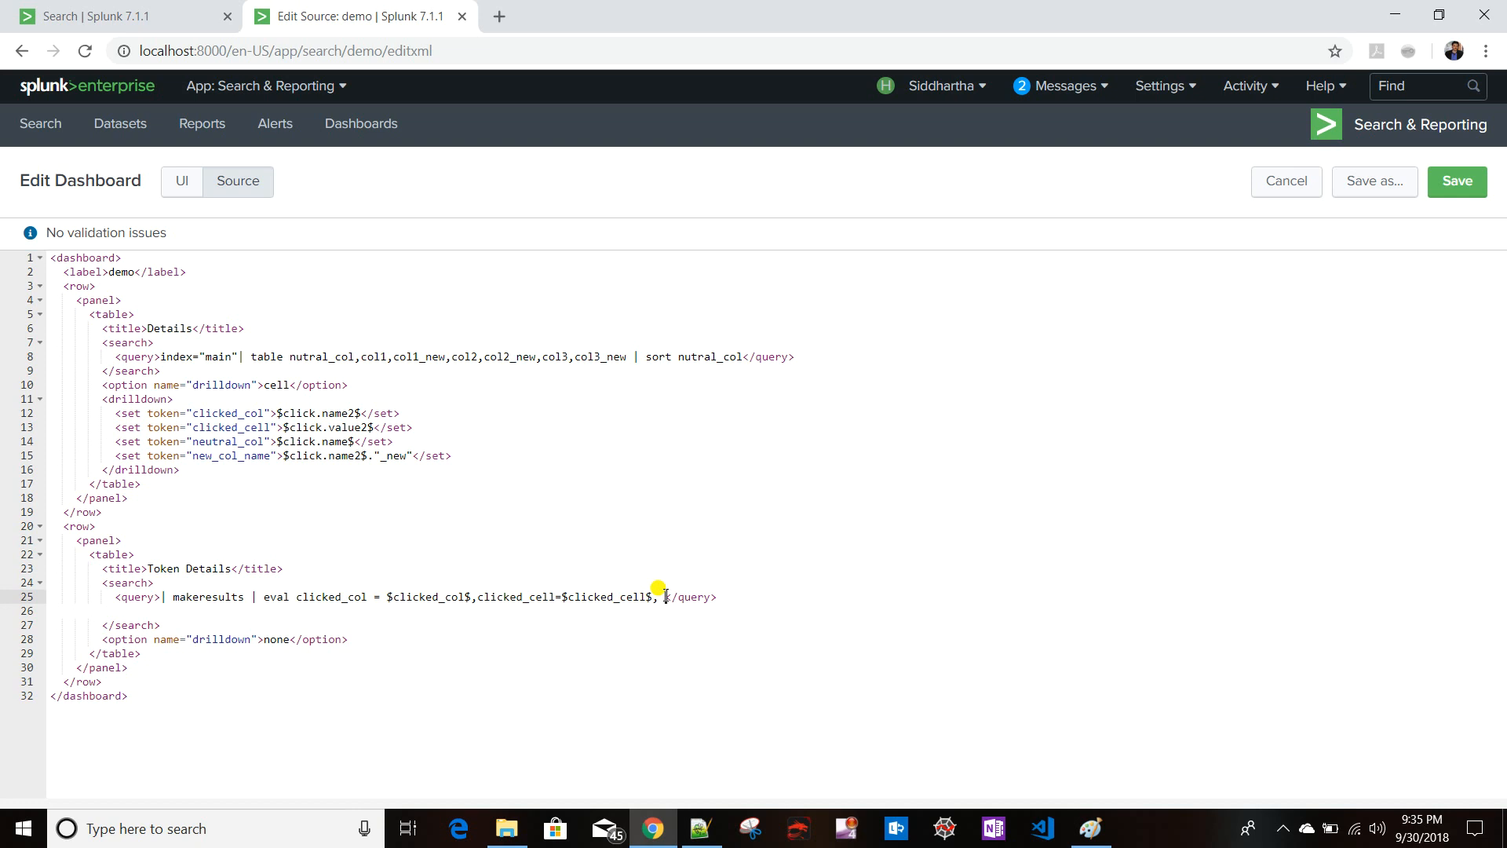
pyautogui.hotkey('ctrl', 'v')
pyautogui.write('=$$')
pyautogui.hotkey('ctrl', 'v')
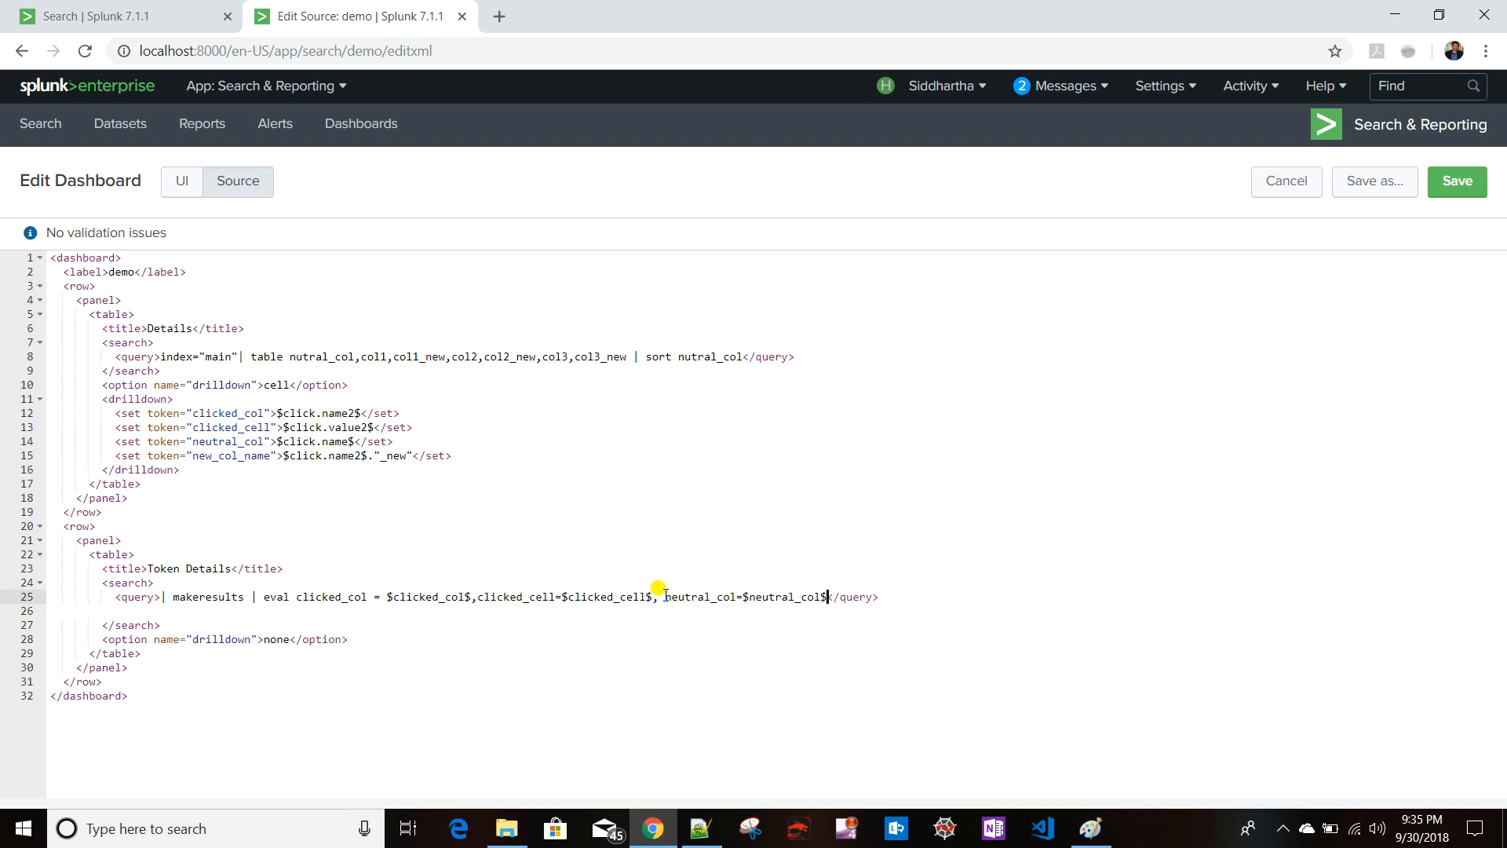
pyautogui.write(',')
# - Extend the eval with new_col_name=$new_col_name$ and save the dashboard
pyautogui.moveTo(194, 456); pyautogui.dragTo(271, 458)
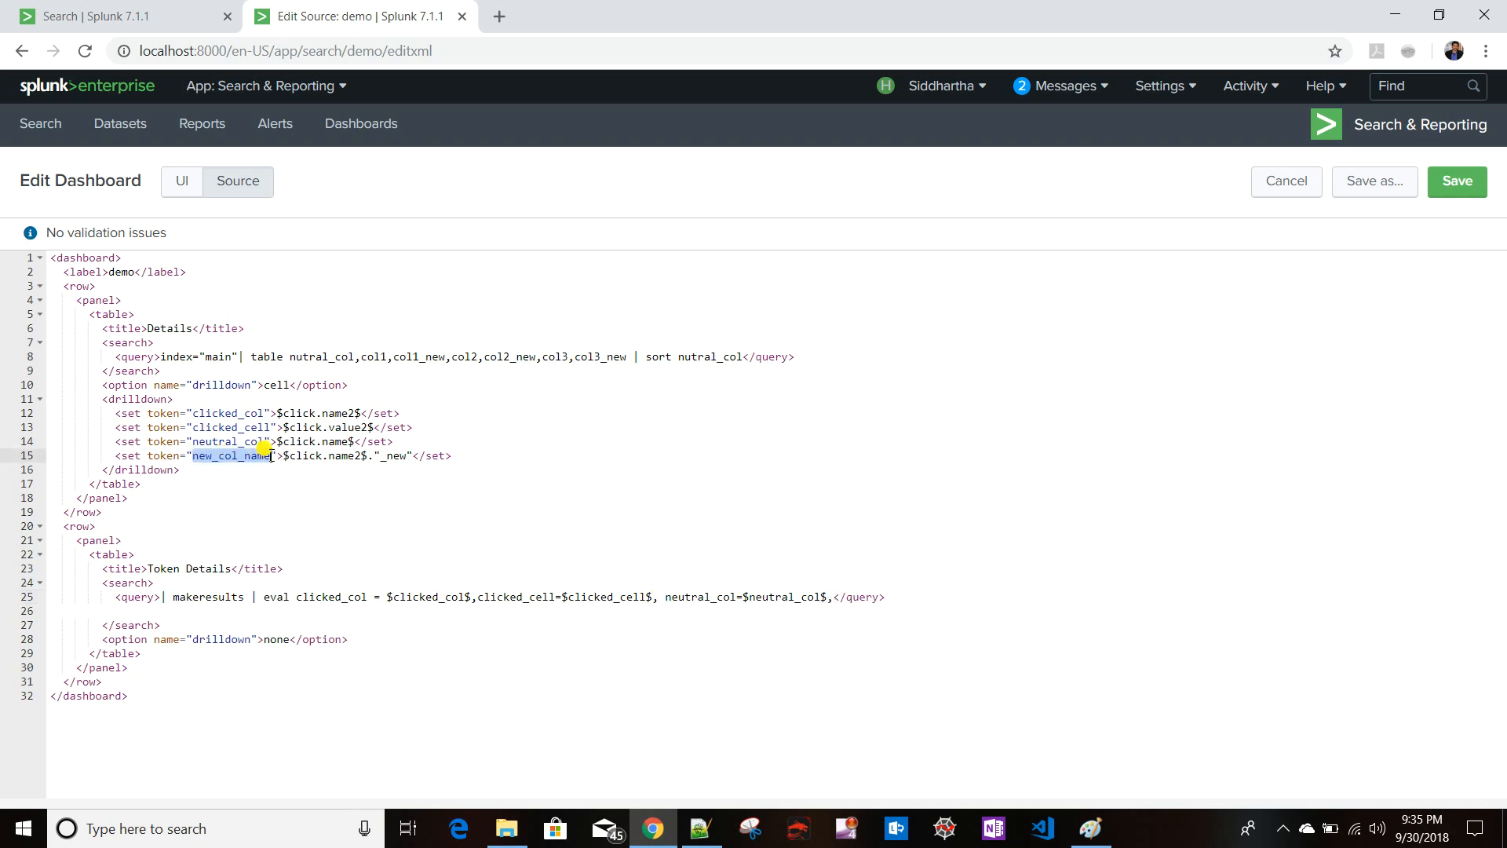
pyautogui.click(835, 597)
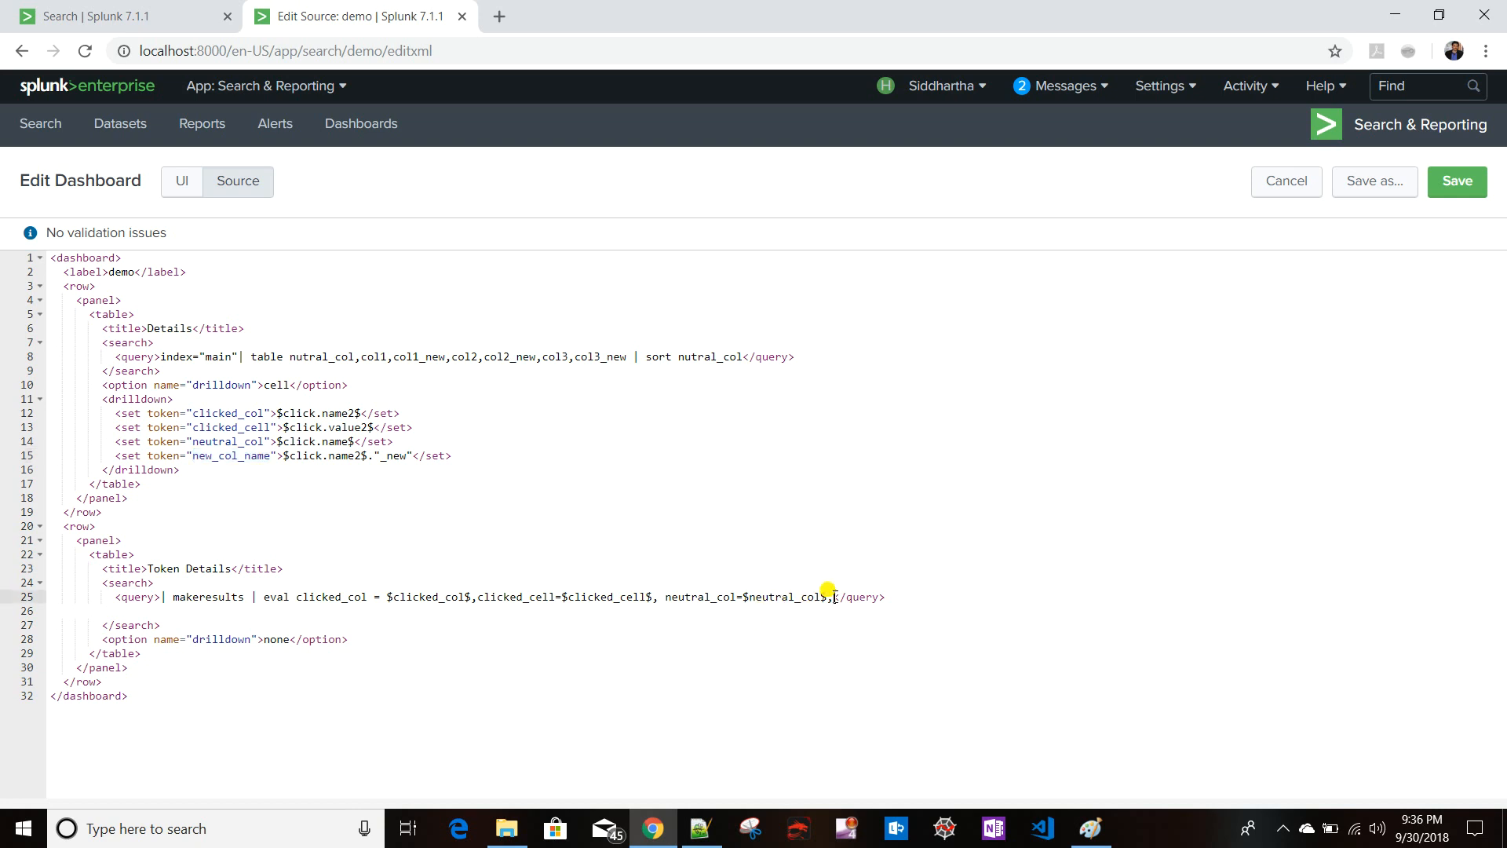
pyautogui.hotkey('ctrl', 'v')
pyautogui.write('=$$')
pyautogui.hotkey('ctrl', 'v')
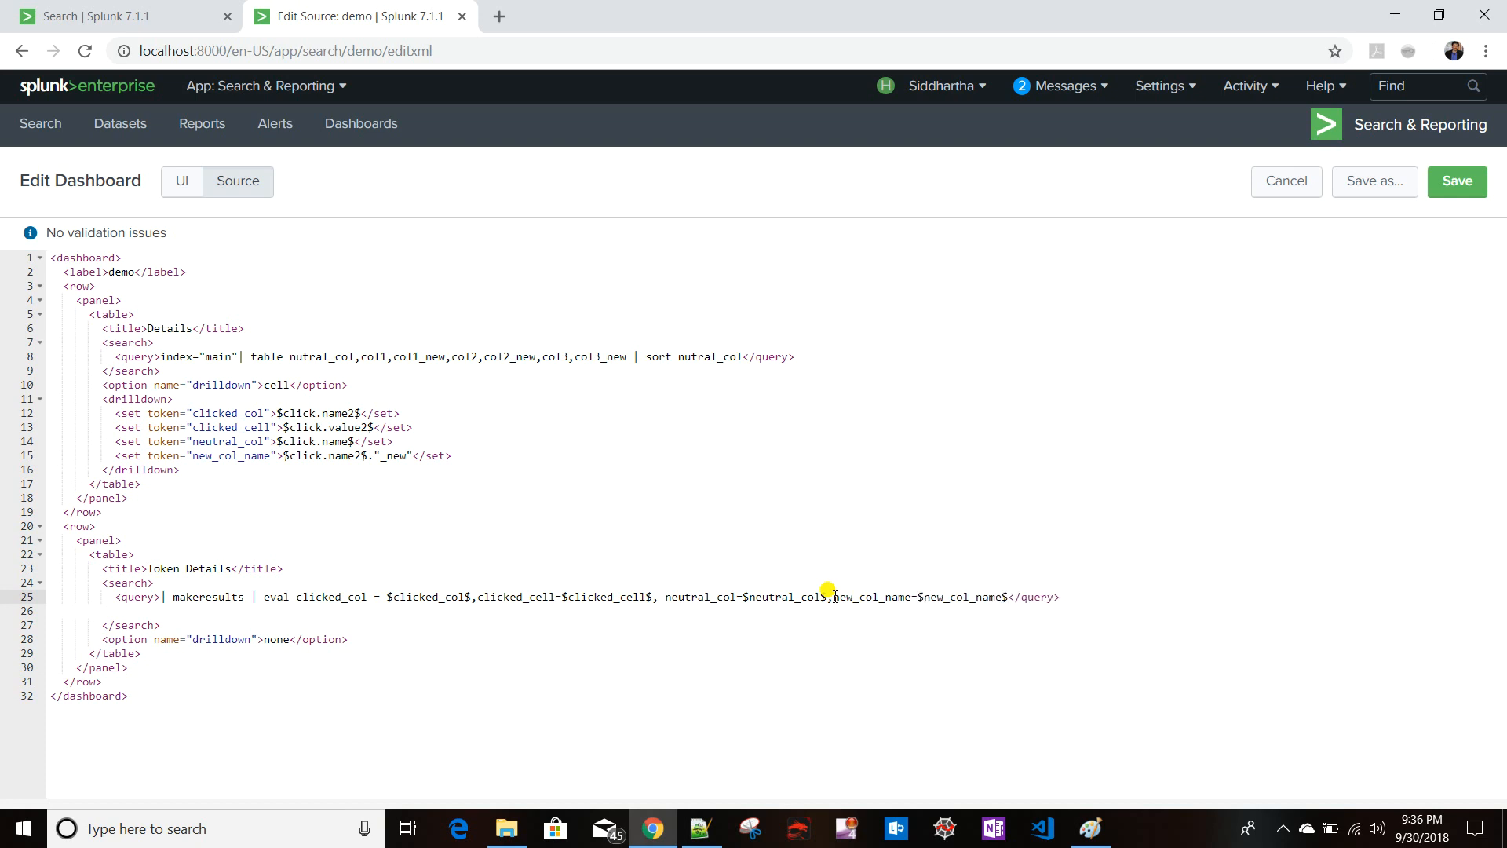
pyautogui.click(1460, 183)
# - Reload the dashboard view and click the col1_val1 cell to test the drilldown tokens
pyautogui.click(415, 52)
pyautogui.press('Return')
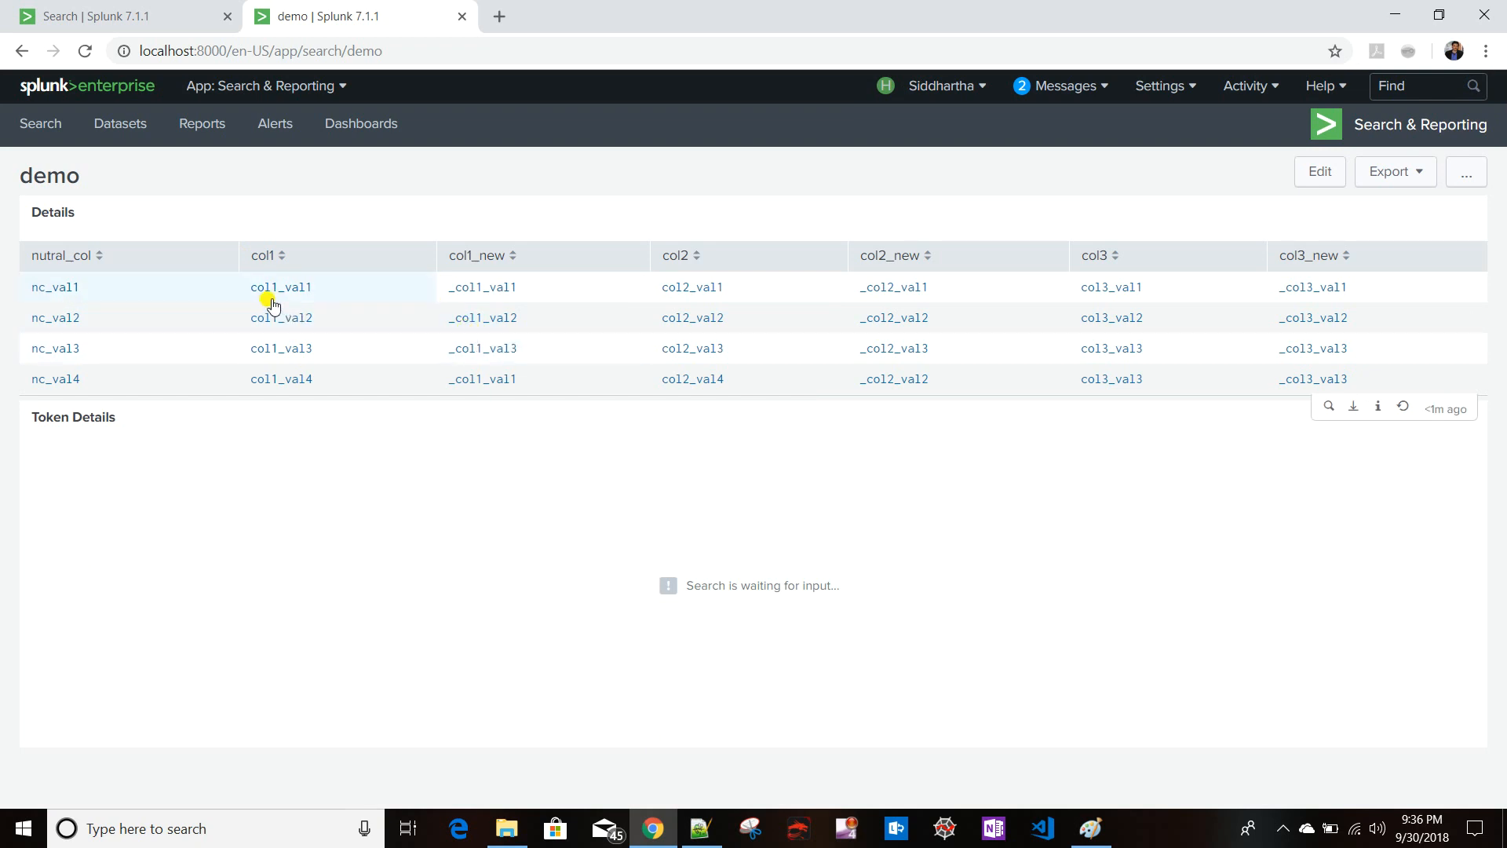
pyautogui.click(282, 296)
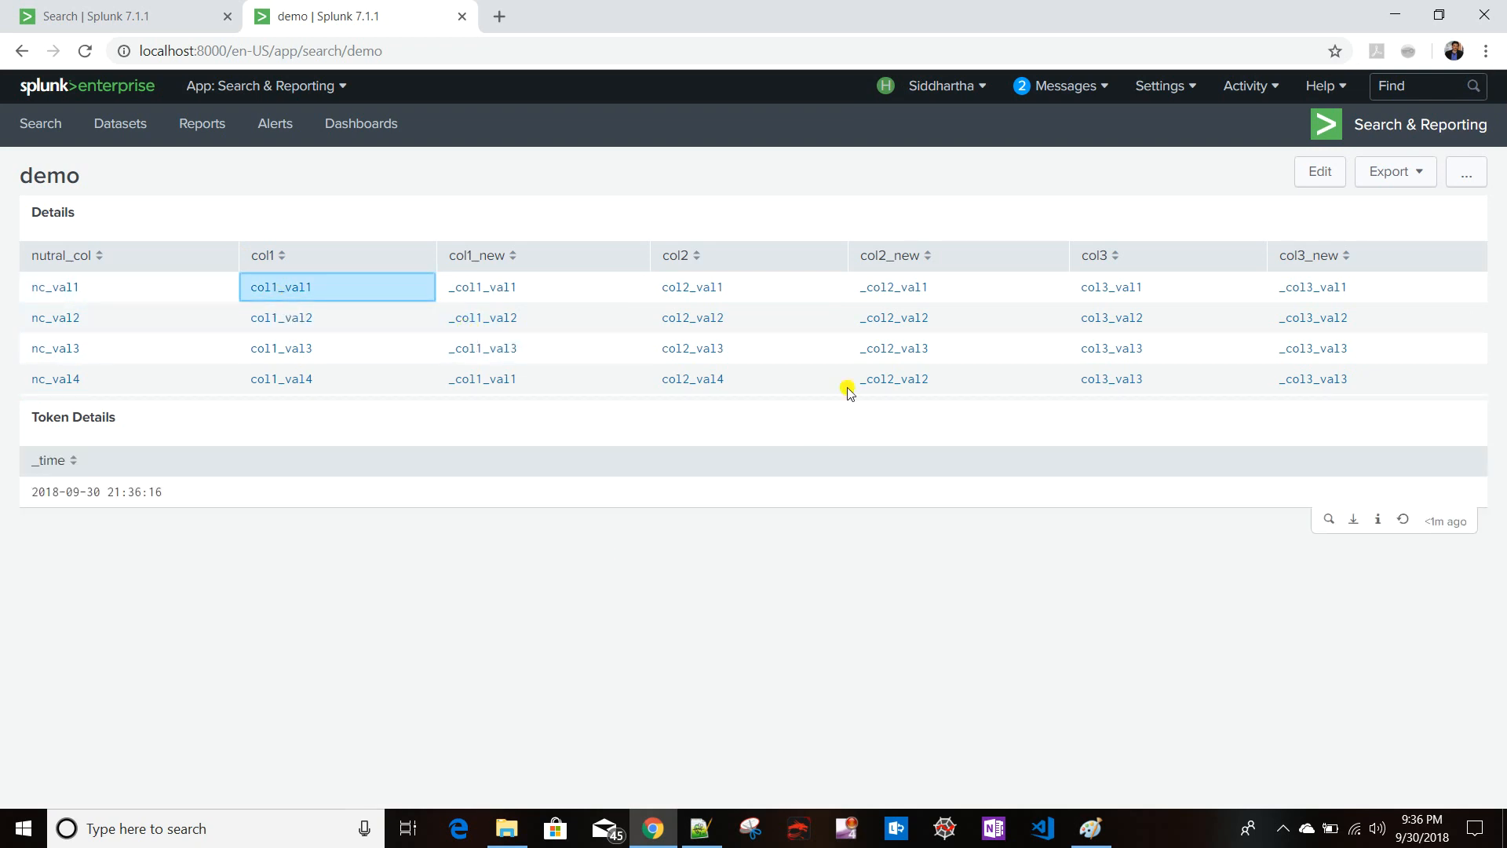
# - Open the dashboard source and append | table clicked_col, to the Token Details query, copying the field name from the eval
pyautogui.click(1319, 179)
pyautogui.click(224, 185)
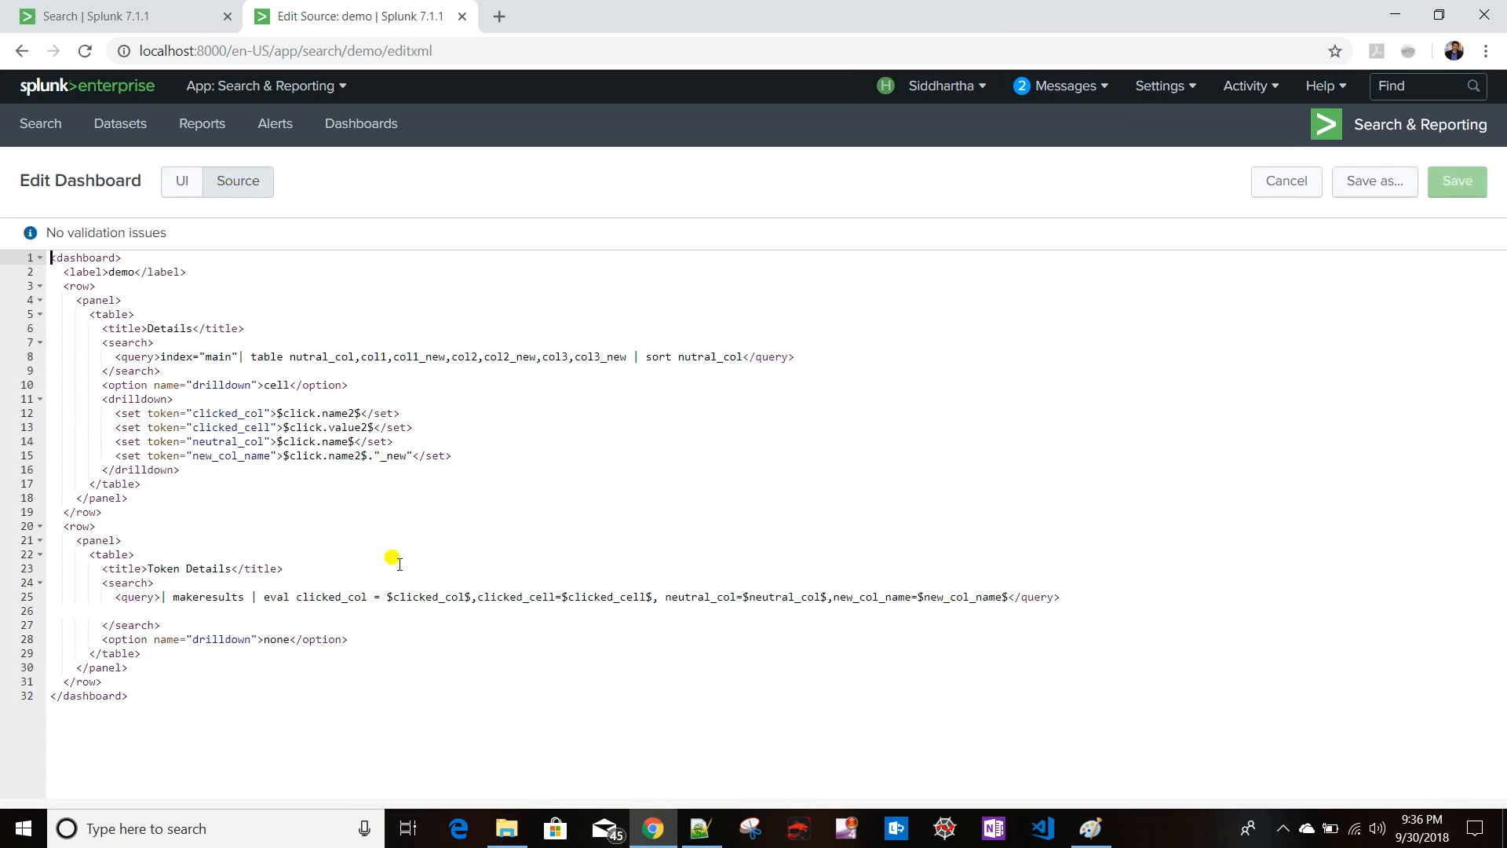
pyautogui.click(1013, 597)
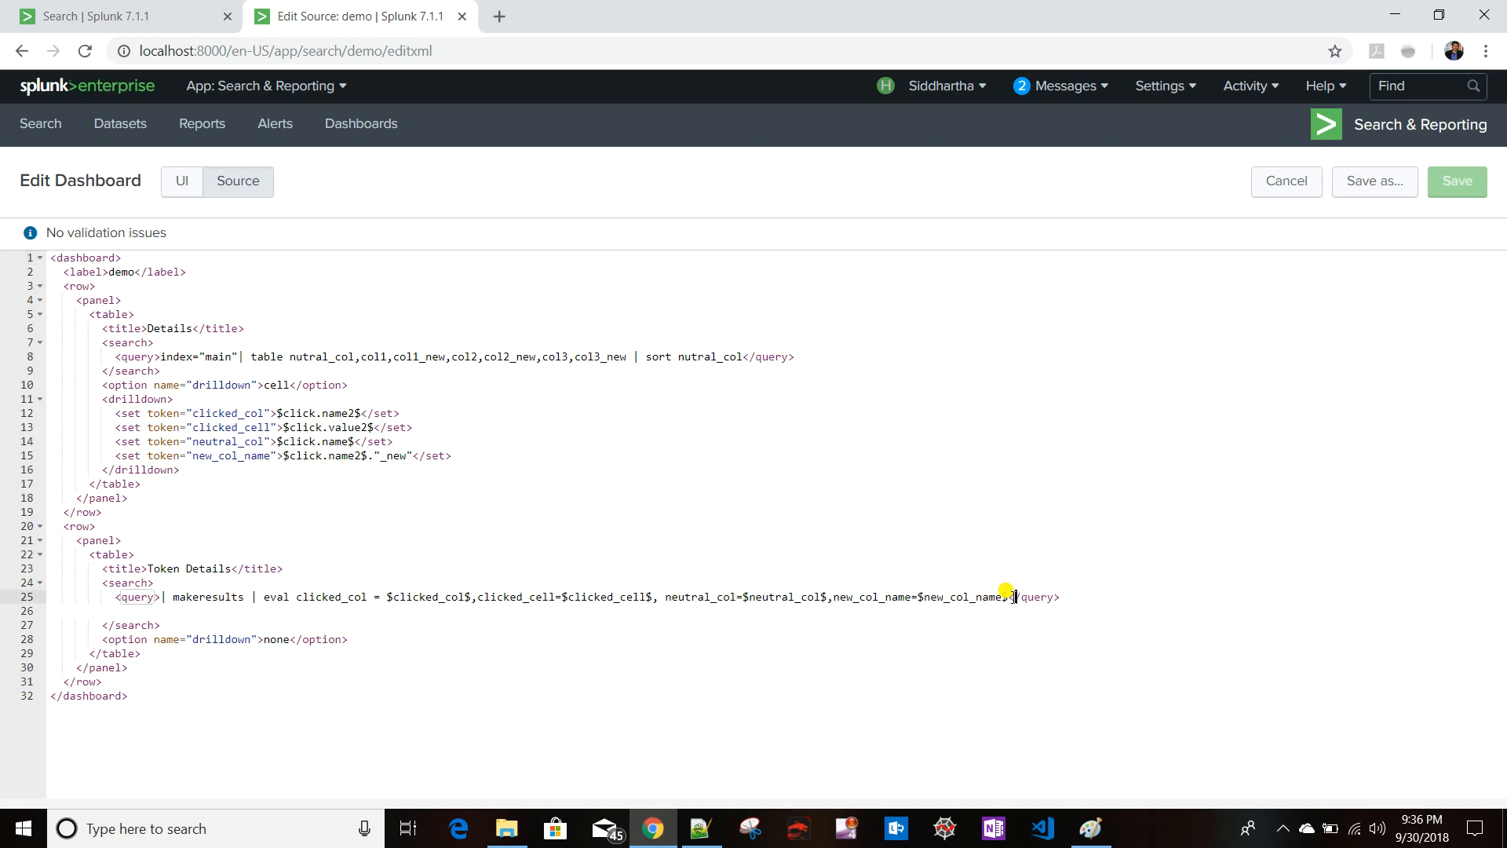
pyautogui.write('| tab')
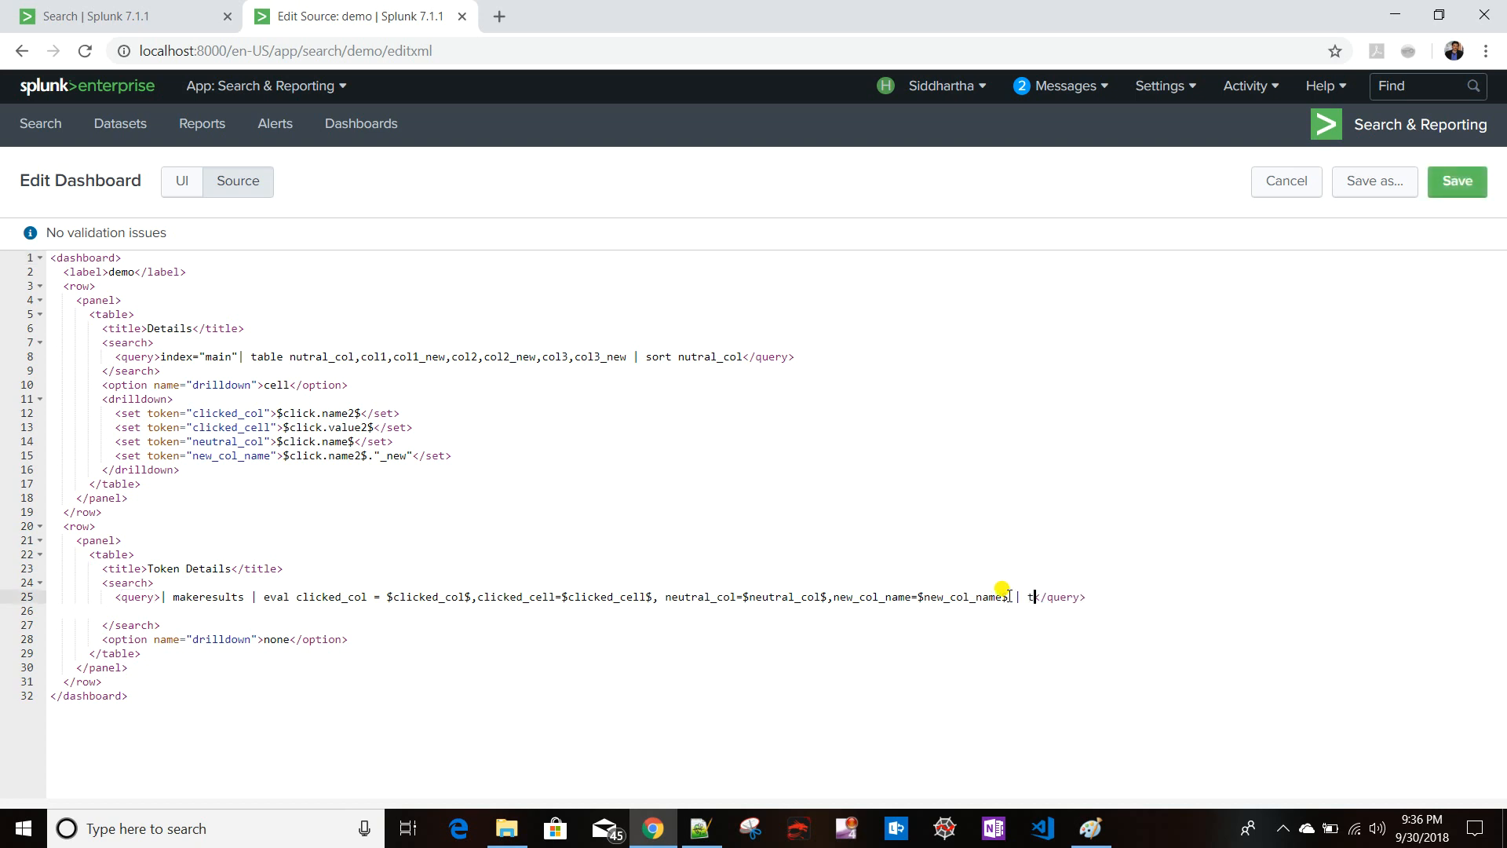
pyautogui.write('le')
pyautogui.moveTo(294, 601); pyautogui.dragTo(366, 600)
pyautogui.hotkey('ctrl', 'c')
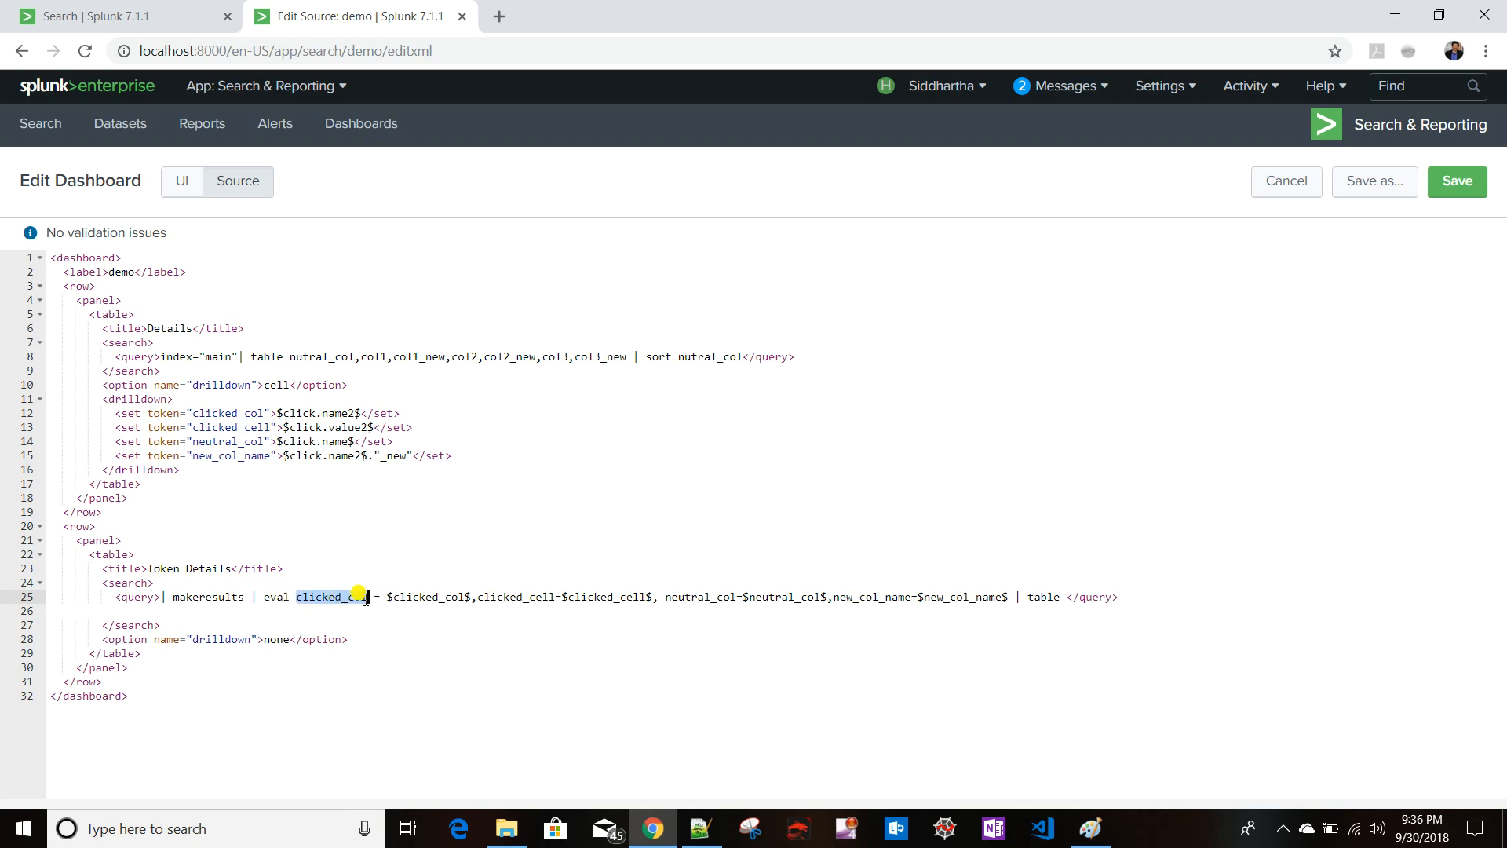
pyautogui.click(1063, 595)
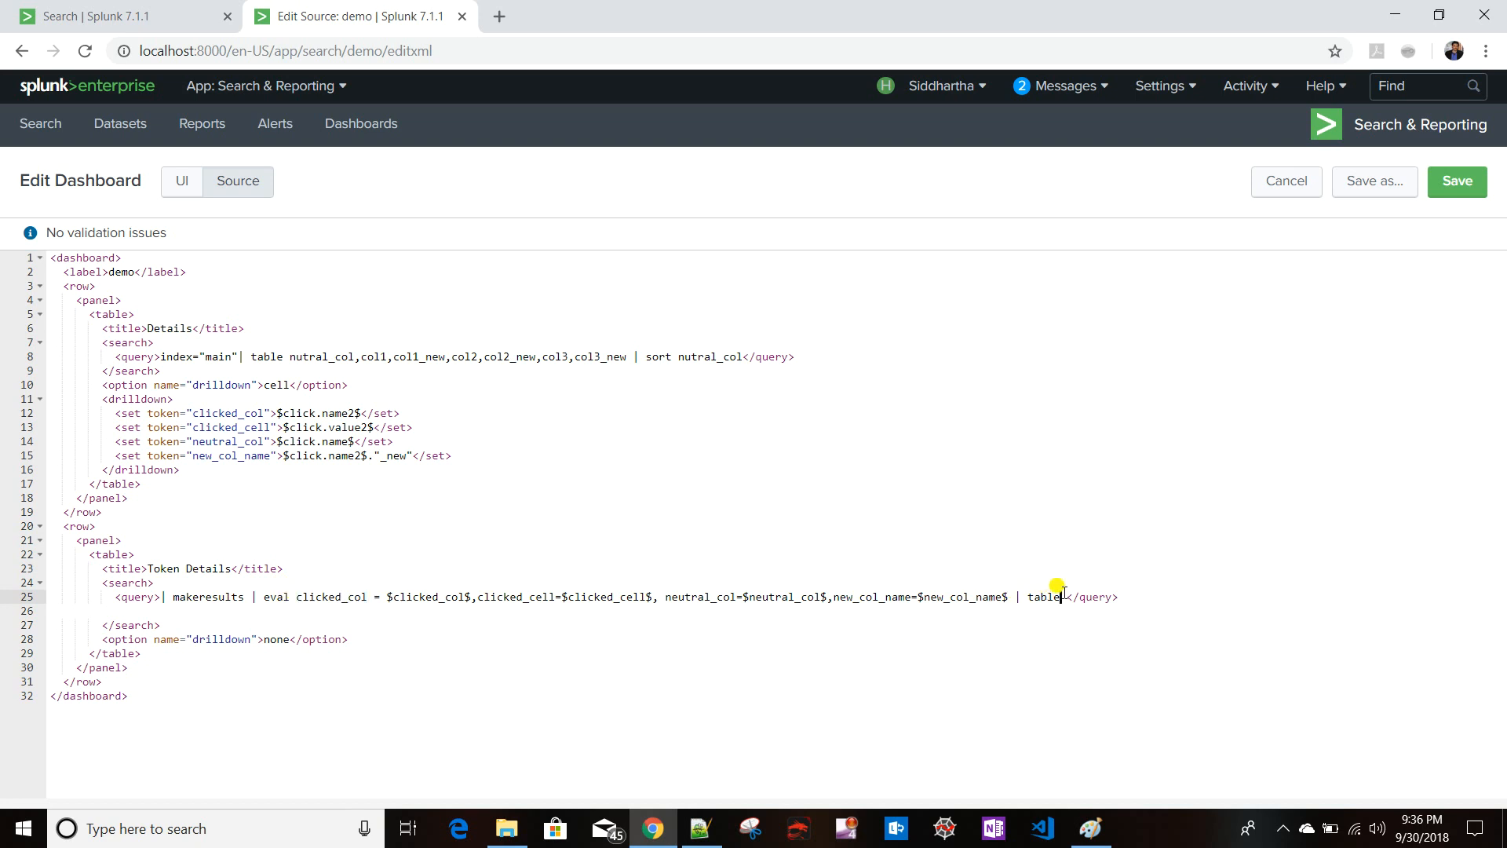
pyautogui.hotkey('ctrl', 'v')
pyautogui.write(',')
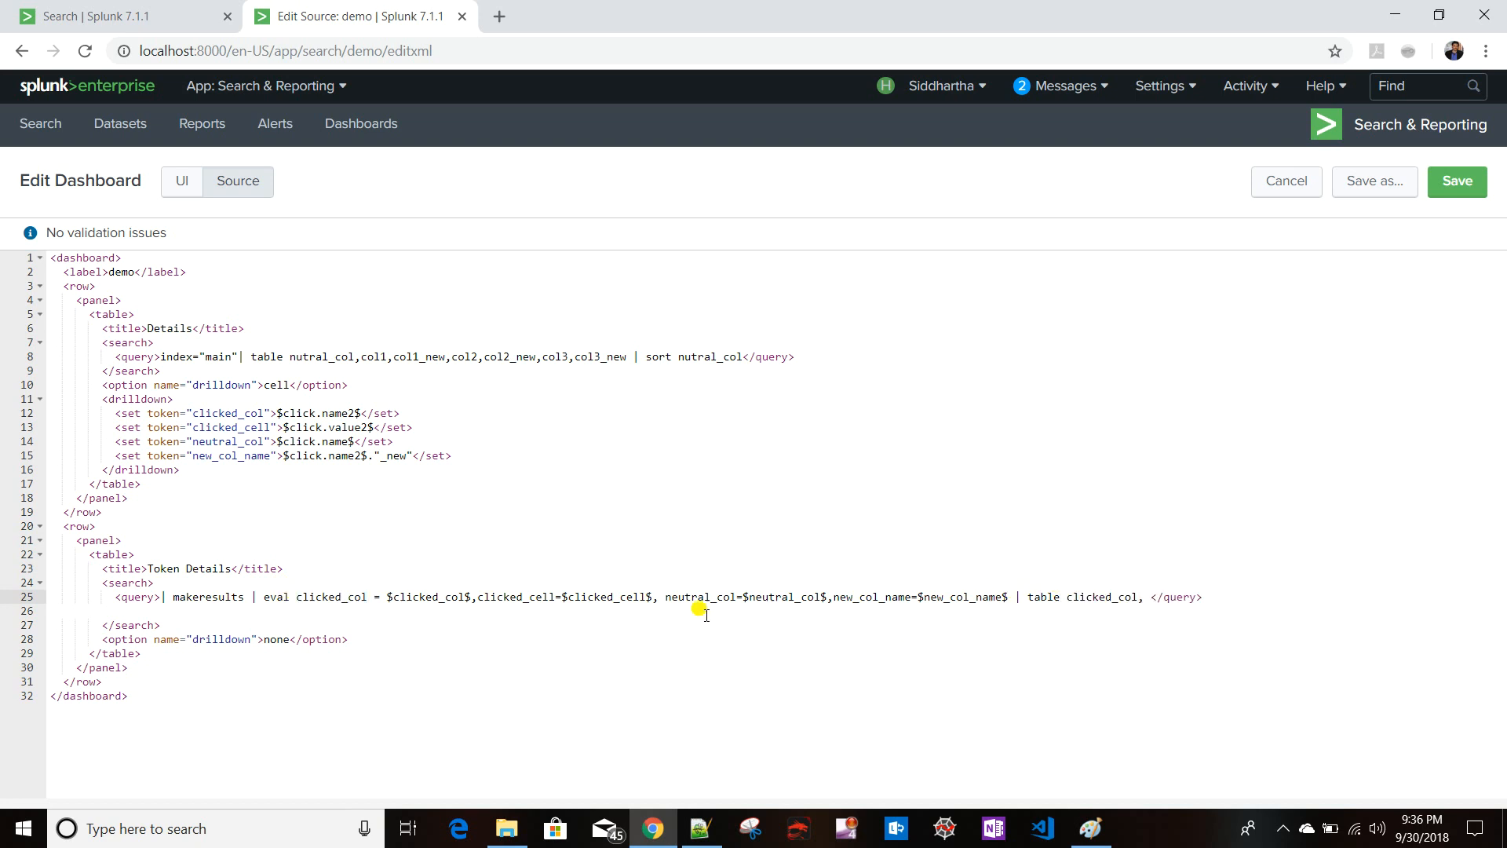
# - Add clicked_cell and neutral_col to the table command, copying each field name from the eval
pyautogui.moveTo(479, 595); pyautogui.dragTo(556, 597)
pyautogui.hotkey('ctrl', 'c')
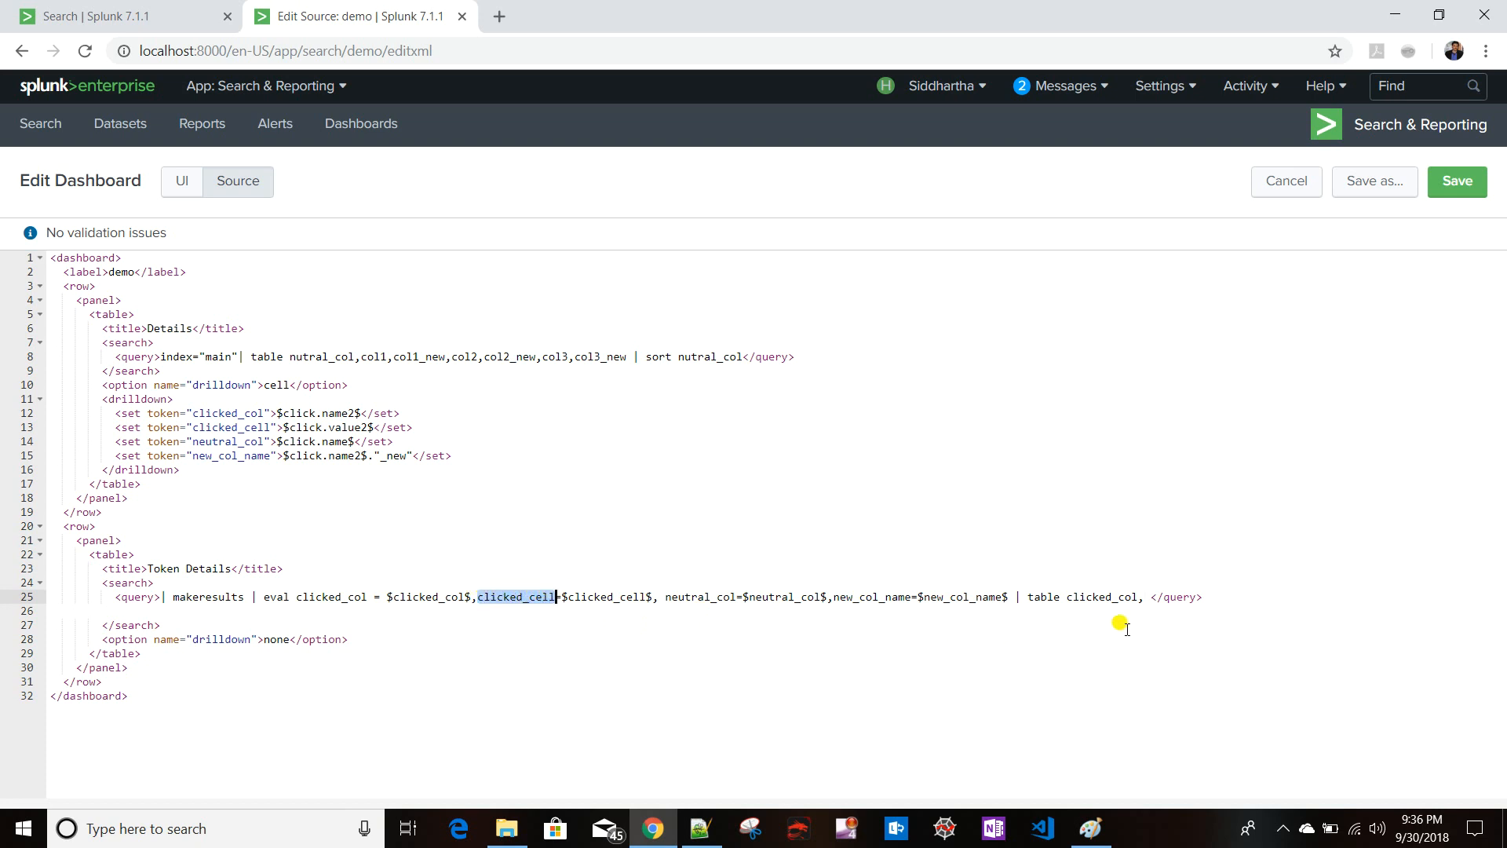
pyautogui.click(1145, 596)
pyautogui.hotkey('ctrl', 'v')
pyautogui.write(',')
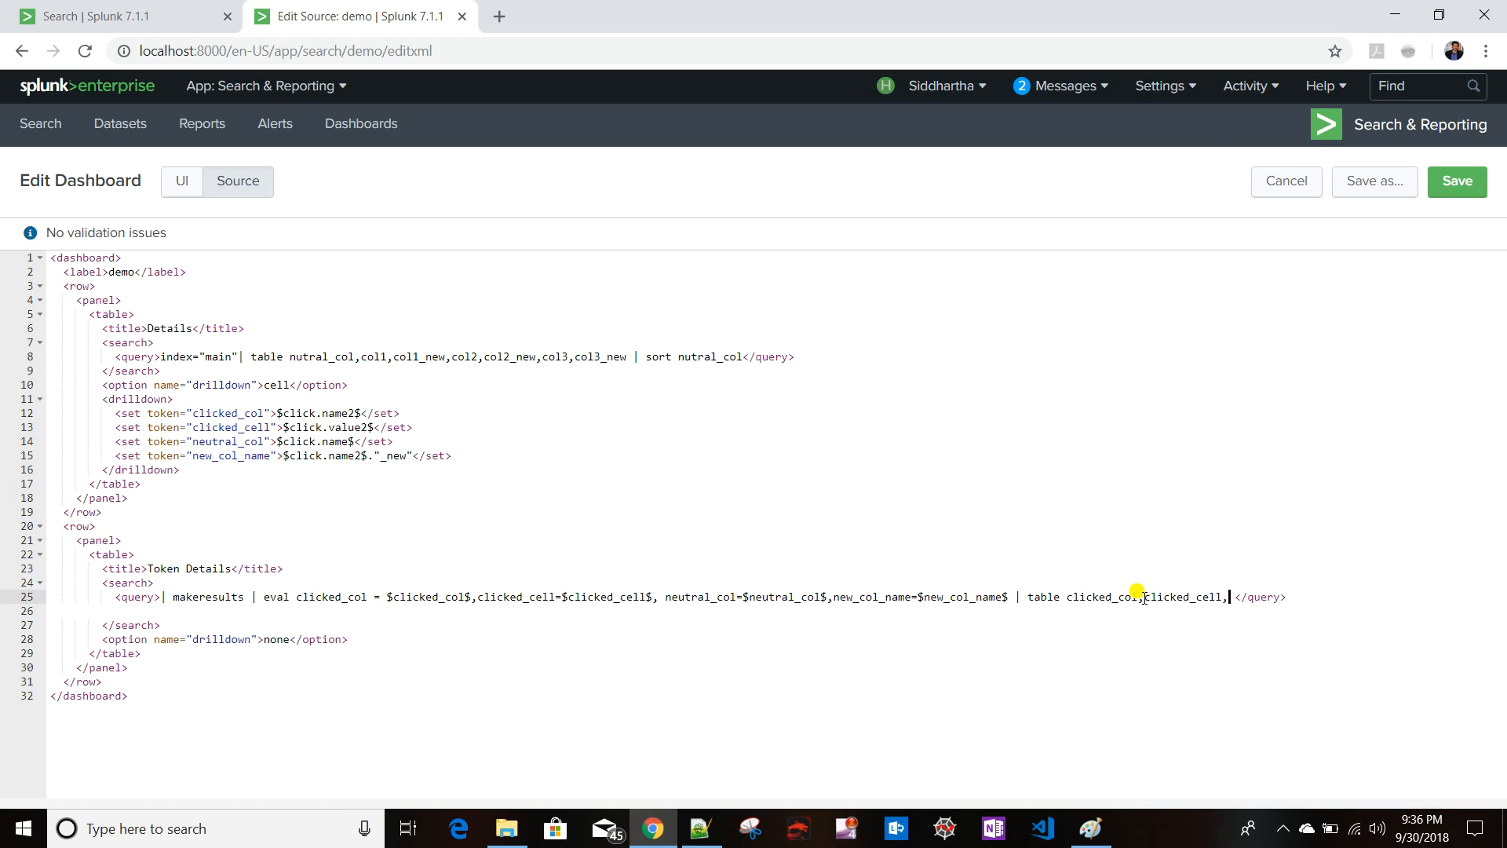
pyautogui.moveTo(665, 597); pyautogui.dragTo(737, 598)
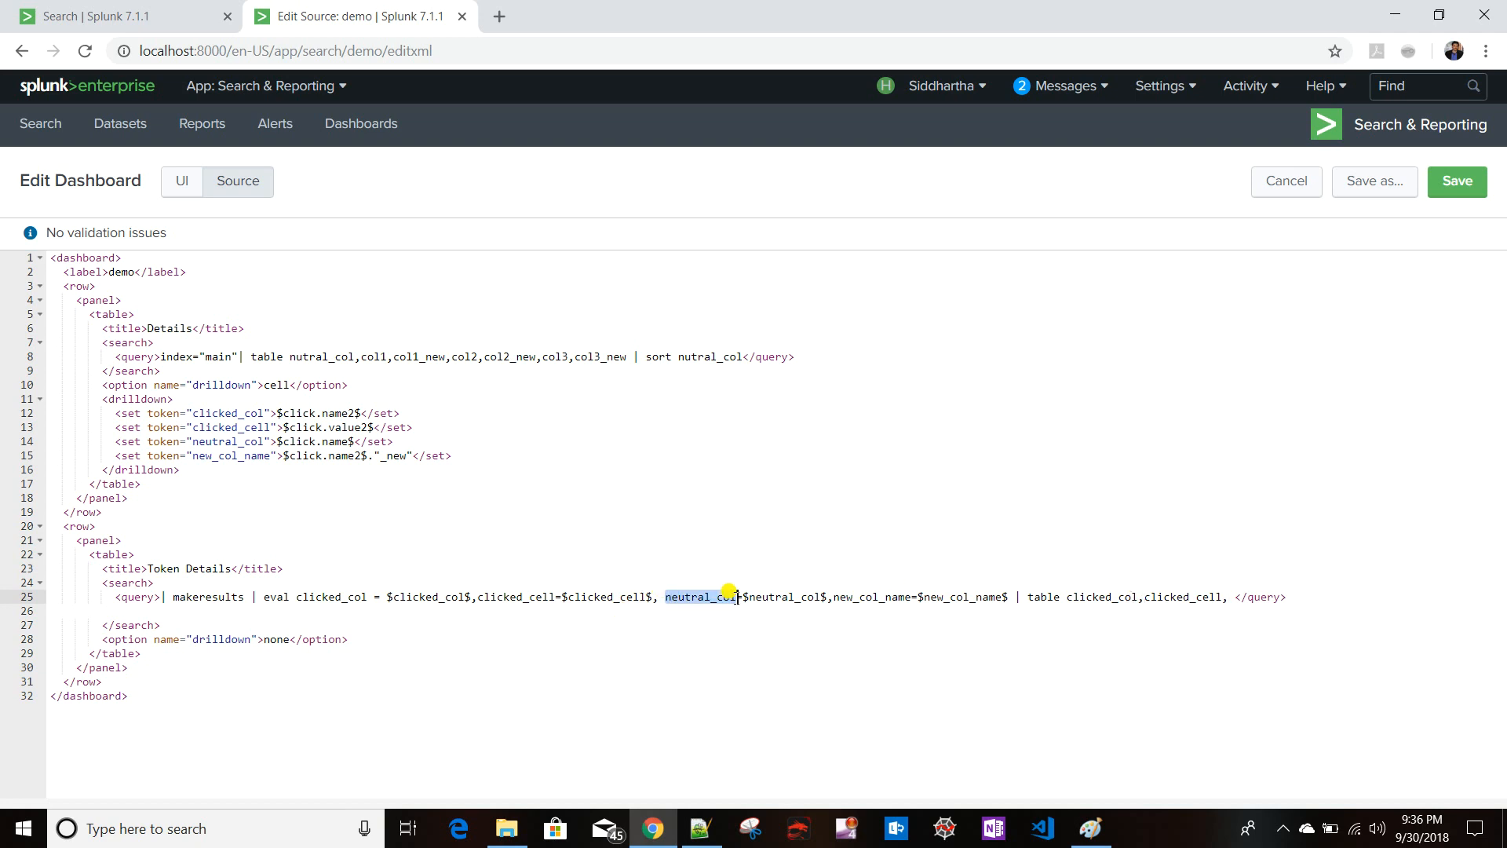
pyautogui.hotkey('ctrl', 'c')
pyautogui.click(1227, 598)
pyautogui.hotkey('ctrl', 'v')
pyautogui.write(',')
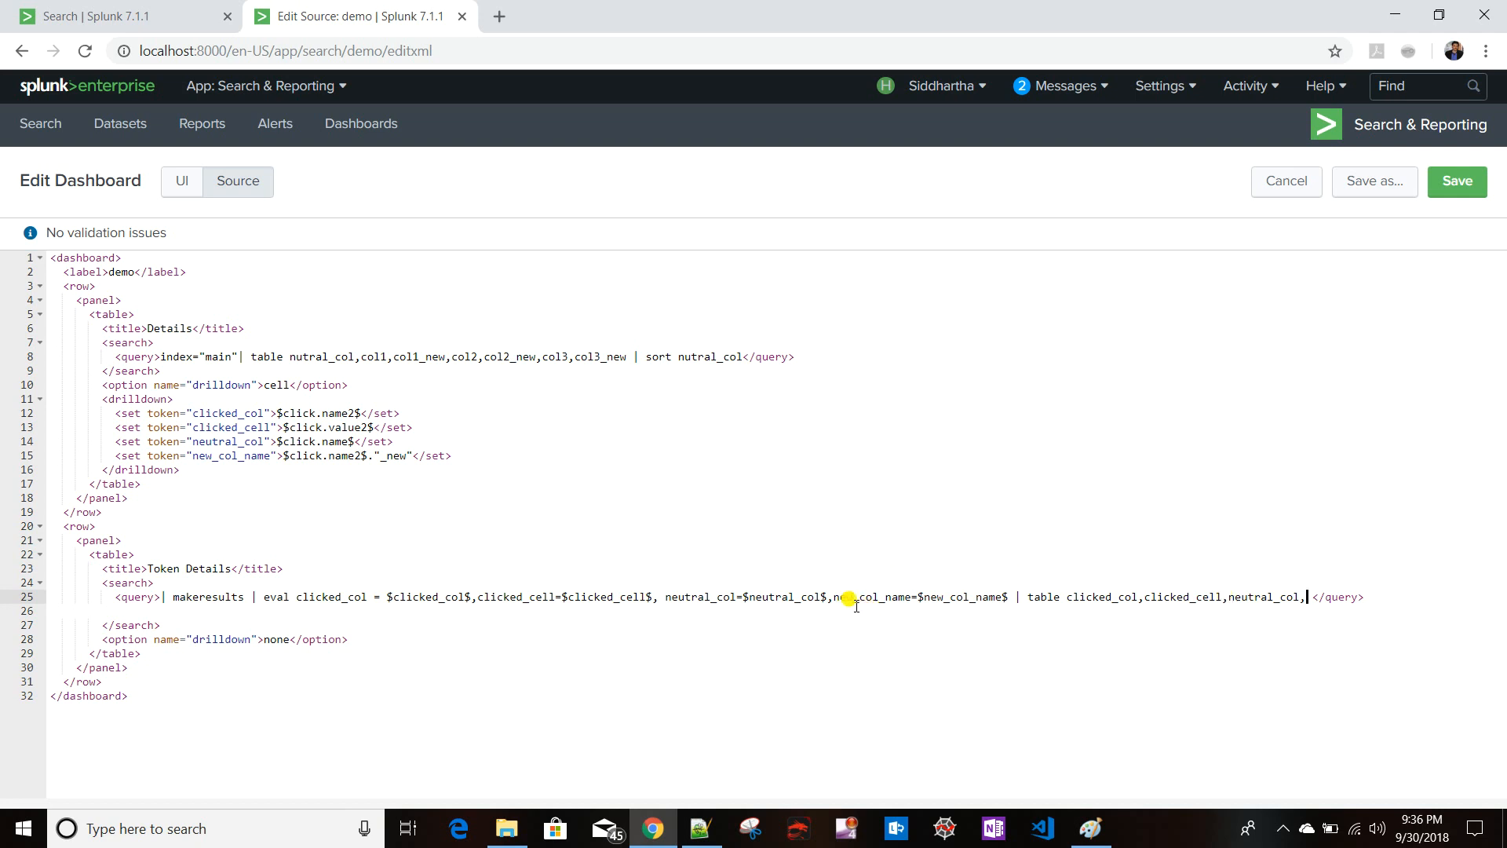
# - Add new_col_name to the table command and save the dashboard
pyautogui.click(835, 598)
pyautogui.keyDown('shift'); pyautogui.click(906, 594); pyautogui.keyUp('shift')
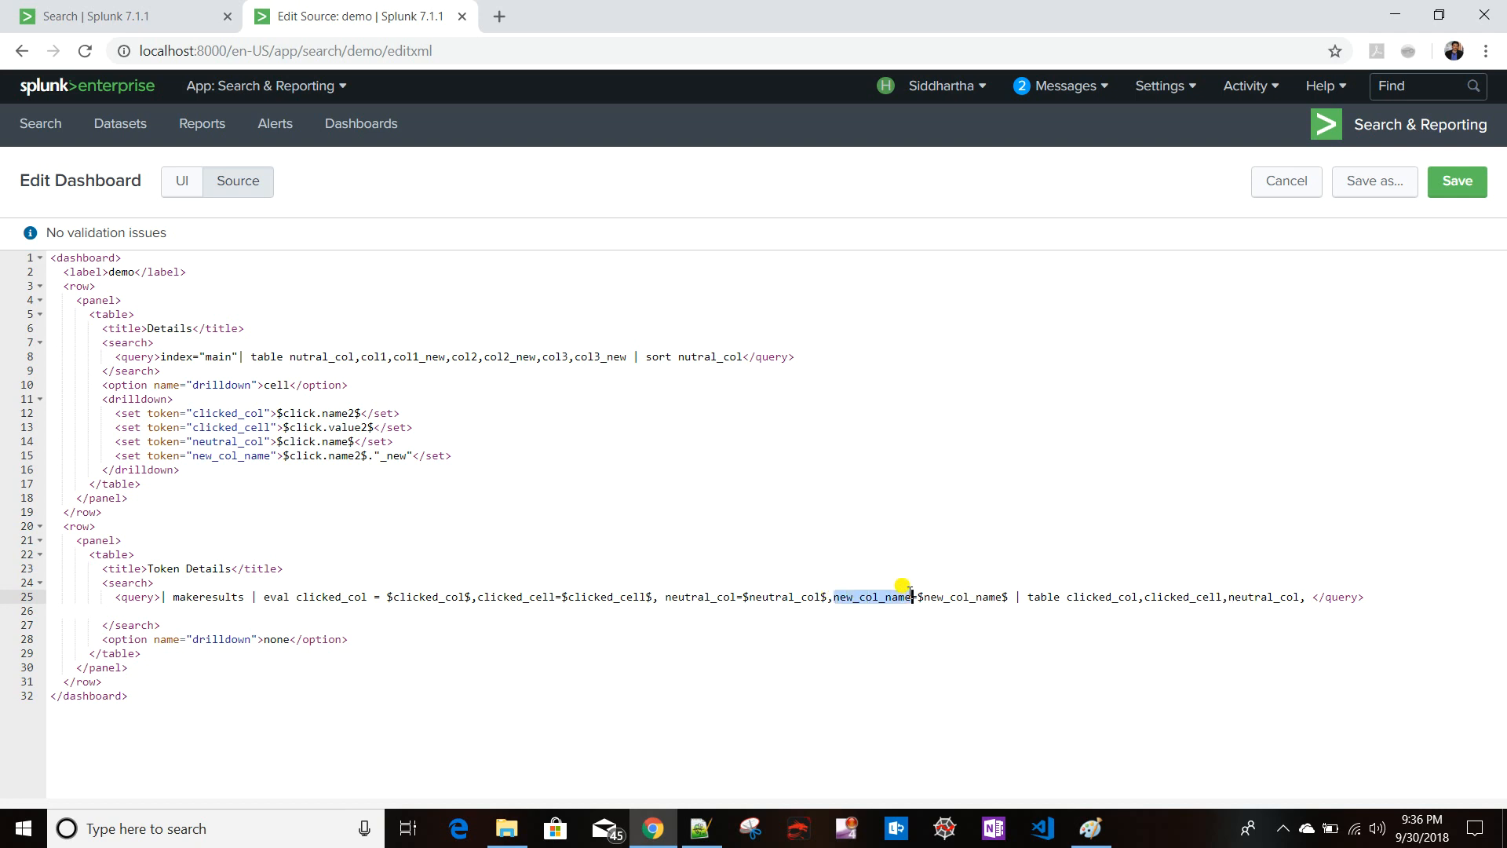
pyautogui.hotkey('ctrl', 'c')
pyautogui.click(1305, 597)
pyautogui.hotkey('ctrl', 'v')
pyautogui.click(1455, 180)
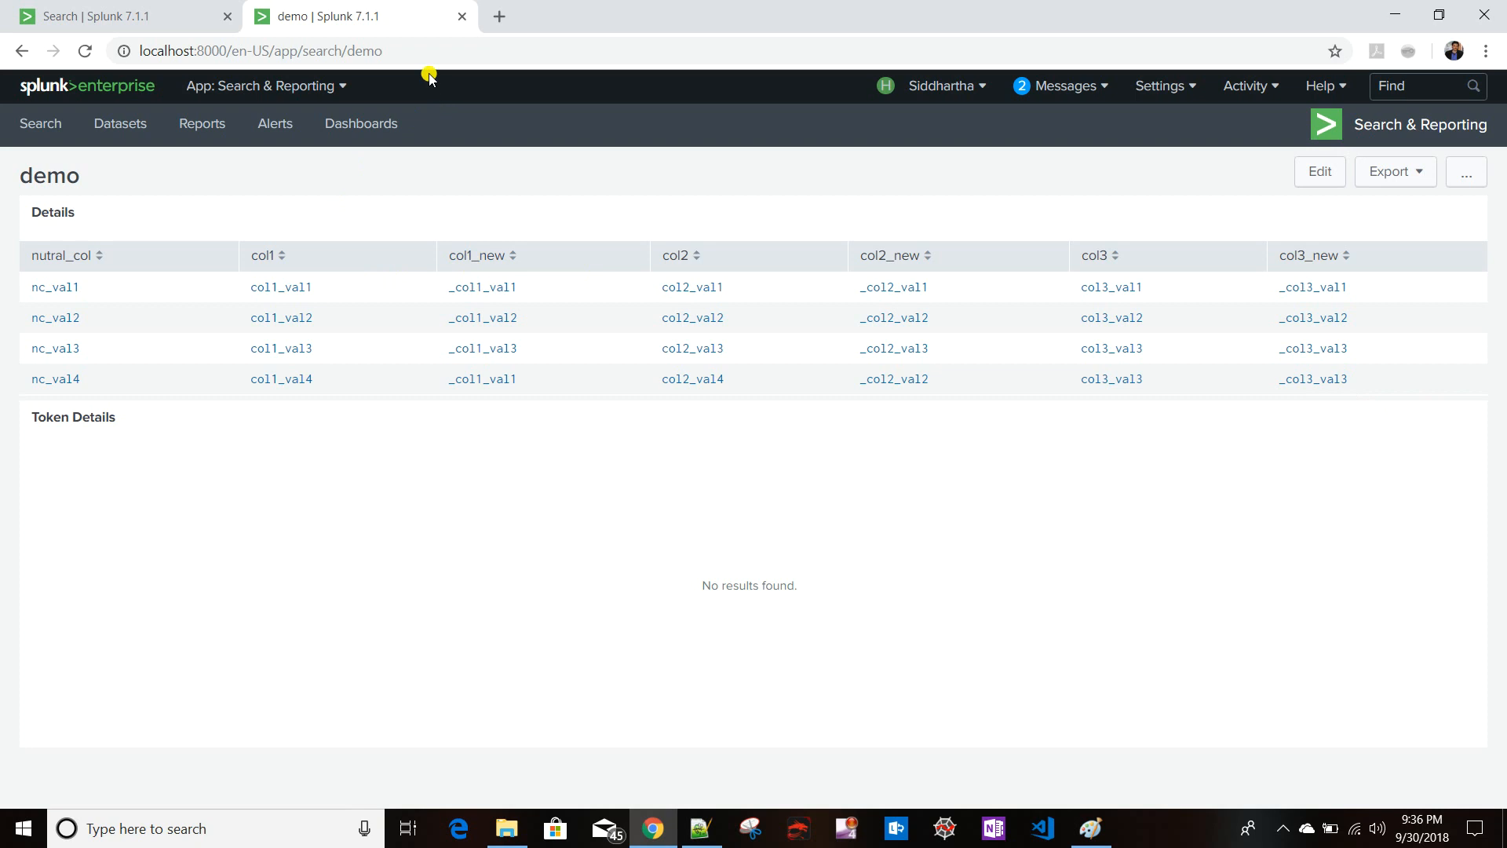
# - Reload the dashboard and click the col1_val1 cell to test the Token Details table
pyautogui.click(425, 46)
pyautogui.press('Return')
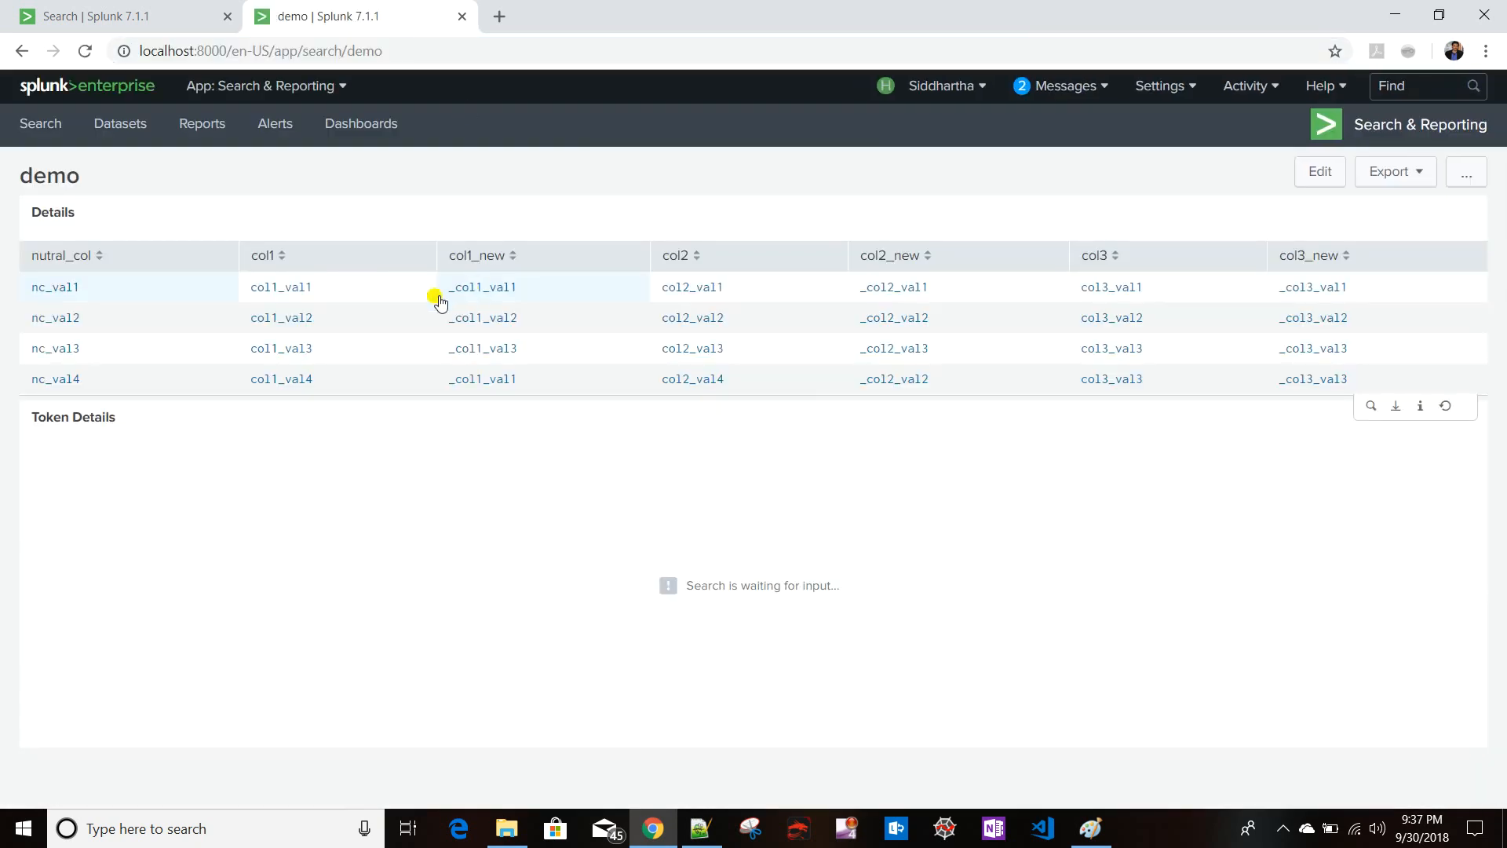
pyautogui.click(288, 289)
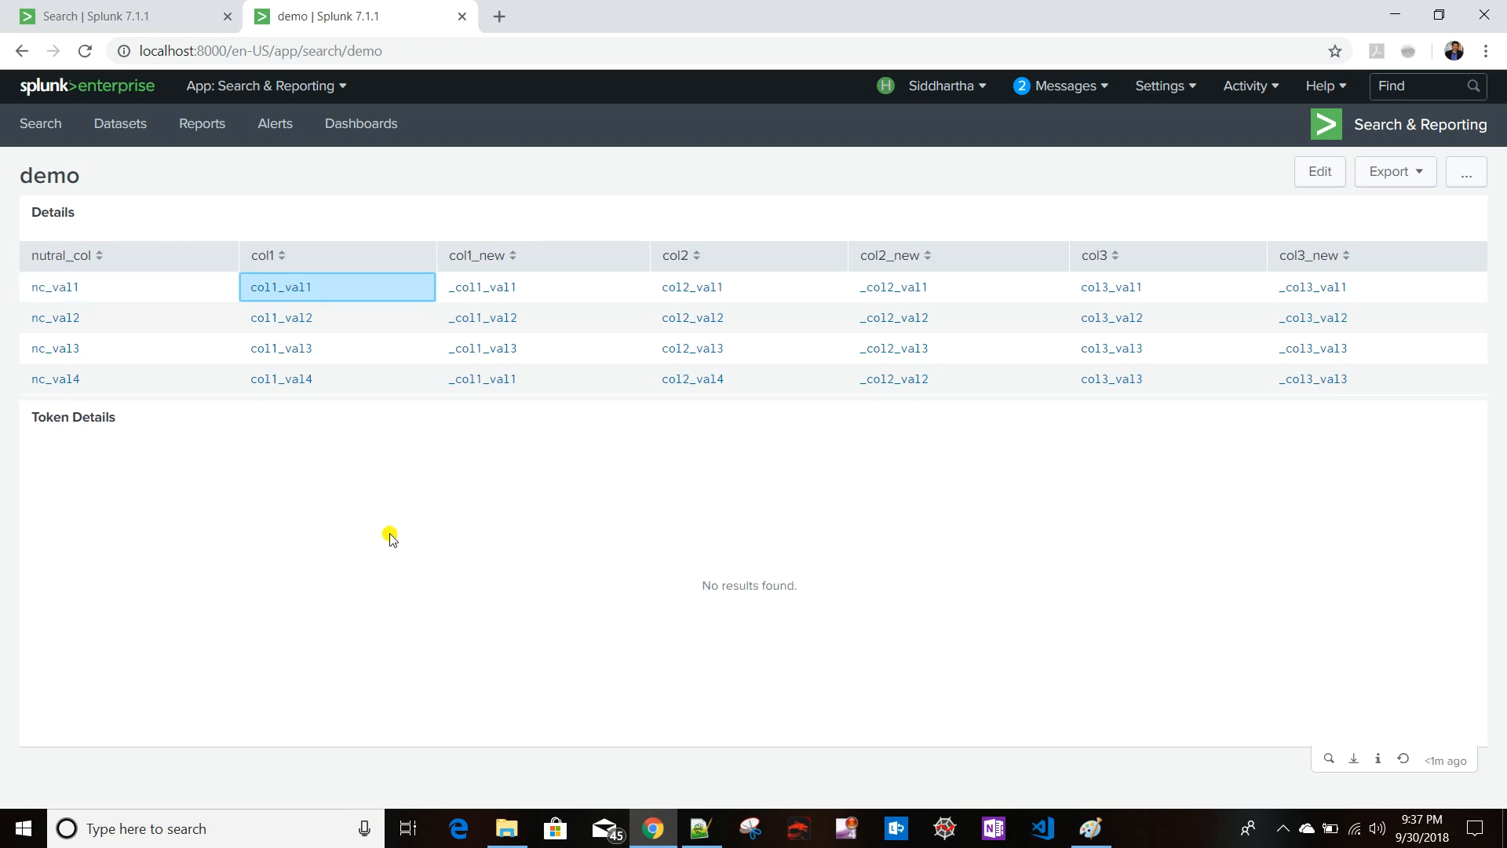
# - Open the dashboard source and change the new_col_name drilldown element from set to eval
pyautogui.click(1326, 173)
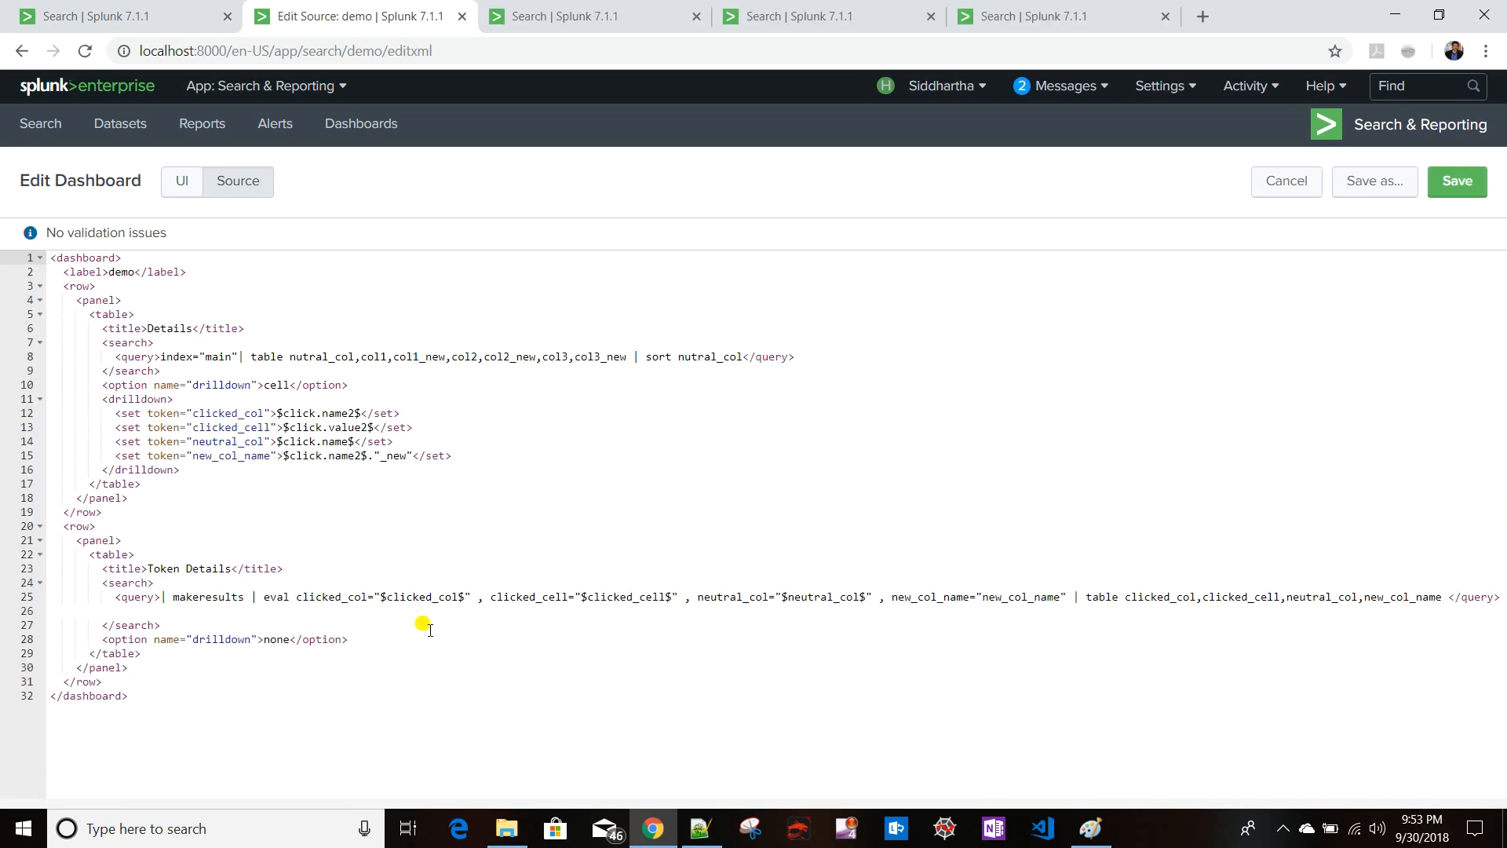
pyautogui.click(324, 598)
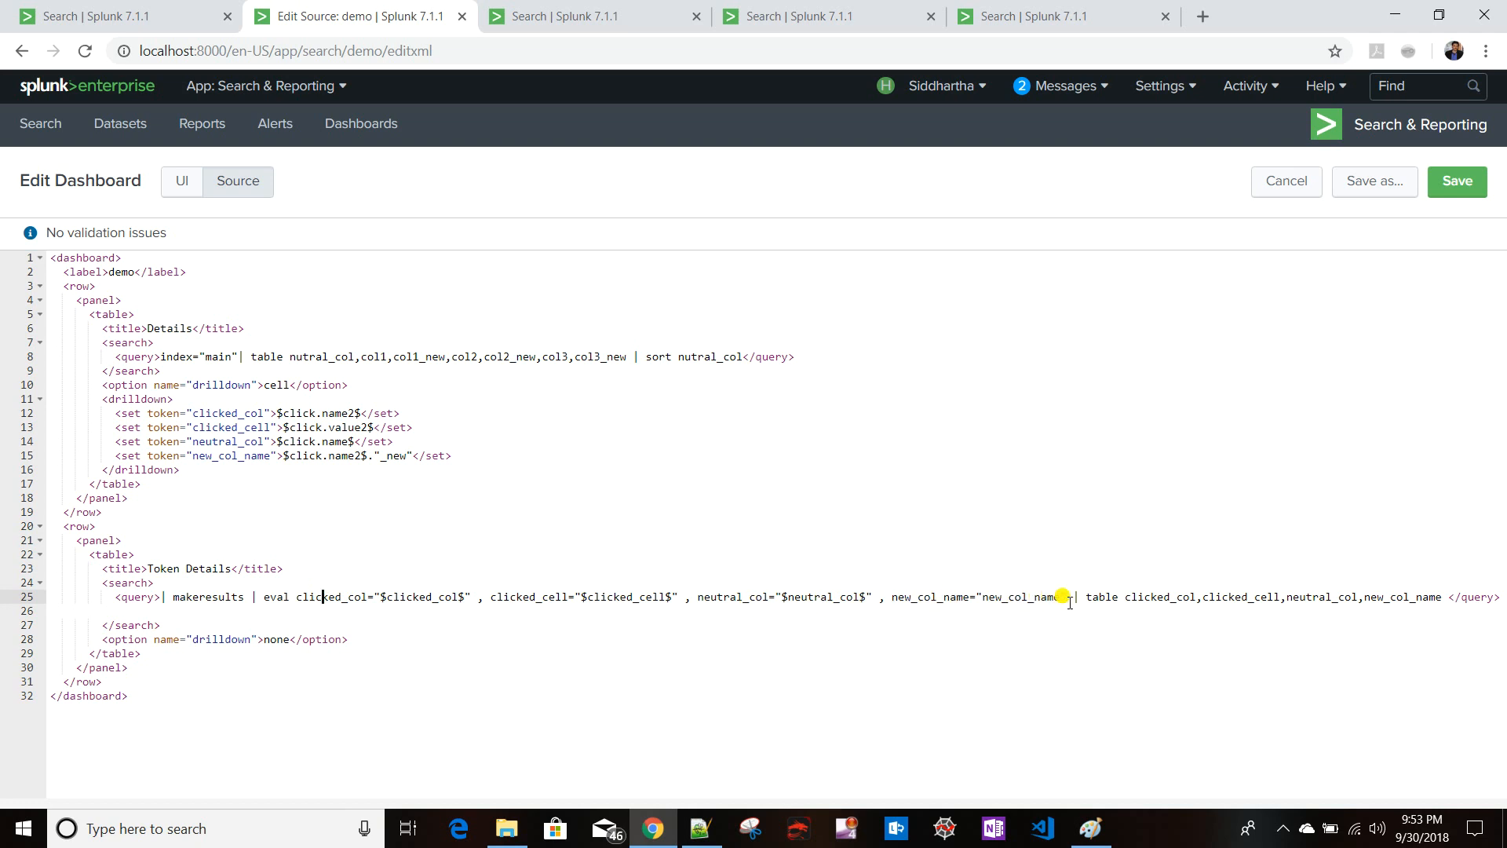
pyautogui.click(142, 455)
pyautogui.press('BackSpace')
pyautogui.press('BackSpace')
pyautogui.press('BackSpace')
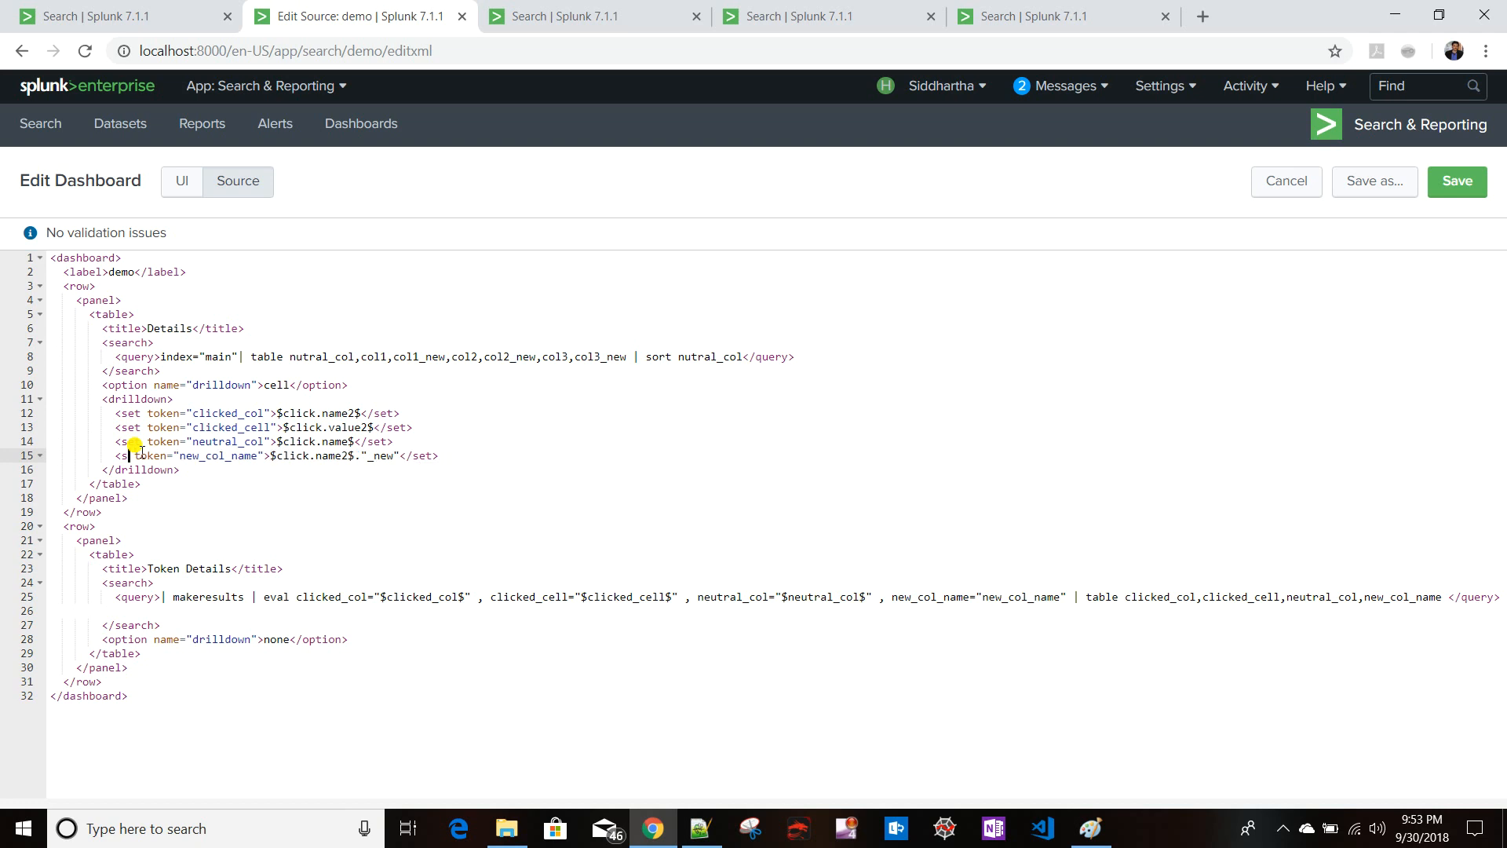
pyautogui.write('eval')
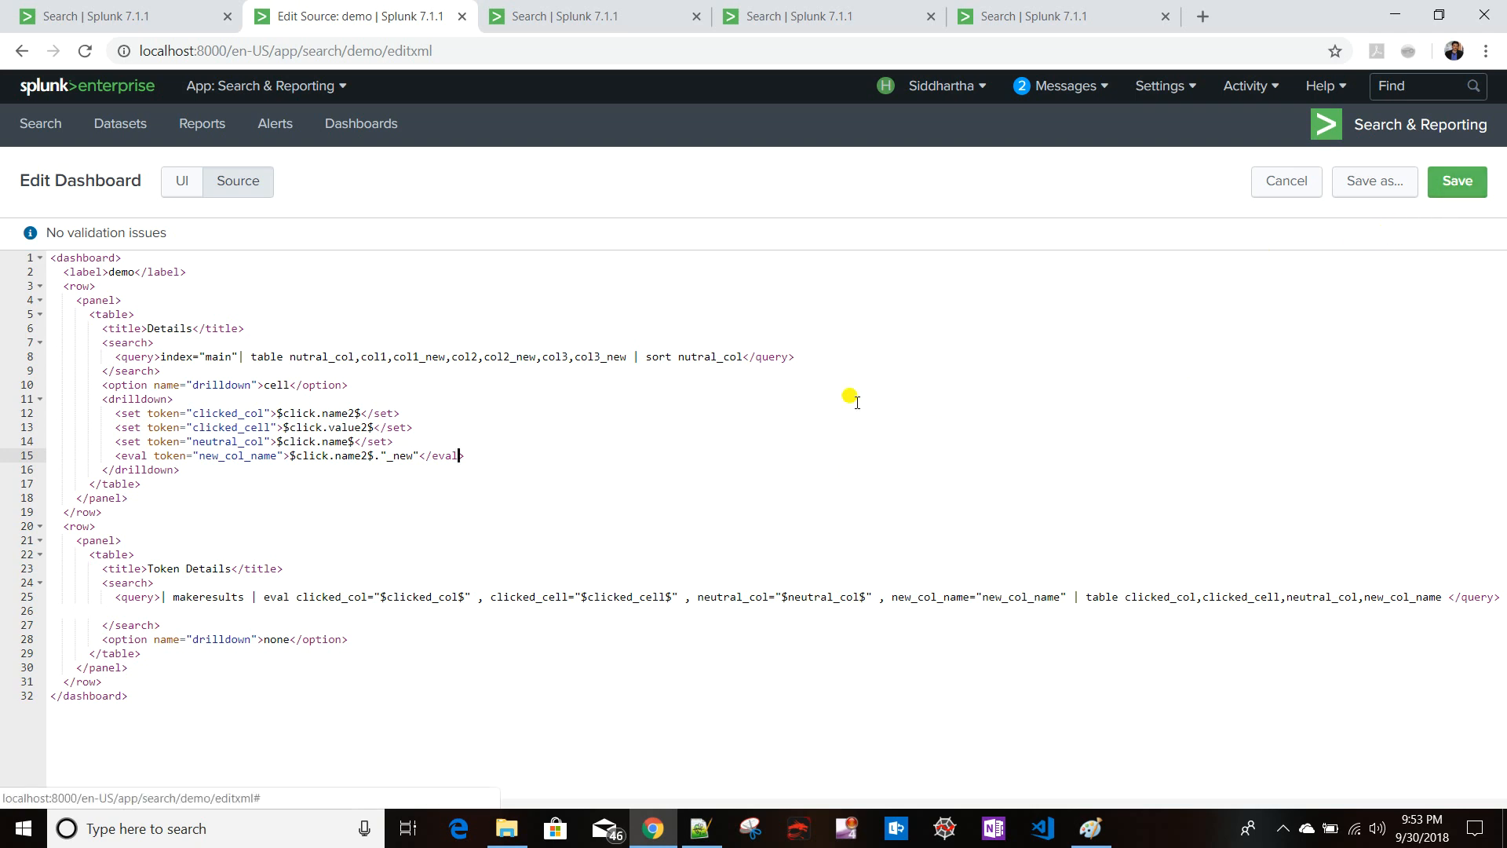
# - Rename the neutral_col drilldown token to neutral_col_cell and set its value to $click.value$
pyautogui.click(263, 442)
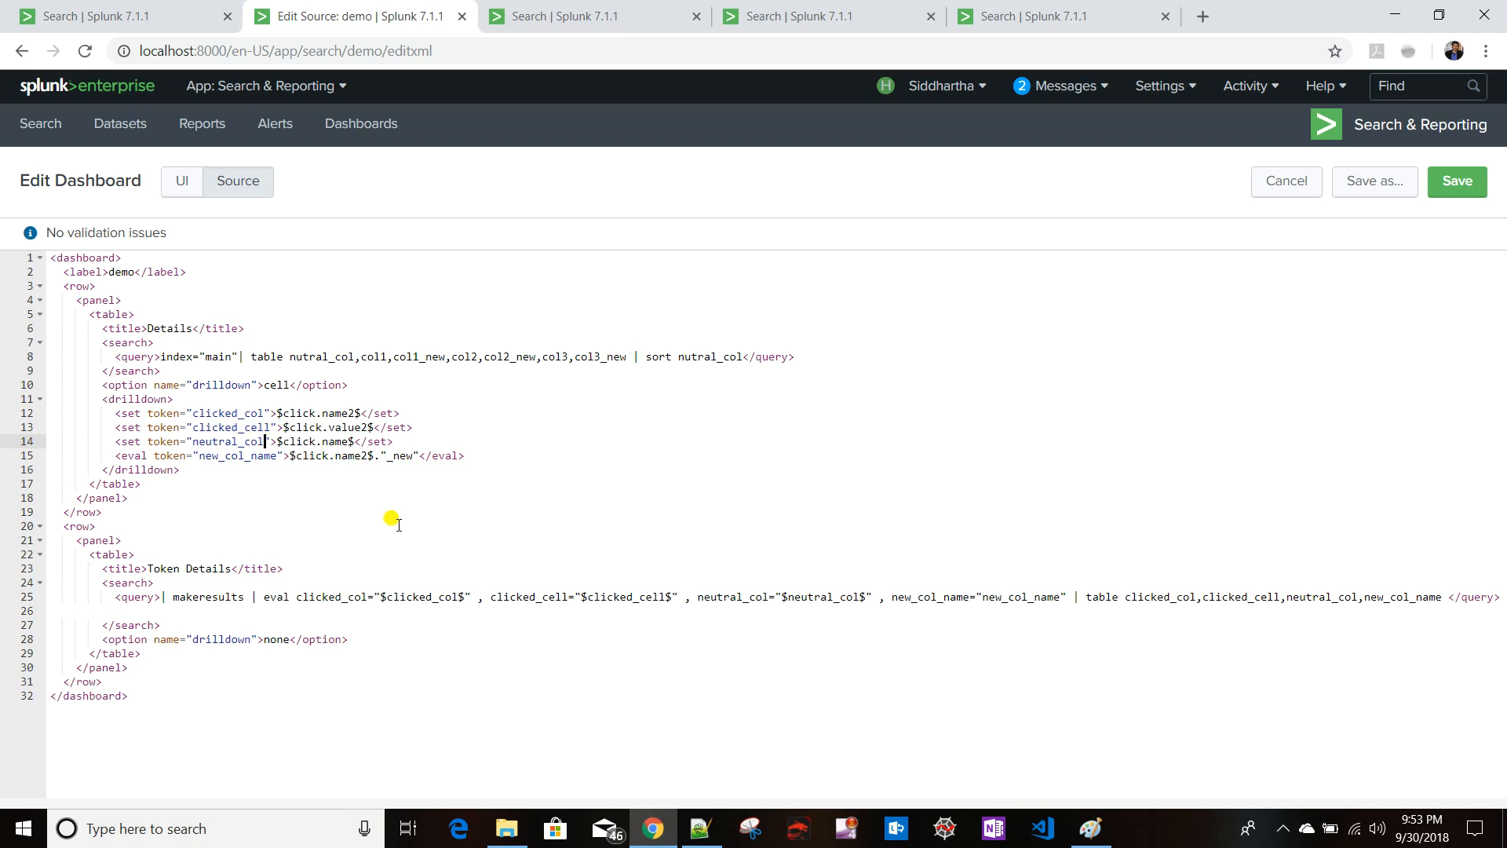
pyautogui.write('_cell')
pyautogui.press('BackSpace')
pyautogui.press('BackSpace')
pyautogui.write('value')
# - Replace neutral_col with neutral_col_cell in the eval field, its token and the table command, then save
pyautogui.moveTo(193, 441); pyautogui.dragTo(297, 444)
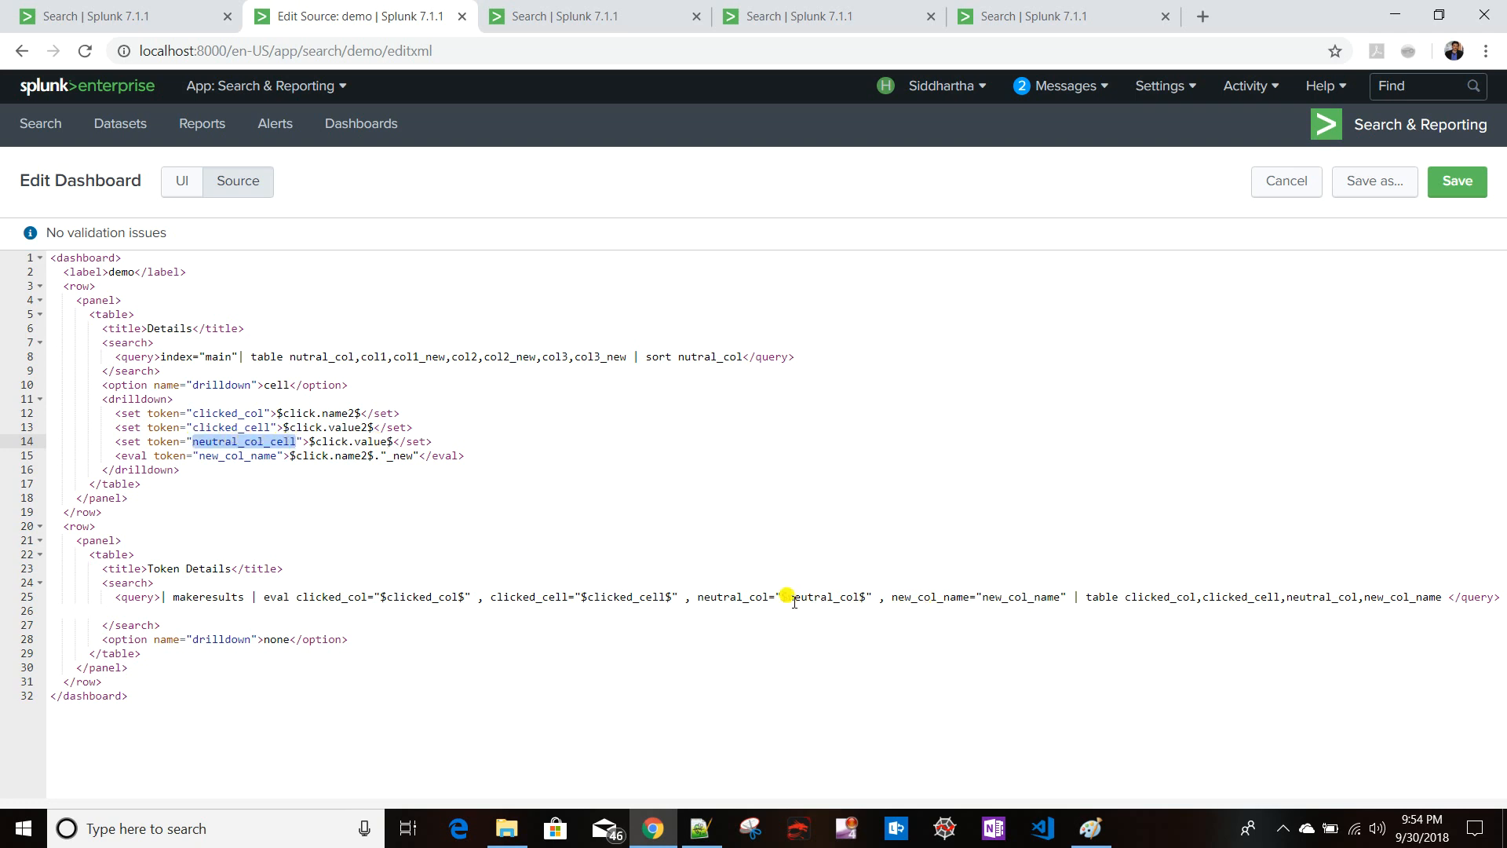
pyautogui.moveTo(769, 598); pyautogui.dragTo(696, 598)
pyautogui.hotkey('ctrl', 'v')
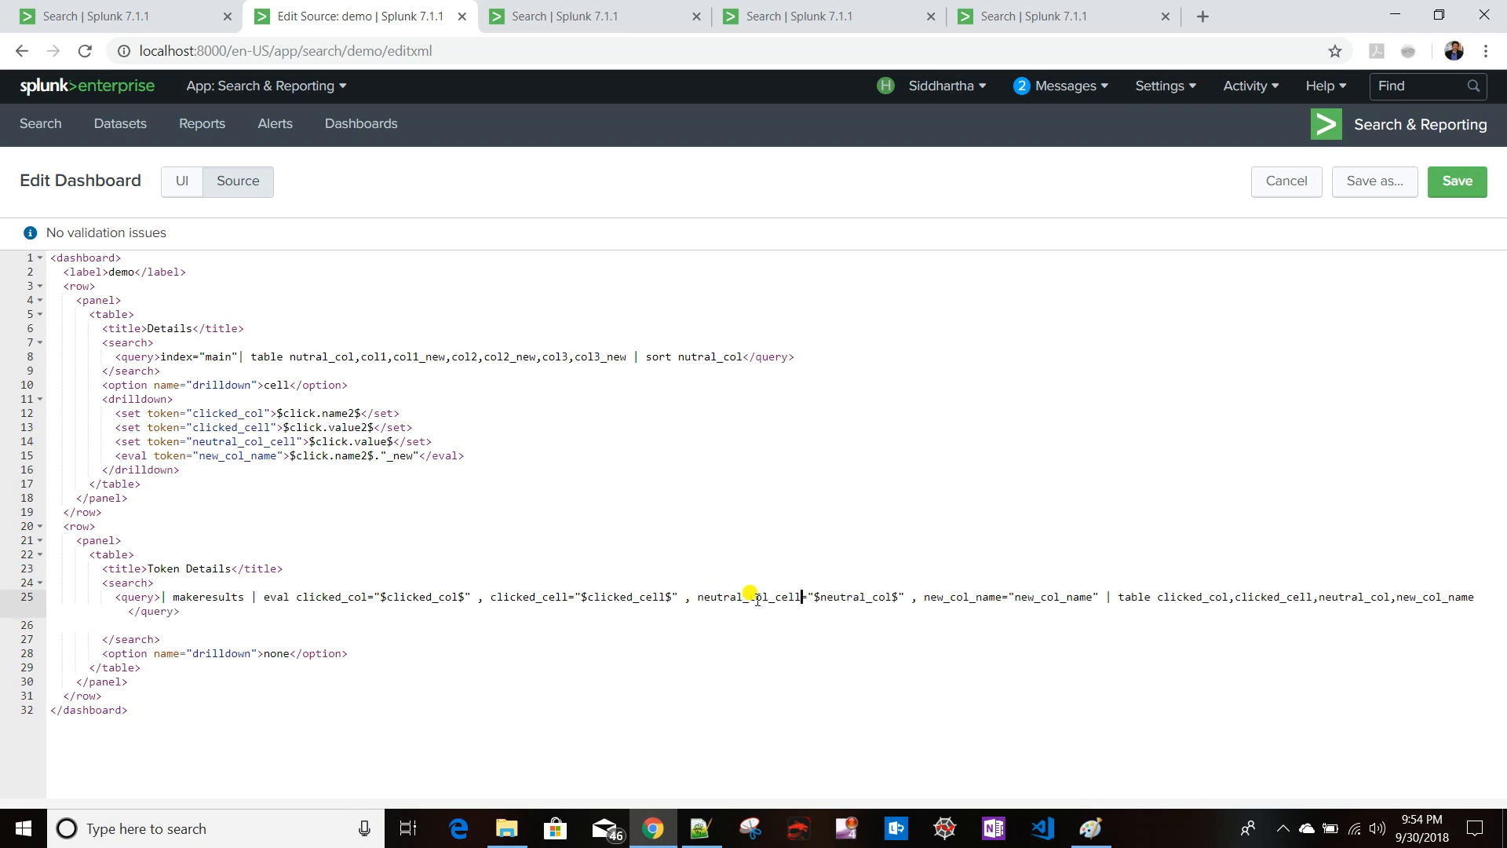
pyautogui.moveTo(820, 598); pyautogui.dragTo(895, 595)
pyautogui.hotkey('ctrl', 'v')
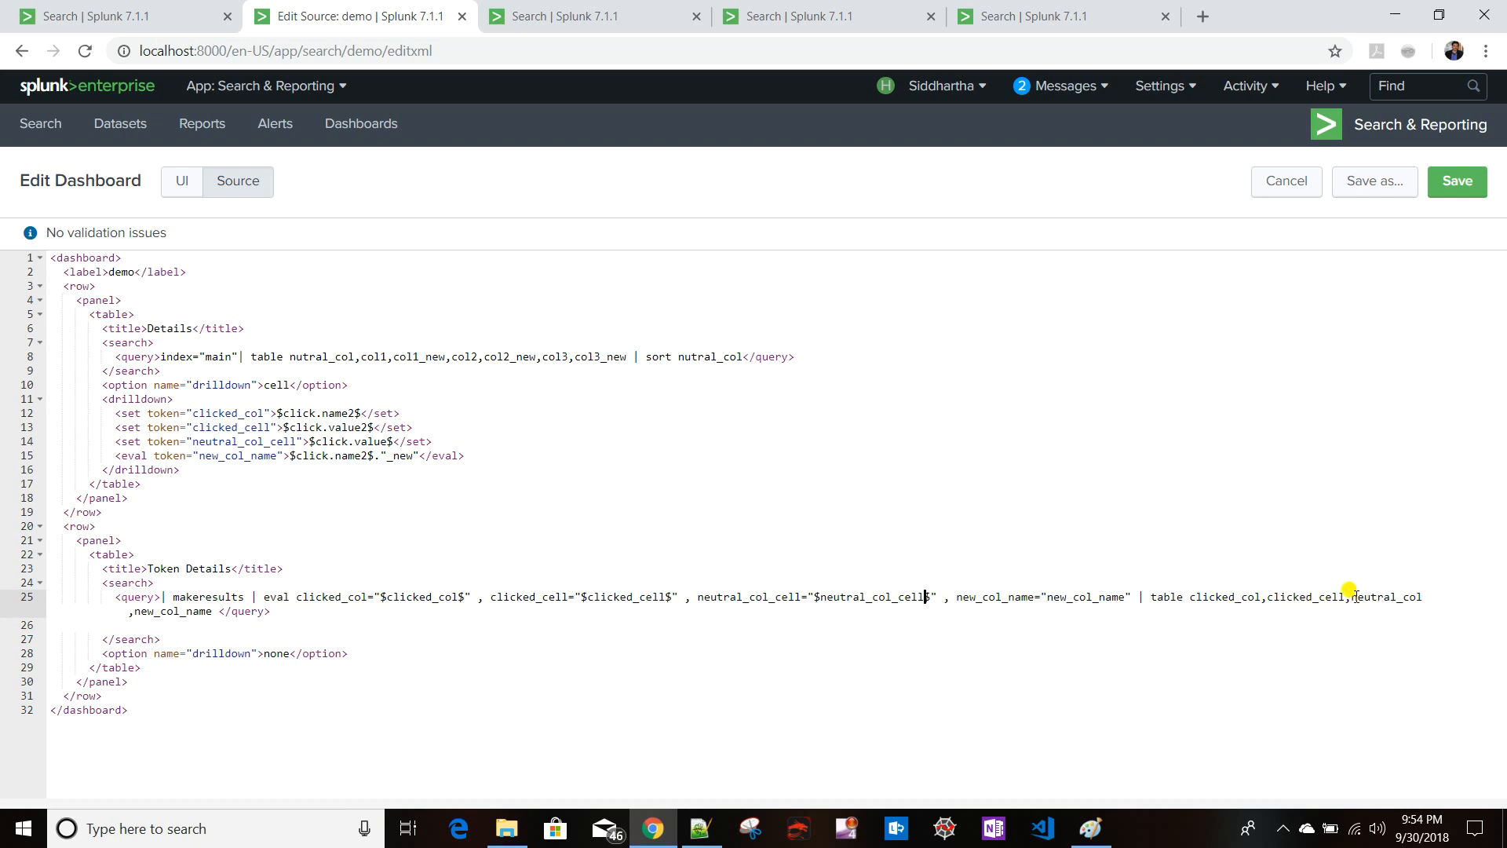
pyautogui.moveTo(1352, 598); pyautogui.dragTo(124, 614)
pyautogui.click(123, 614)
pyautogui.click(1459, 185)
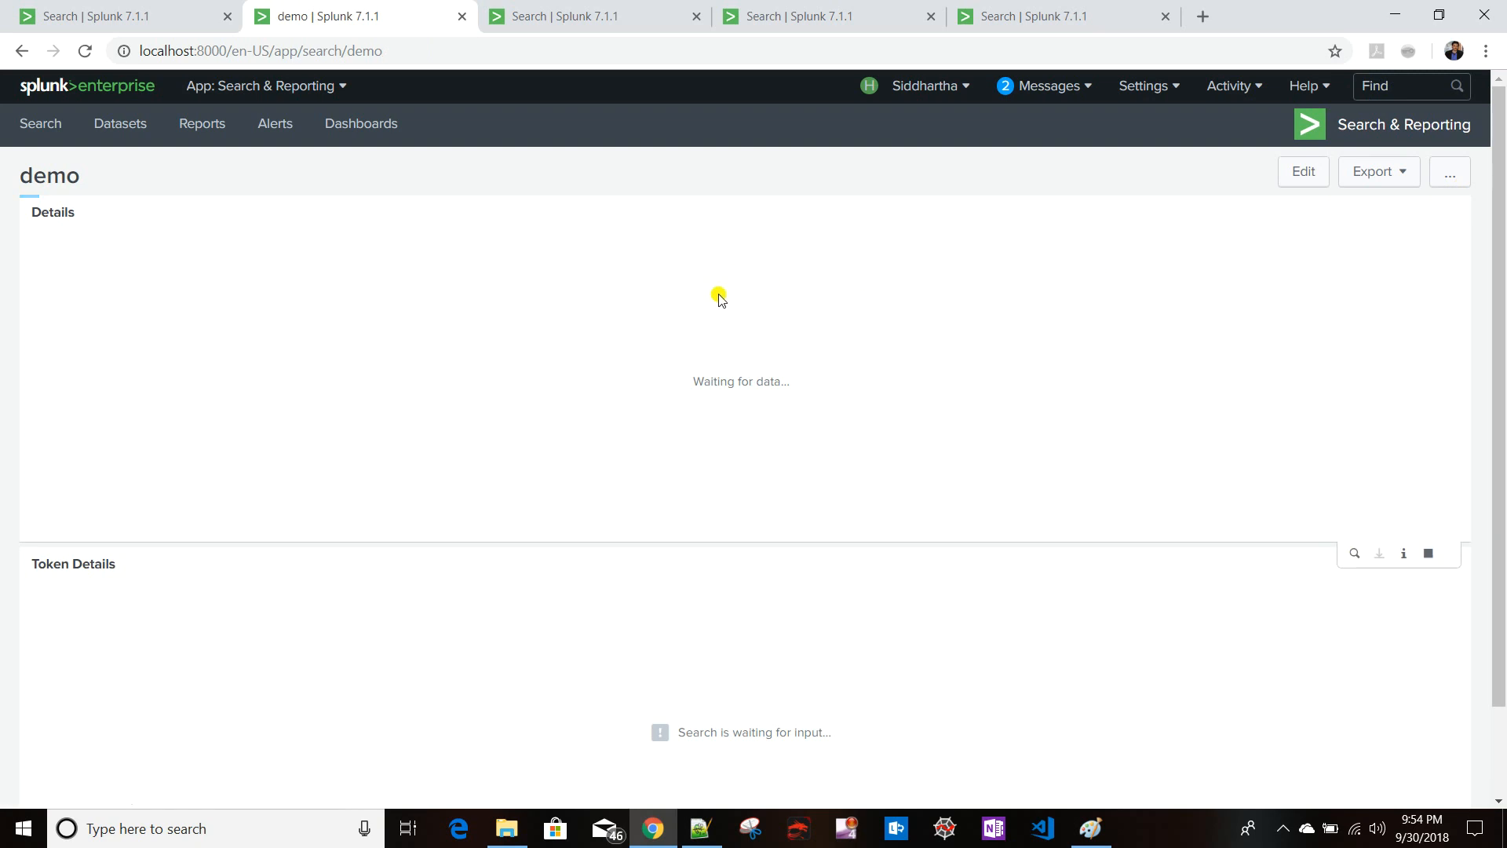
# - Reload the dashboard, click the col1_val1 cell, and inspect the new_col_name value in Token Details
pyautogui.click(424, 54)
pyautogui.press('Return')
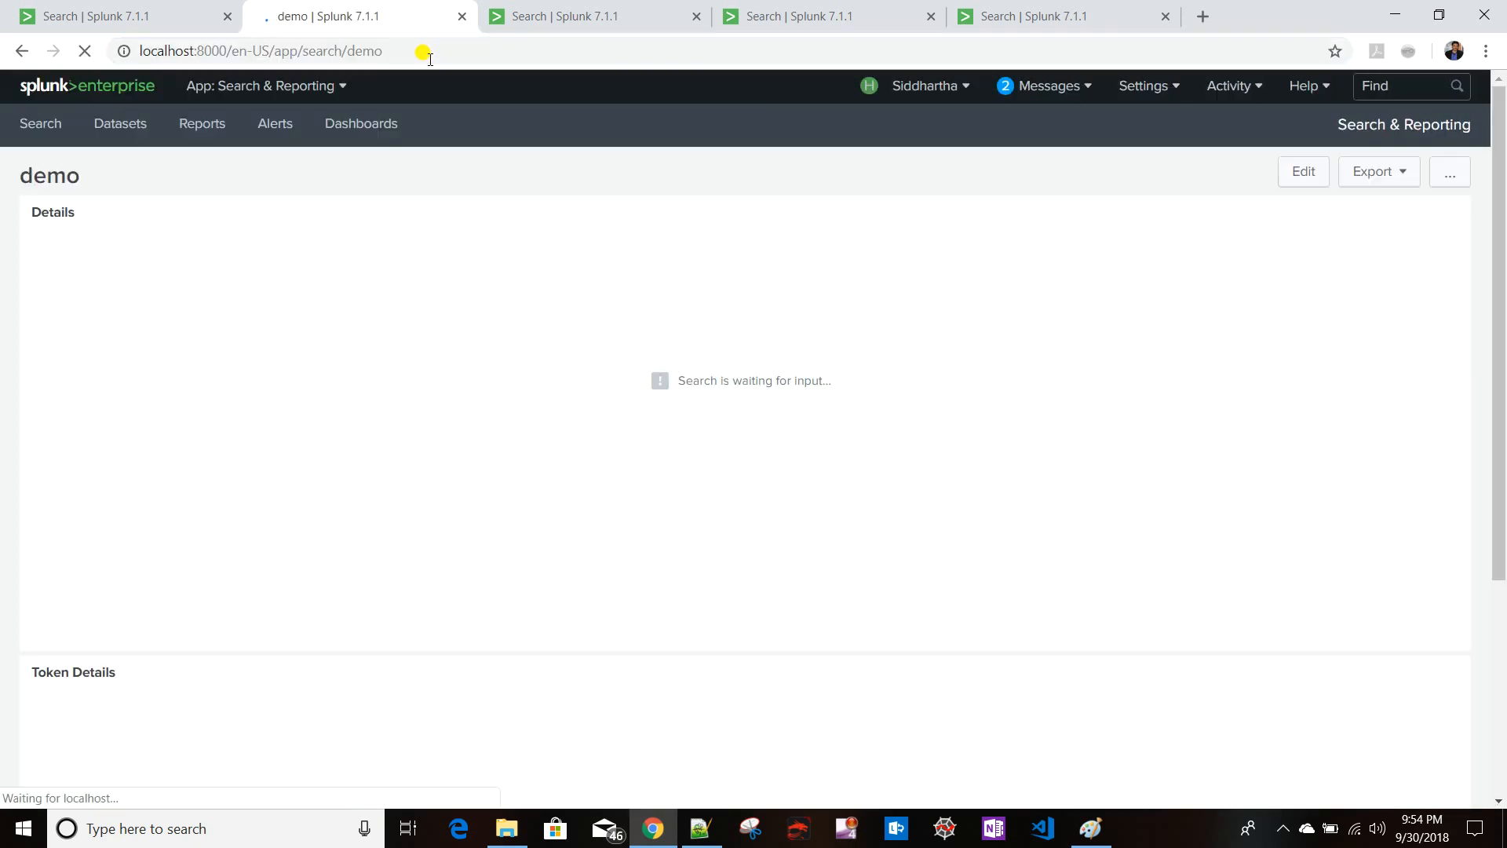
pyautogui.click(269, 293)
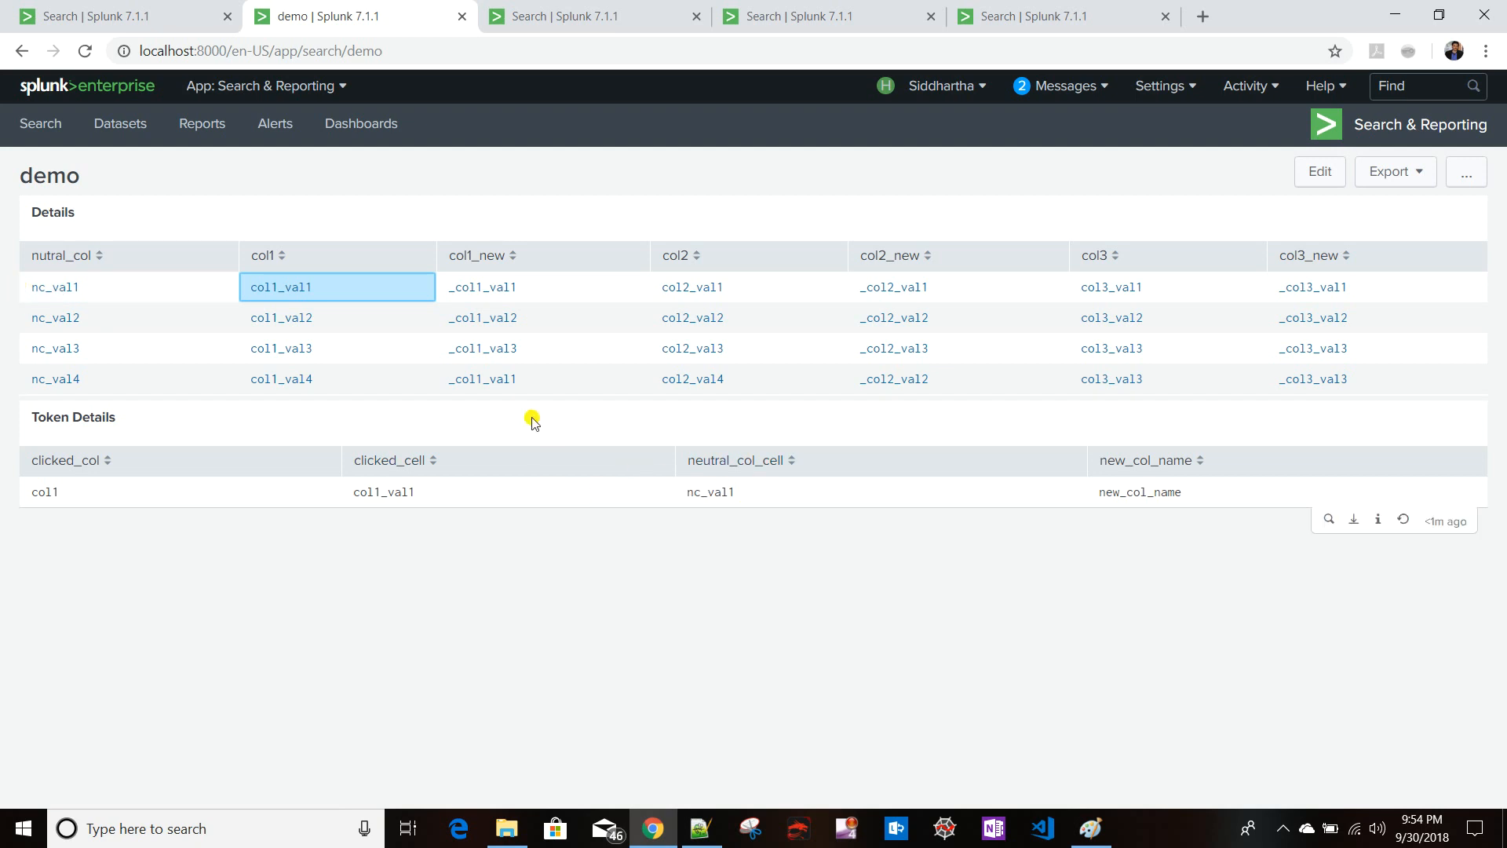
pyautogui.doubleClick(1141, 492)
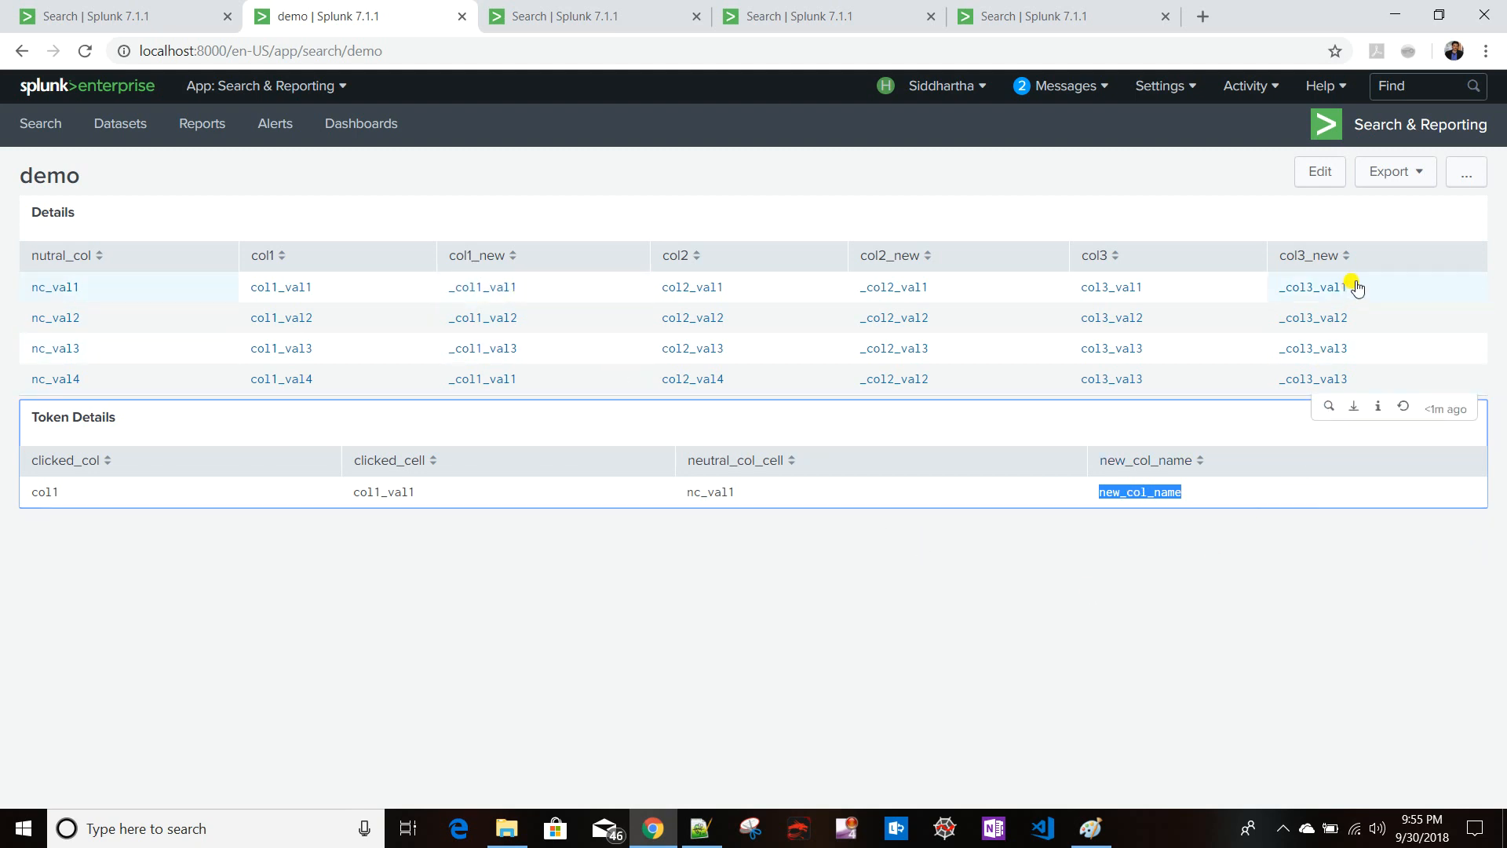
# - In the source, wrap new_col_name in the eval with $ signs to use the token value, and save
pyautogui.click(1319, 174)
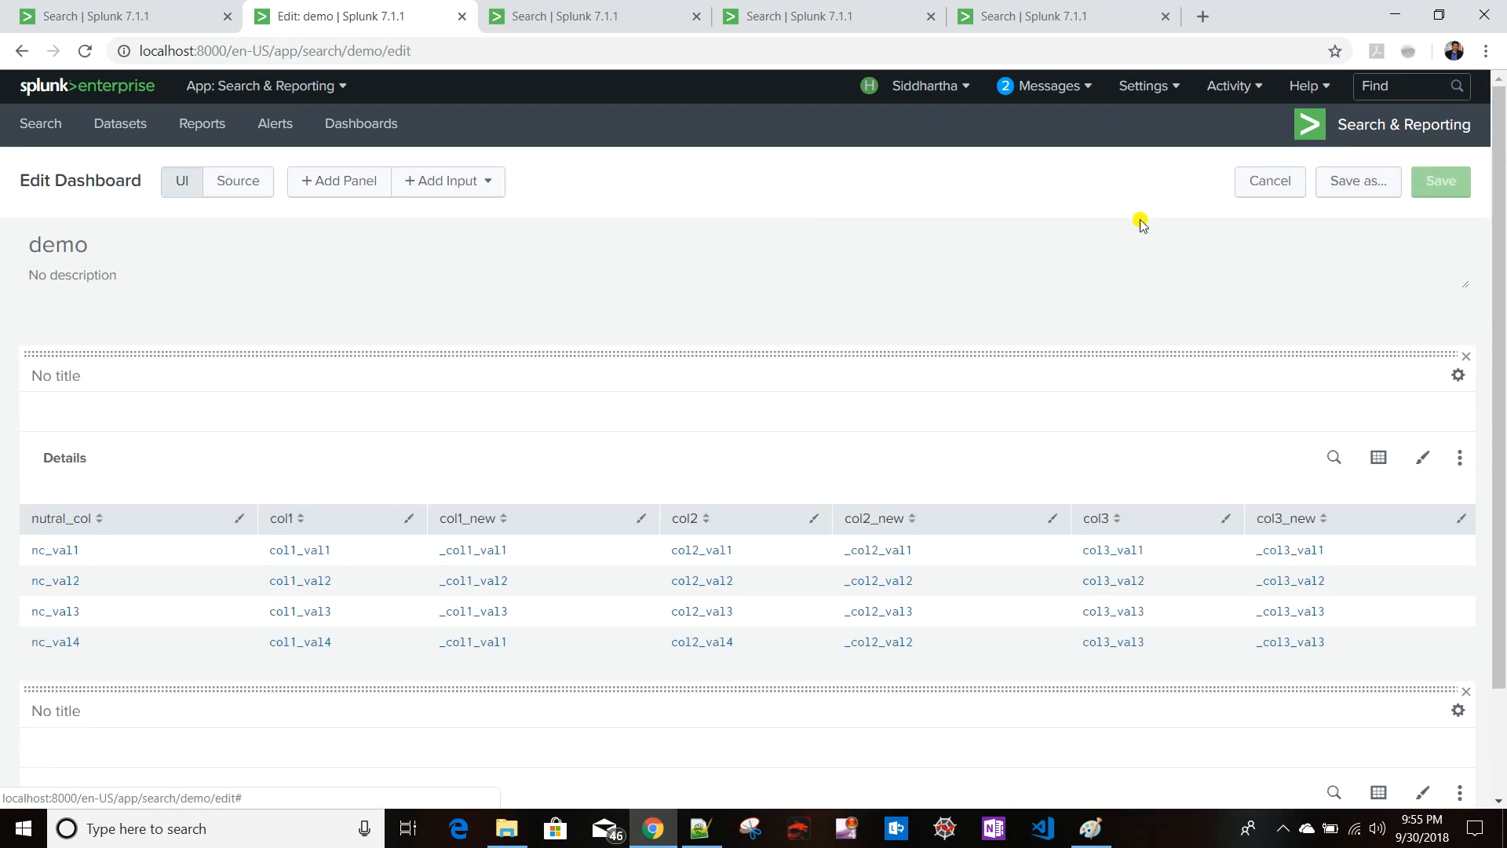
pyautogui.click(261, 189)
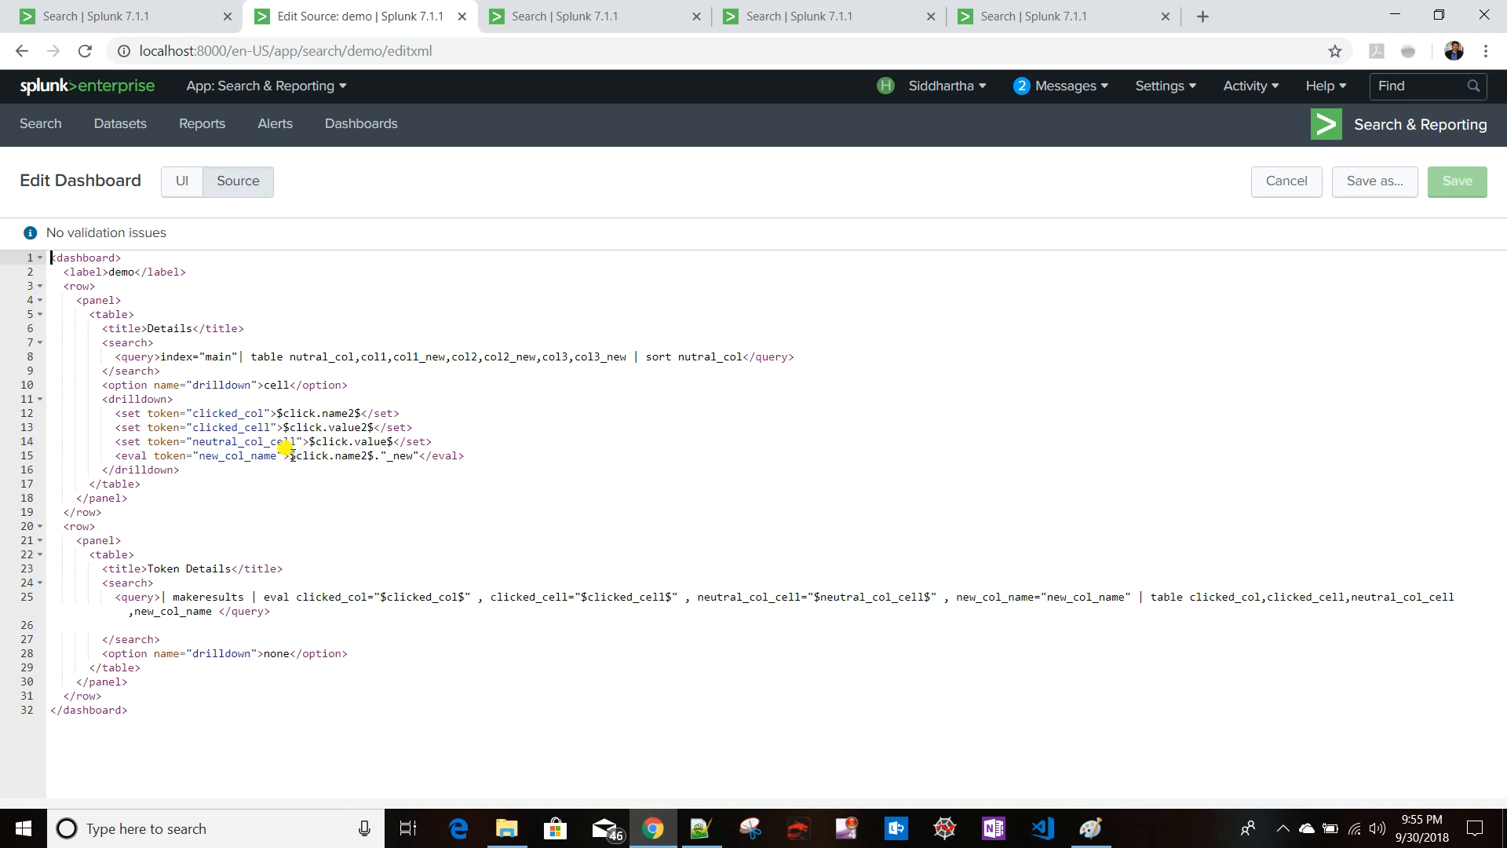
pyautogui.click(1047, 596)
pyautogui.write('$')
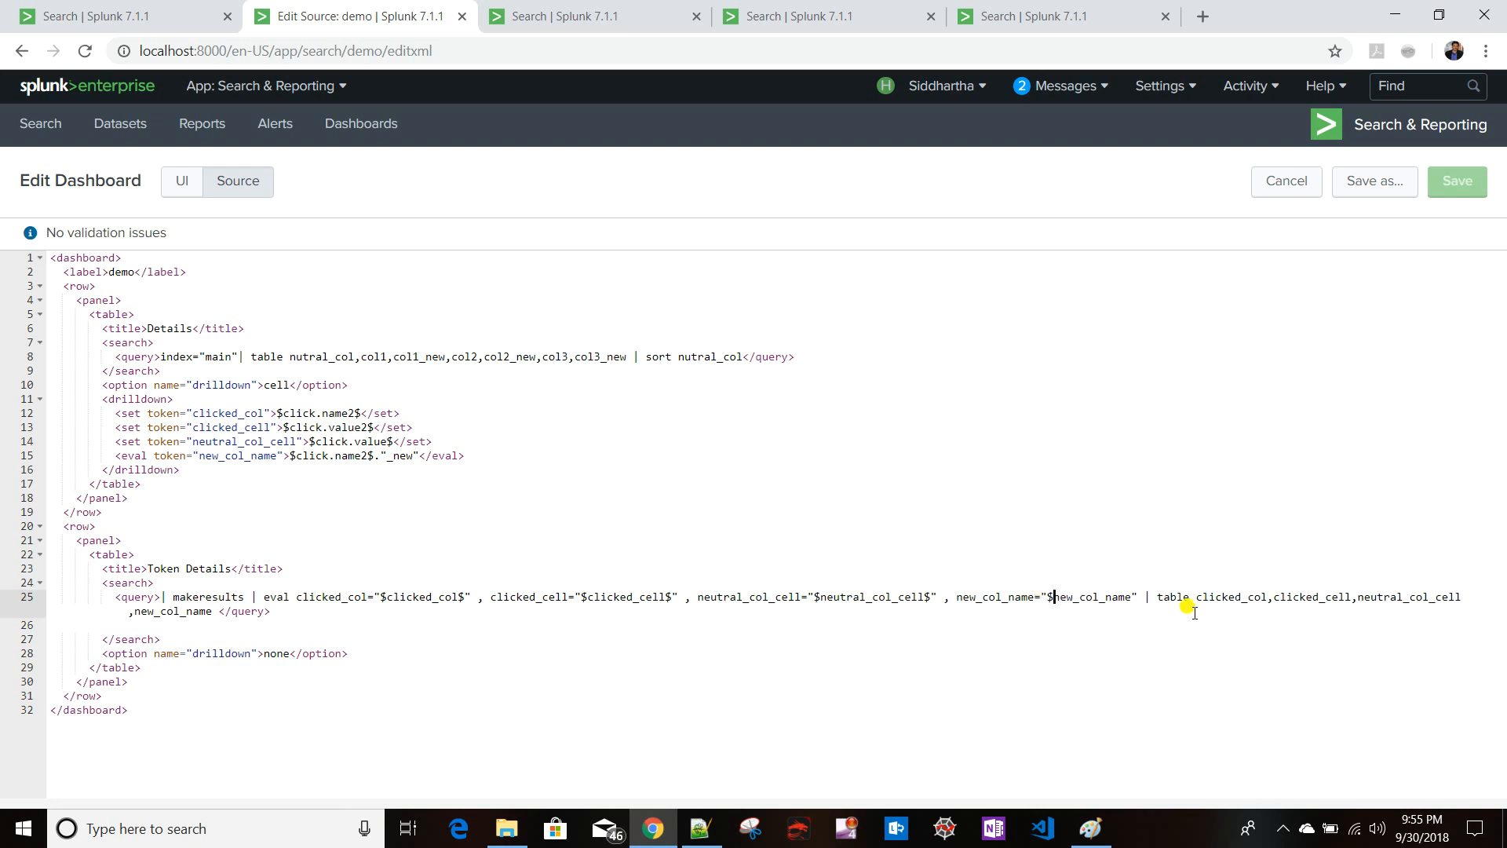
pyautogui.click(1132, 597)
pyautogui.write('$')
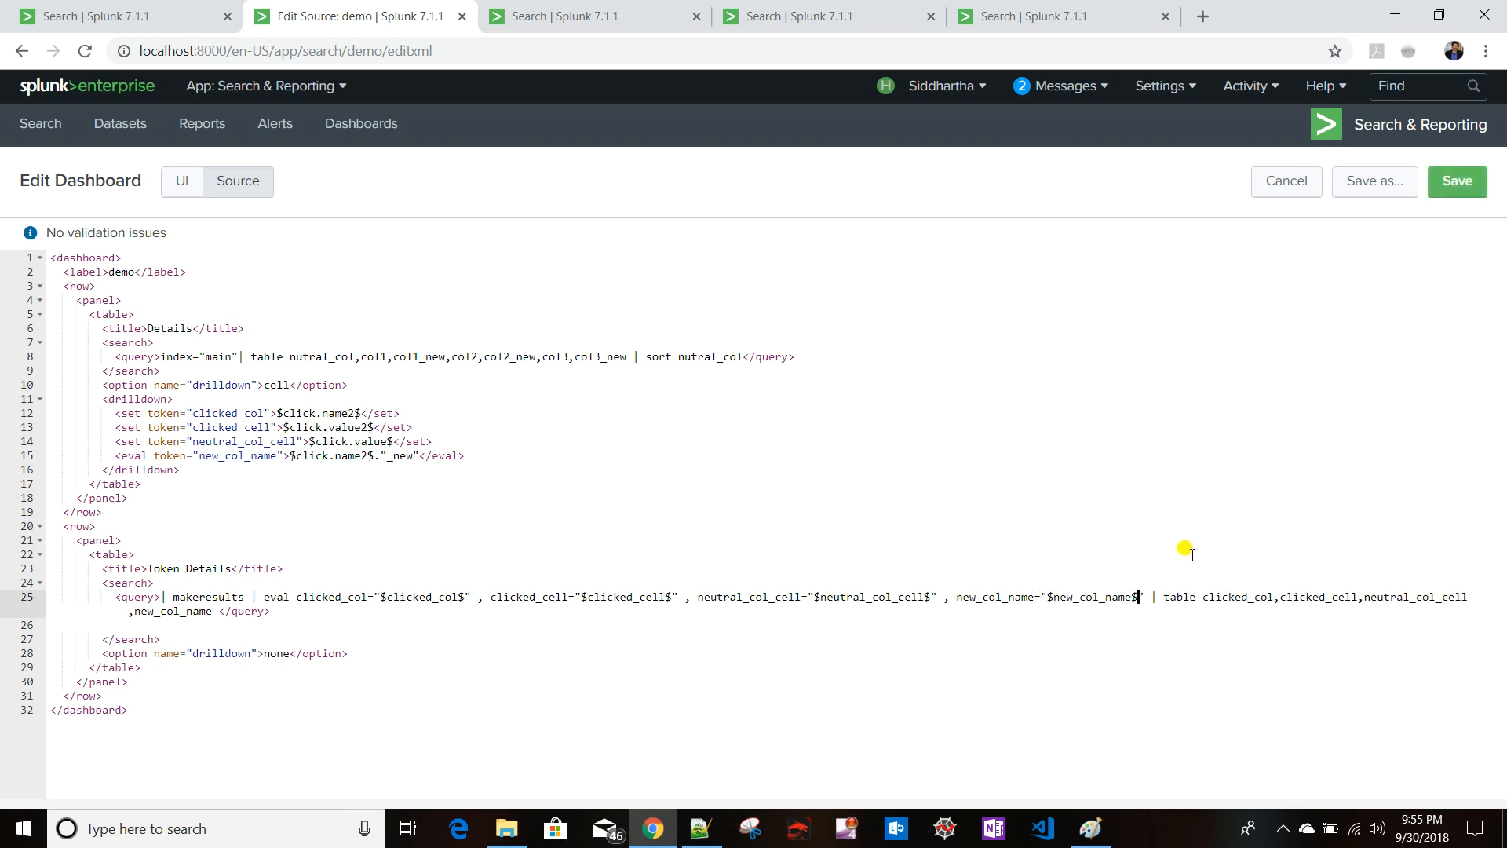
pyautogui.click(1465, 186)
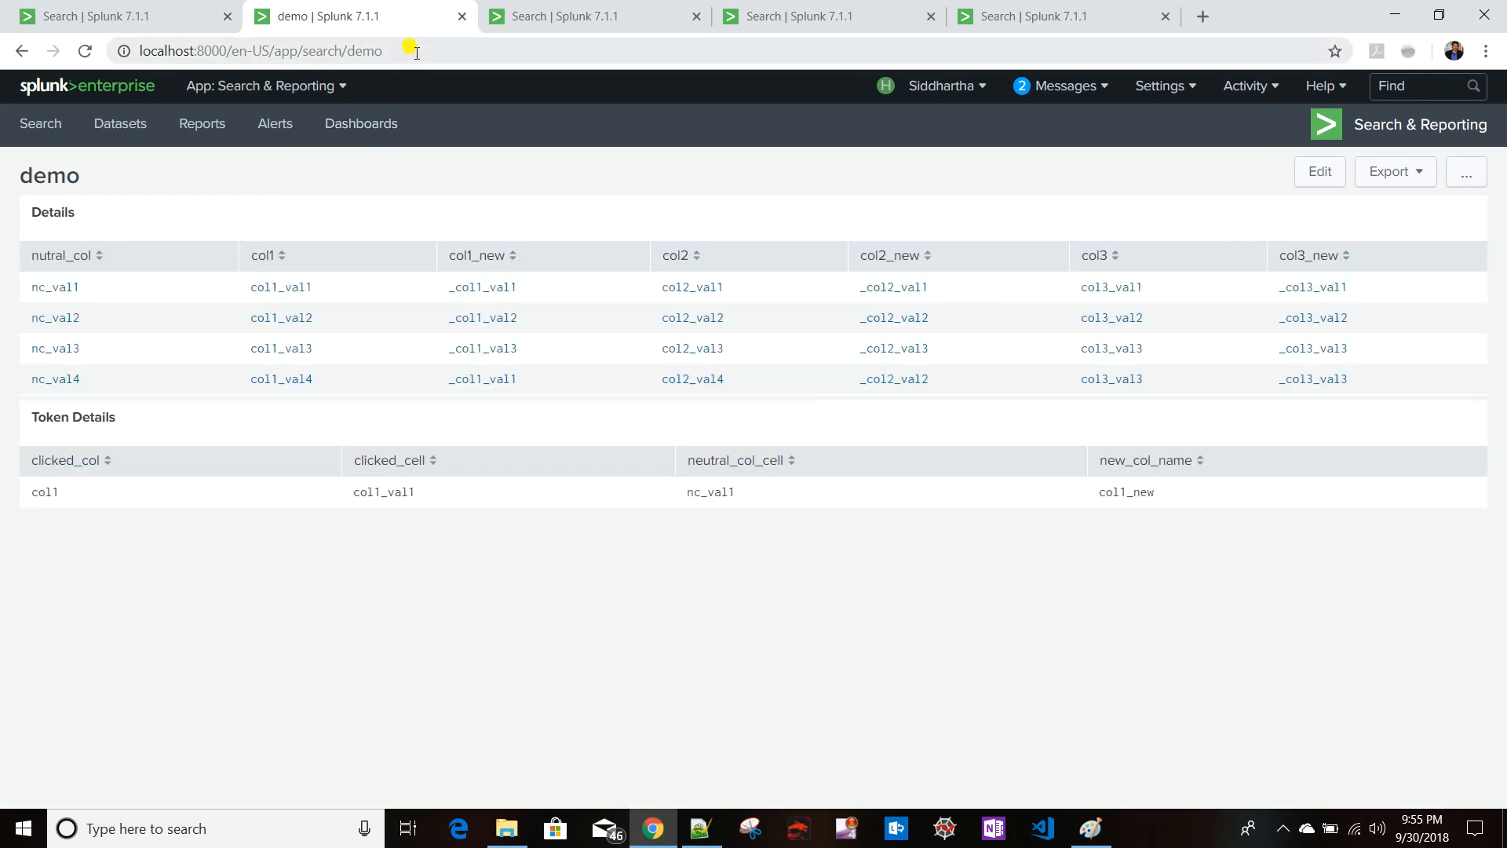
# - Reload the dashboard and click the col1_val1 cell to check the token values
pyautogui.click(416, 52)
pyautogui.press('Return')
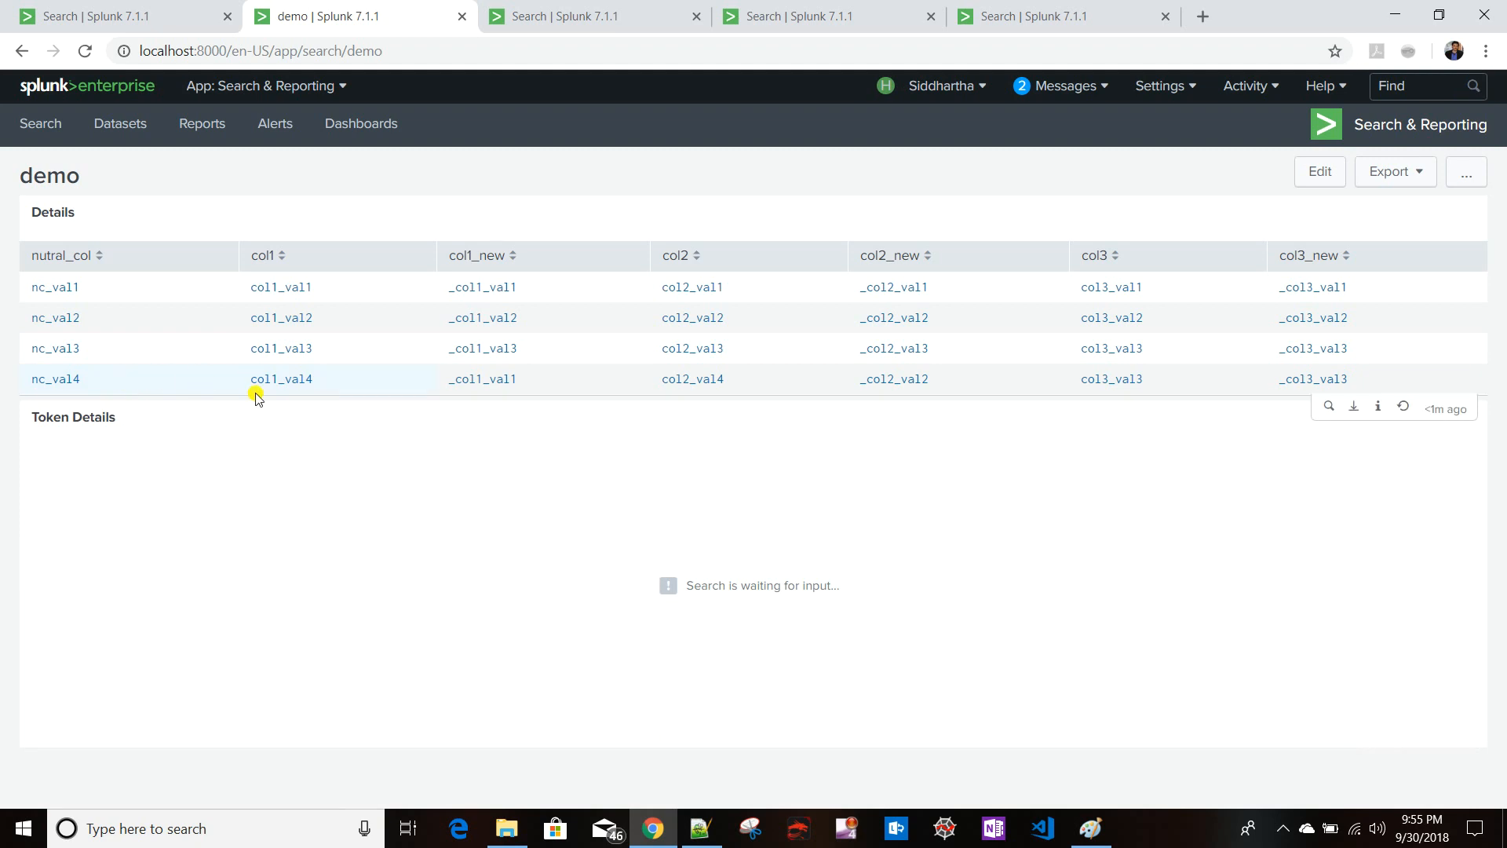
pyautogui.click(280, 288)
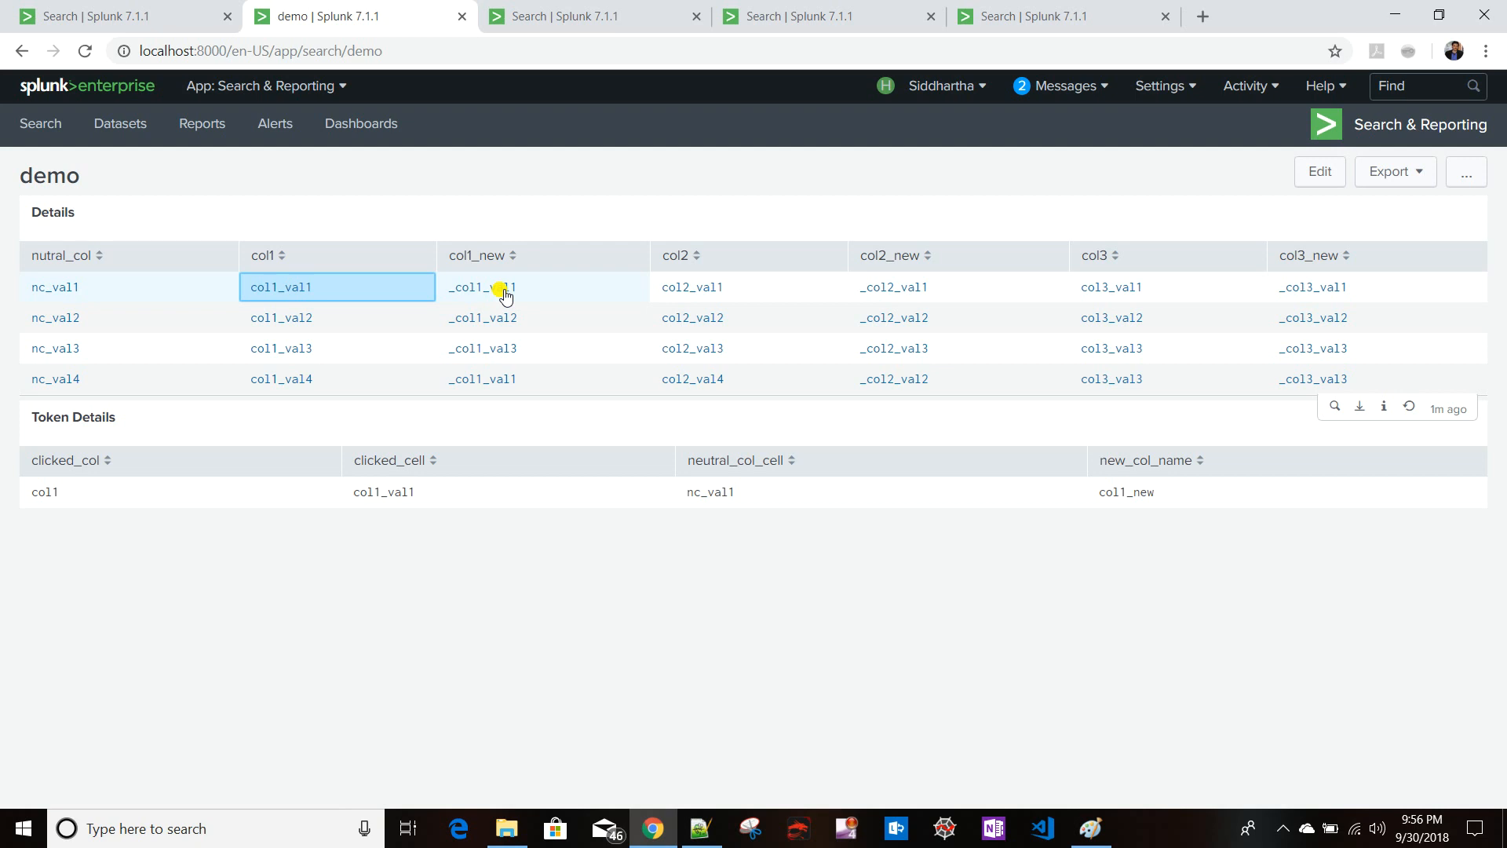
# - Edit the dashboard and add a Dropdown input
pyautogui.click(1341, 173)
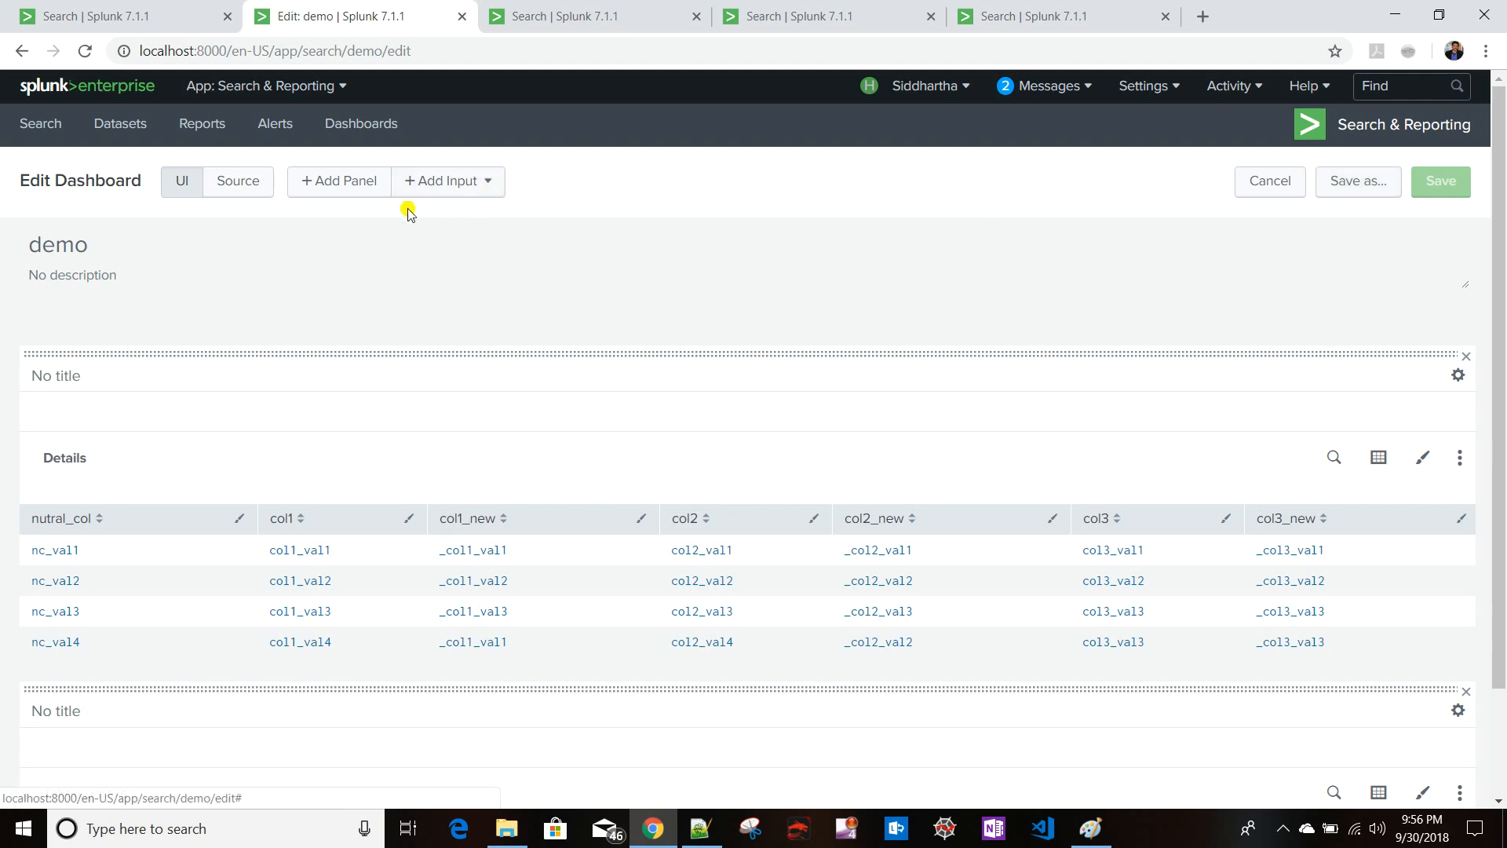
pyautogui.click(460, 197)
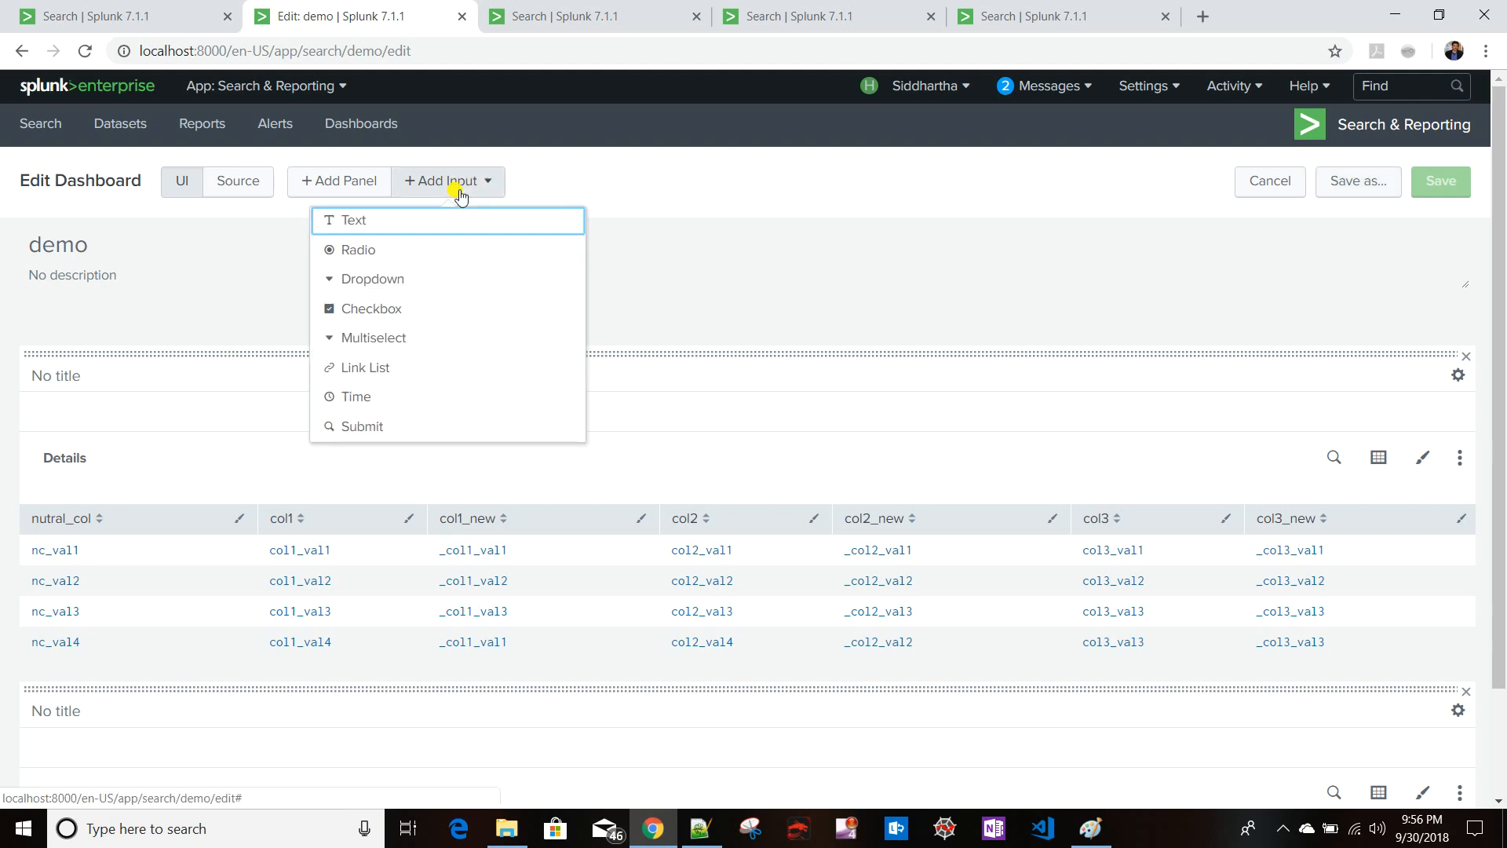
pyautogui.click(420, 281)
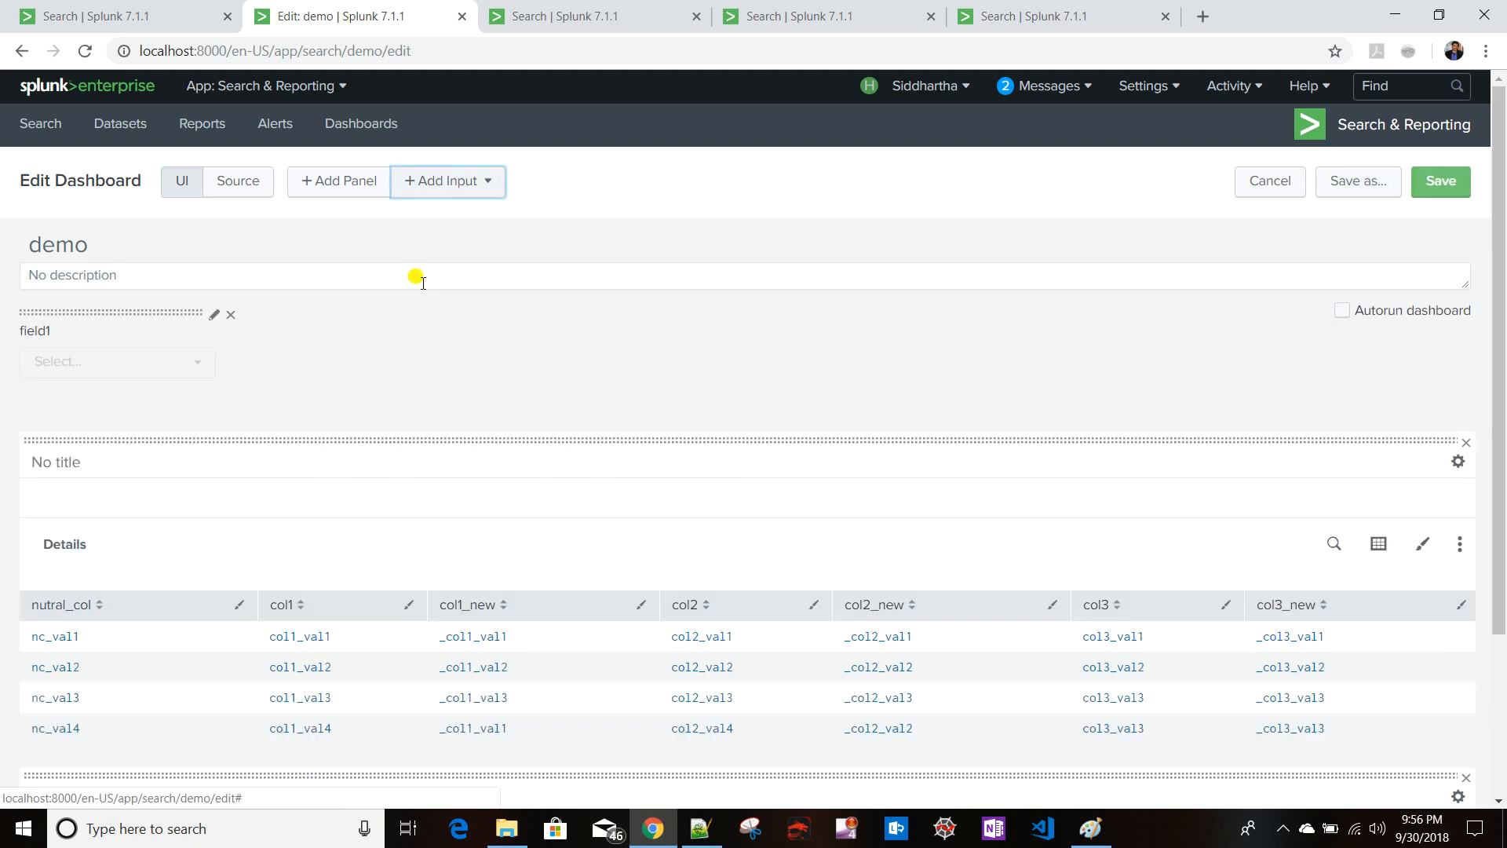
# - Open the new dropdown's settings, label it demo_search, and enable Search on Change
pyautogui.click(214, 315)
pyautogui.doubleClick(397, 307)
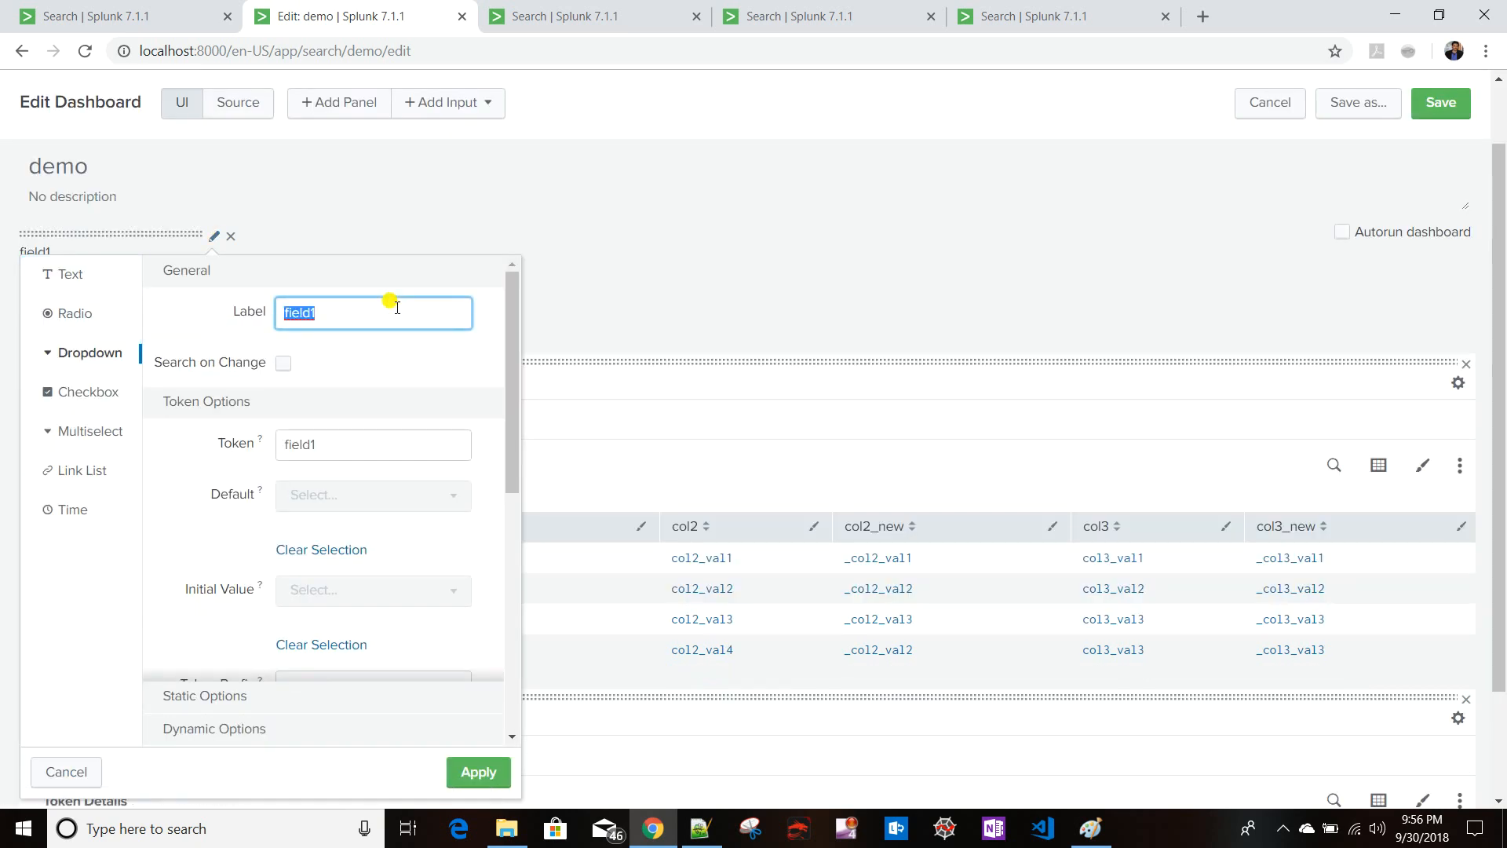
pyautogui.write('demo_search')
pyautogui.click(283, 366)
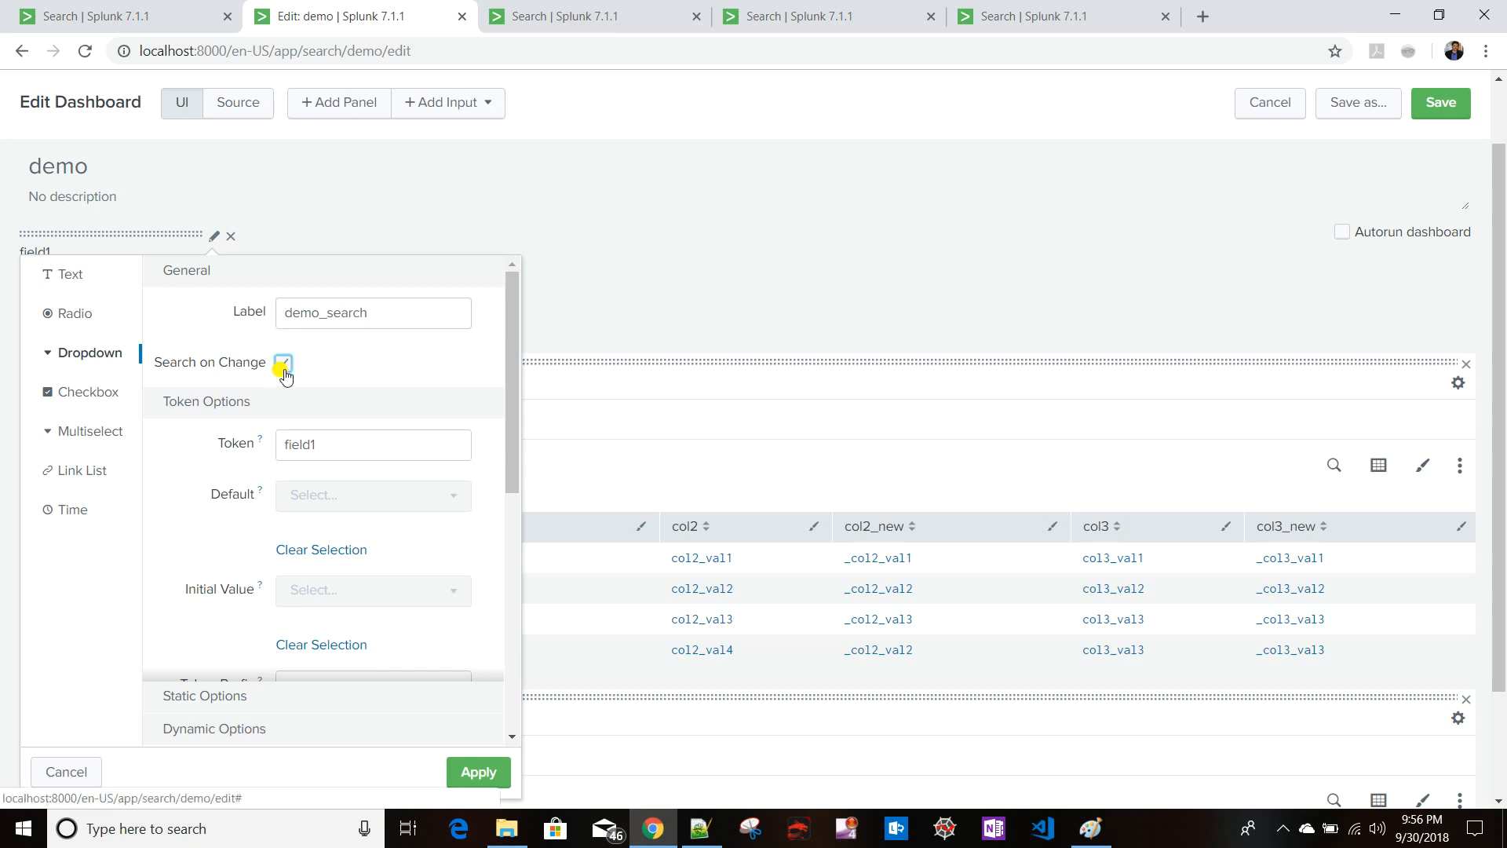
pyautogui.scroll(-3, 438, 387)
pyautogui.scroll(3, 438, 387)
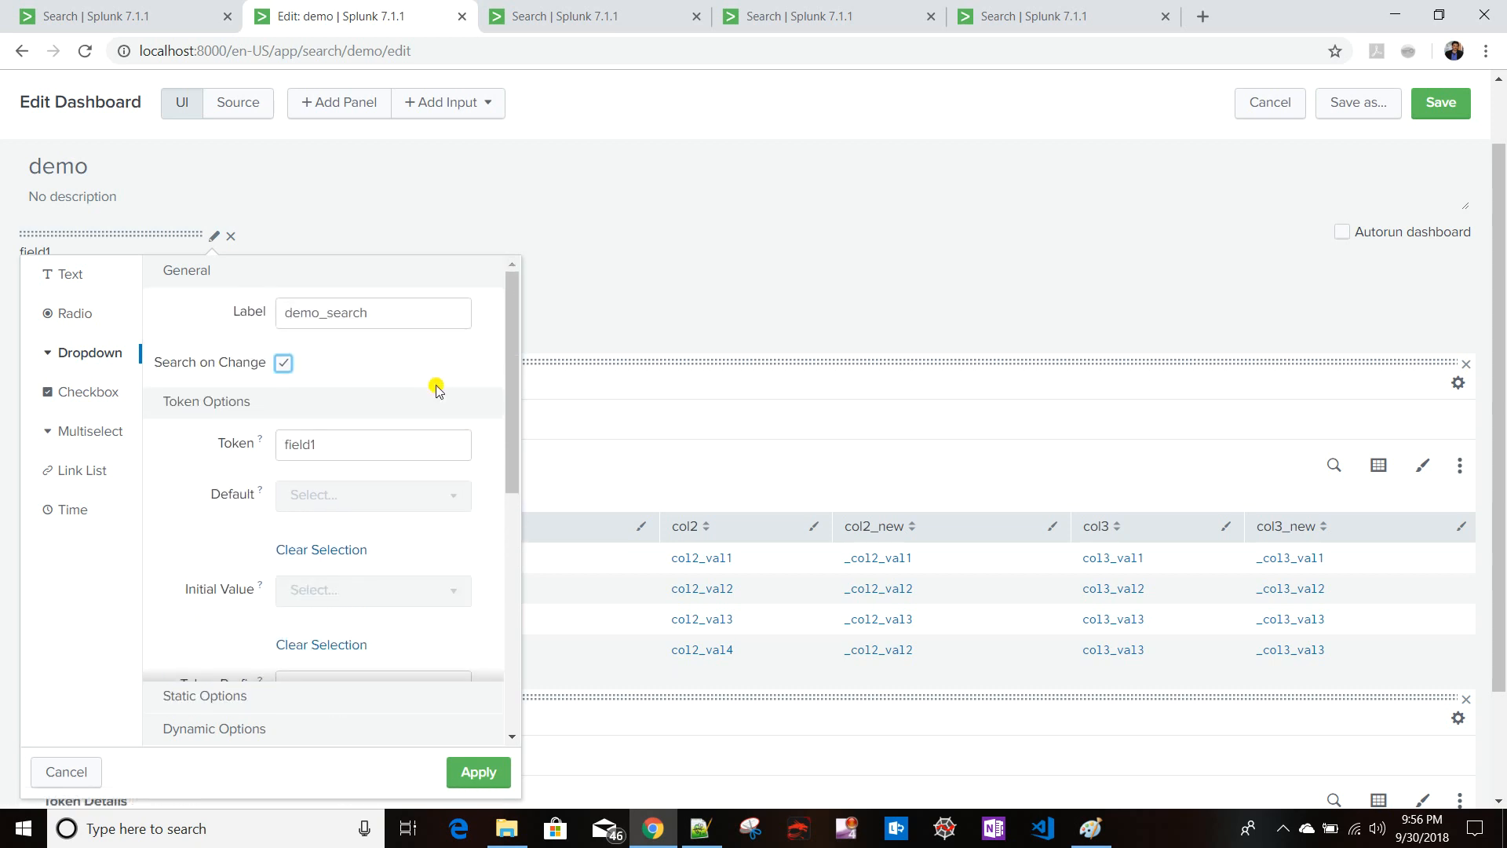
# - Set the dropdown's token to demo_search by copying the label text, then apply the input settings
pyautogui.doubleClick(338, 443)
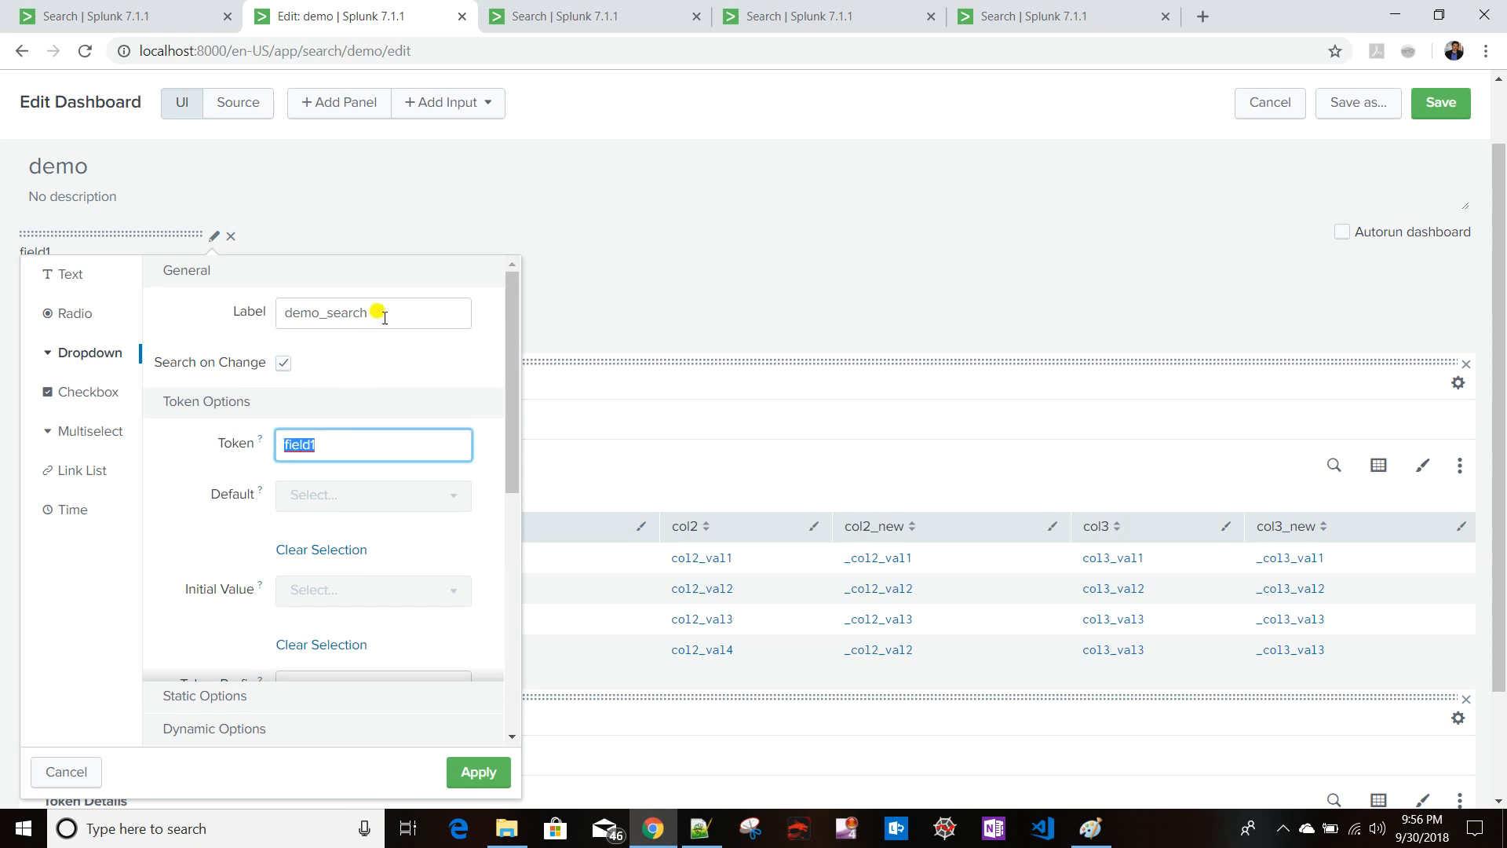
pyautogui.doubleClick(379, 313)
pyautogui.hotkey('ctrl', 'c')
pyautogui.doubleClick(337, 444)
pyautogui.hotkey('ctrl', 'v')
pyautogui.scroll(-3, 343, 451)
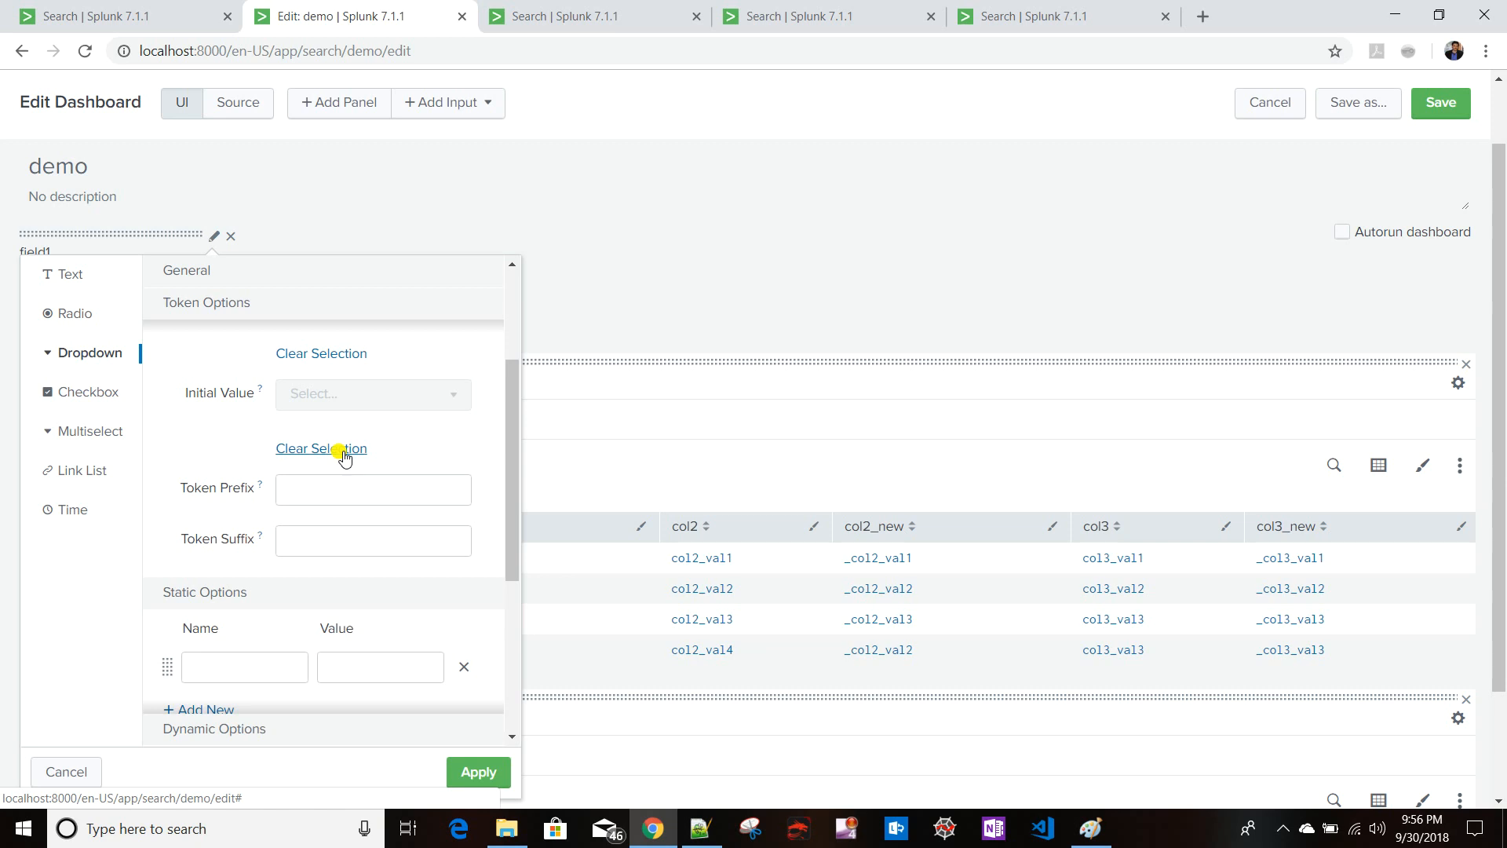
pyautogui.scroll(-4, 344, 453)
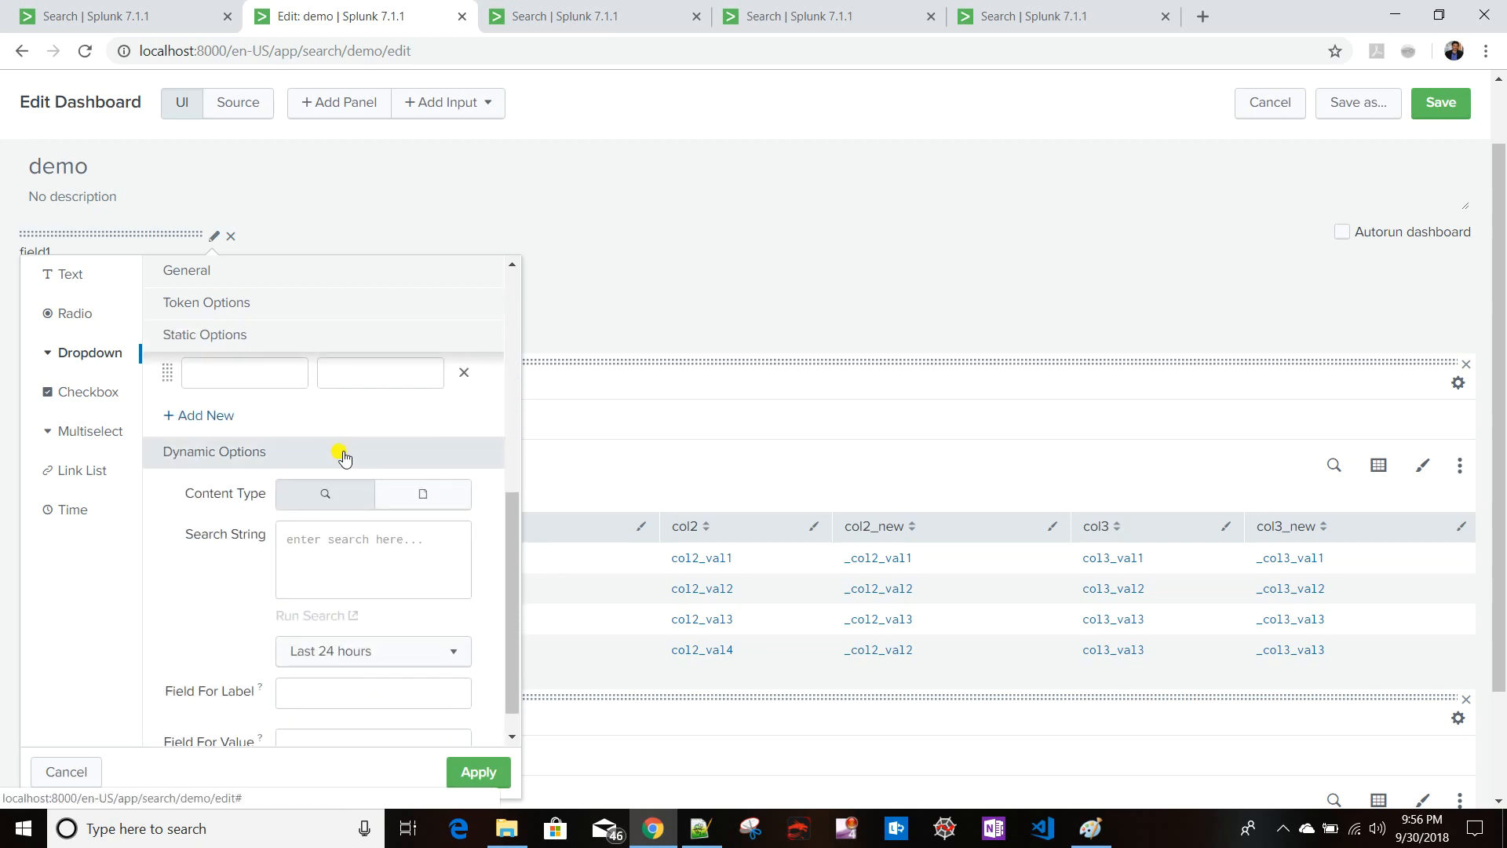
pyautogui.scroll(-1, 344, 455)
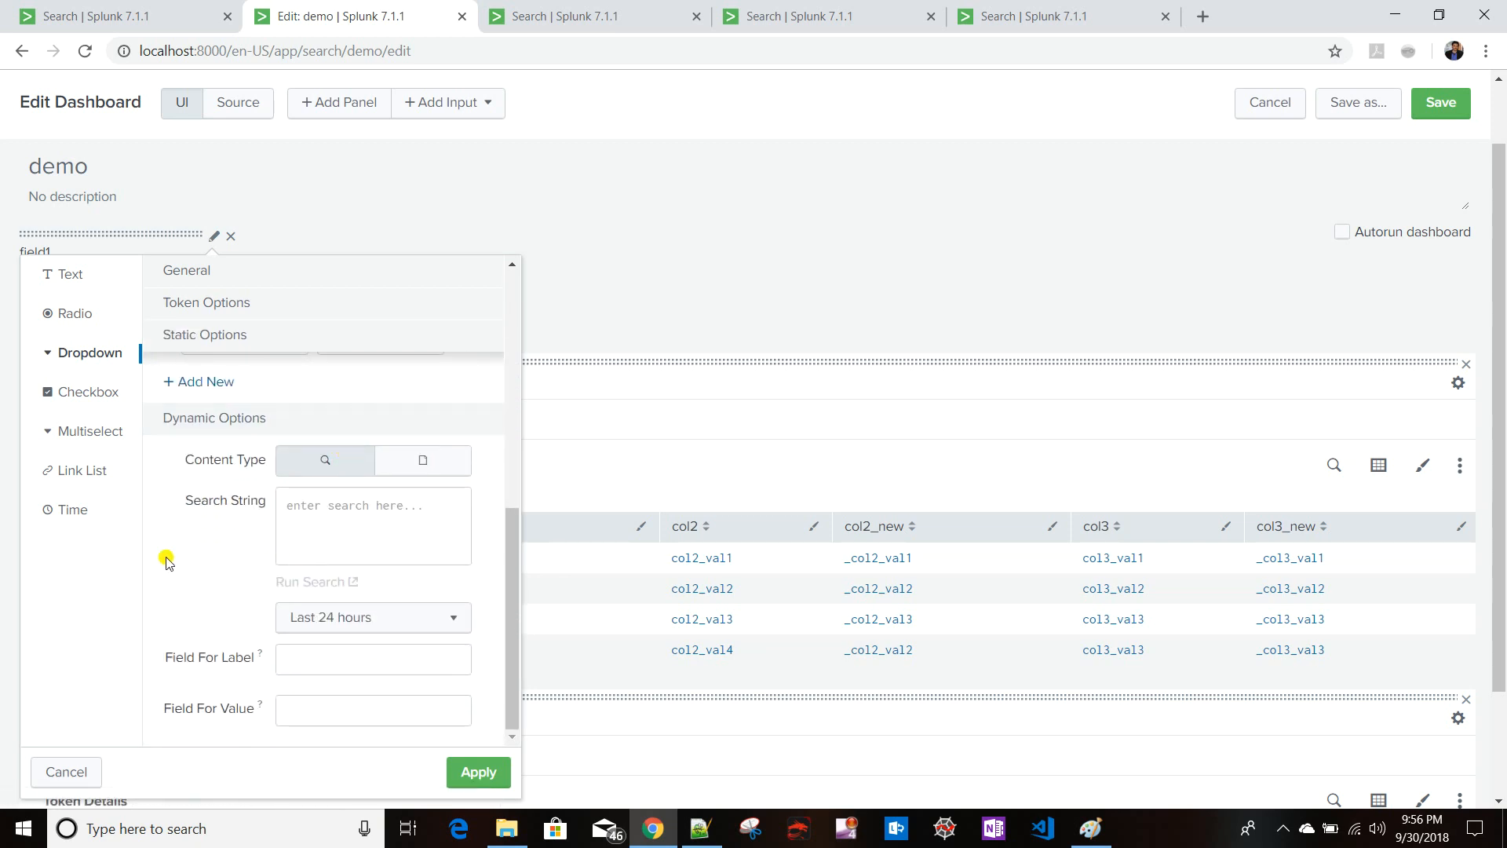
pyautogui.scroll(3, 167, 561)
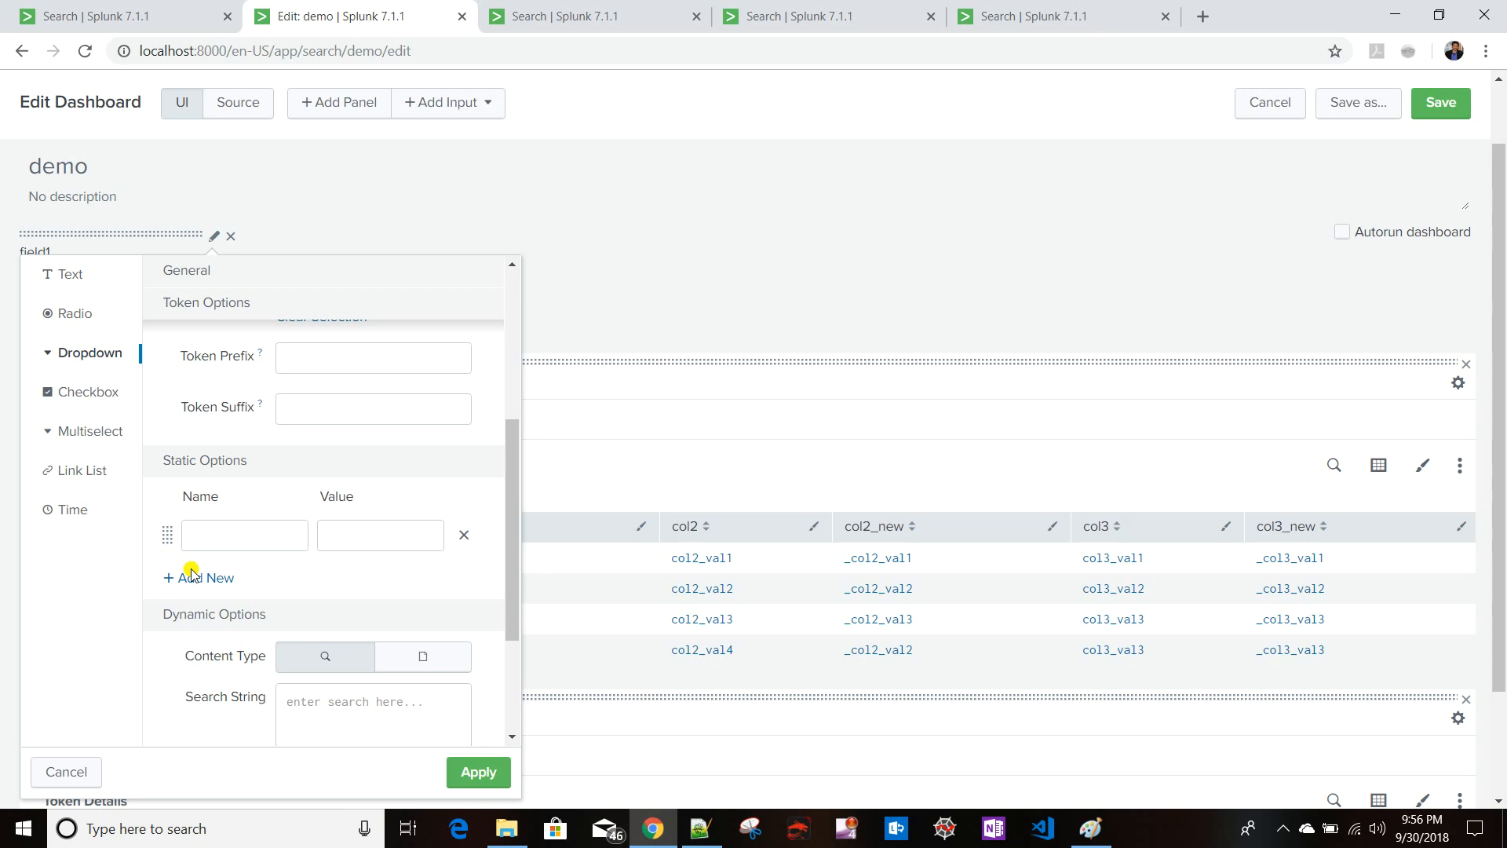
pyautogui.click(463, 772)
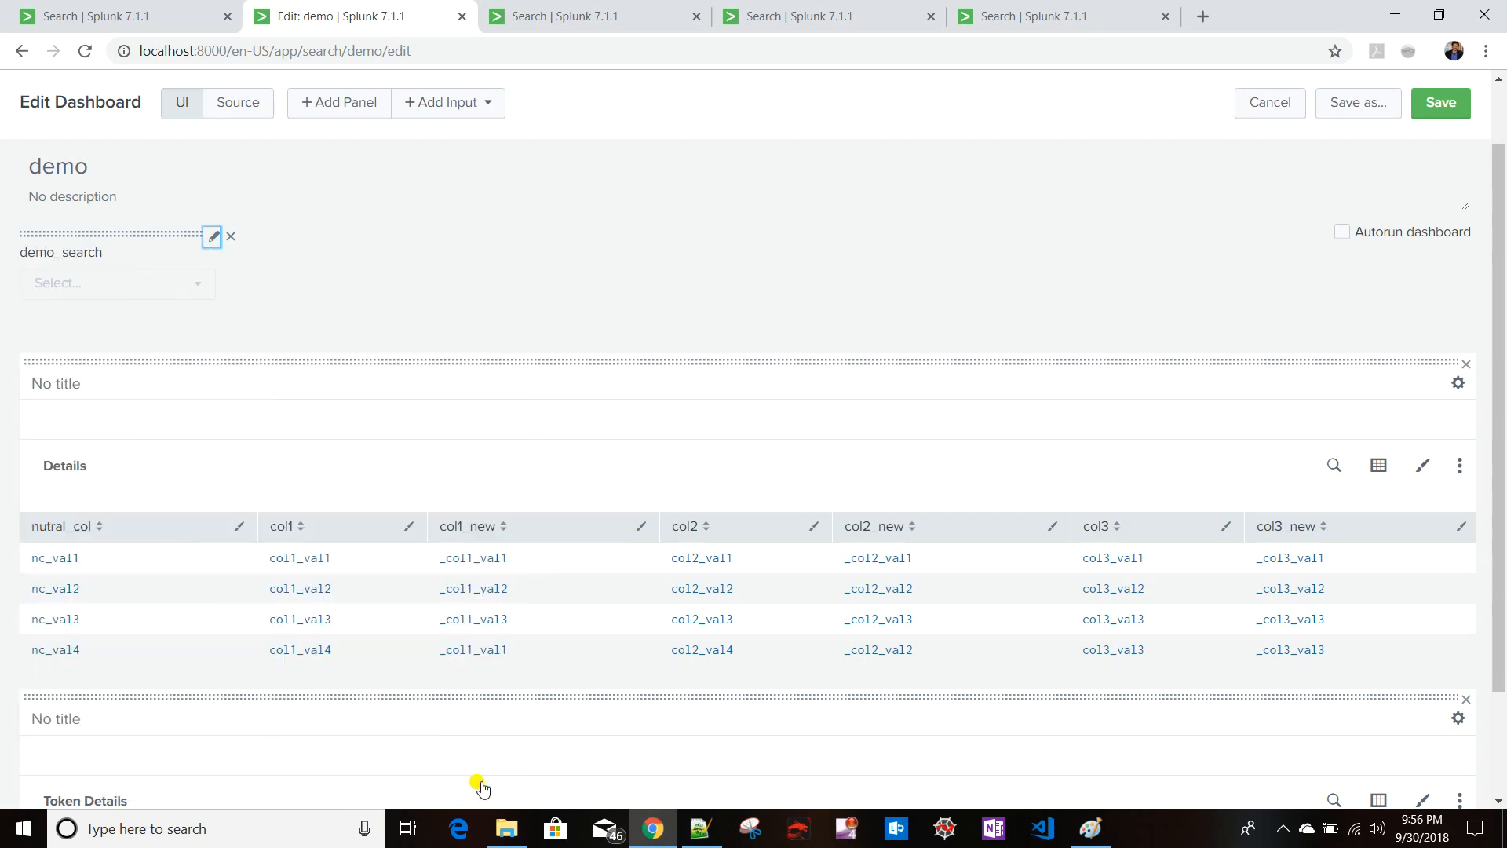
# - In the dashboard source, add a search element containing a query element inside the dropdown input
pyautogui.click(246, 110)
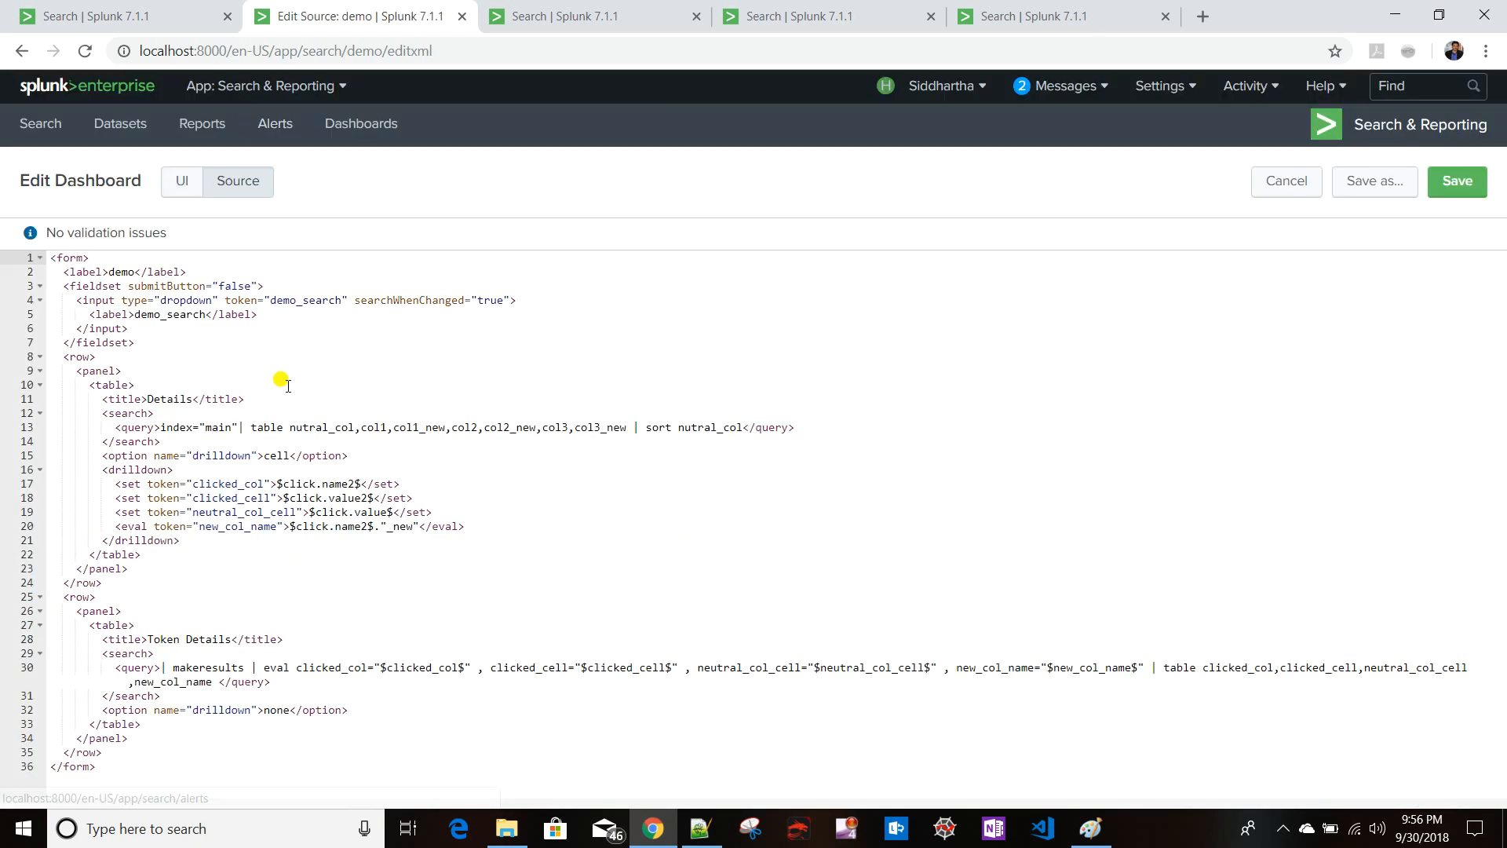
pyautogui.click(294, 313)
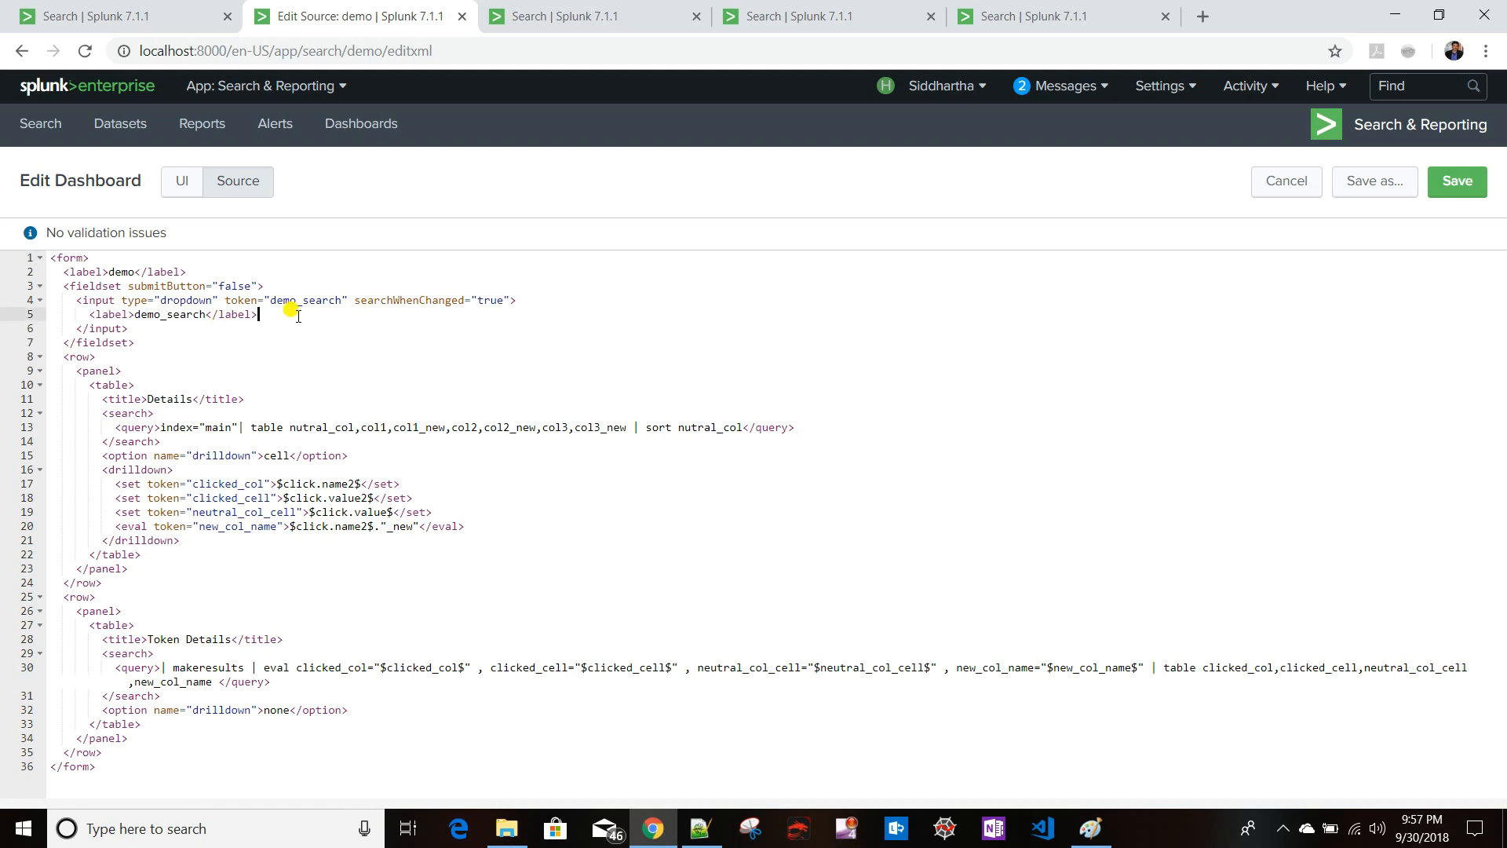
pyautogui.press('Return')
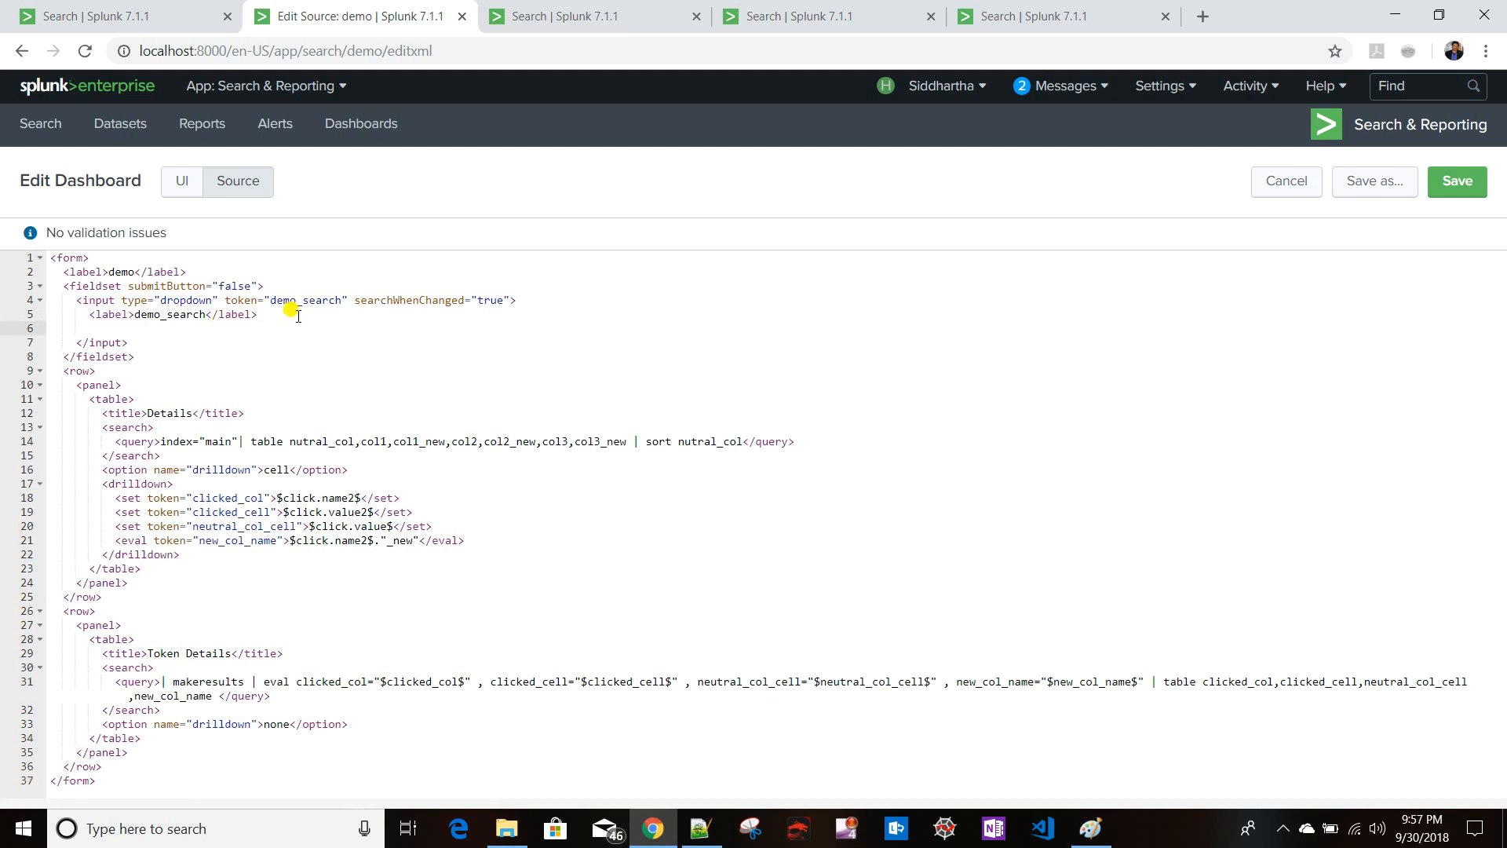
pyautogui.write('<search>')
pyautogui.press('Return')
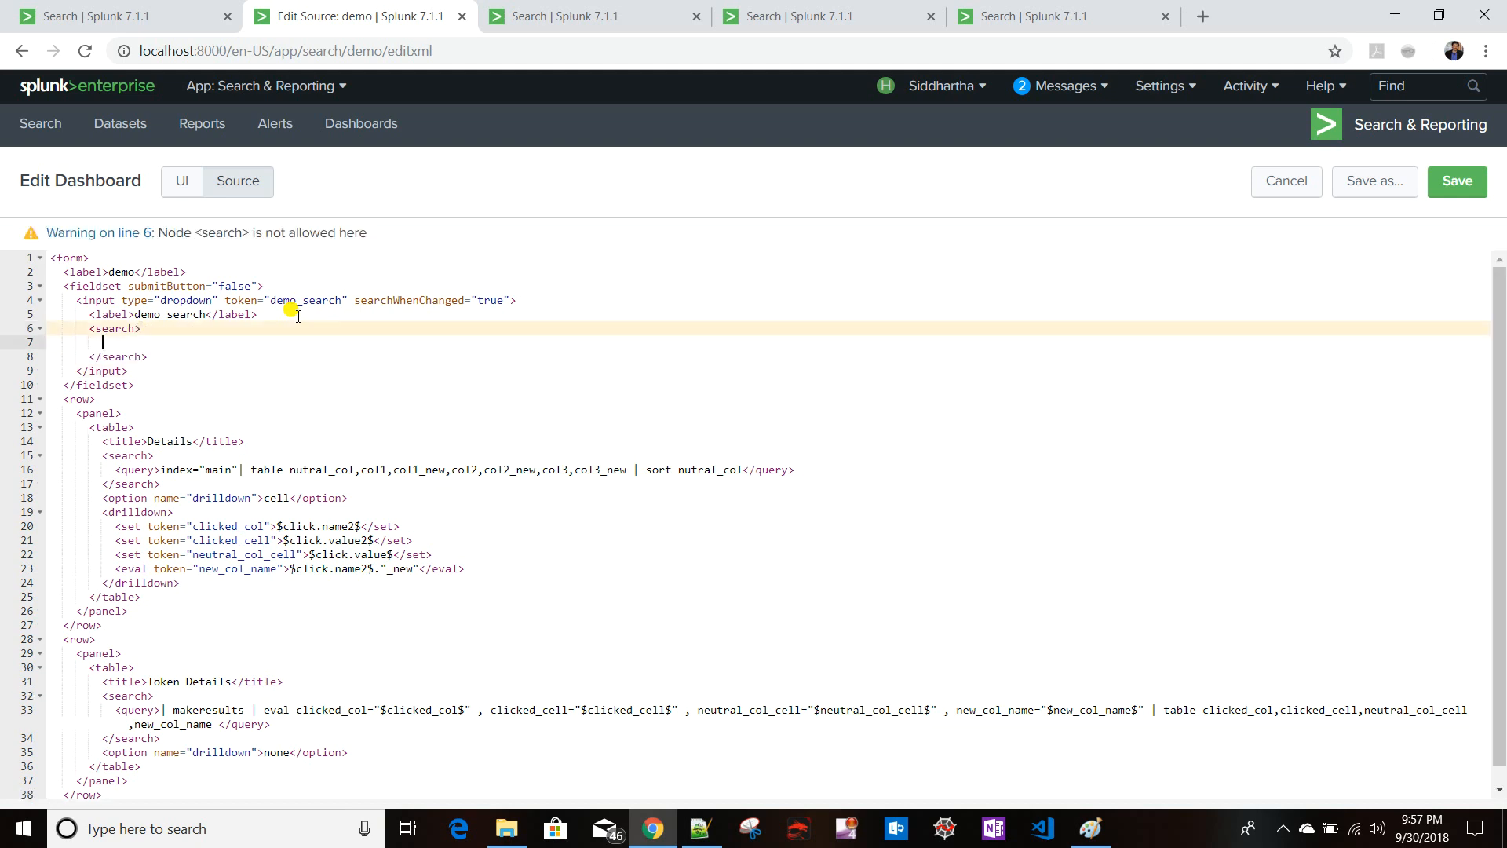
pyautogui.write('<')
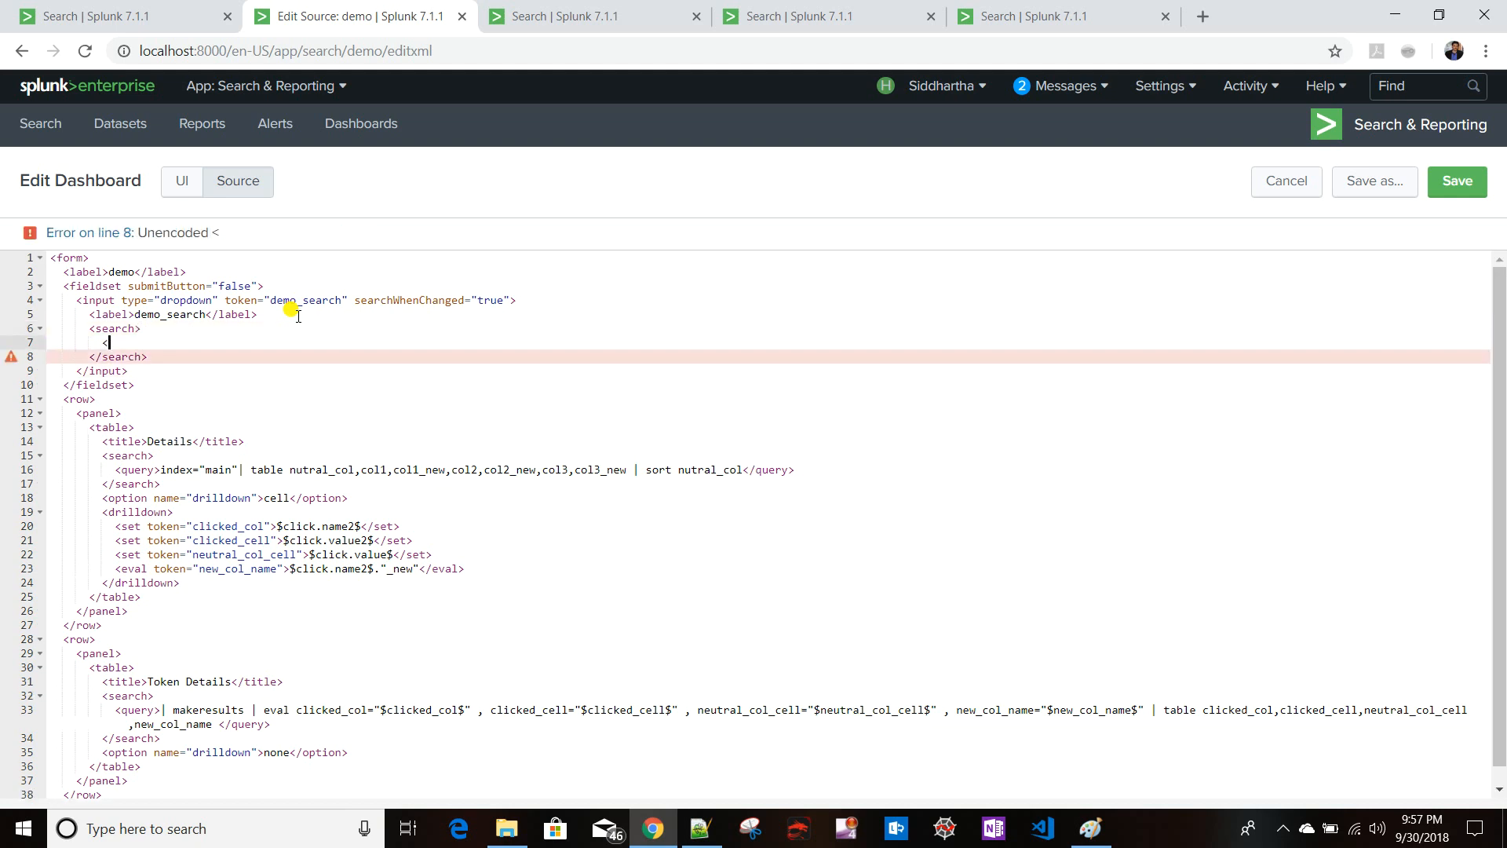
pyautogui.write('query>')
pyautogui.press('Return')
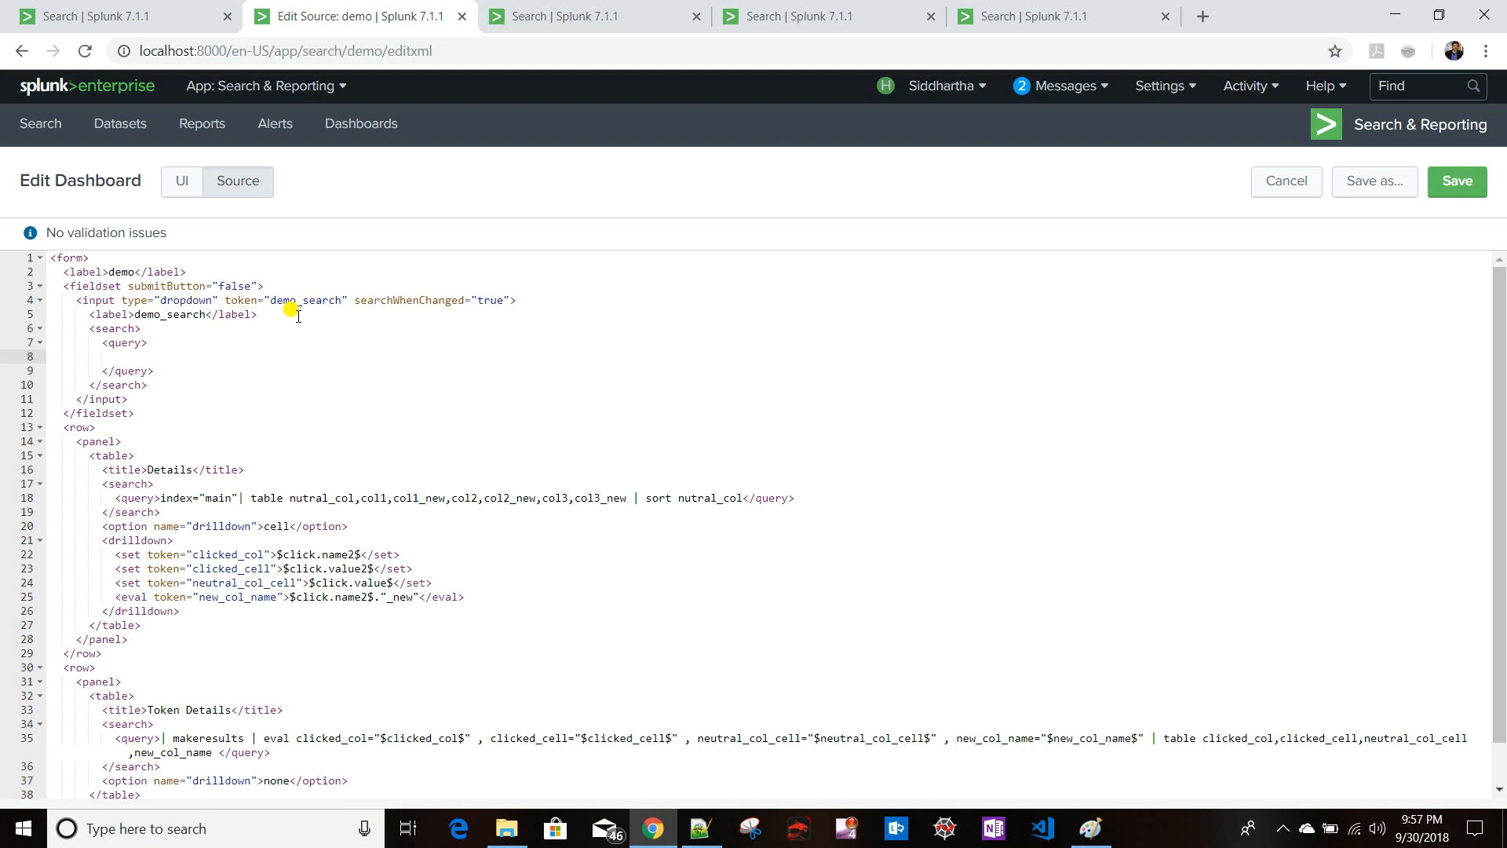
# - Start the dropdown's query with index="main" |
pyautogui.write('index="main" |')
# - Append search $clicked_col$ = to the dropdown's query, using the clicked_col token name from the drilldown
pyautogui.click(157, 17)
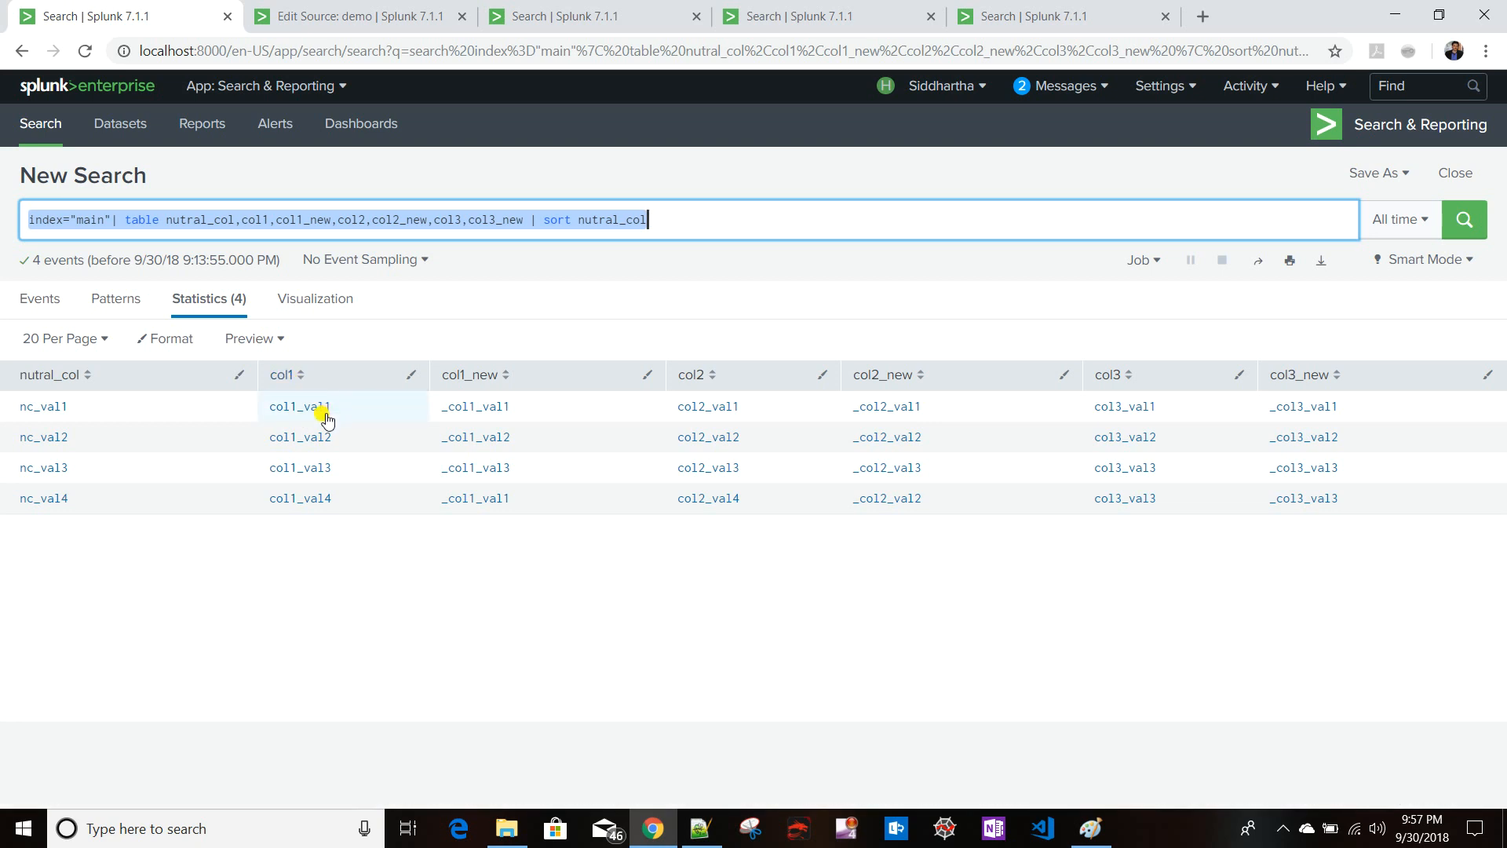
pyautogui.click(337, 17)
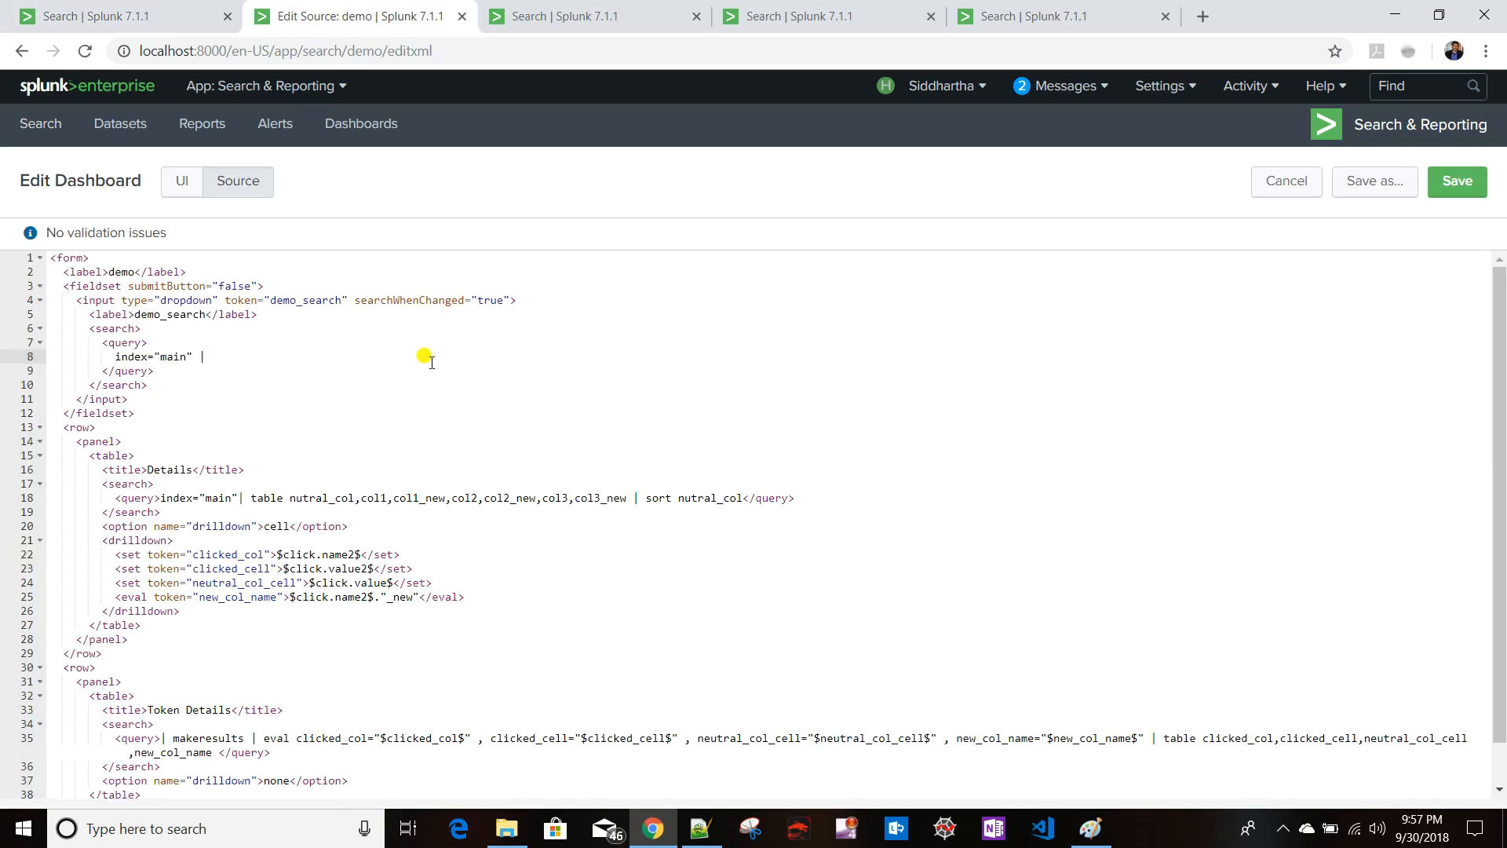
pyautogui.scroll(-2, 542, 639)
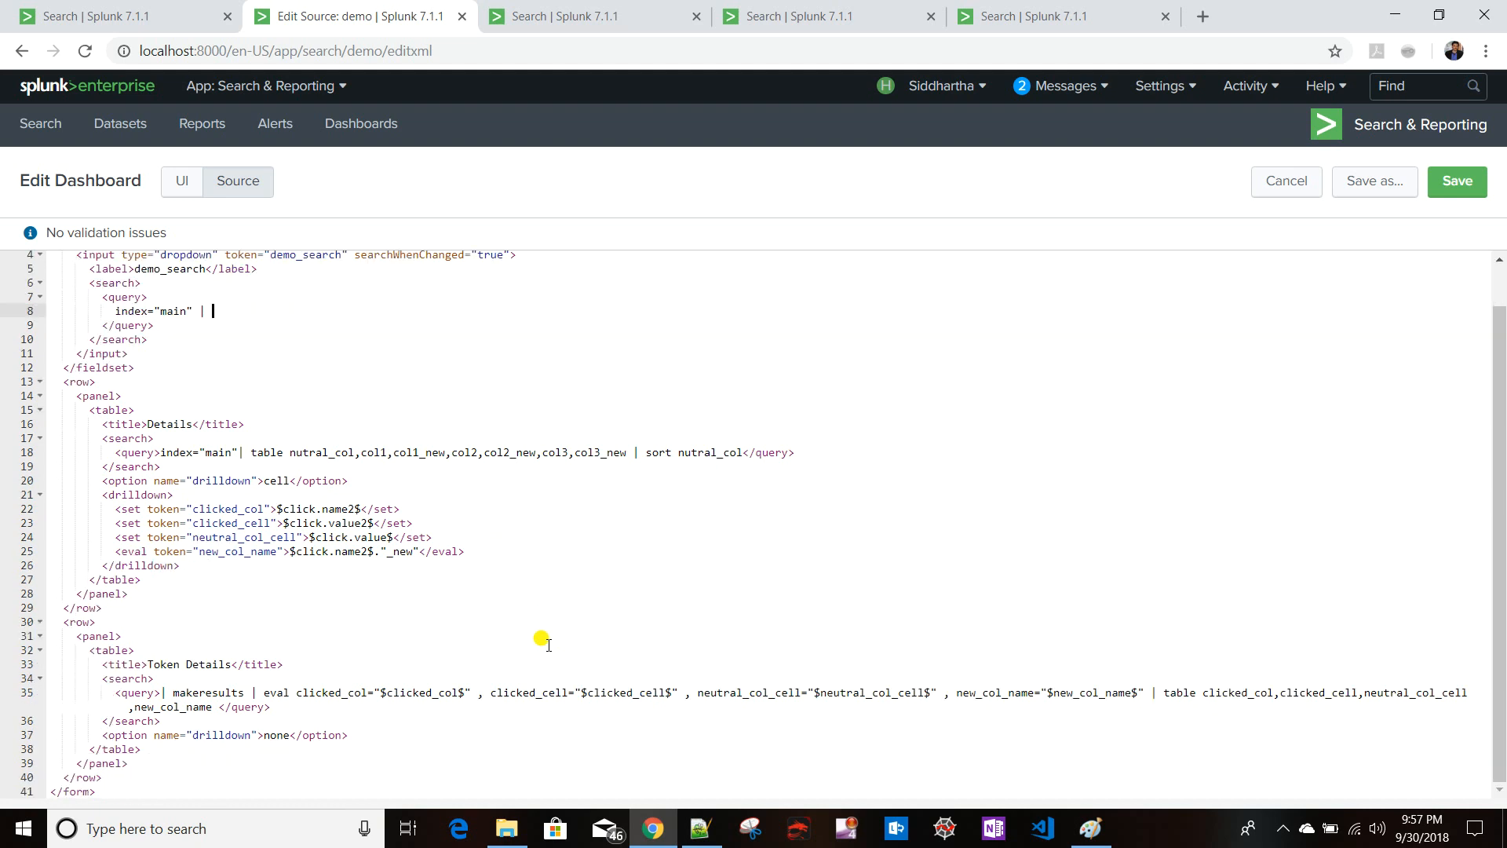
pyautogui.moveTo(194, 508); pyautogui.dragTo(267, 511)
pyautogui.hotkey('ctrl', 'c')
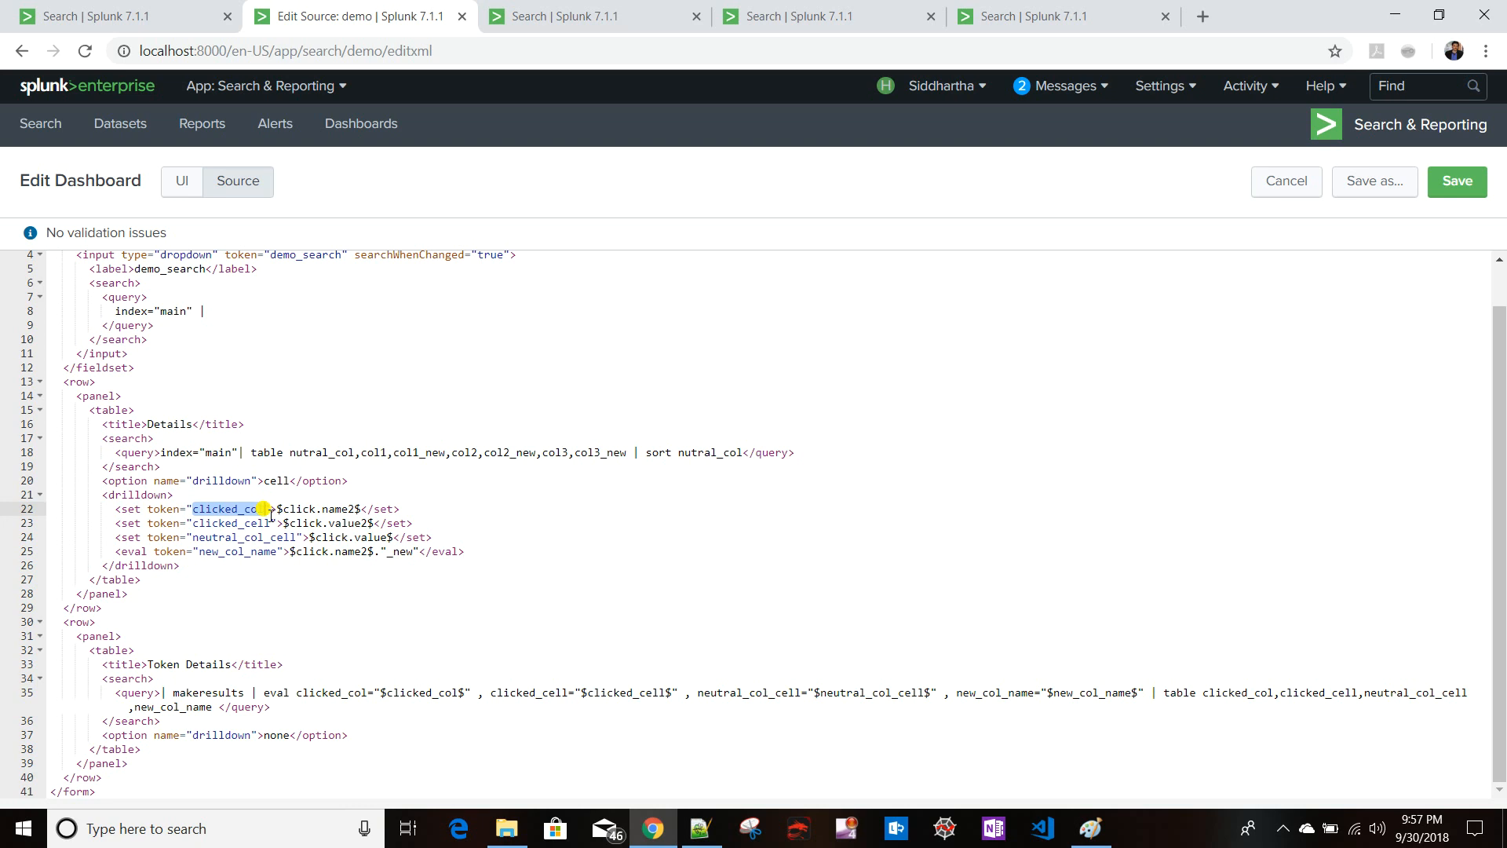
pyautogui.scroll(2, 263, 495)
pyautogui.click(254, 359)
pyautogui.write('sea')
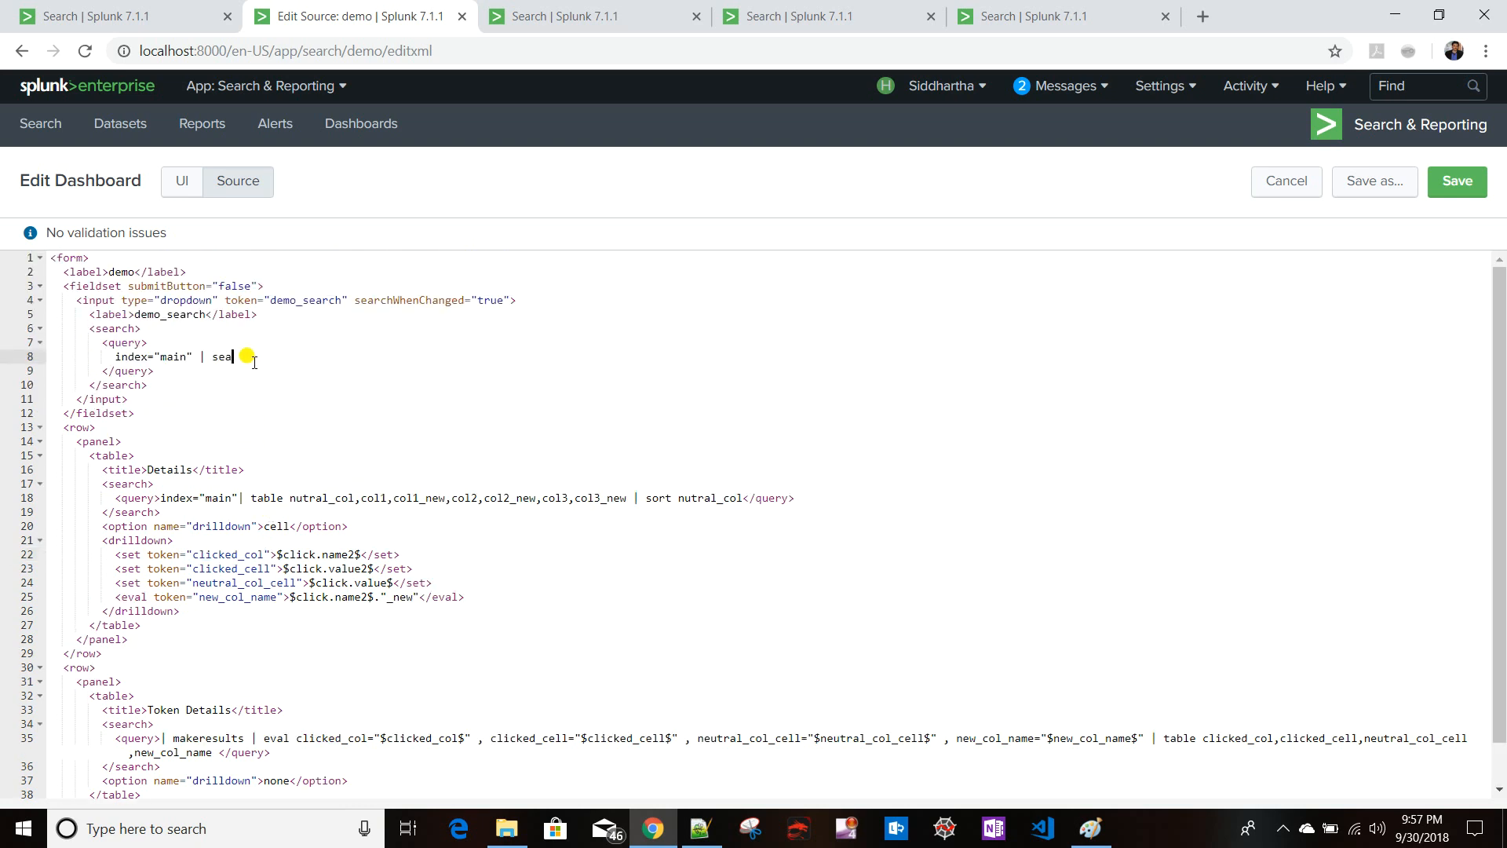
pyautogui.write('rch $v')
pyautogui.hotkey('ctrl', 'v')
pyautogui.write('$')
# - Complete the condition with "$clicked_cell$" followed by a pipe in the dropdown's query
pyautogui.moveTo(581, 738); pyautogui.dragTo(673, 738)
pyautogui.hotkey('ctrl', 'c')
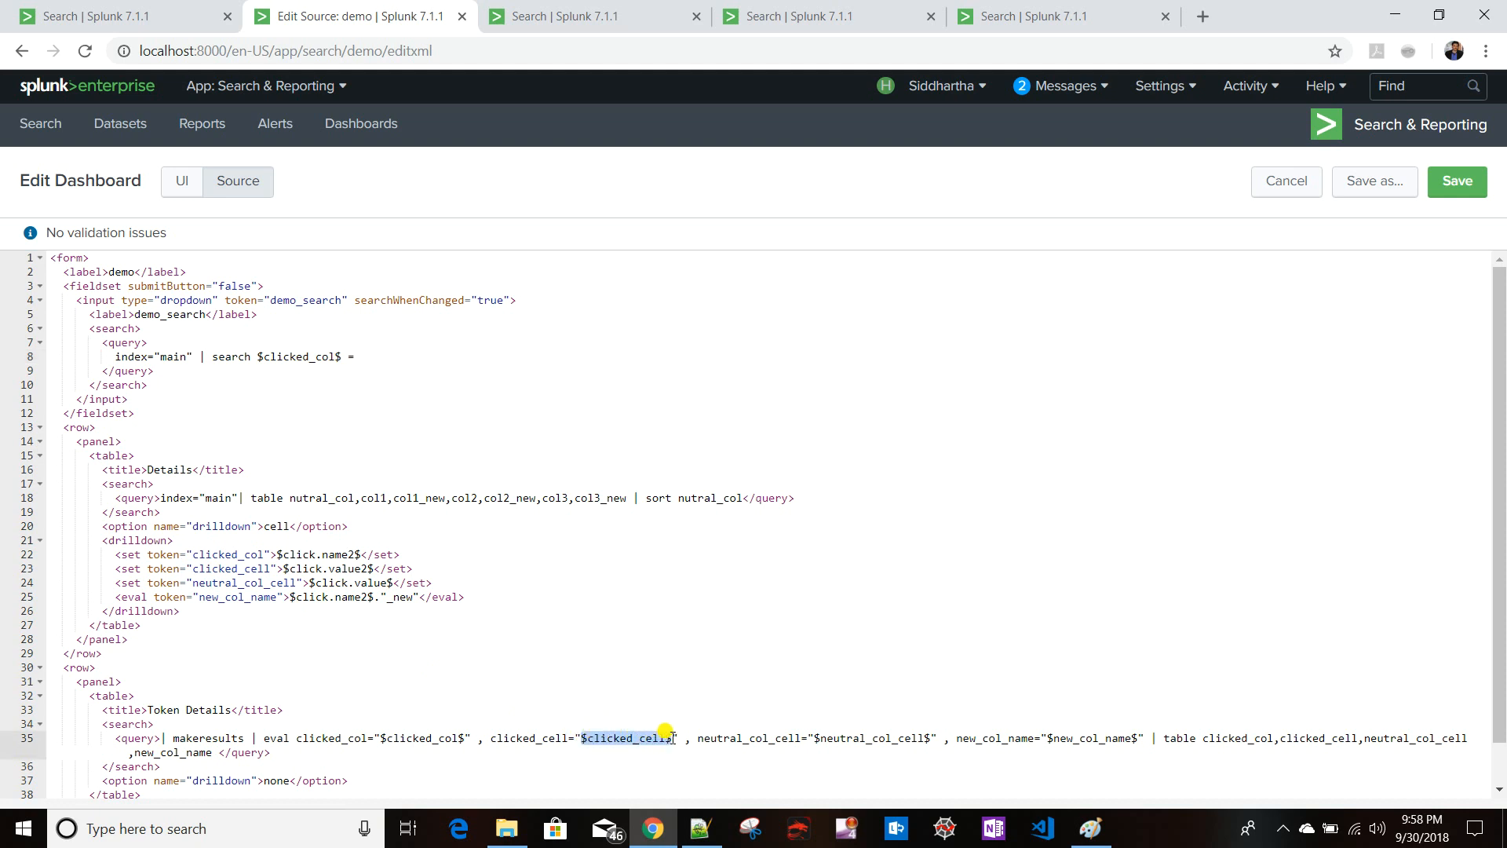
pyautogui.click(397, 353)
pyautogui.write('"')
pyautogui.hotkey('ctrl', 'v')
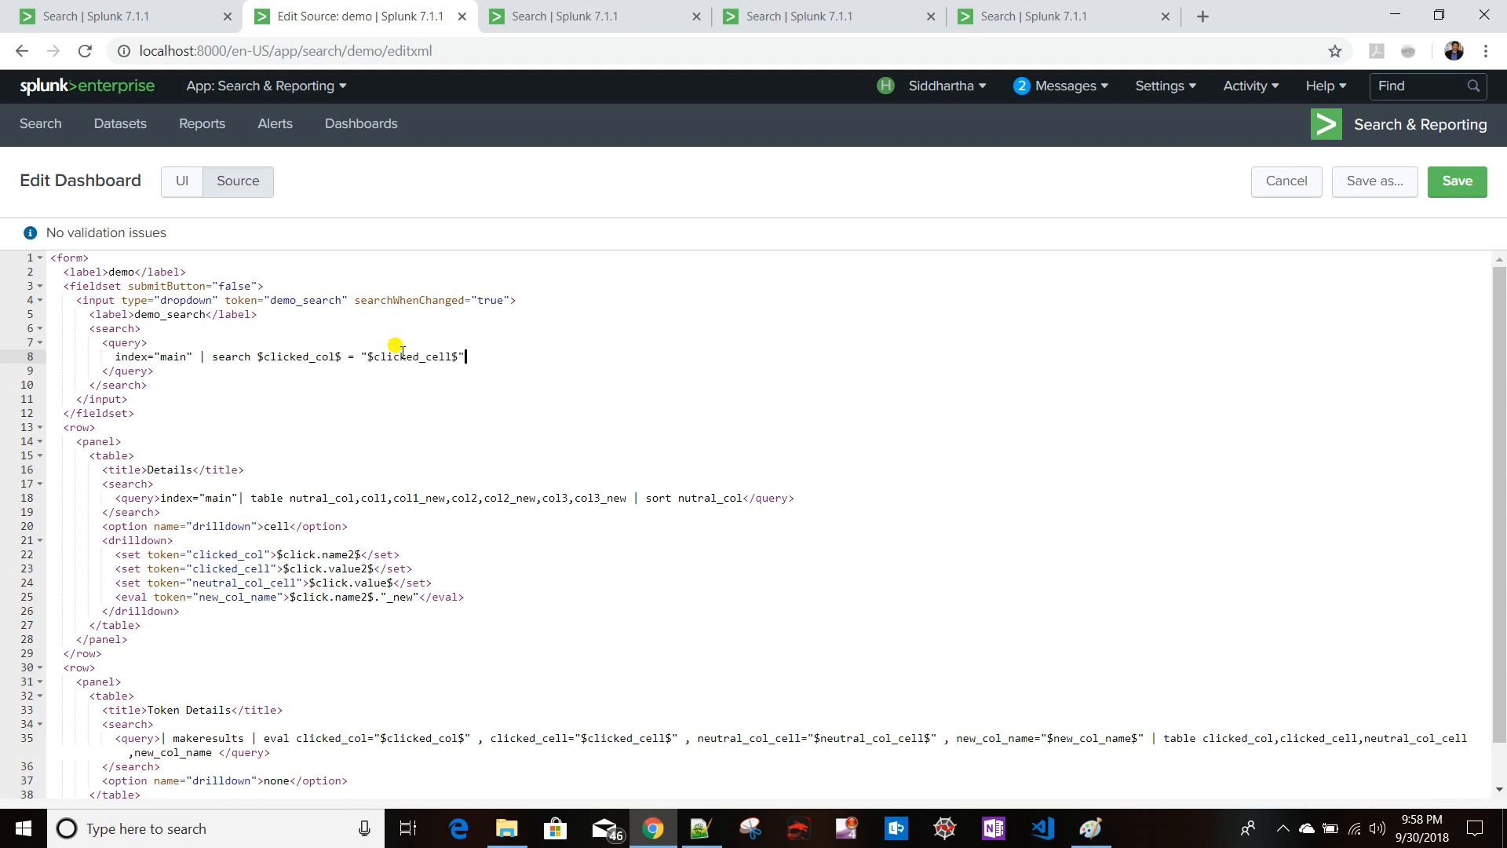
pyautogui.write('|')
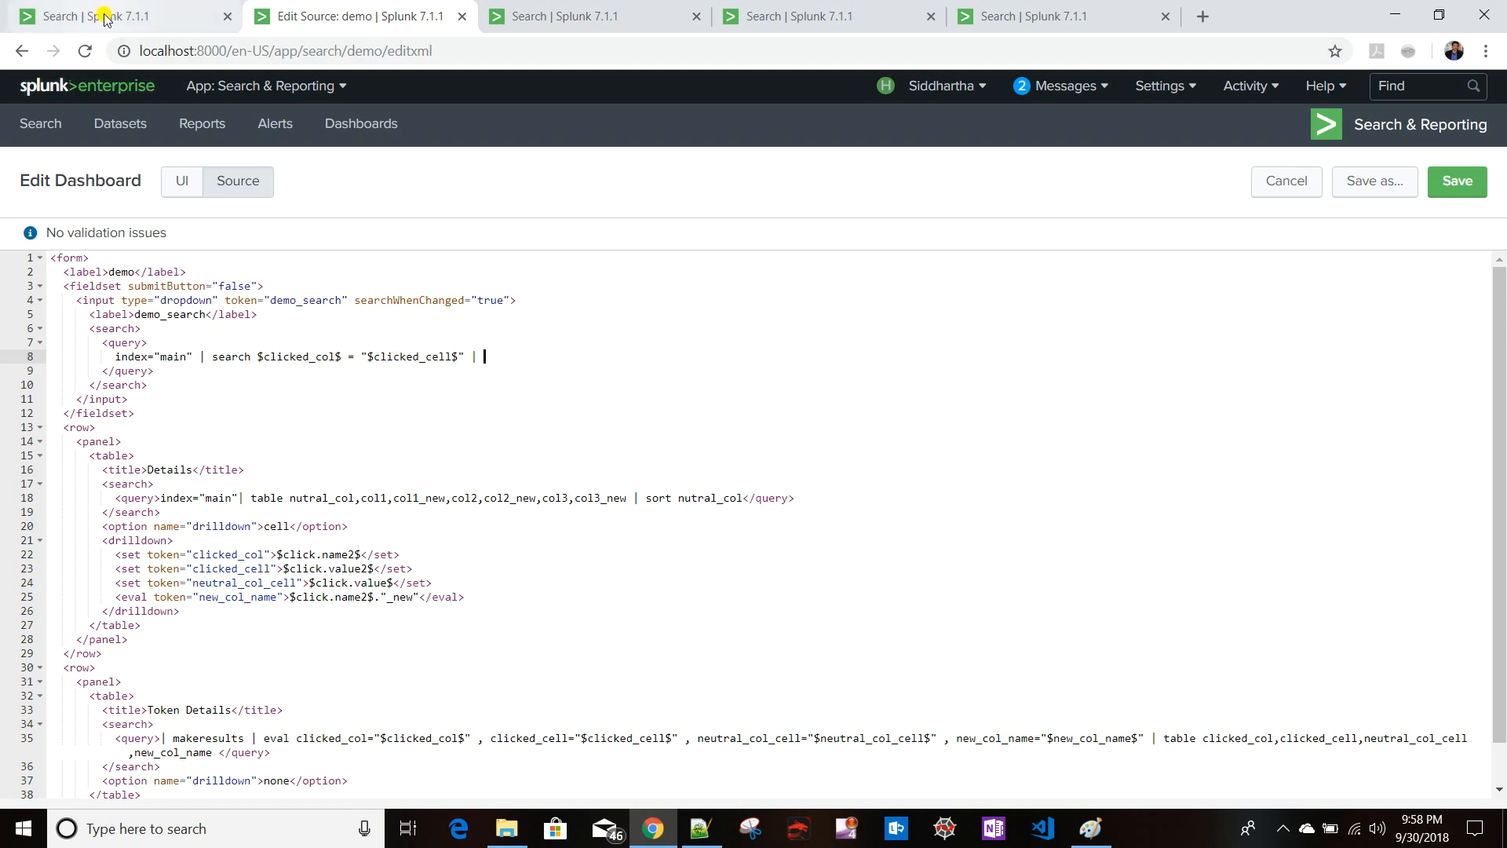
# - In the search tab, append | search col1="col1_val1" to the table query and run it
pyautogui.click(102, 15)
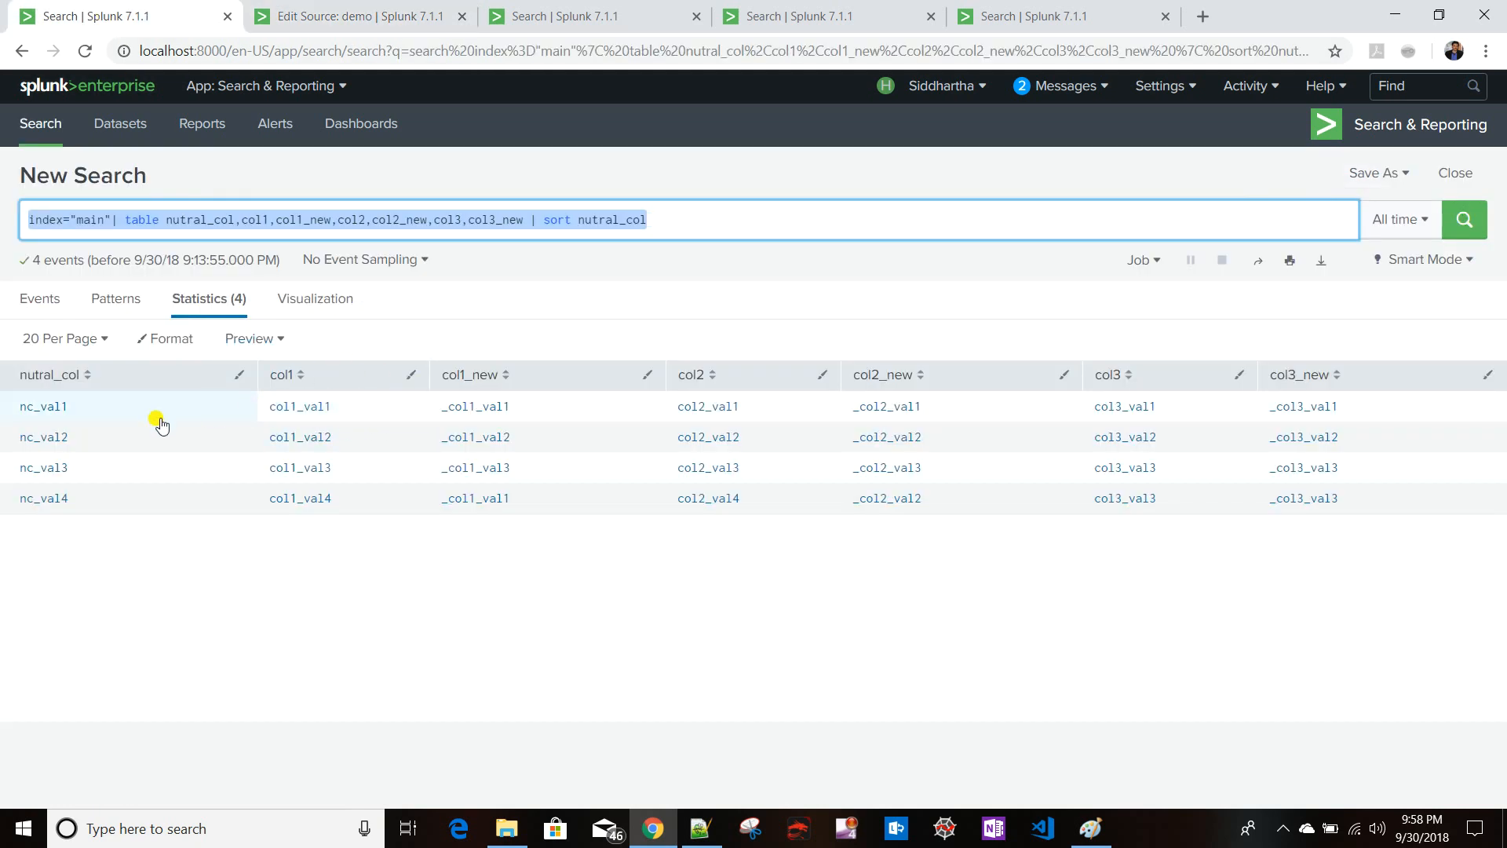
pyautogui.click(695, 220)
pyautogui.write('| ')
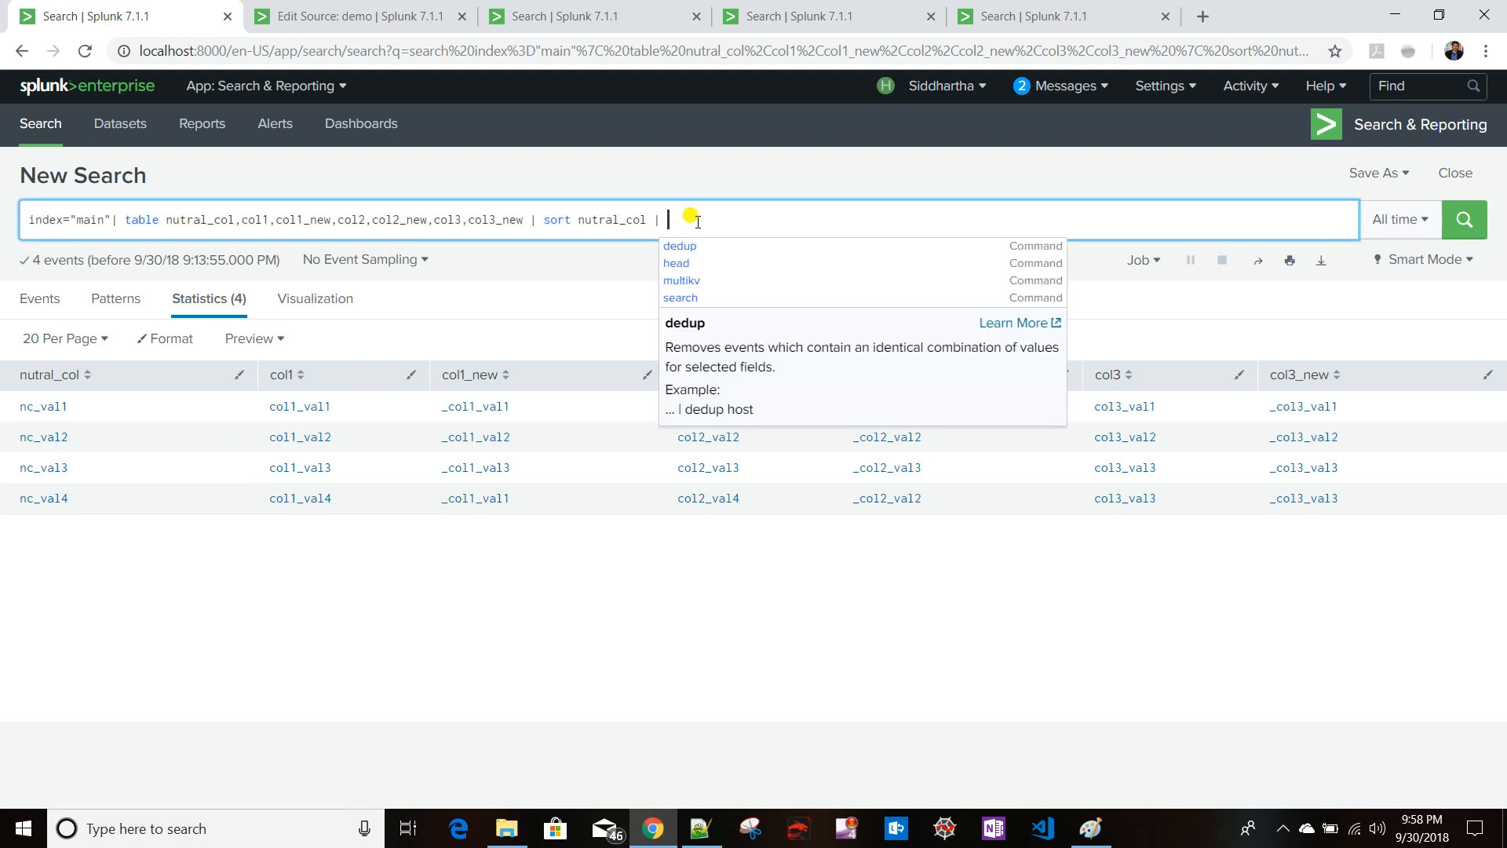
pyautogui.write('search col1-')
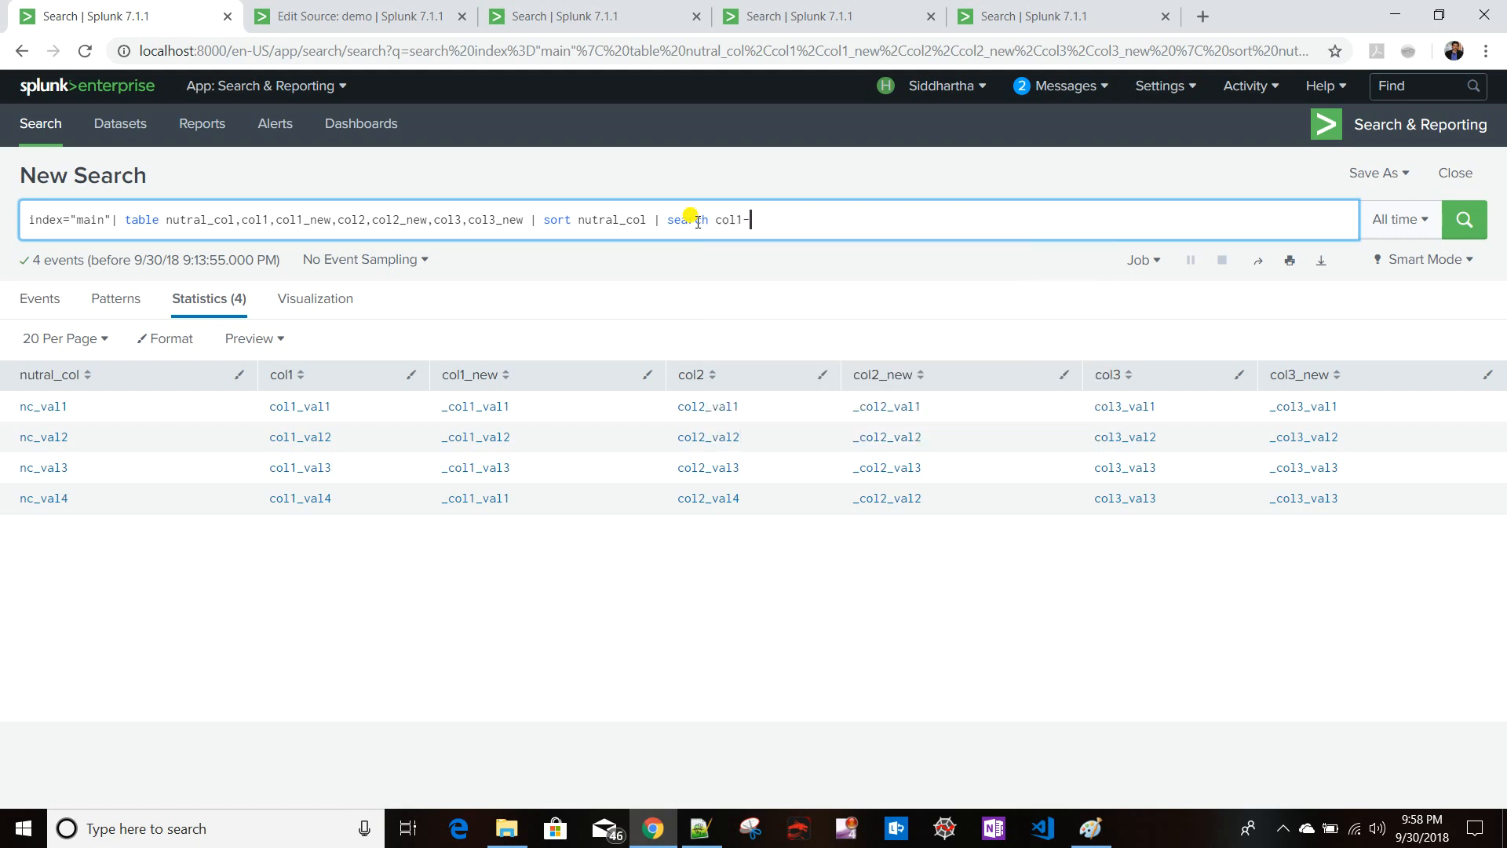
pyautogui.press('BackSpace')
pyautogui.write('=')
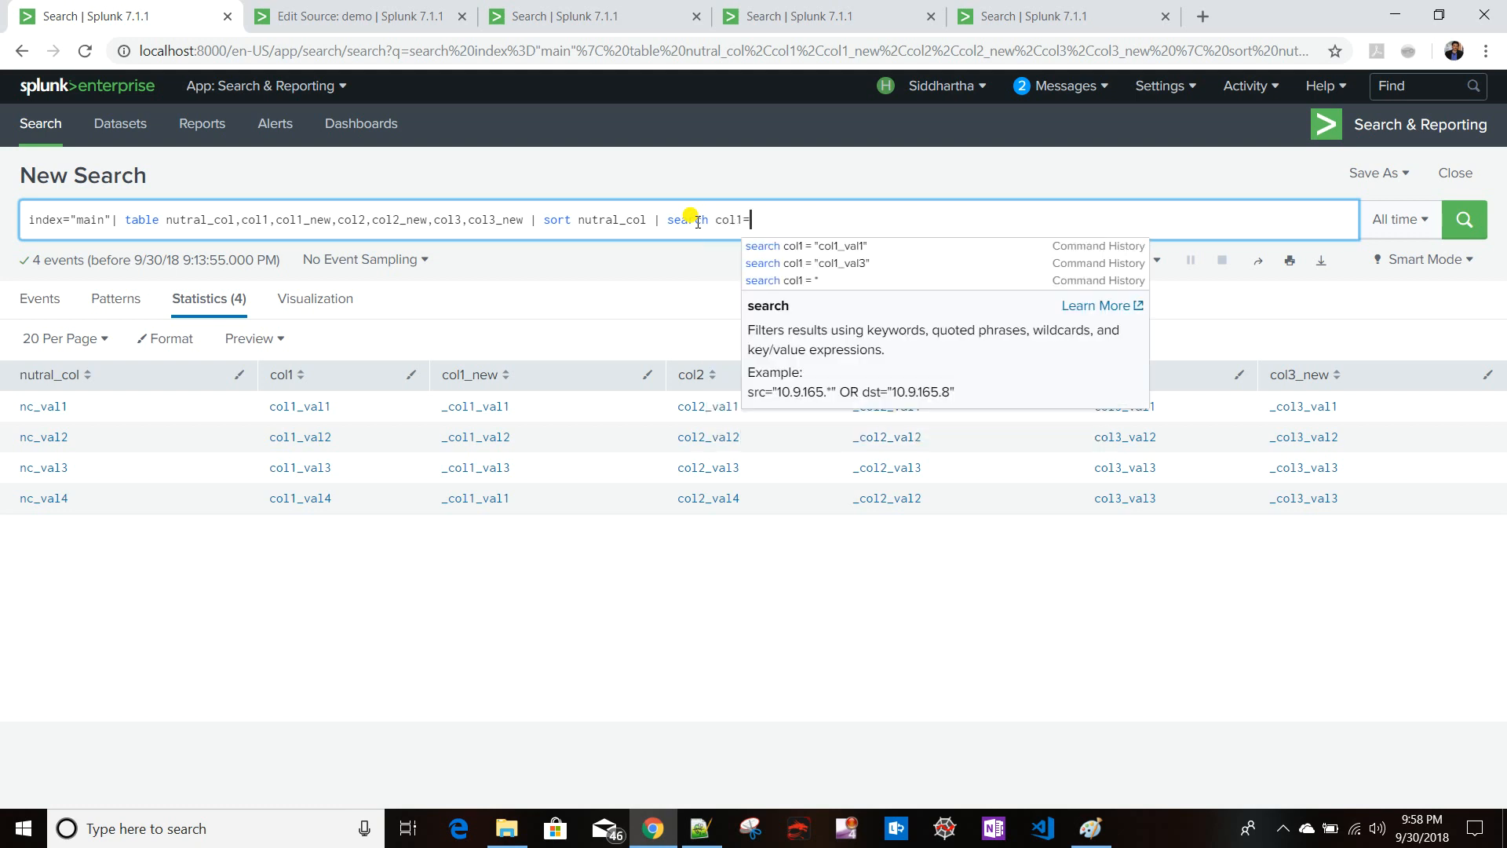
pyautogui.write('""')
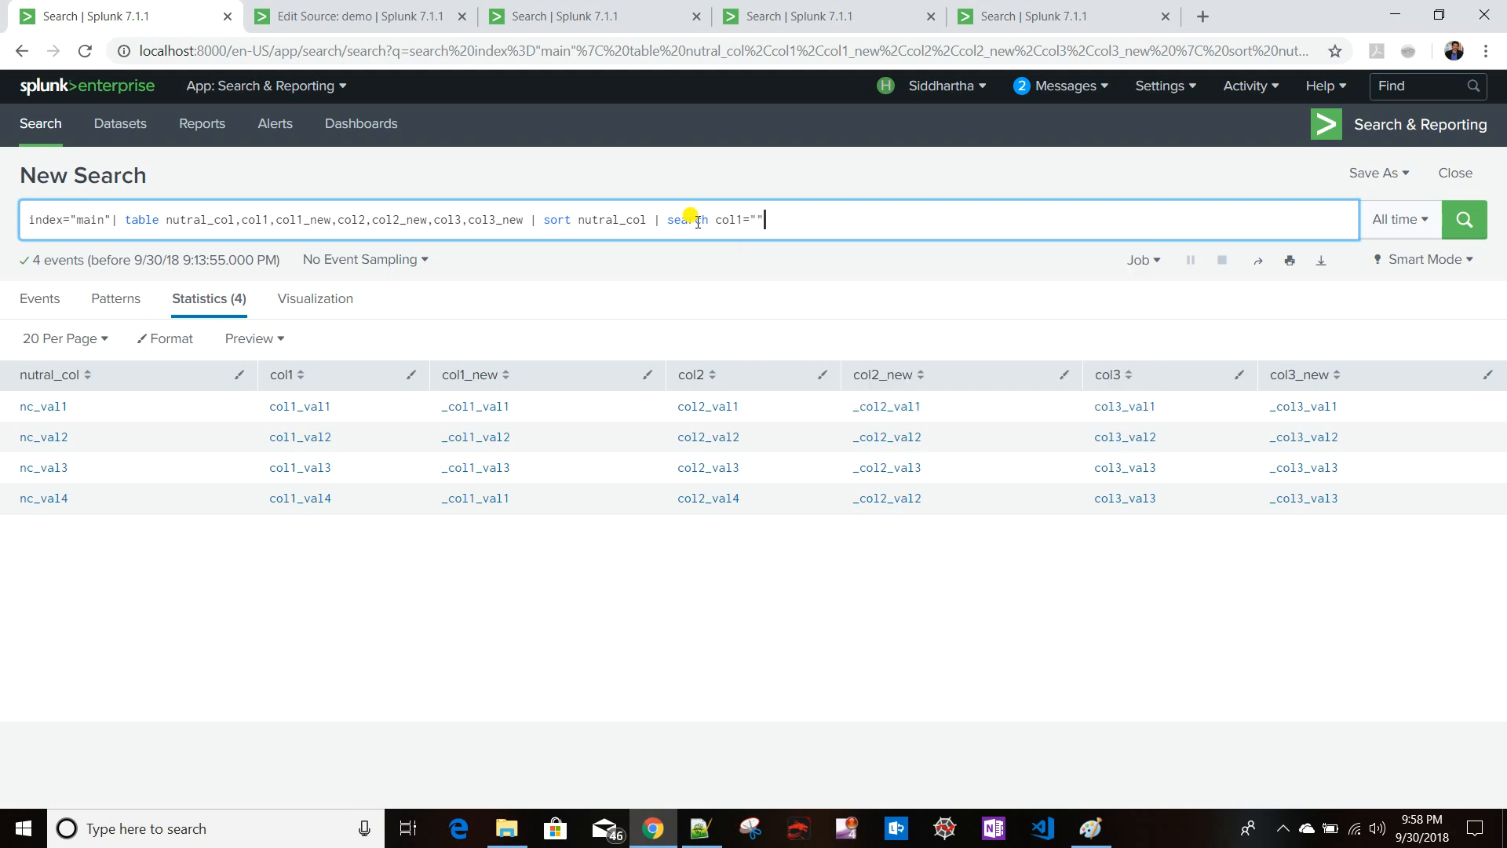
pyautogui.write('col1_val1')
pyautogui.press('Return')
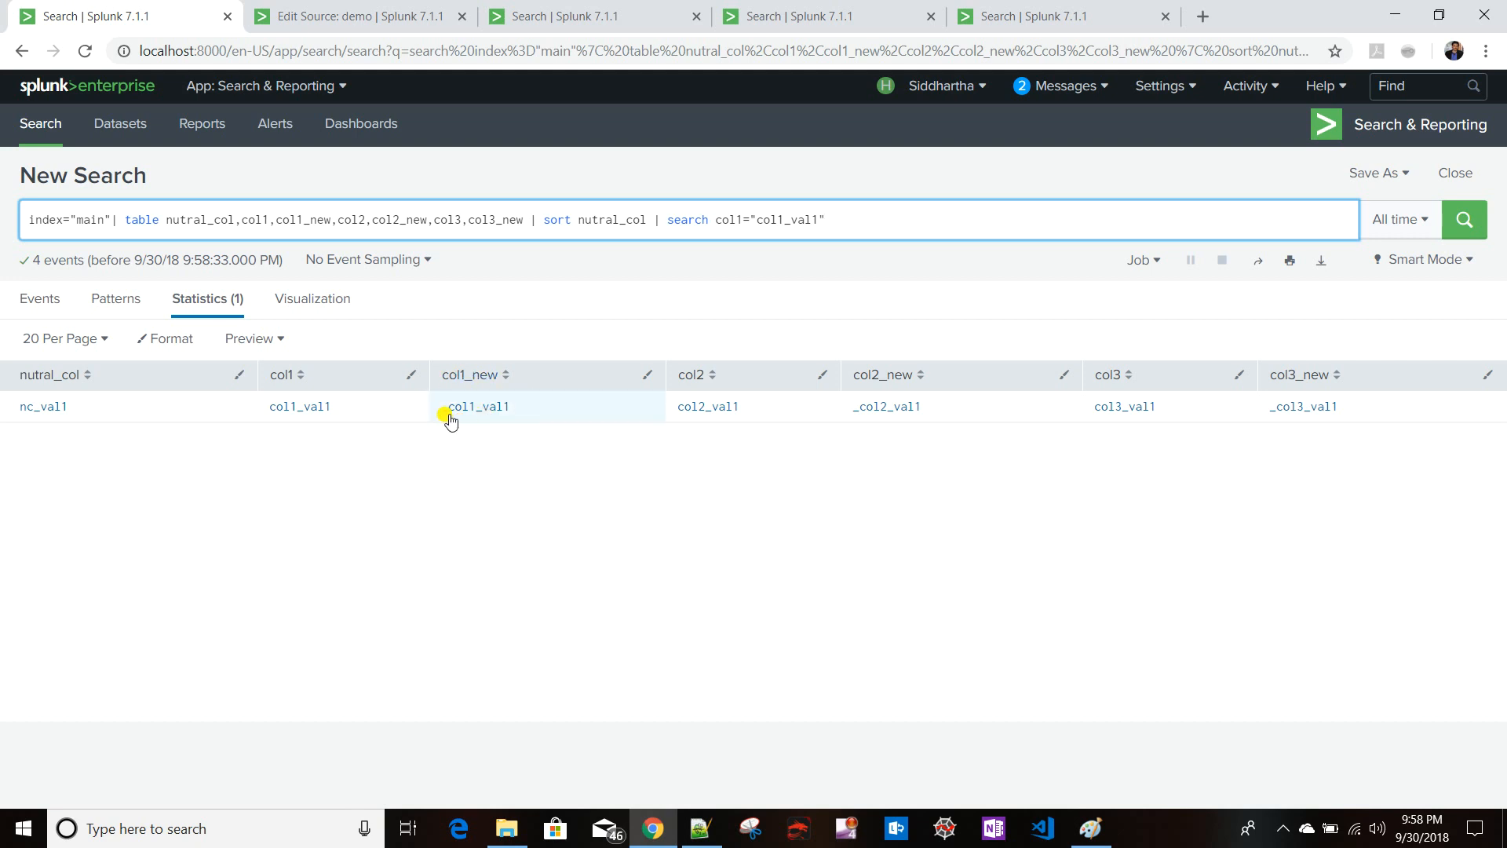
# - In the dashboard source, append | eval new_col_val = $new_col_name$ | table to the dropdown's query
pyautogui.click(362, 15)
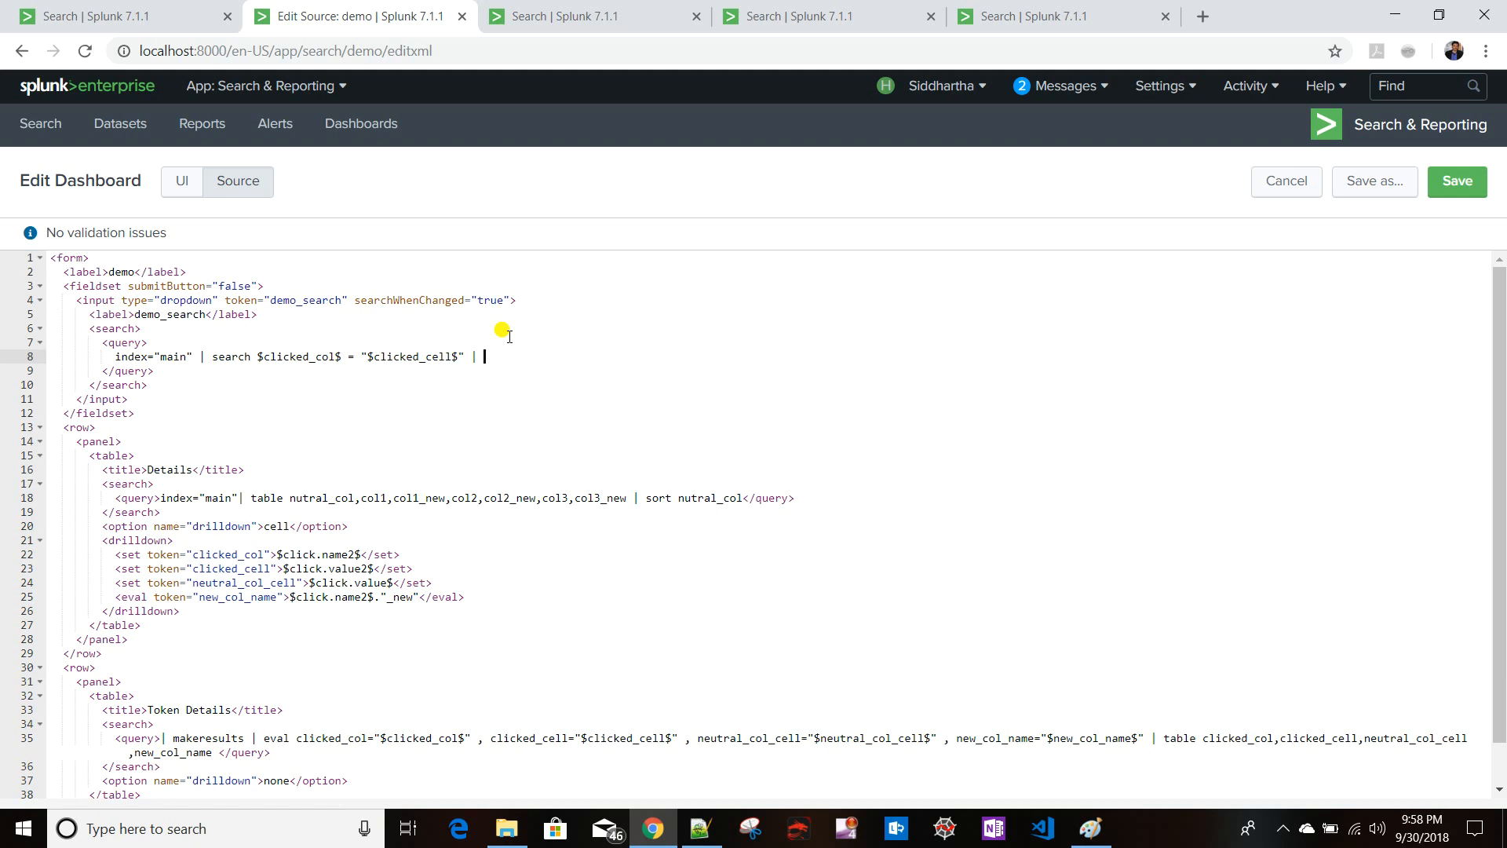
pyautogui.write('eval new_col_val =')
pyautogui.moveTo(201, 601); pyautogui.dragTo(277, 600)
pyautogui.hotkey('ctrl', 'c')
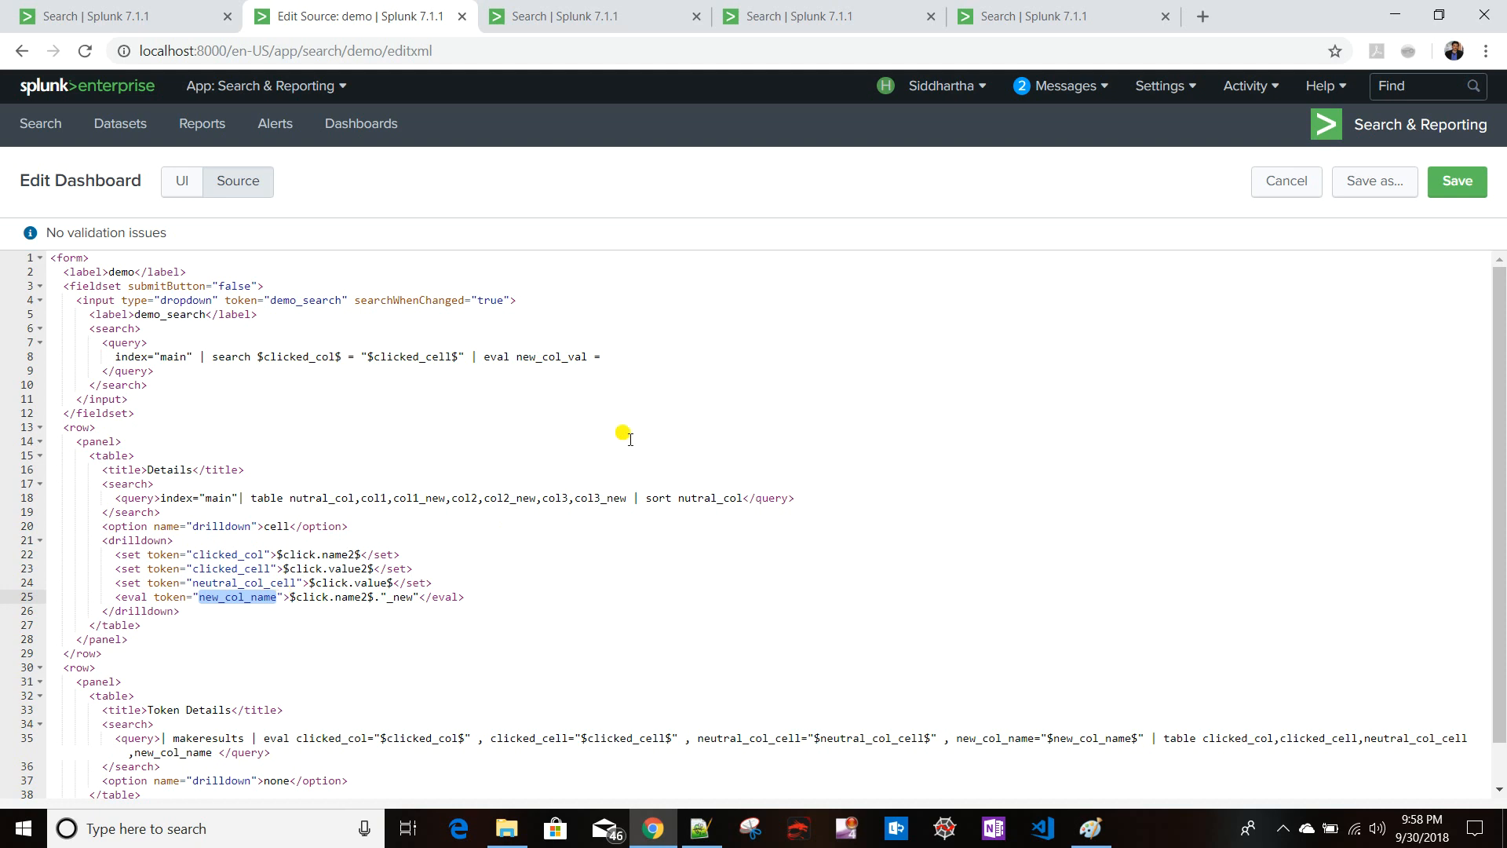
pyautogui.click(627, 358)
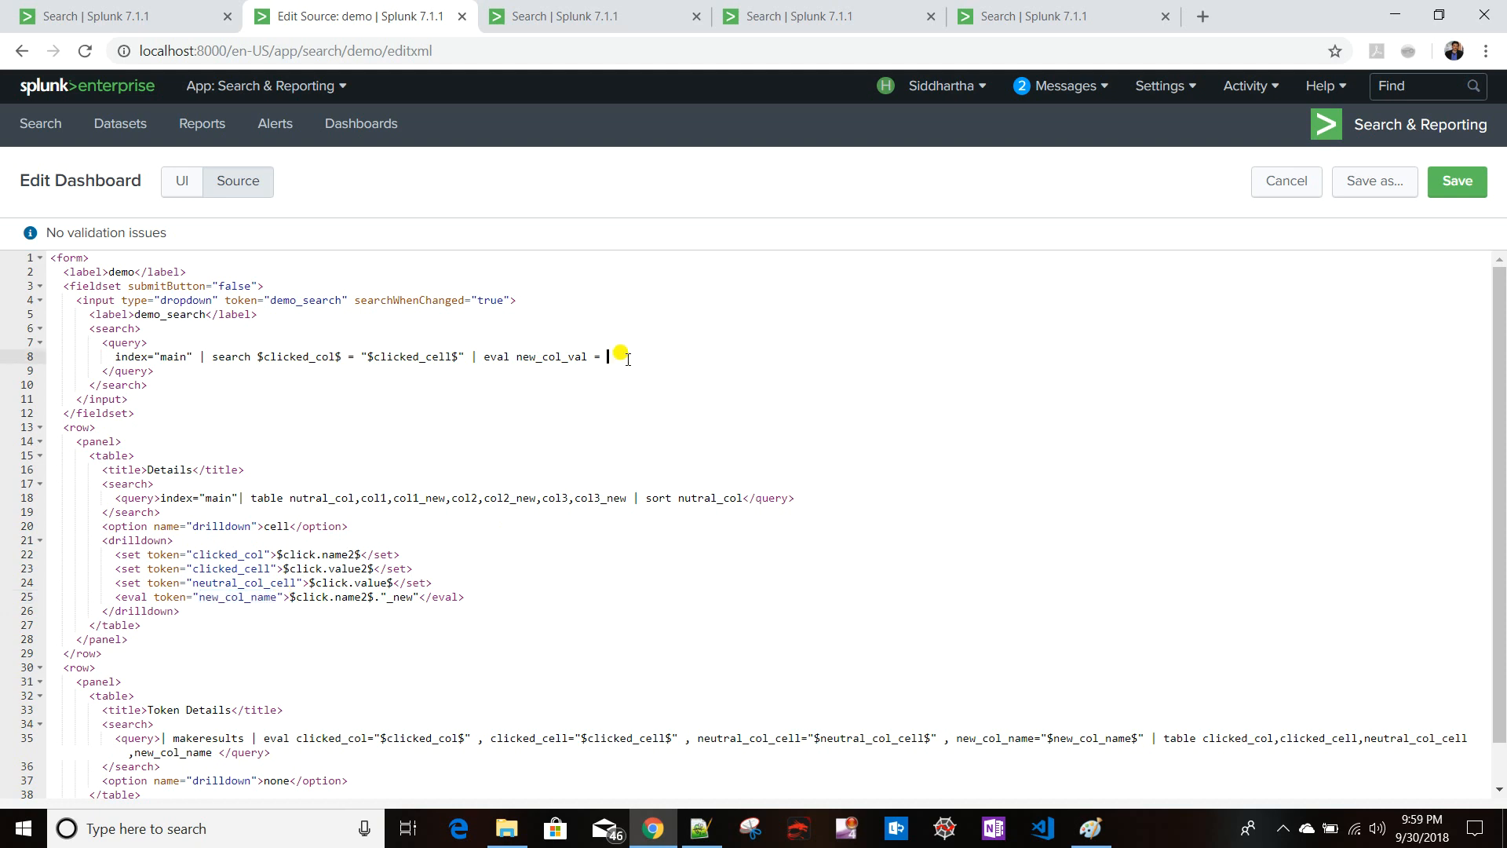
pyautogui.write('$n')
pyautogui.hotkey('ctrl', 'v')
pyautogui.write('| table')
# - Complete the dropdown's table command with new_col_val and save the dashboard
pyautogui.moveTo(516, 358); pyautogui.dragTo(589, 358)
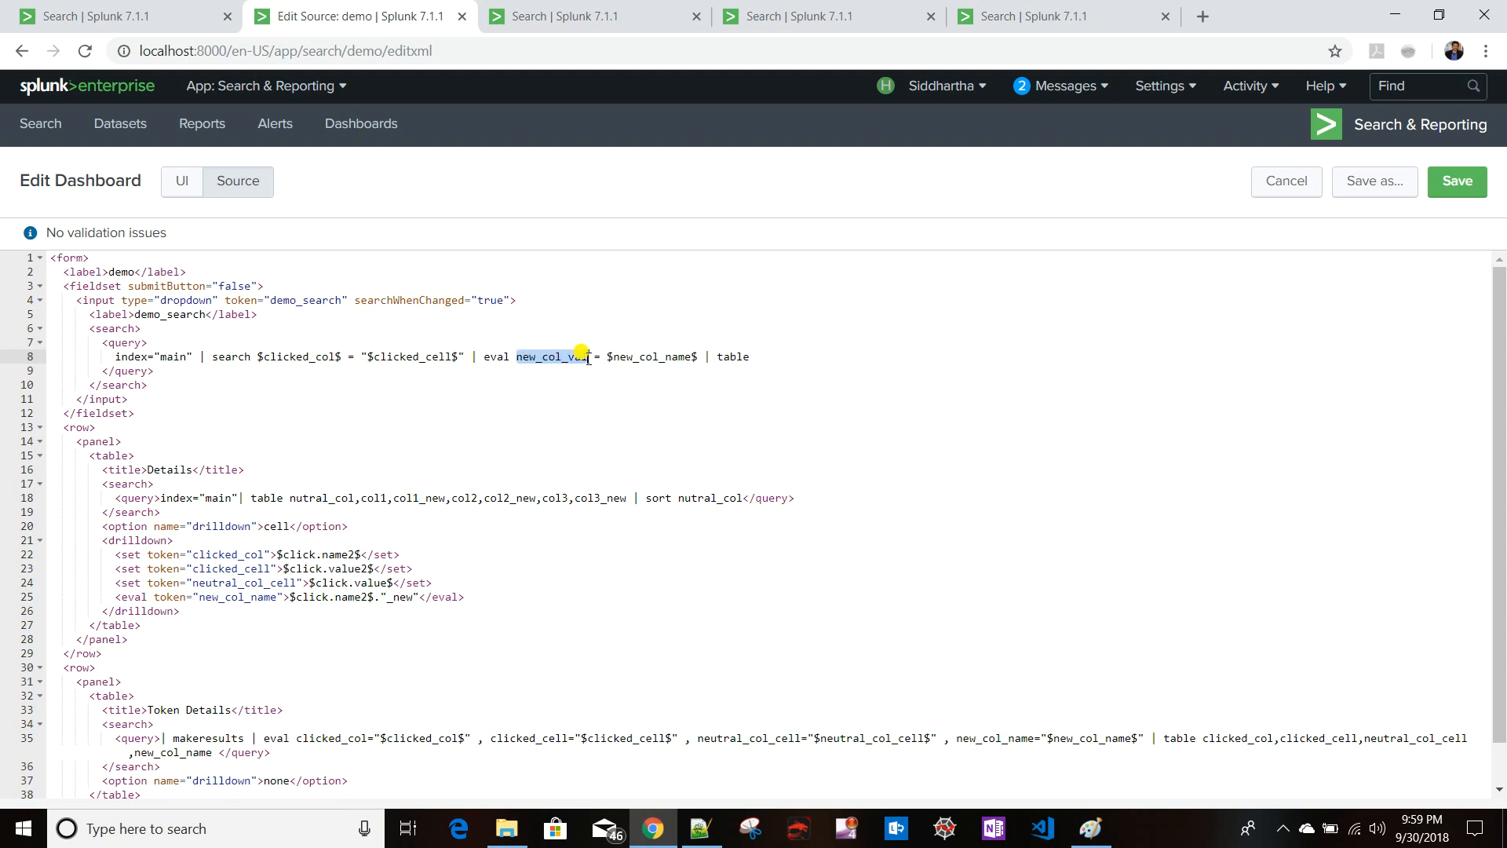
pyautogui.hotkey('ctrl', 'c')
pyautogui.click(827, 357)
pyautogui.hotkey('ctrl', 'v')
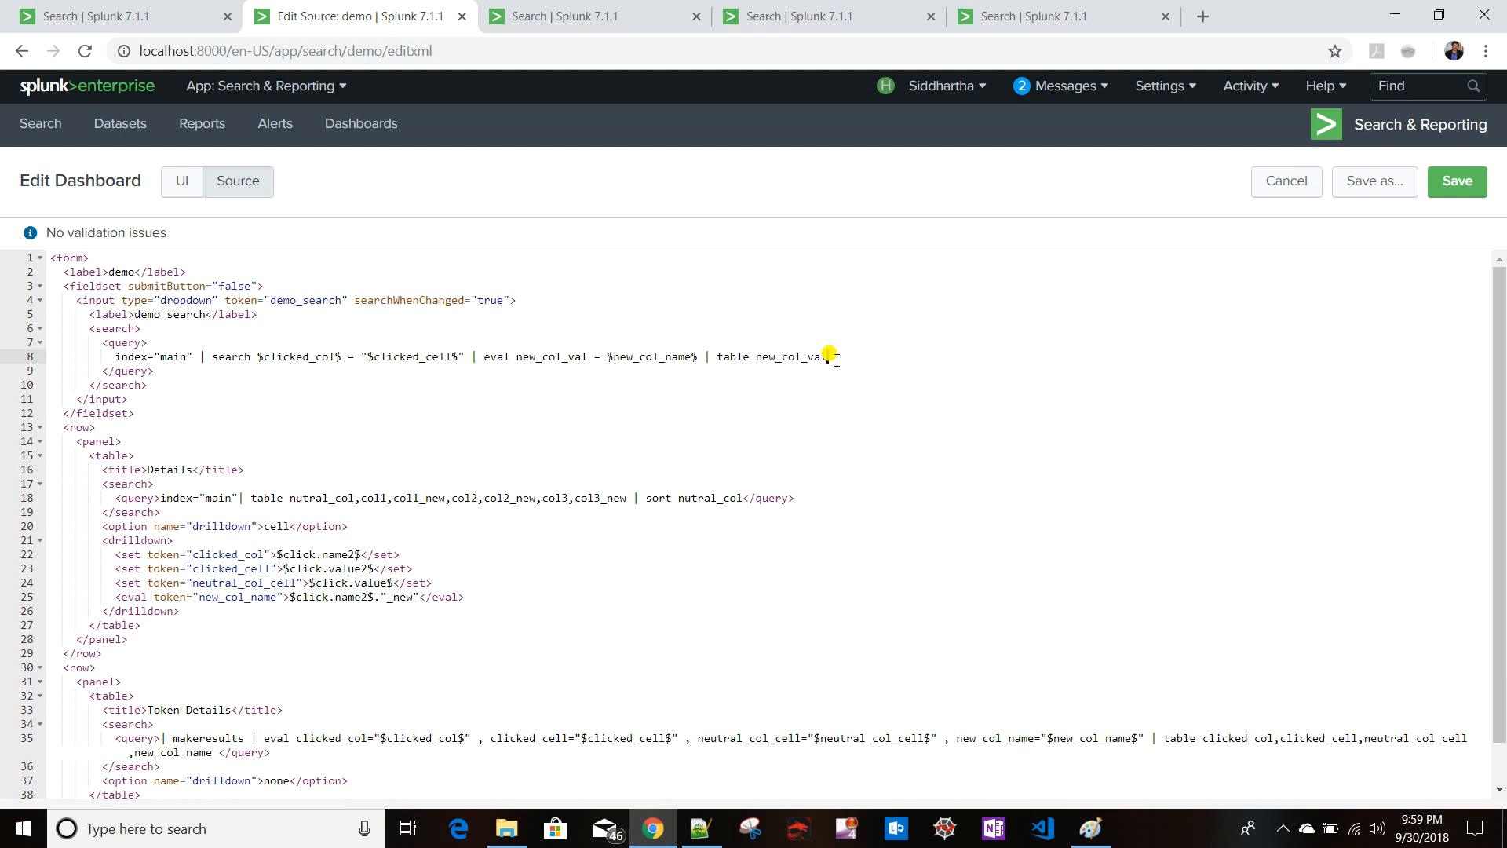
pyautogui.click(1465, 186)
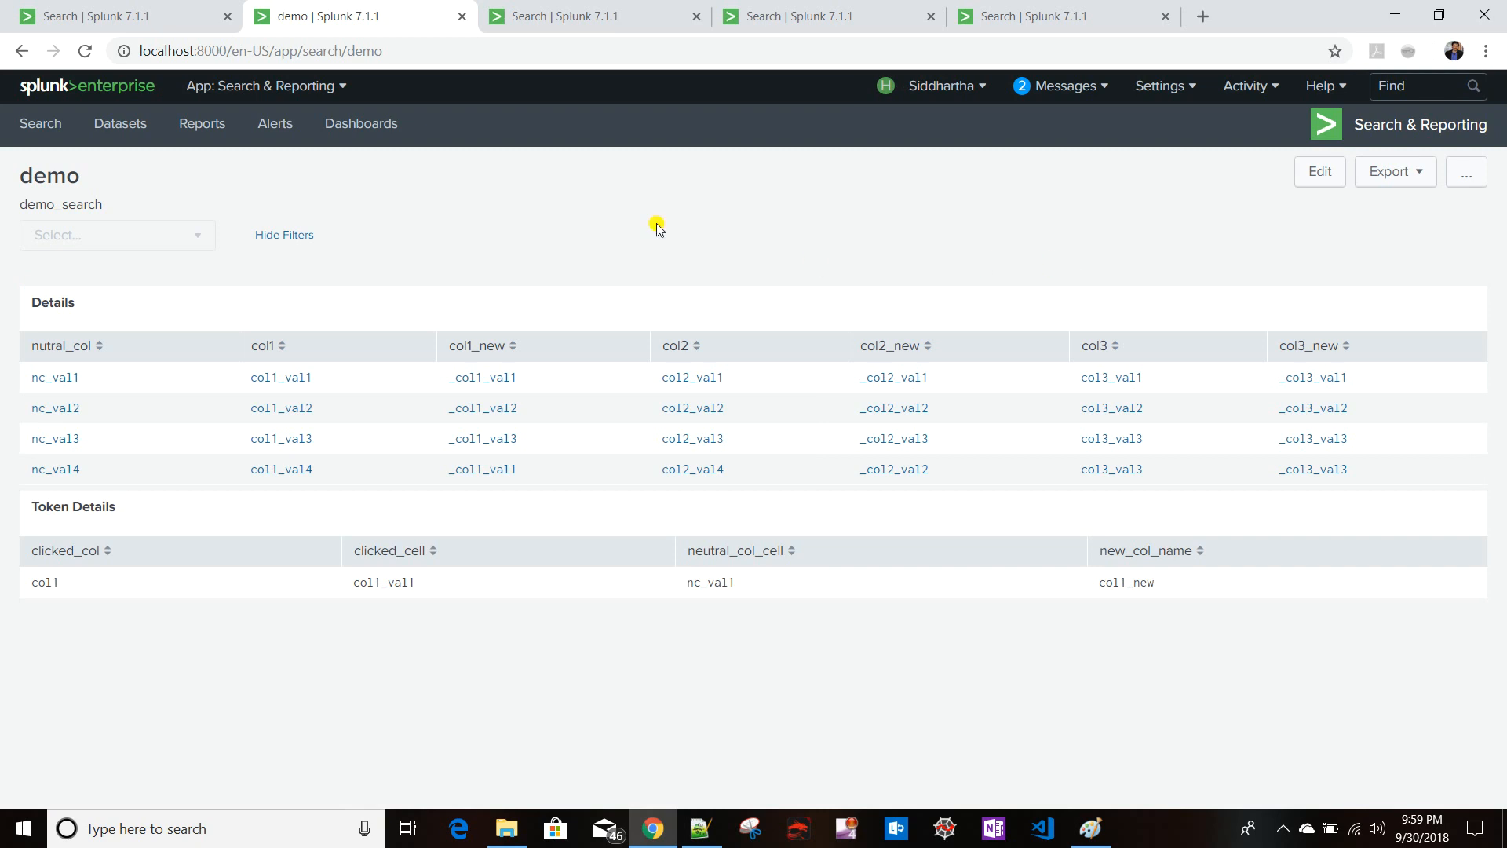
# - Reload the dashboard and select the col1_val1 cell to test the drilldown tokens
pyautogui.click(485, 49)
pyautogui.press('Return')
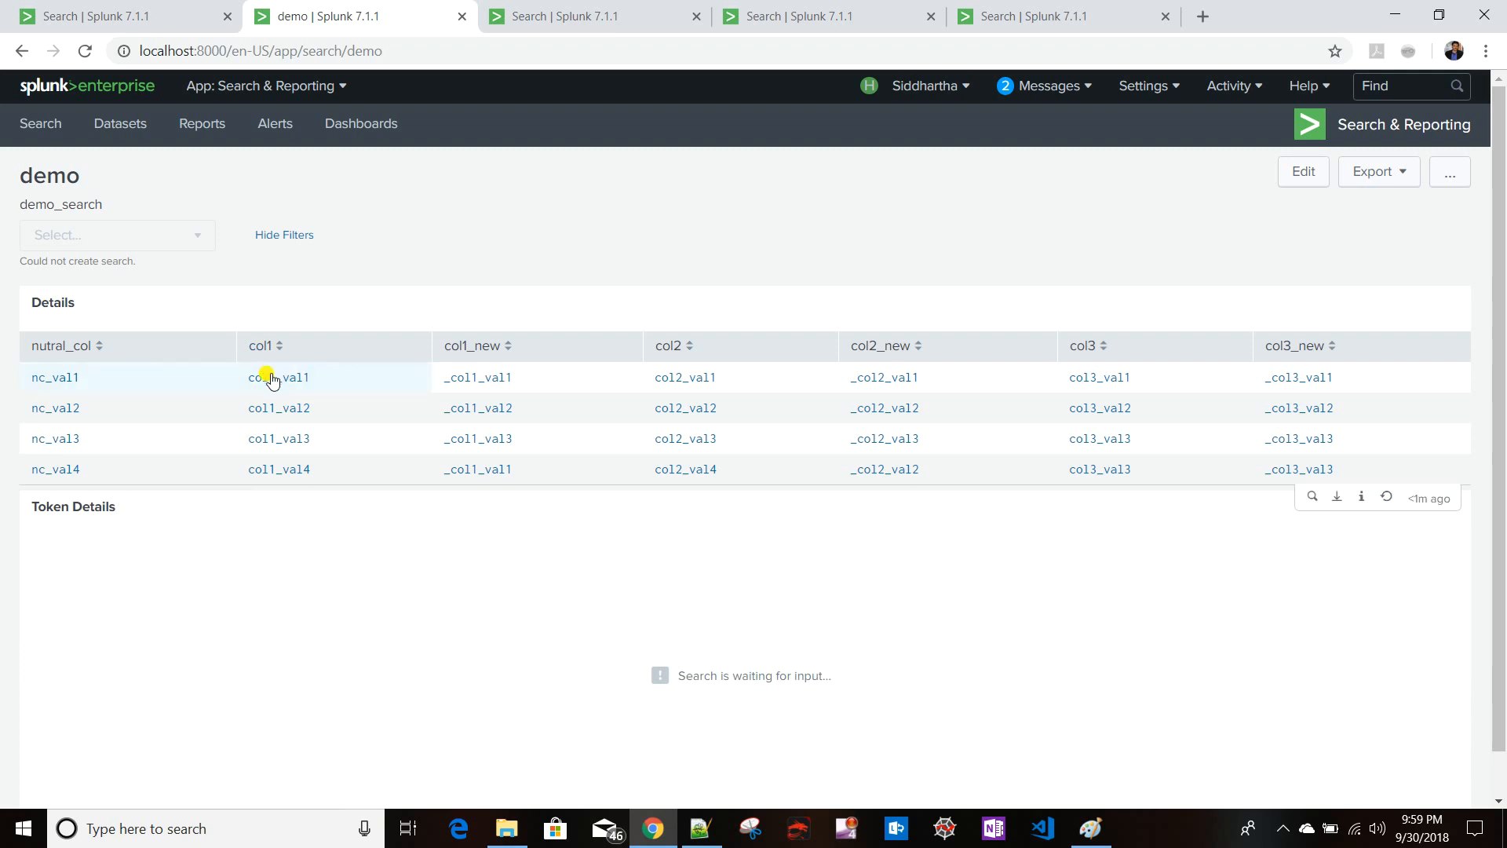
pyautogui.click(273, 378)
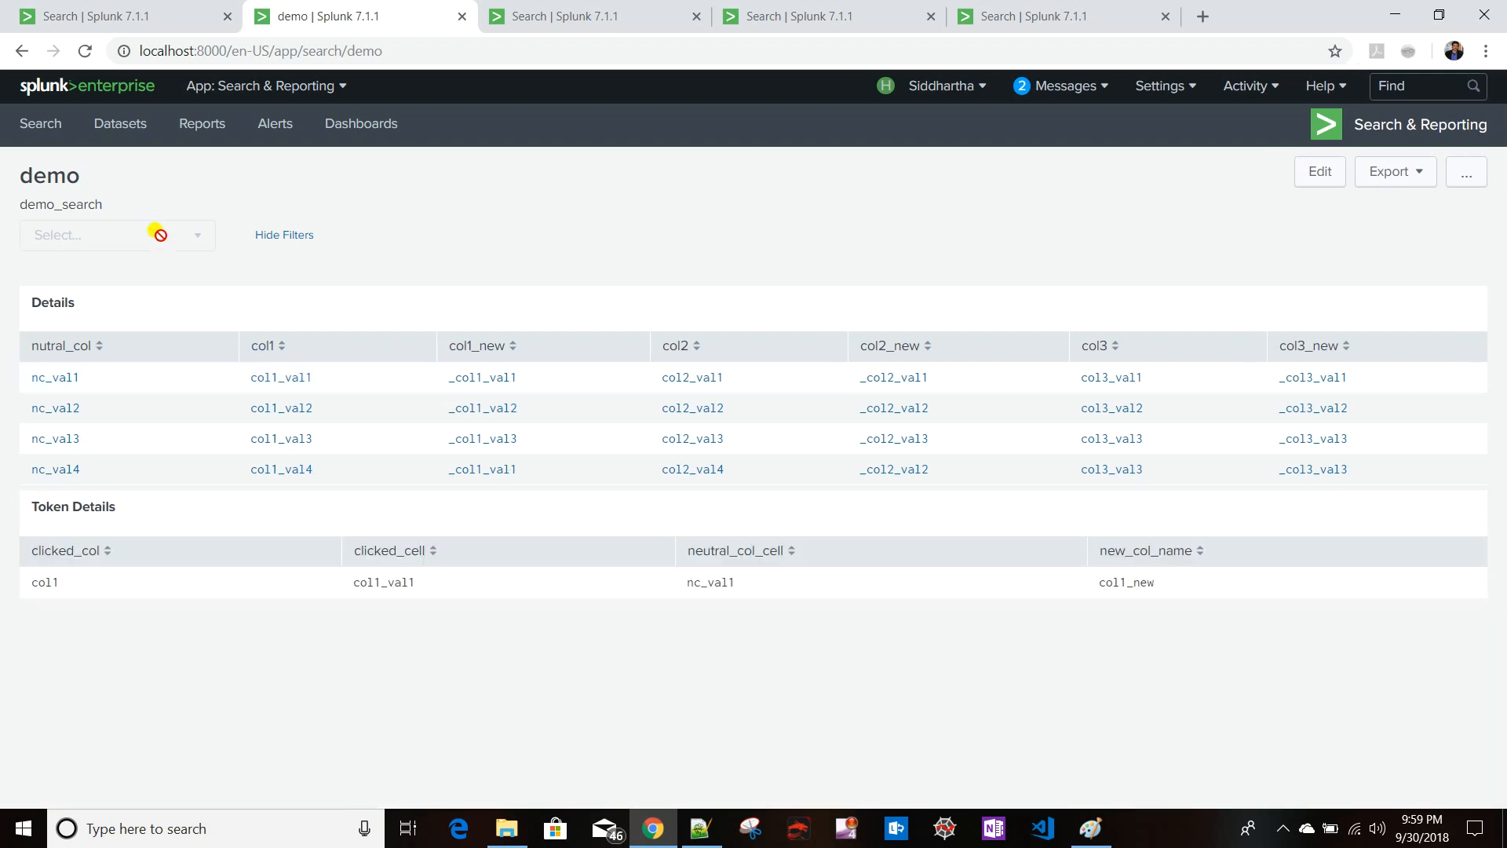
# - Set the dropdown's Field For Label and Field For Value to new_col_val in its input settings and apply
pyautogui.click(1324, 184)
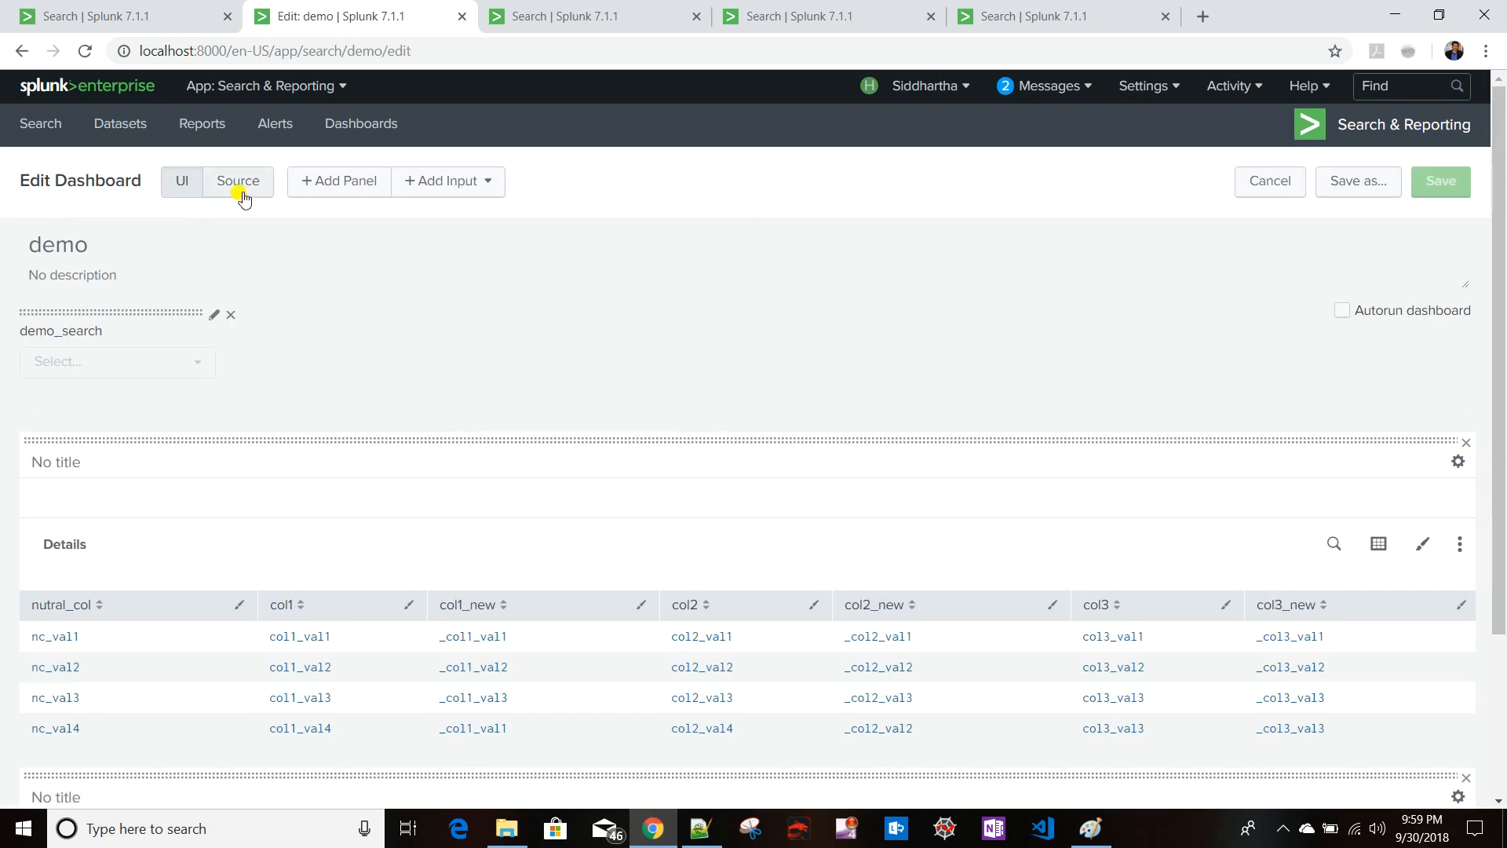
pyautogui.click(245, 198)
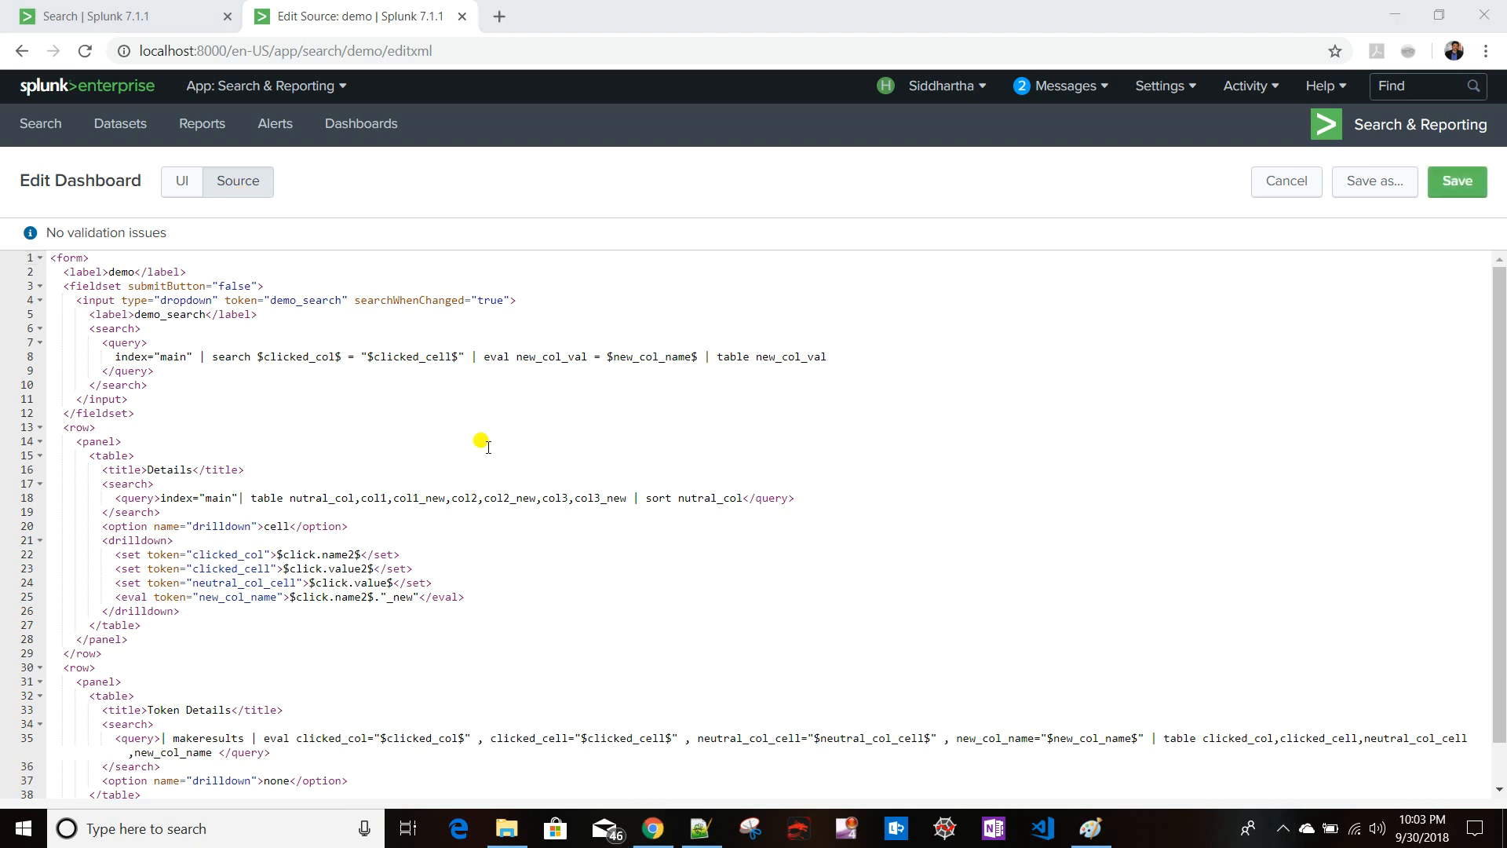
pyautogui.click(282, 328)
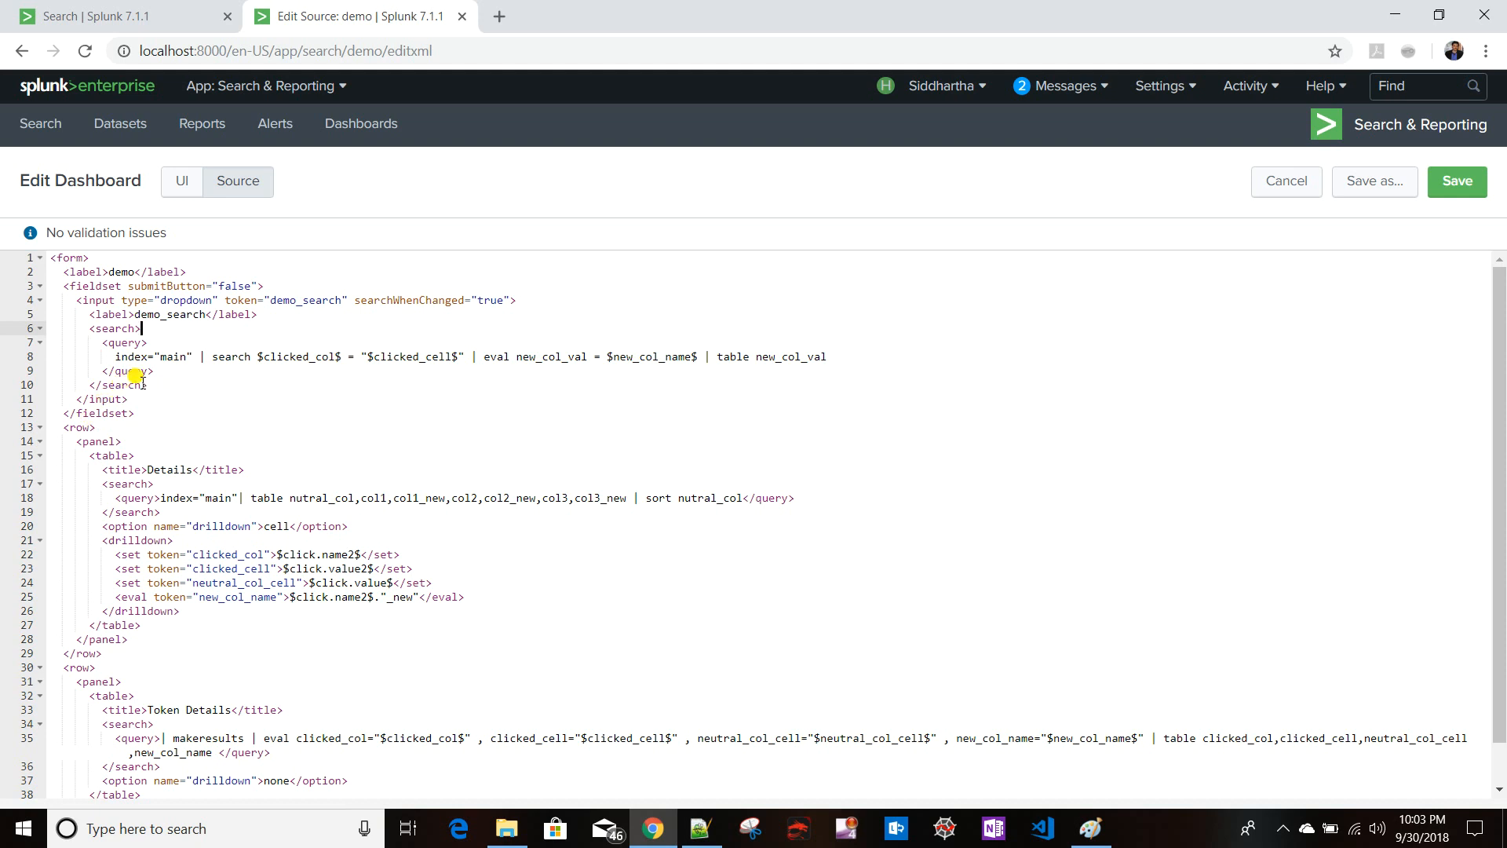
pyautogui.moveTo(756, 357); pyautogui.dragTo(830, 358)
pyautogui.click(174, 185)
pyautogui.click(212, 314)
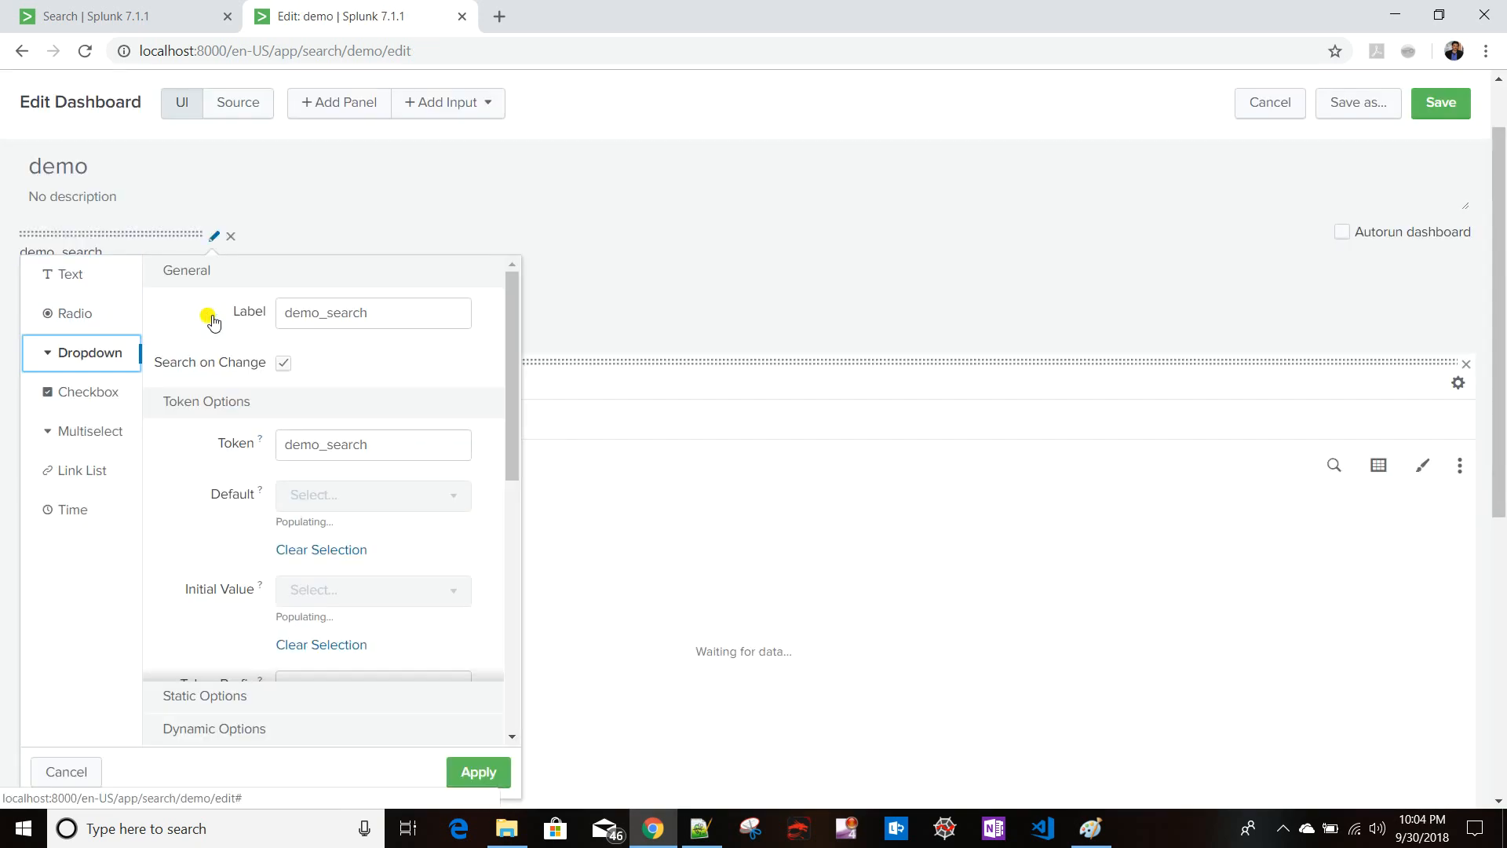
pyautogui.scroll(-3, 236, 392)
pyautogui.scroll(-3, 194, 400)
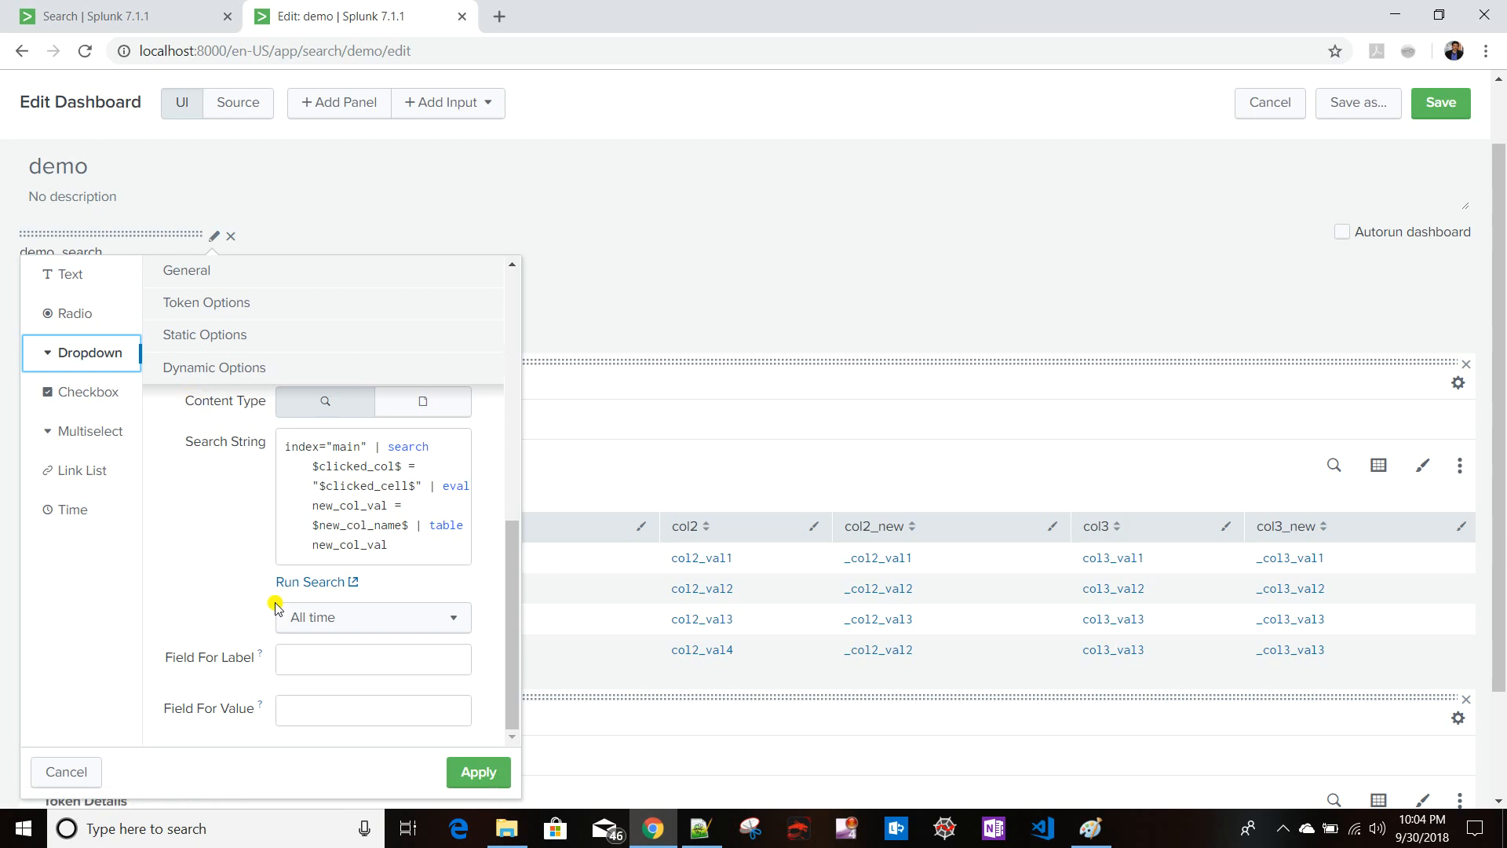
pyautogui.click(303, 658)
pyautogui.hotkey('ctrl', 'v')
pyautogui.click(314, 707)
pyautogui.hotkey('ctrl', 'v')
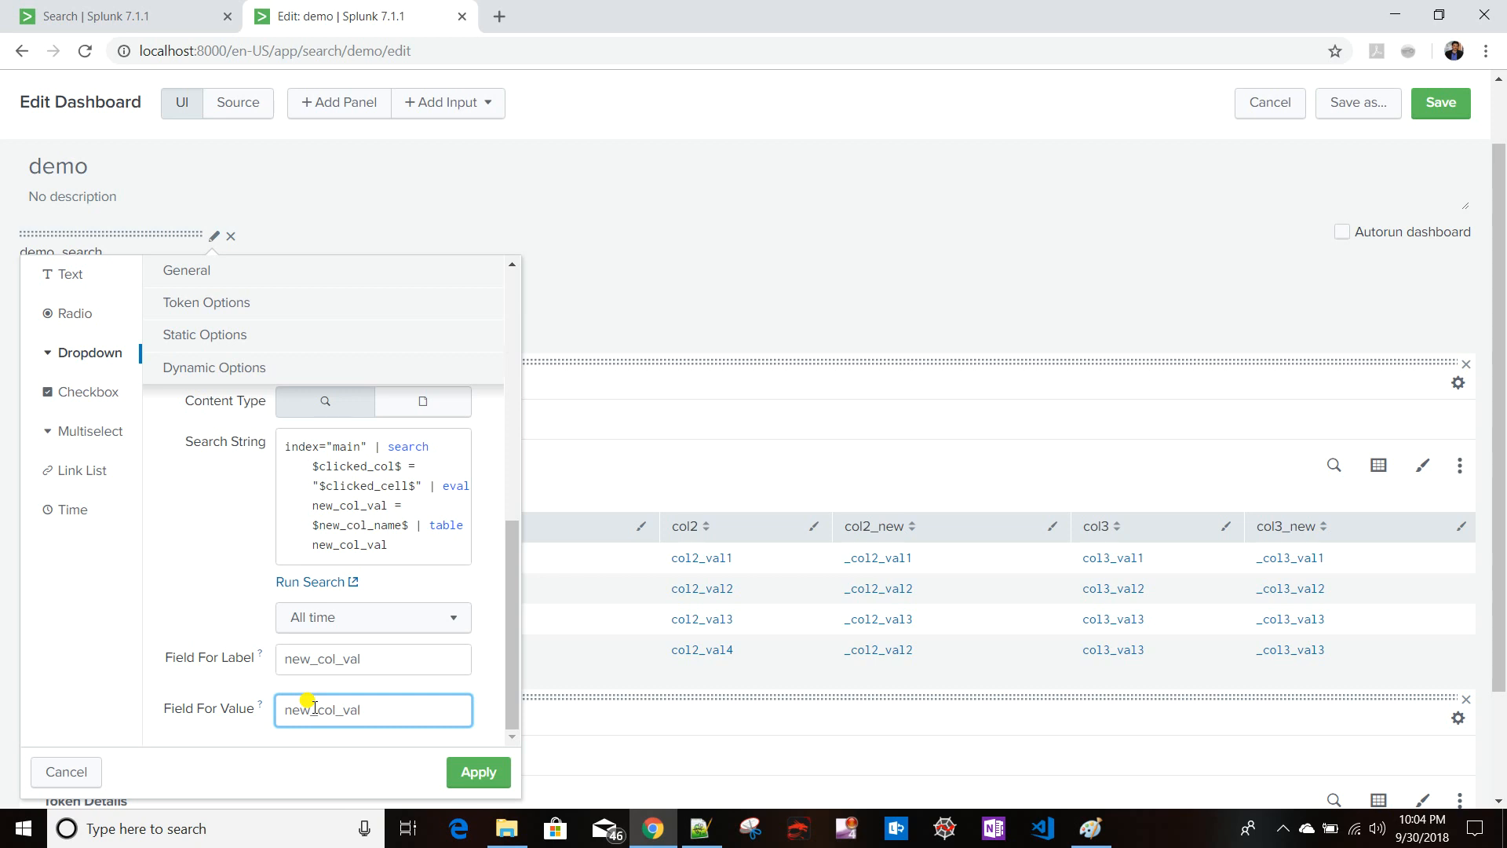
pyautogui.click(479, 772)
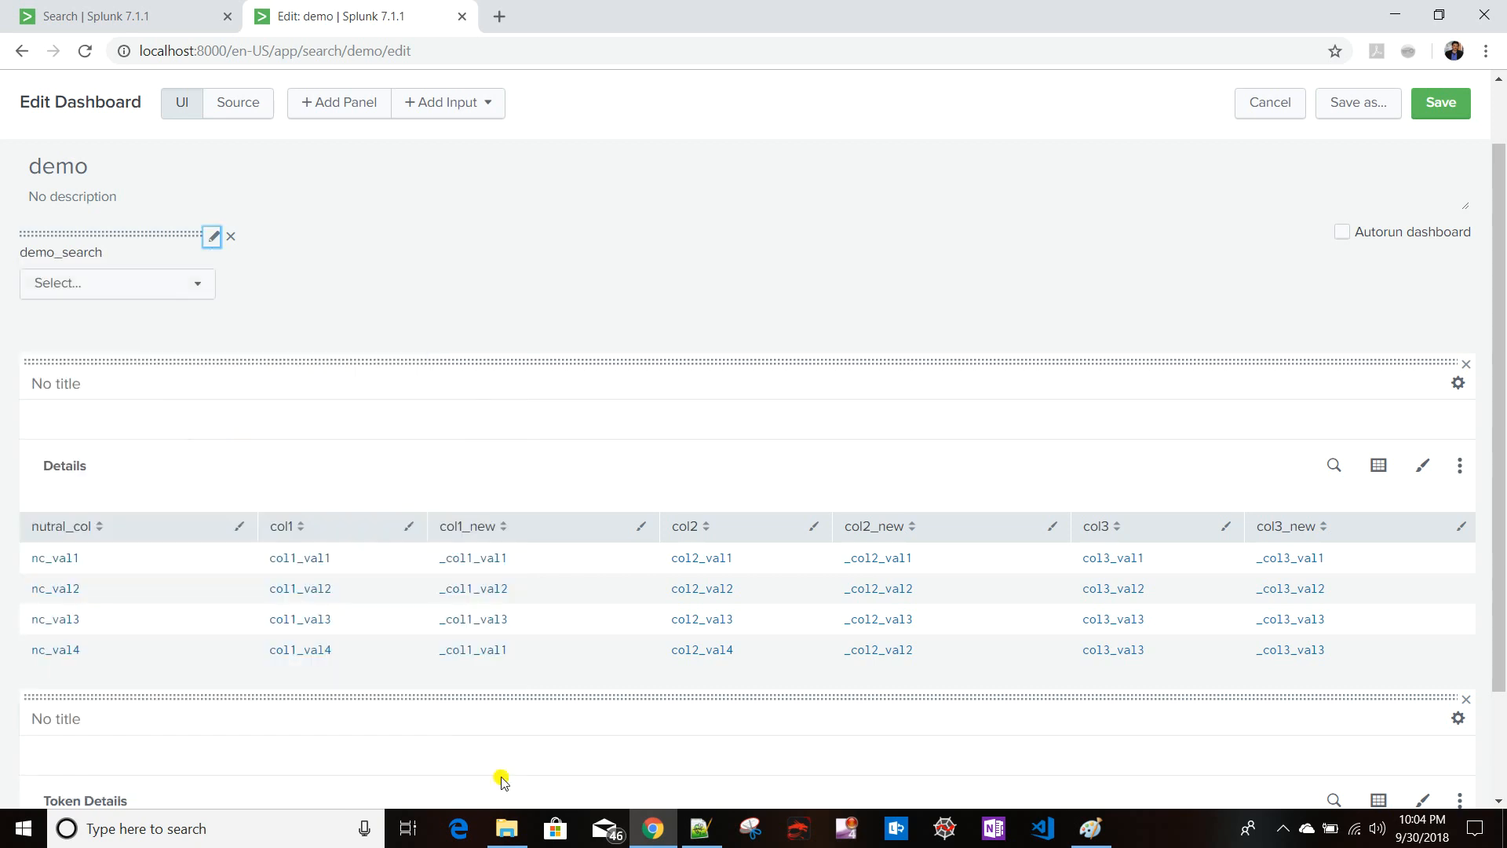
# - Add <selectFirstChoice>true</selectFirstChoice> to the dropdown input in the source and save the dashboard
pyautogui.click(233, 110)
pyautogui.click(383, 412)
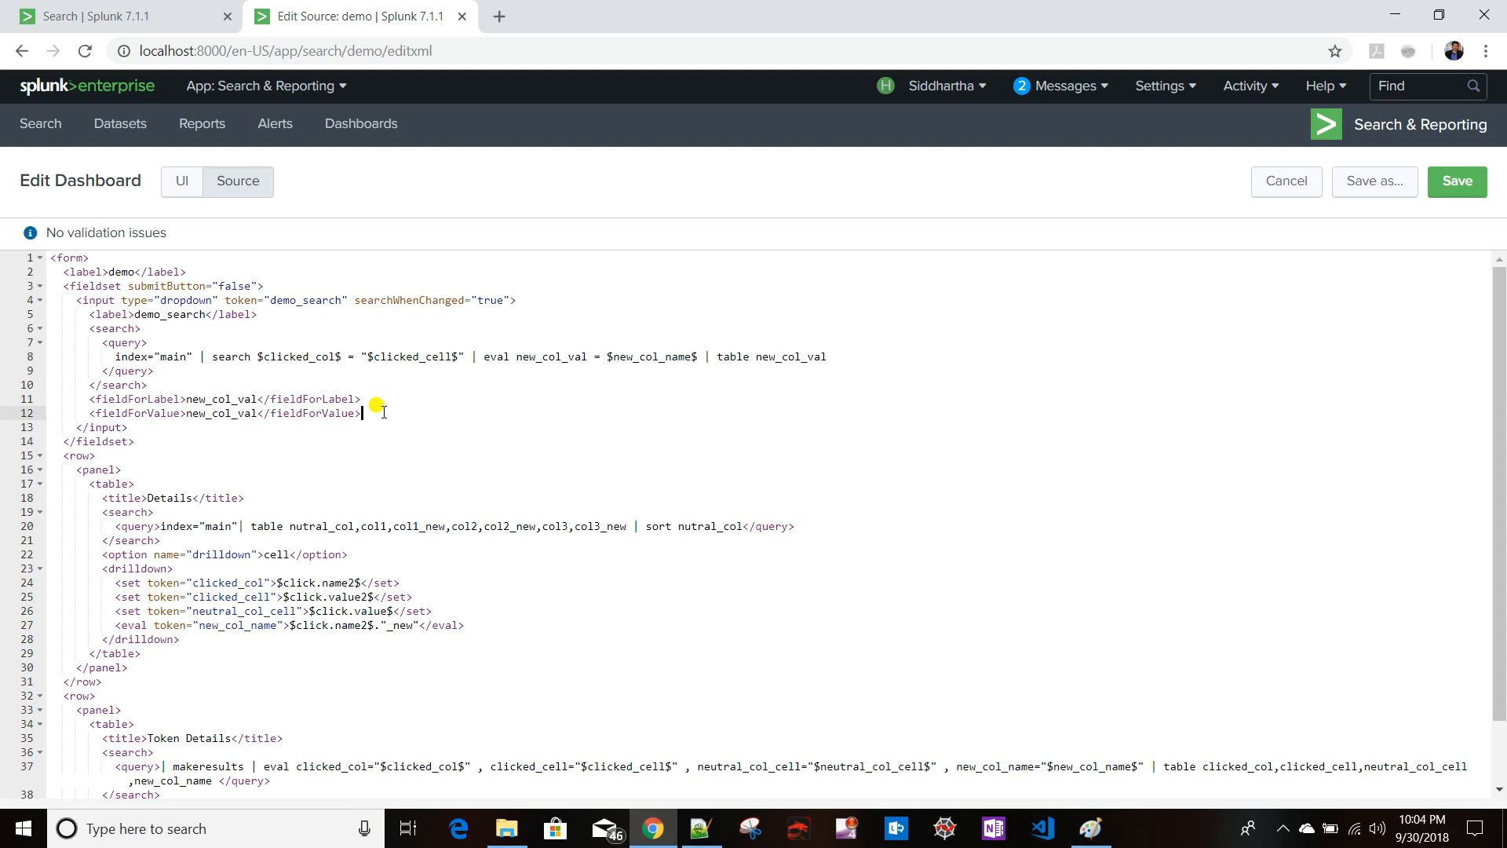
pyautogui.press('Return')
pyautogui.write('<')
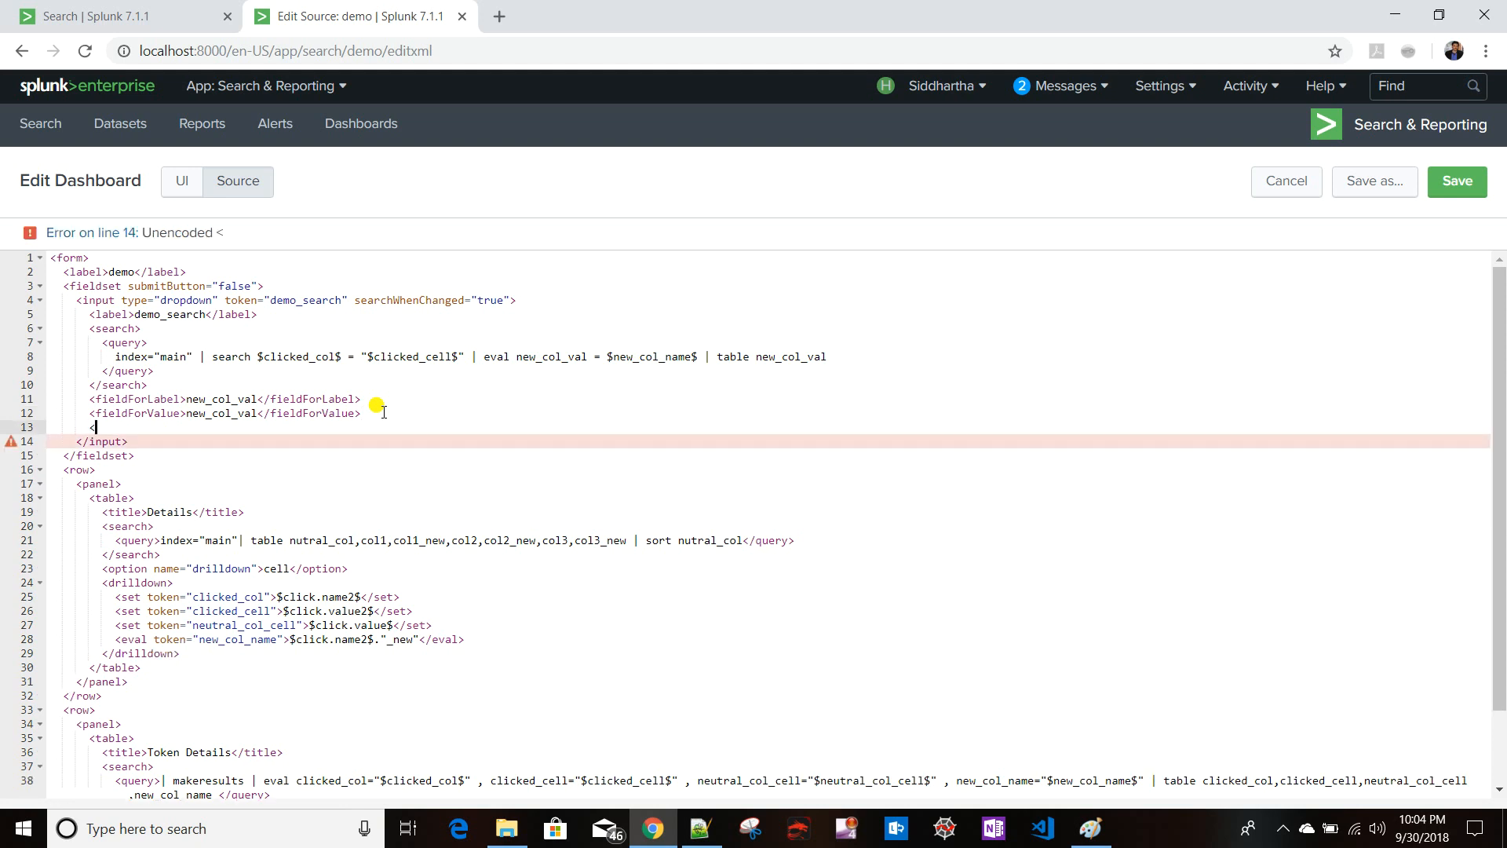
pyautogui.write('selectFir')
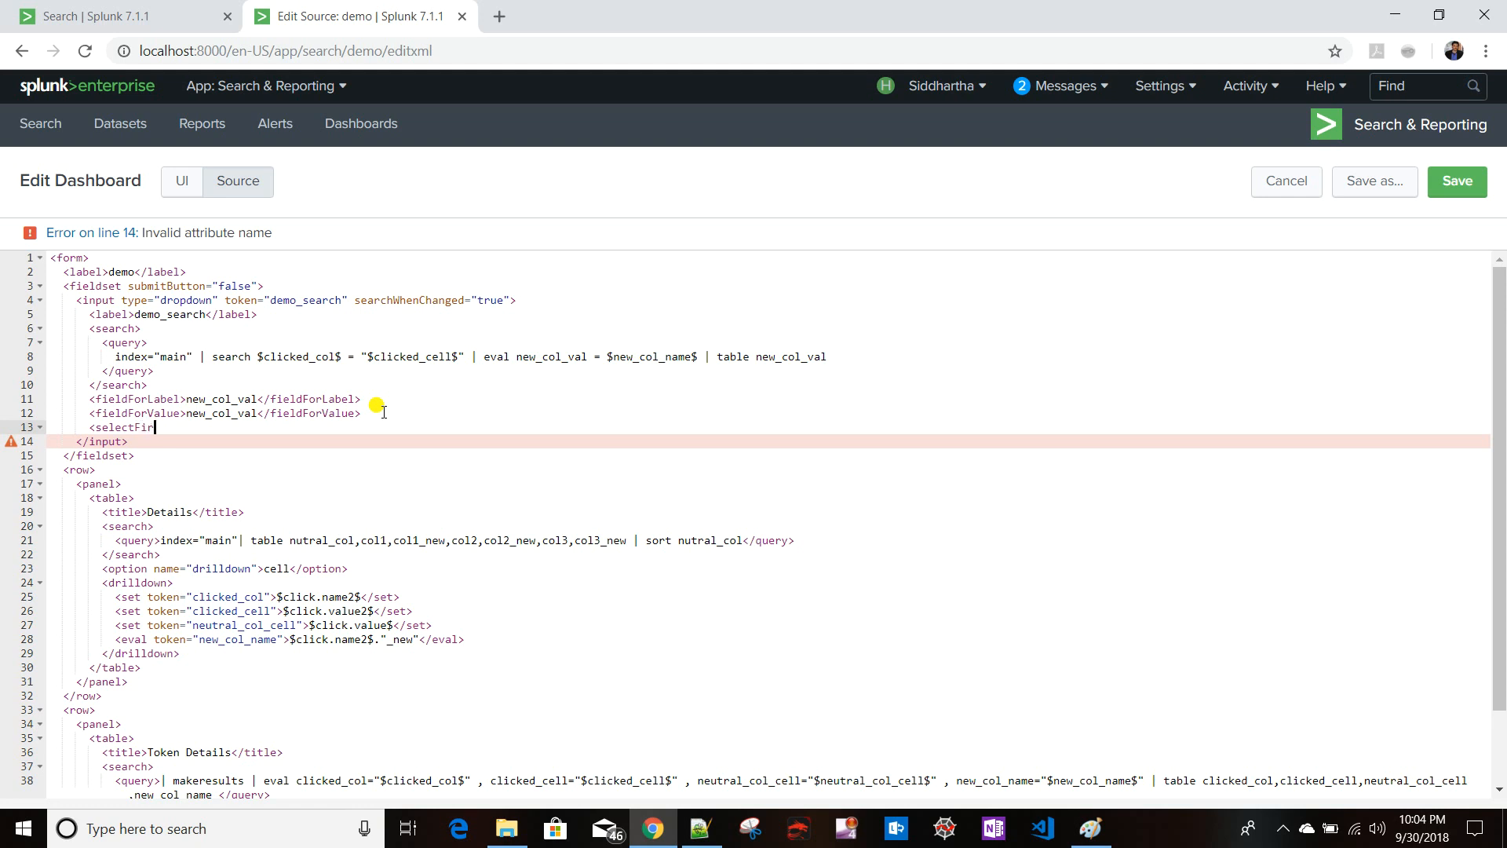
pyautogui.write('stChoice>')
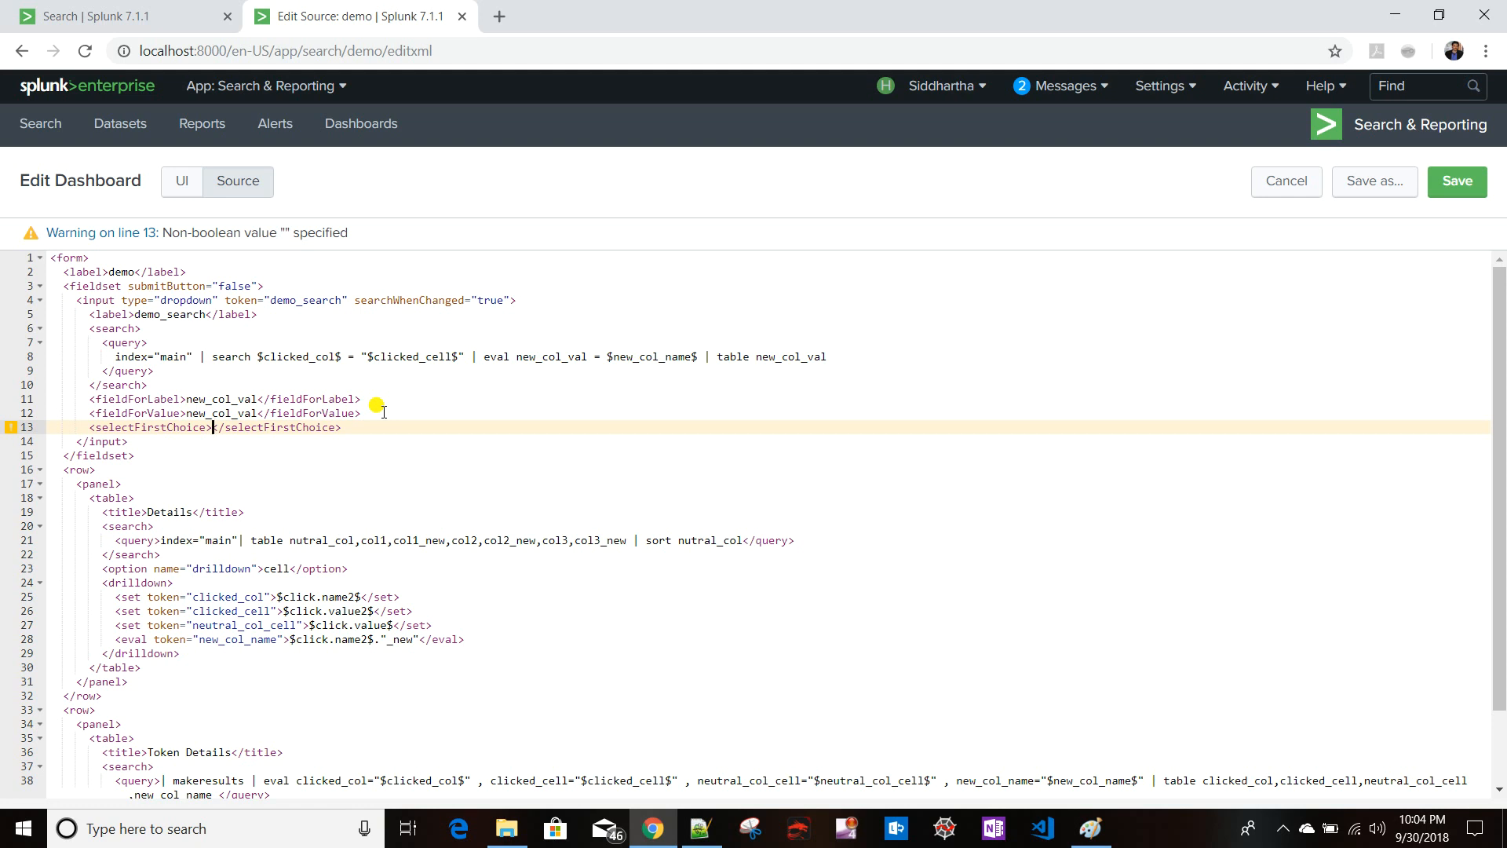
pyautogui.write('true')
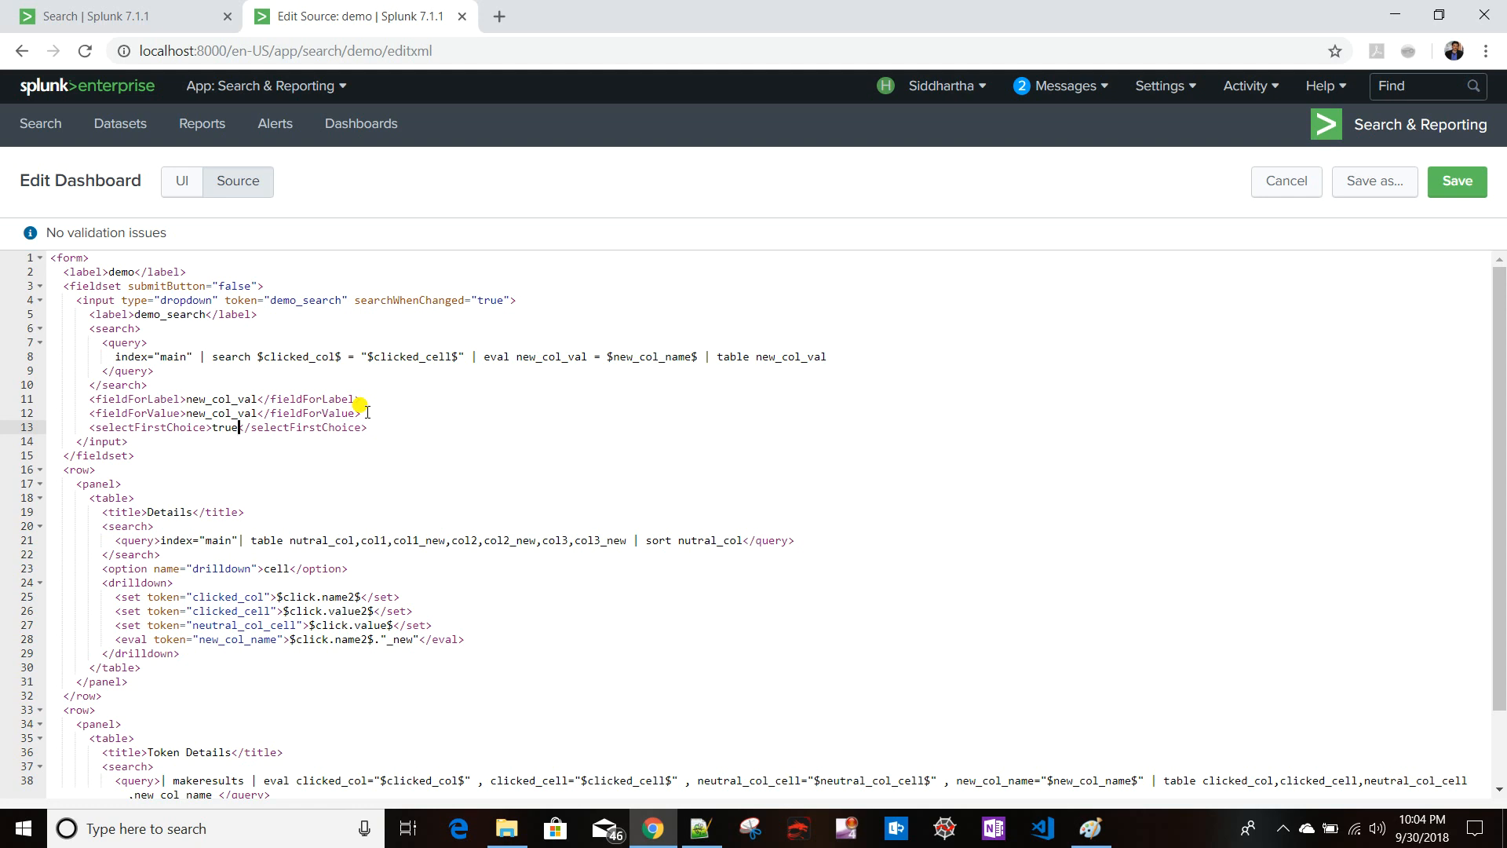
pyautogui.click(1458, 180)
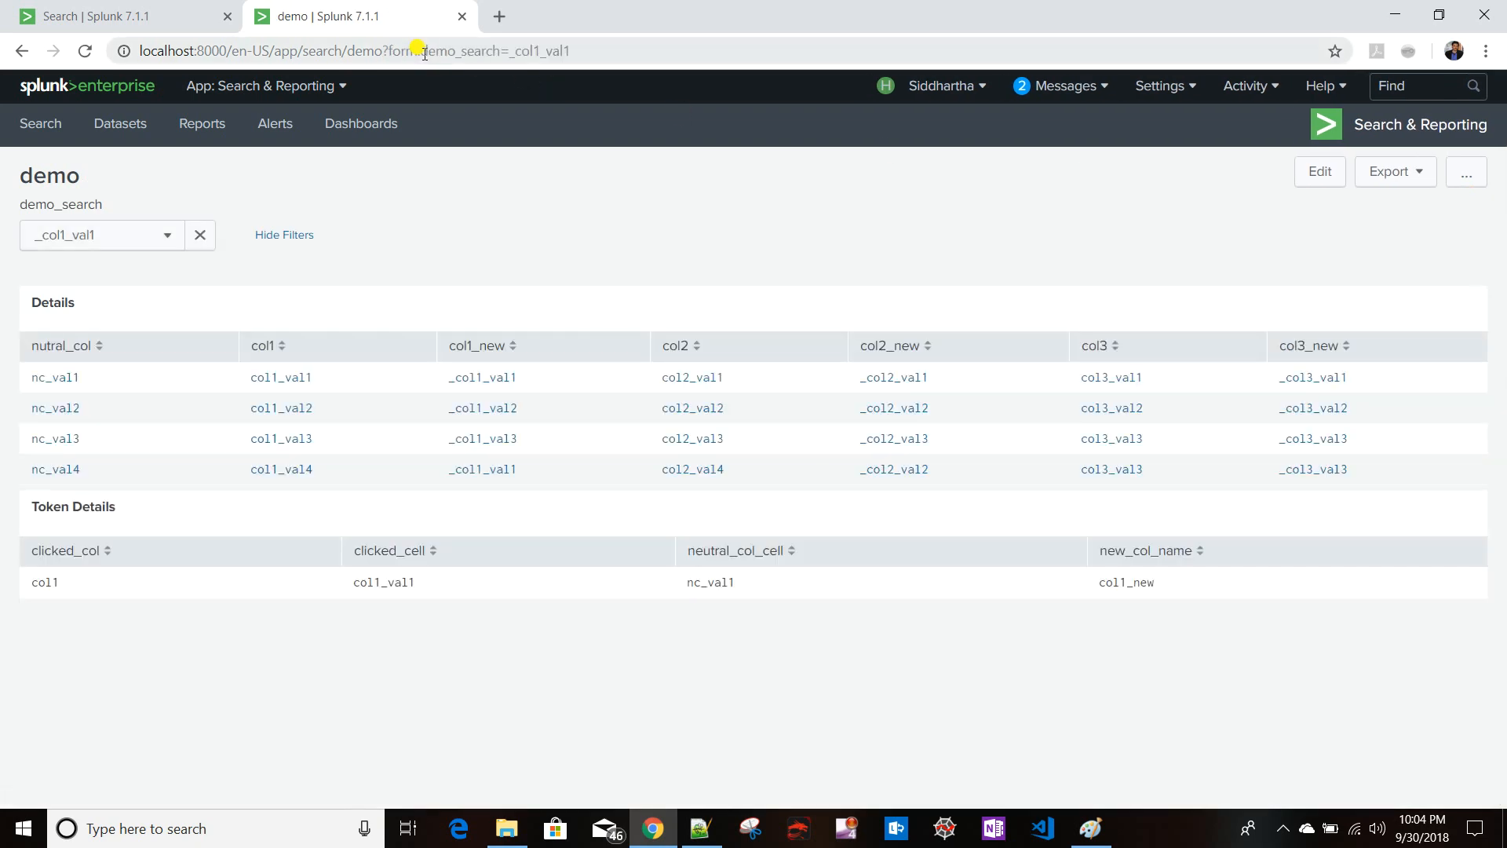
# - Reload the dashboard without the form parameter in the URL and select the col1_val1 cell to test the dropdown
pyautogui.click(417, 49)
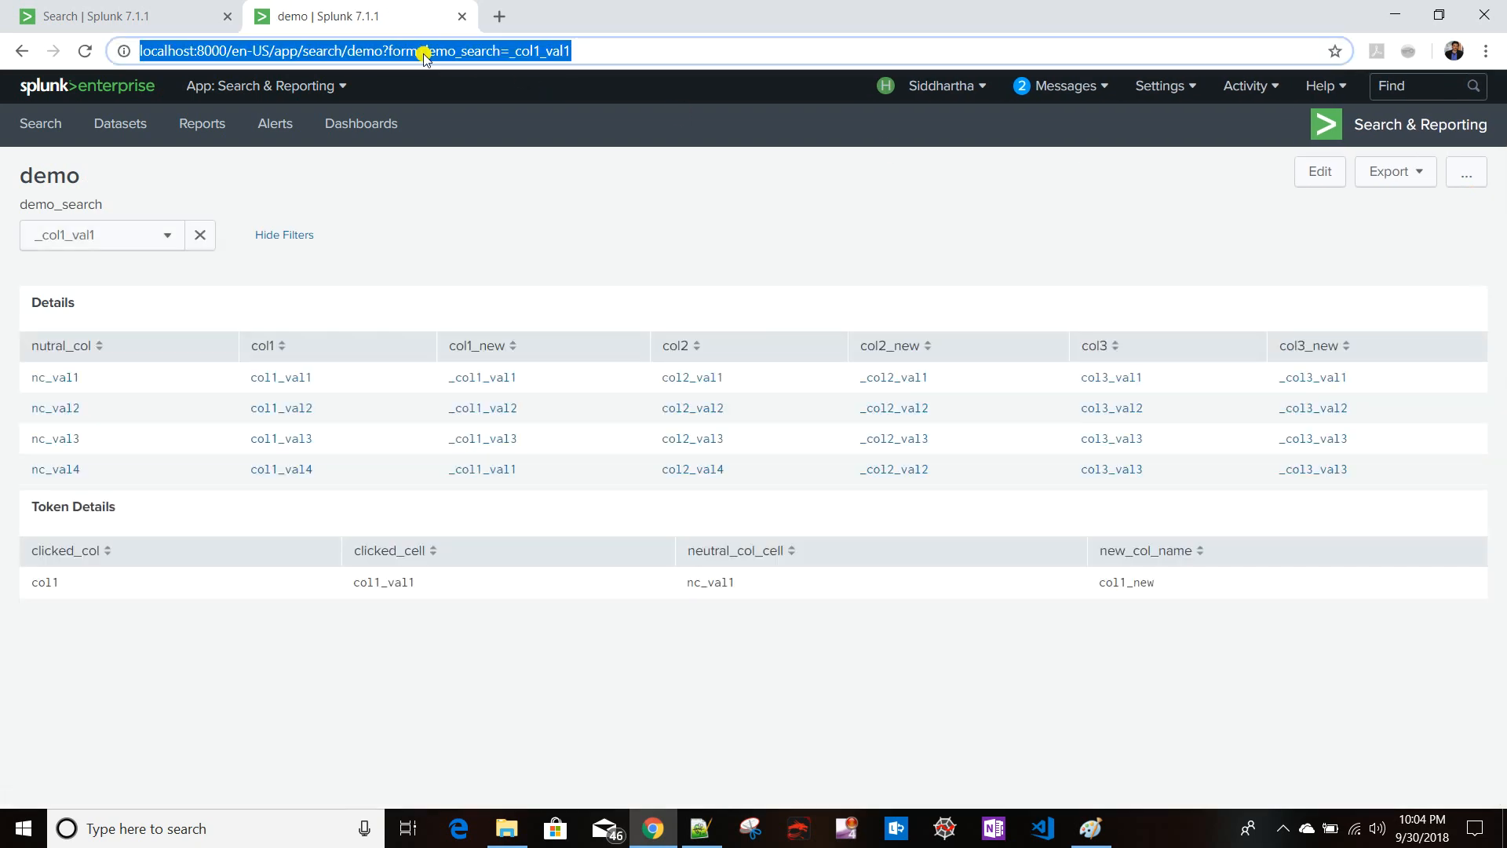
pyautogui.click(380, 50)
pyautogui.moveTo(382, 50); pyautogui.dragTo(645, 50)
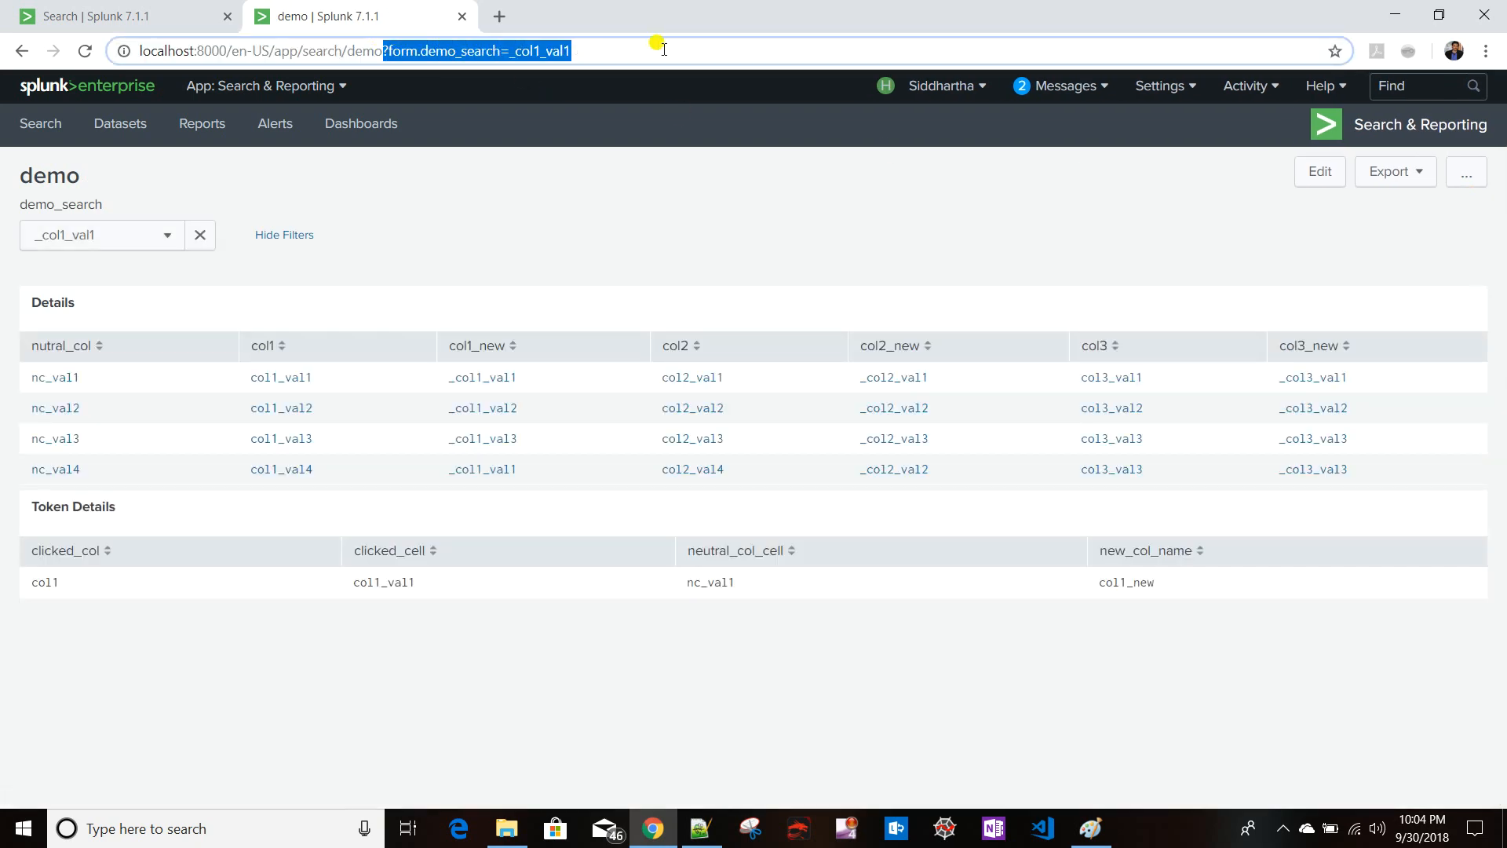
pyautogui.press('BackSpace')
pyautogui.press('Return')
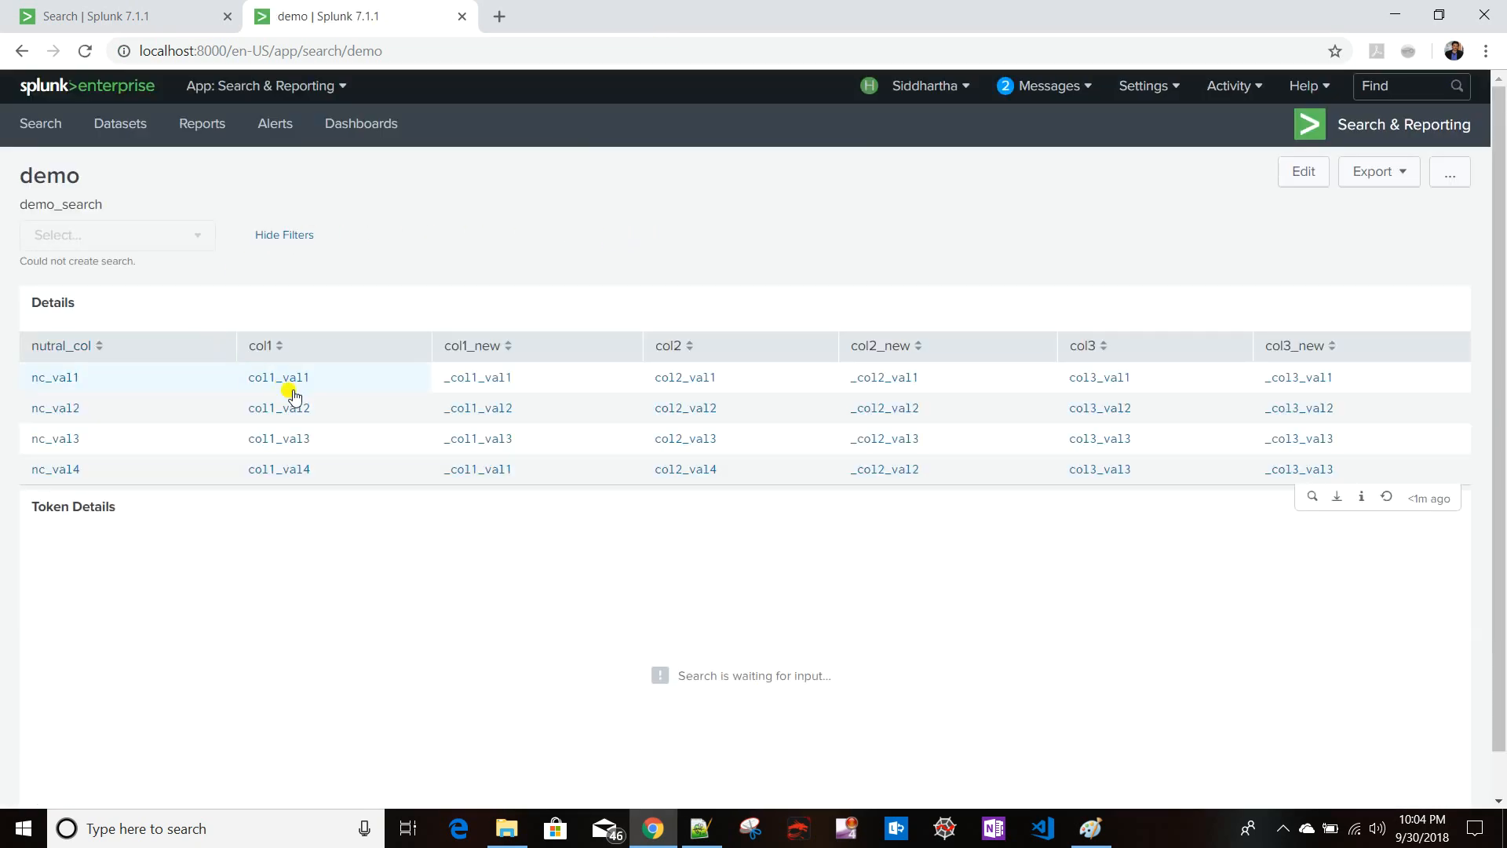
pyautogui.click(283, 382)
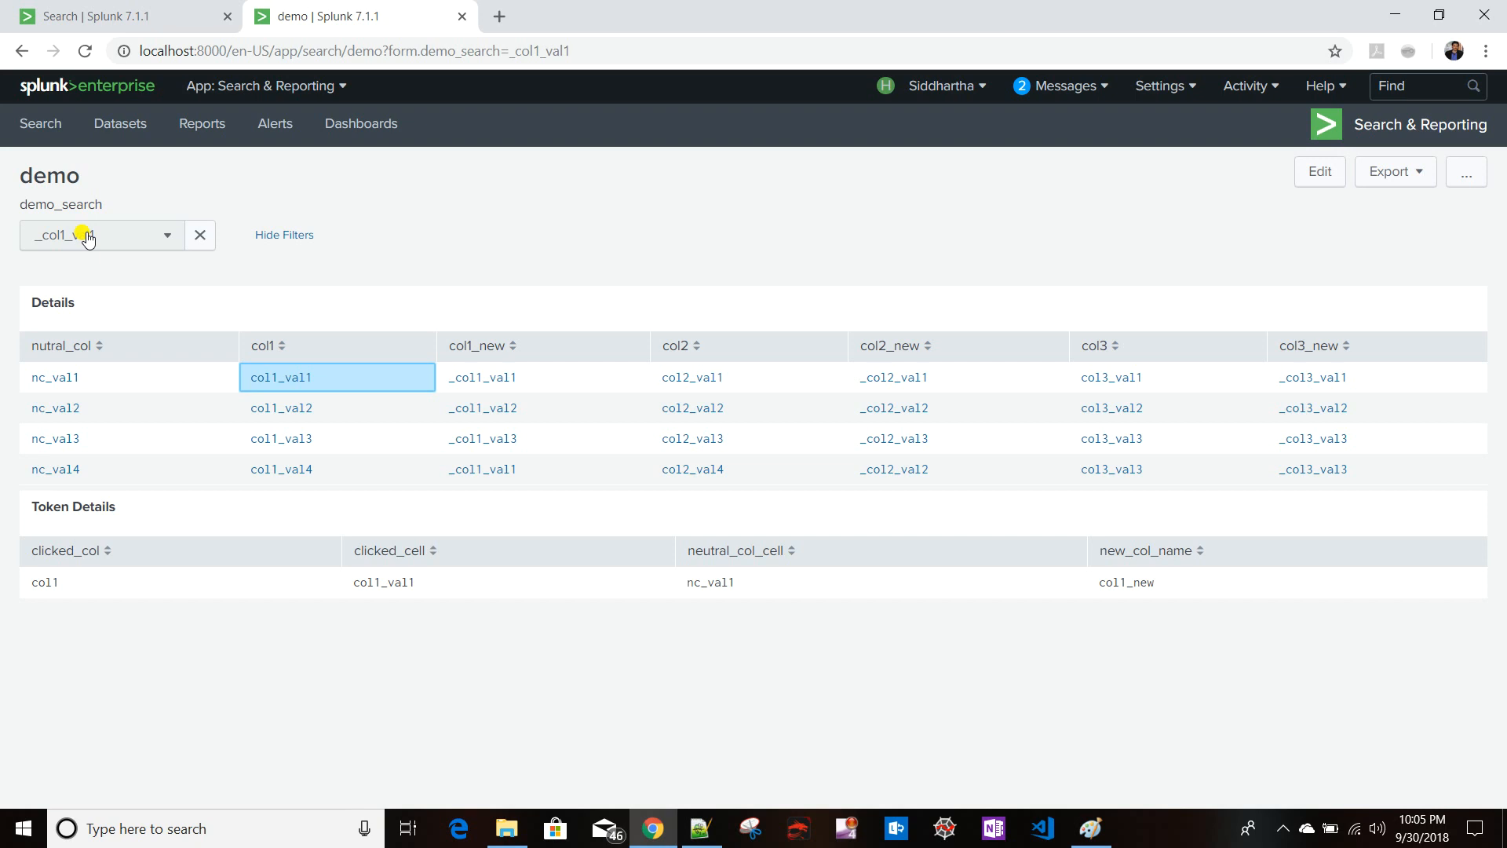
# - Edit the source and insert | search before the sort command in the Details table query
pyautogui.click(1317, 173)
pyautogui.click(240, 182)
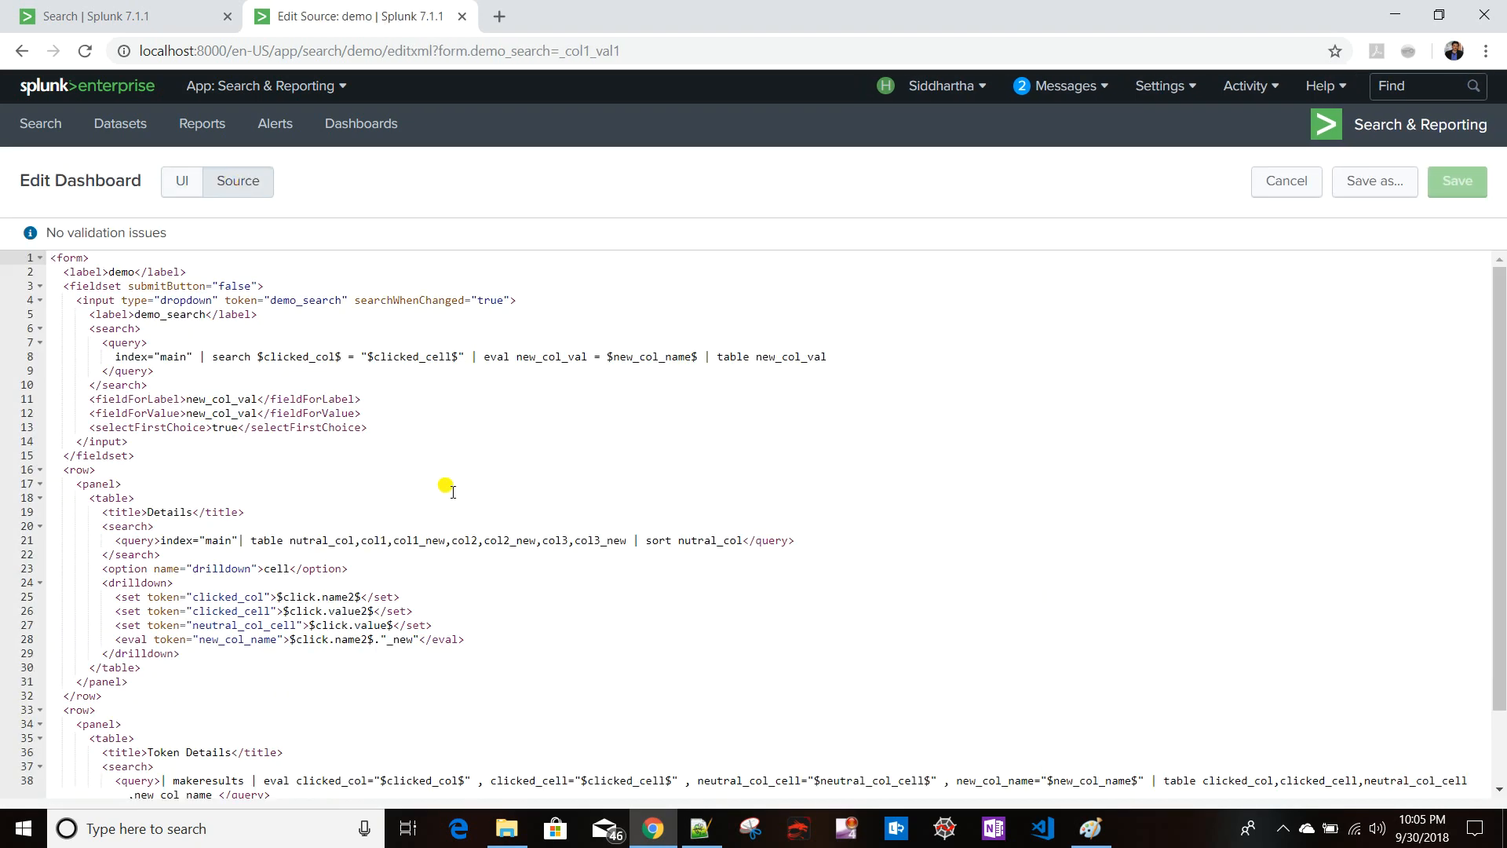
pyautogui.scroll(-1, 447, 487)
pyautogui.click(629, 525)
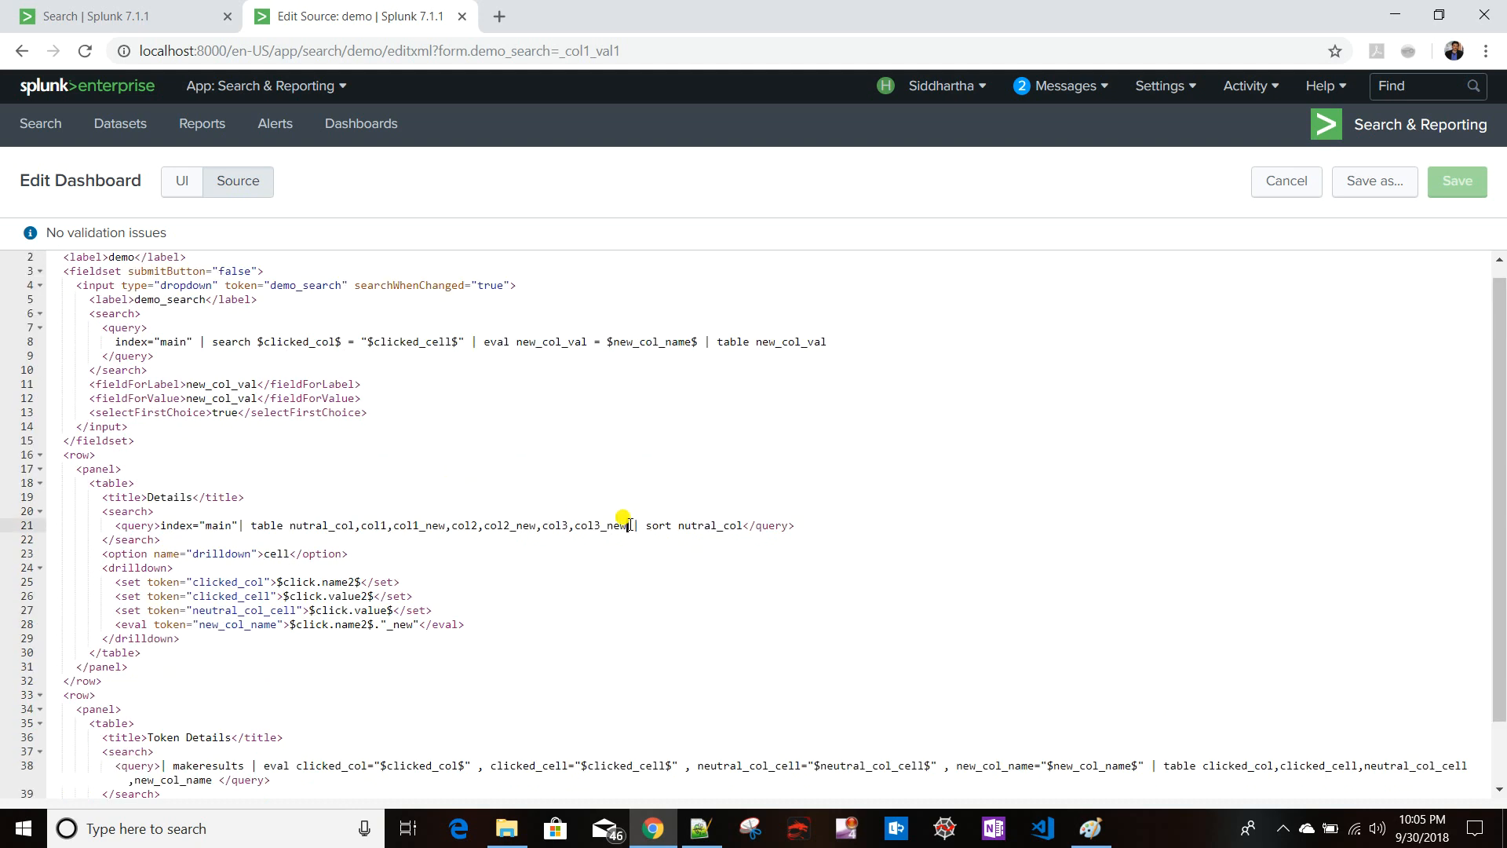
pyautogui.write('search')
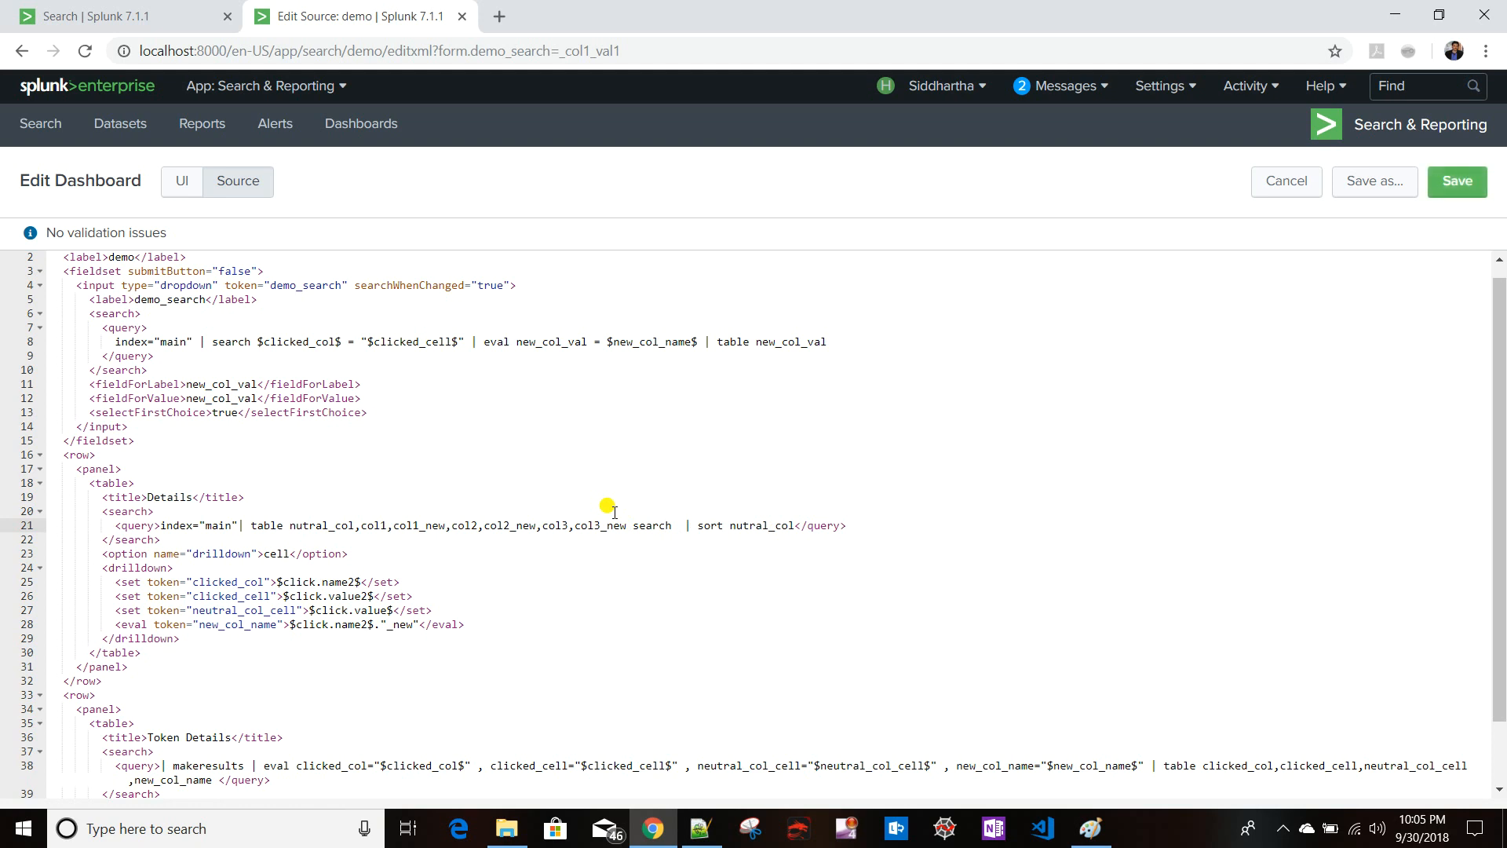
pyautogui.hotkey('ctrl', 'Left')
pyautogui.write('|')
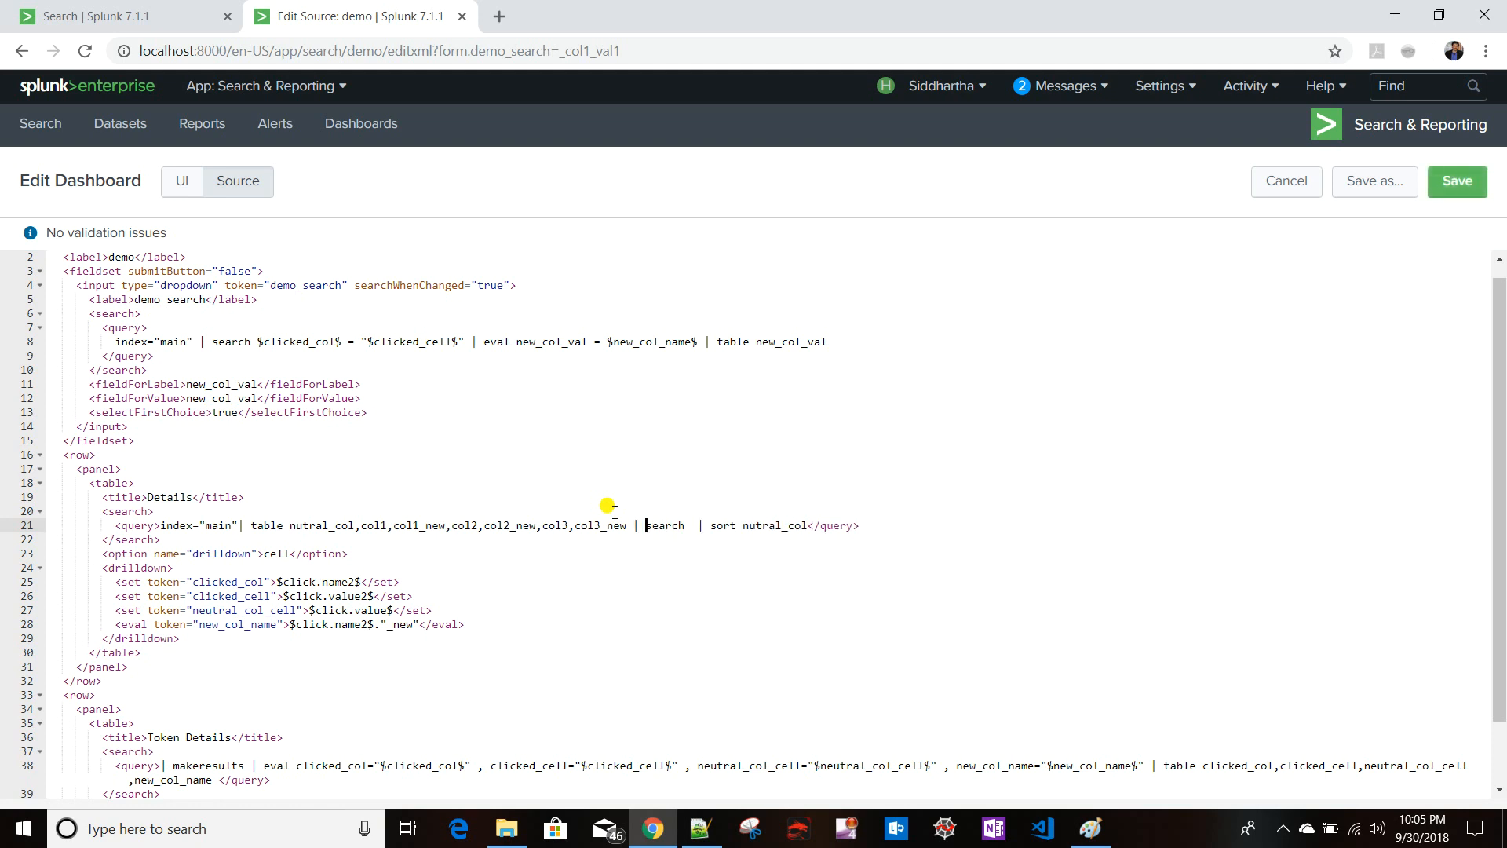
pyautogui.click(689, 524)
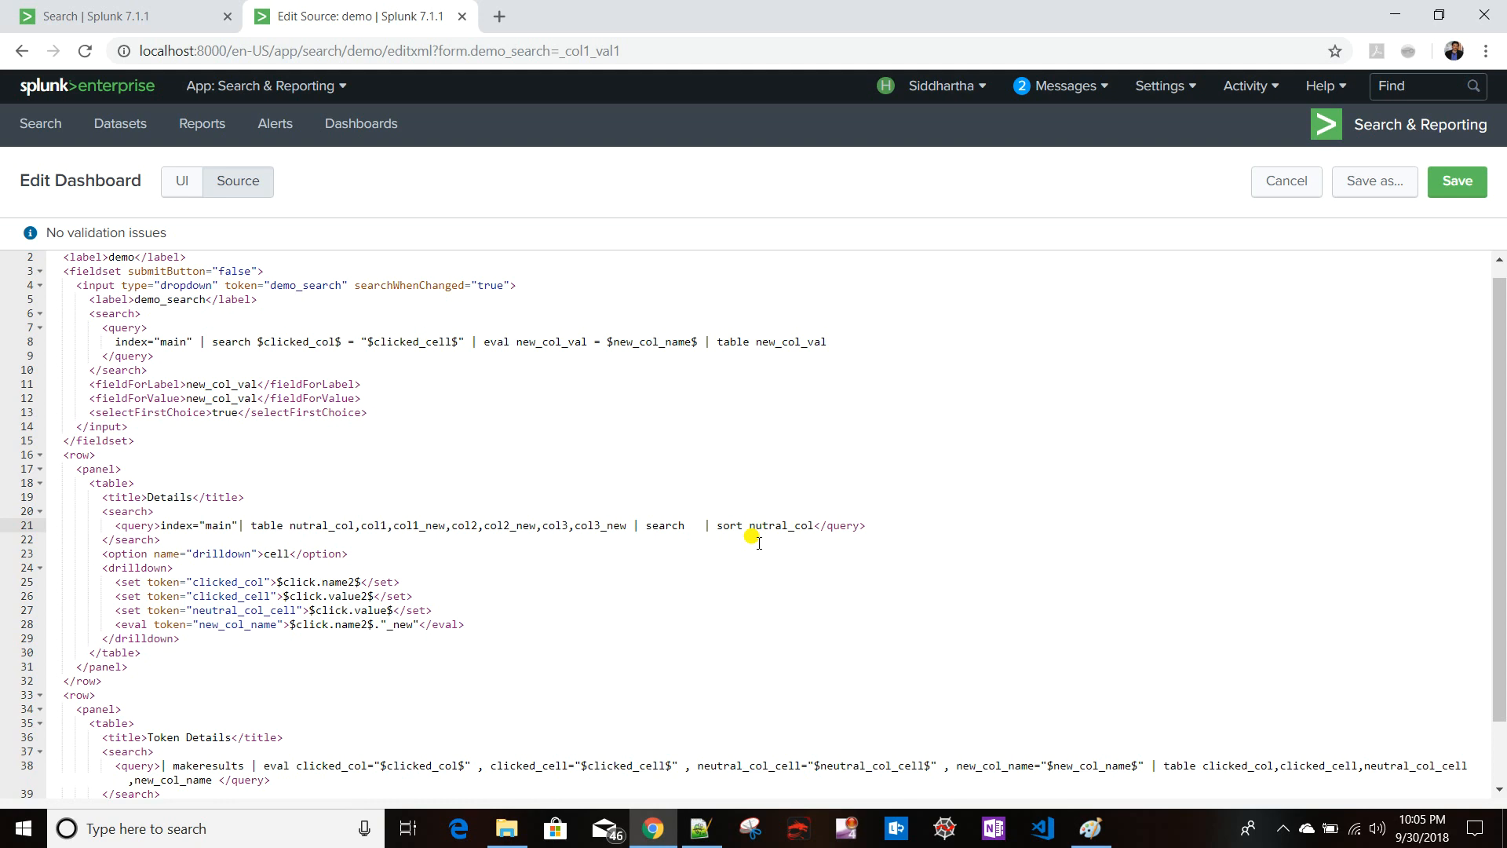
# - Add $new_col_name$ = after search in the Details table query
pyautogui.moveTo(608, 342); pyautogui.dragTo(699, 341)
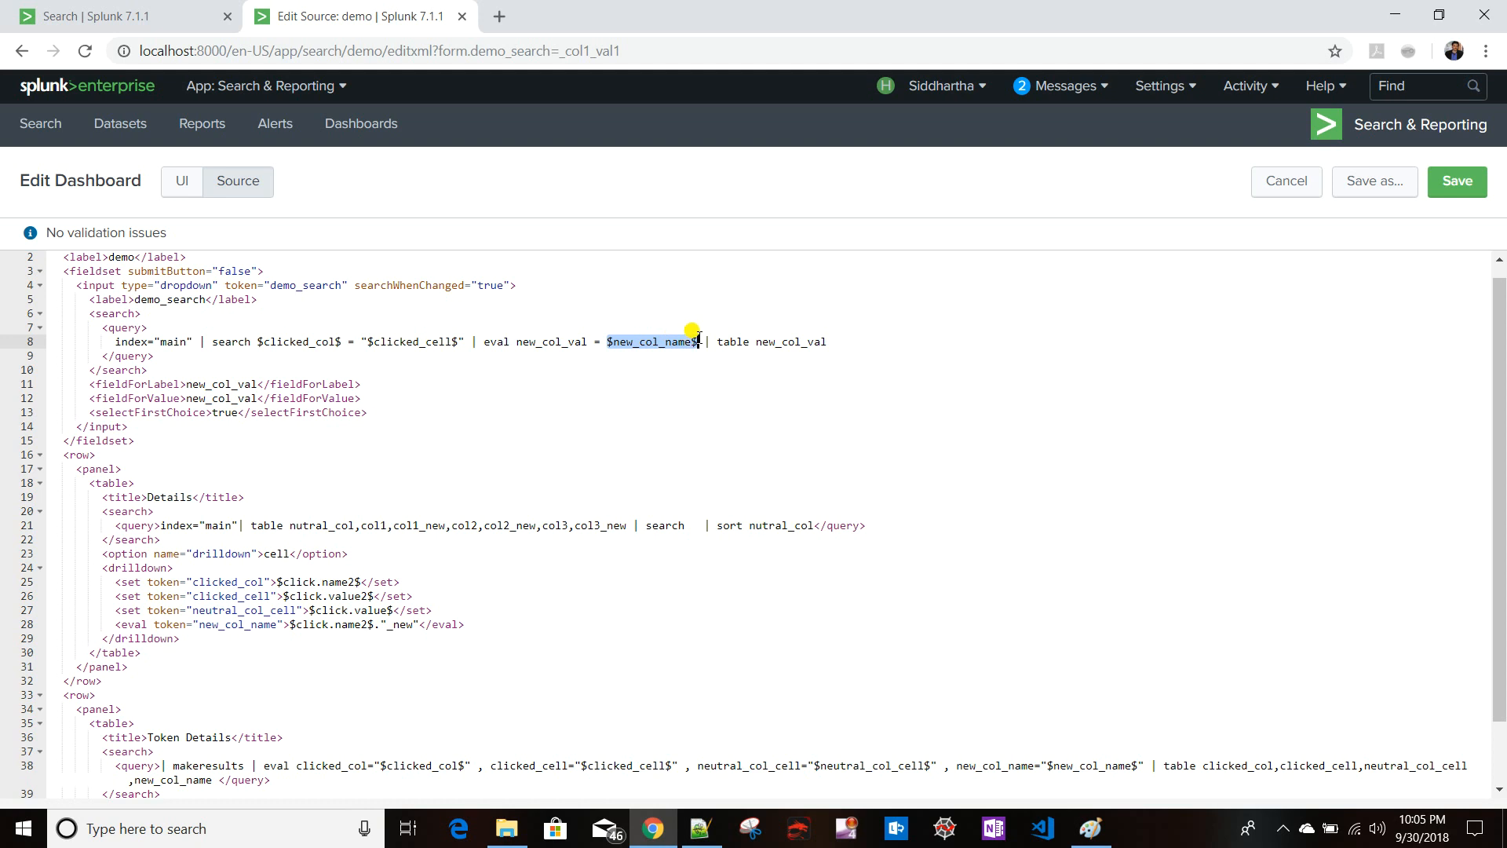
pyautogui.click(694, 526)
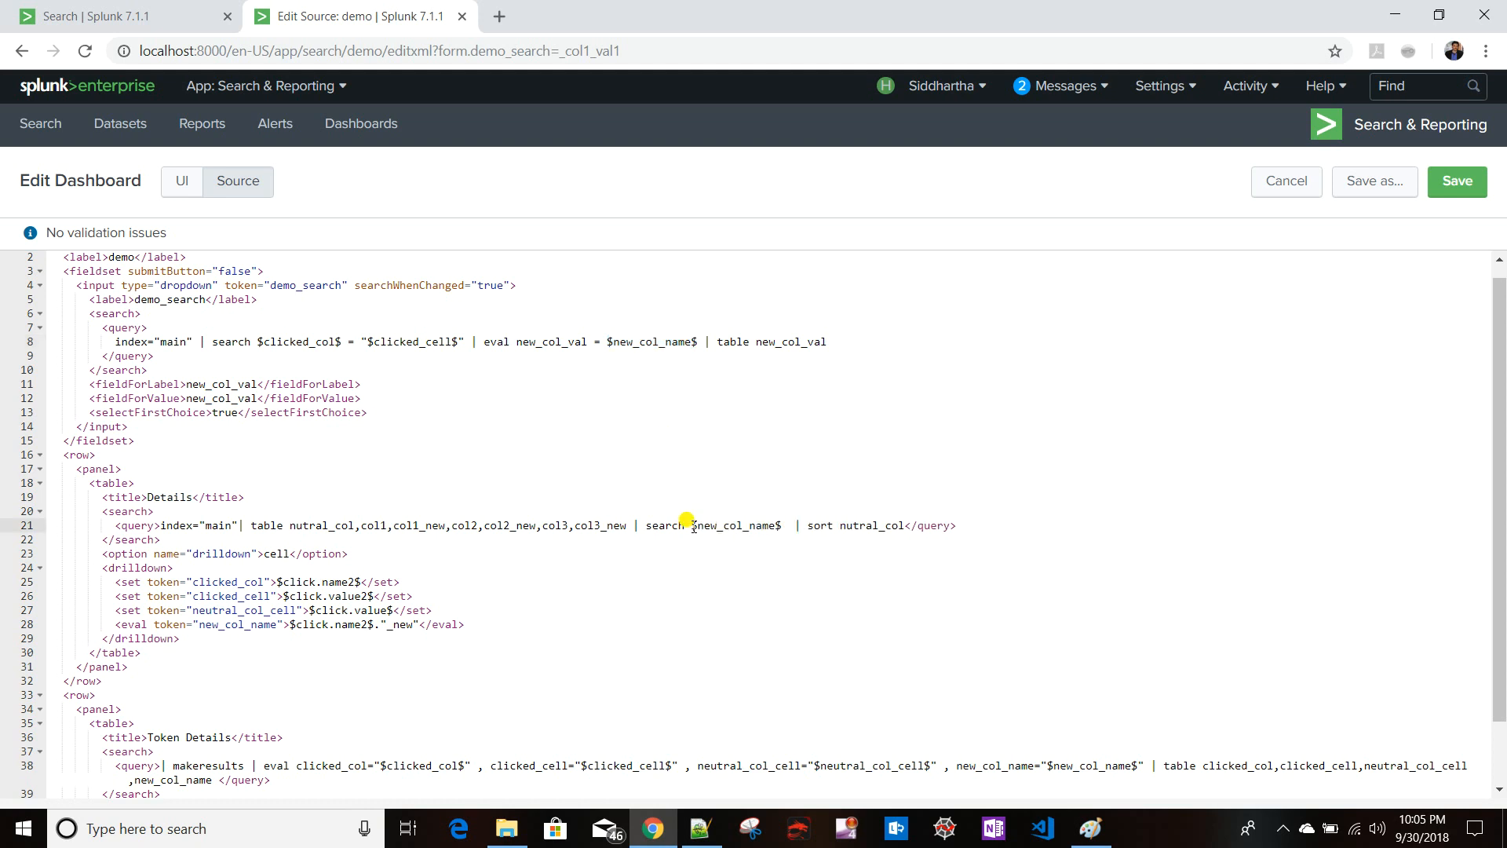
pyautogui.write('=')
pyautogui.click(292, 288)
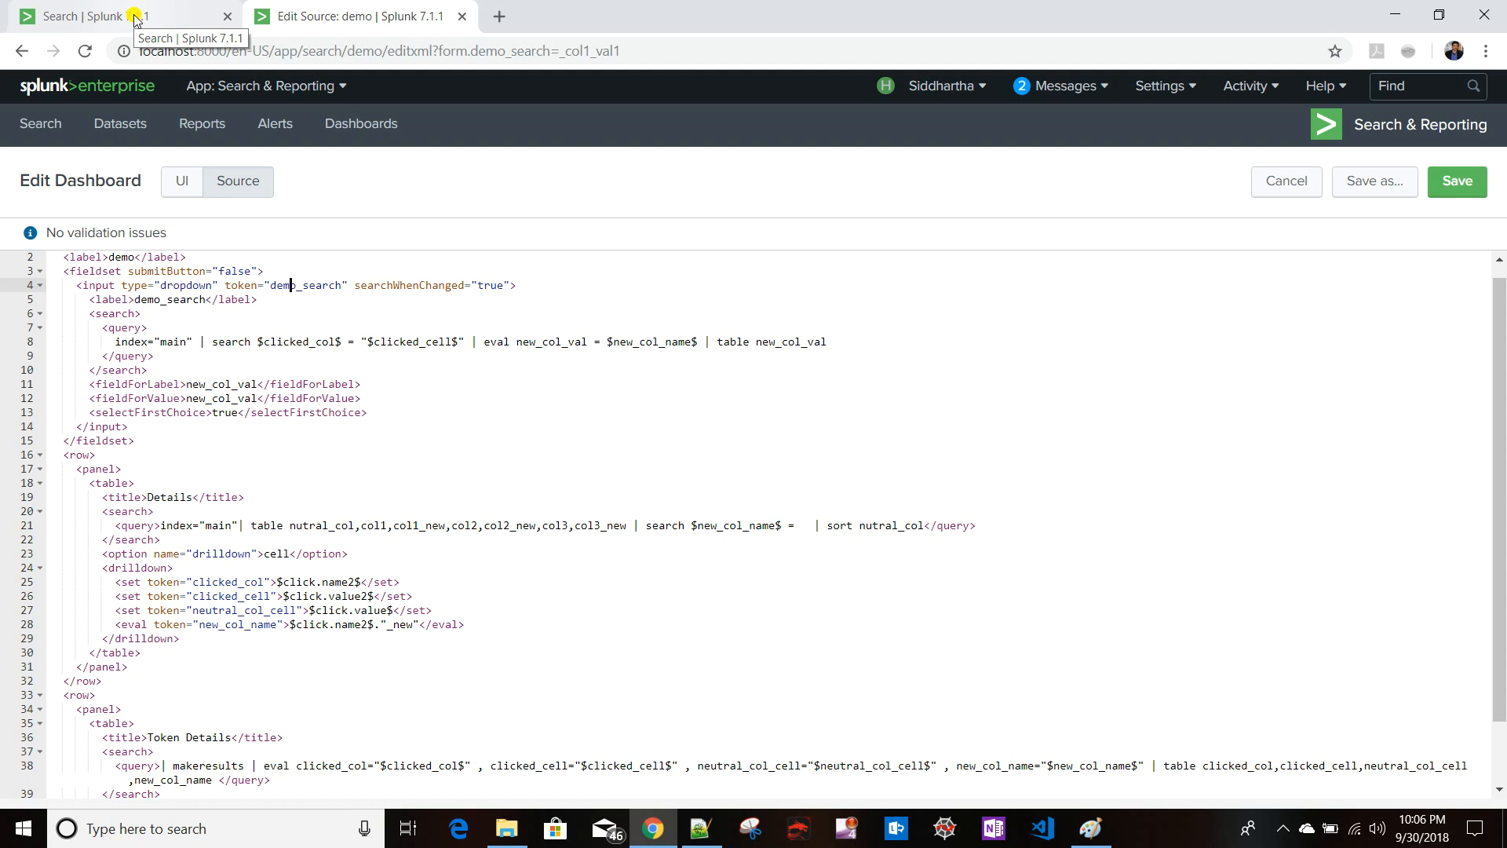
pyautogui.moveTo(271, 285); pyautogui.dragTo(343, 287)
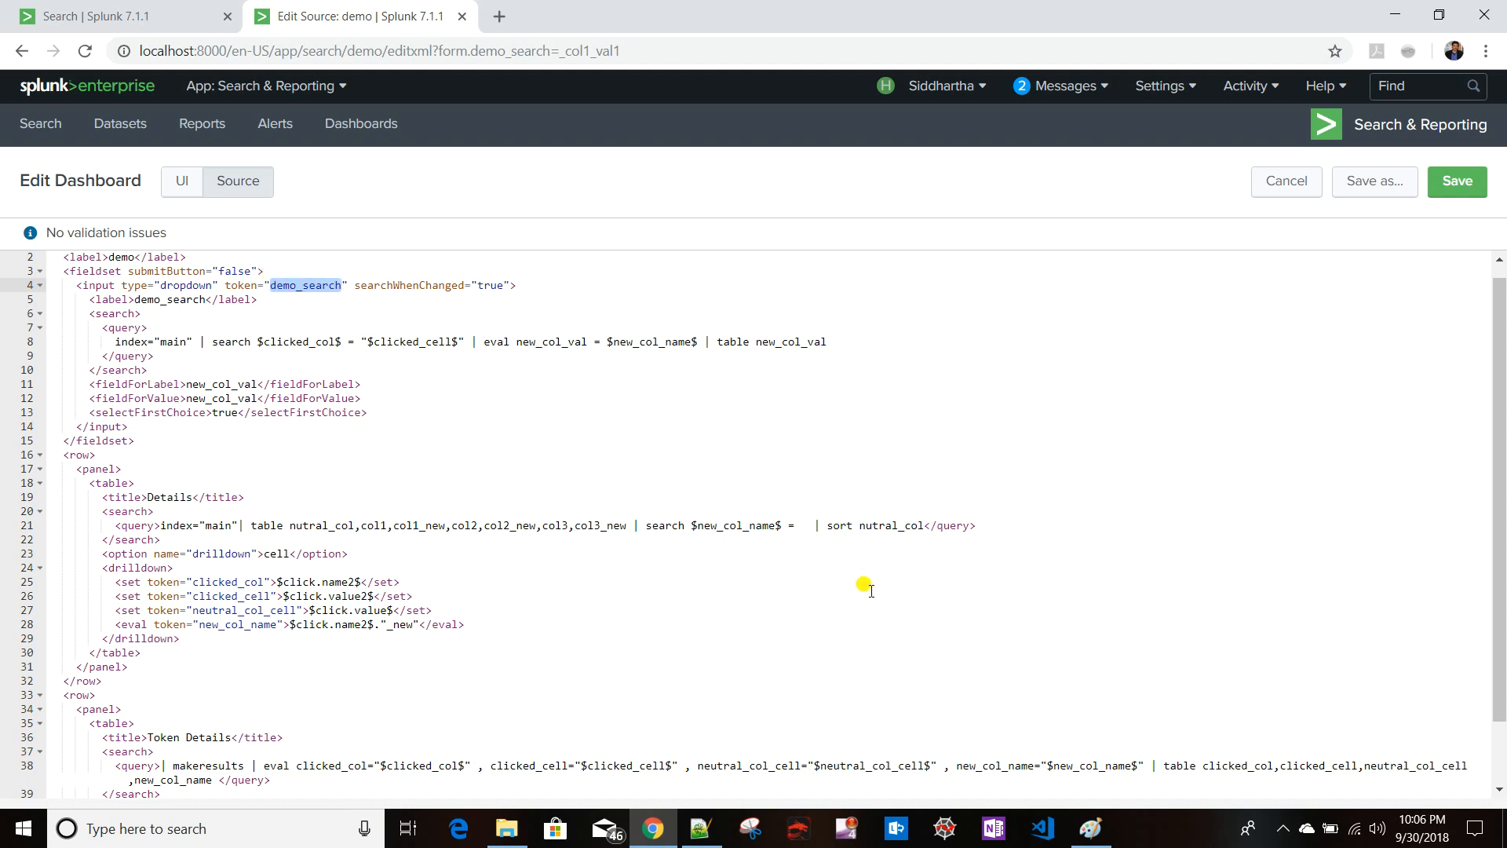
pyautogui.click(801, 521)
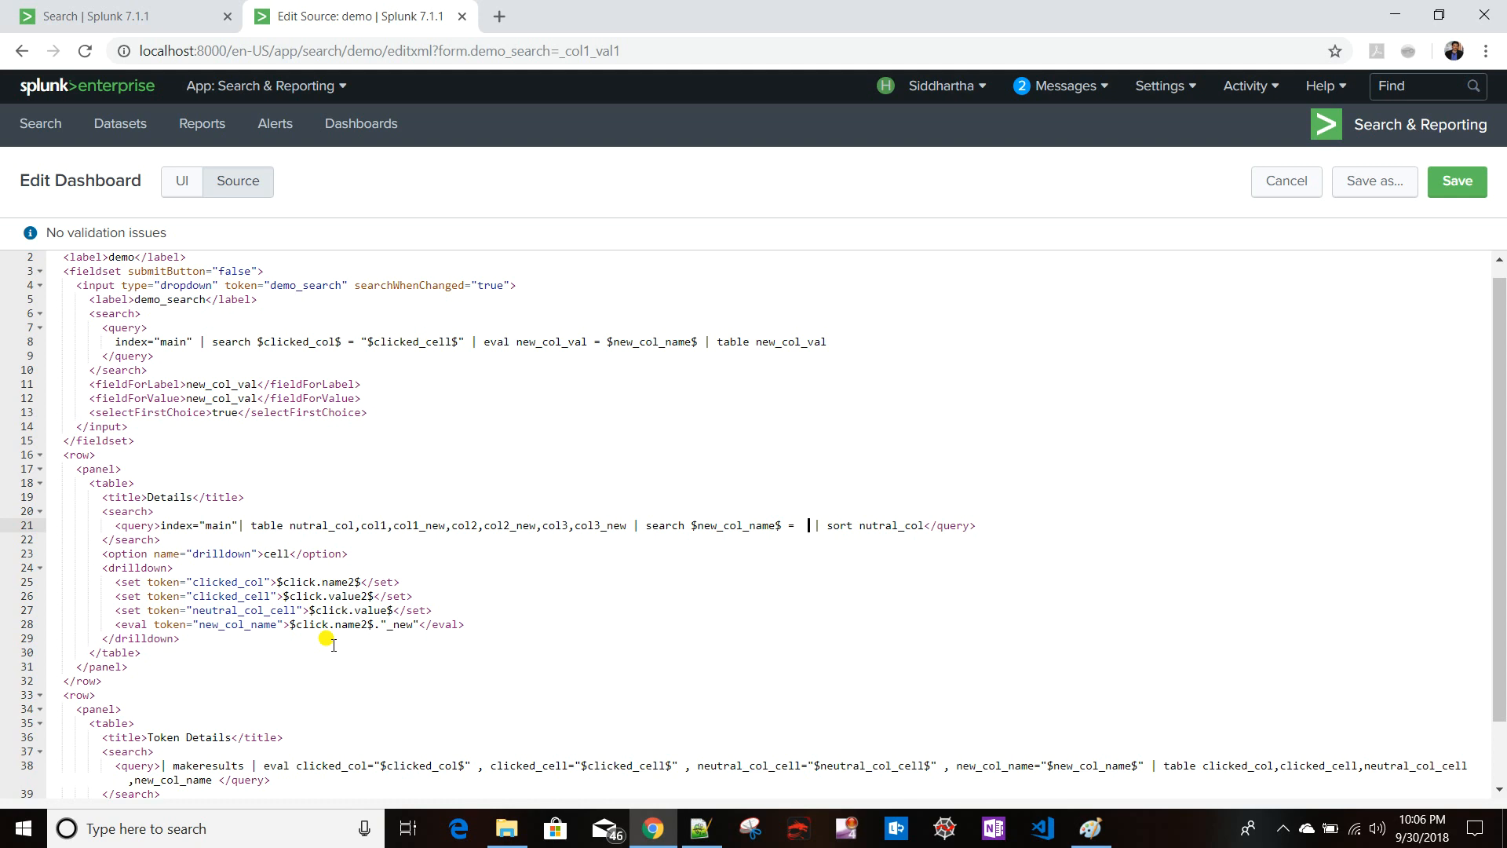
# - Add a text input with token new_col_val after the dropdown inside the fieldset, including its closing tag
pyautogui.click(145, 428)
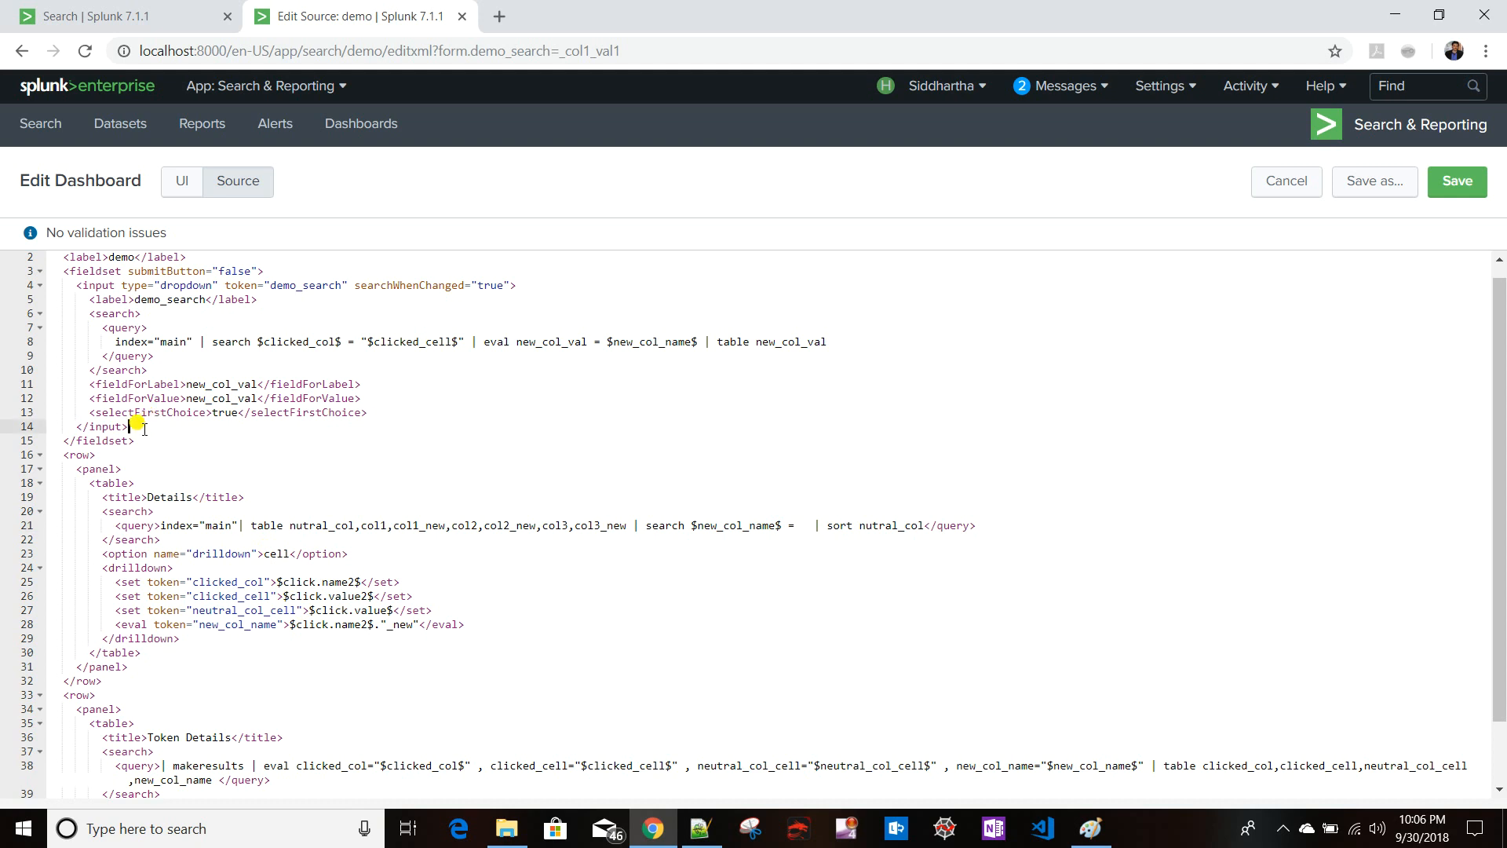
pyautogui.press('Return')
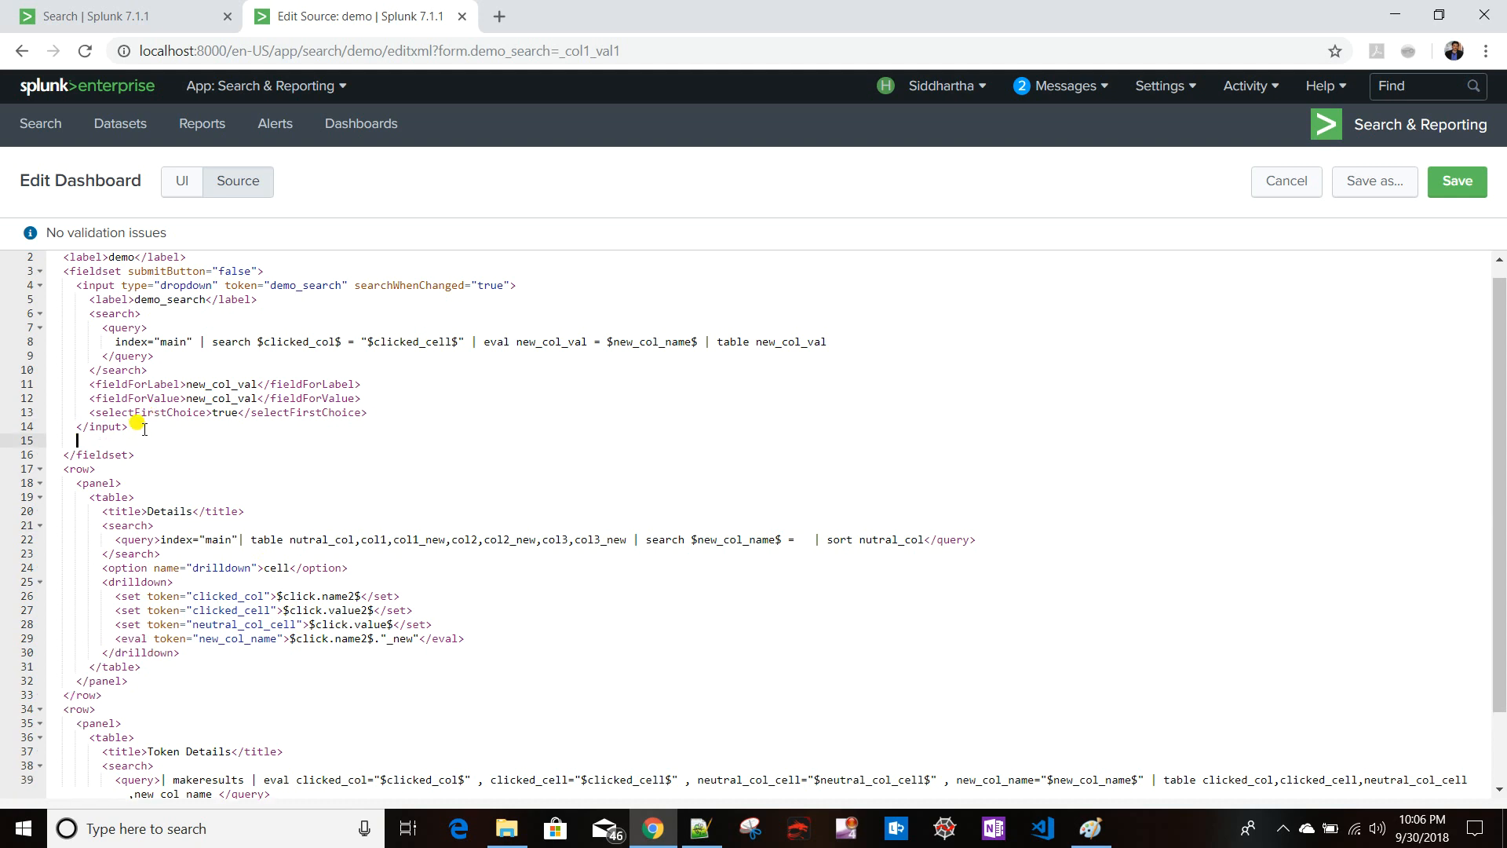
pyautogui.write('<>')
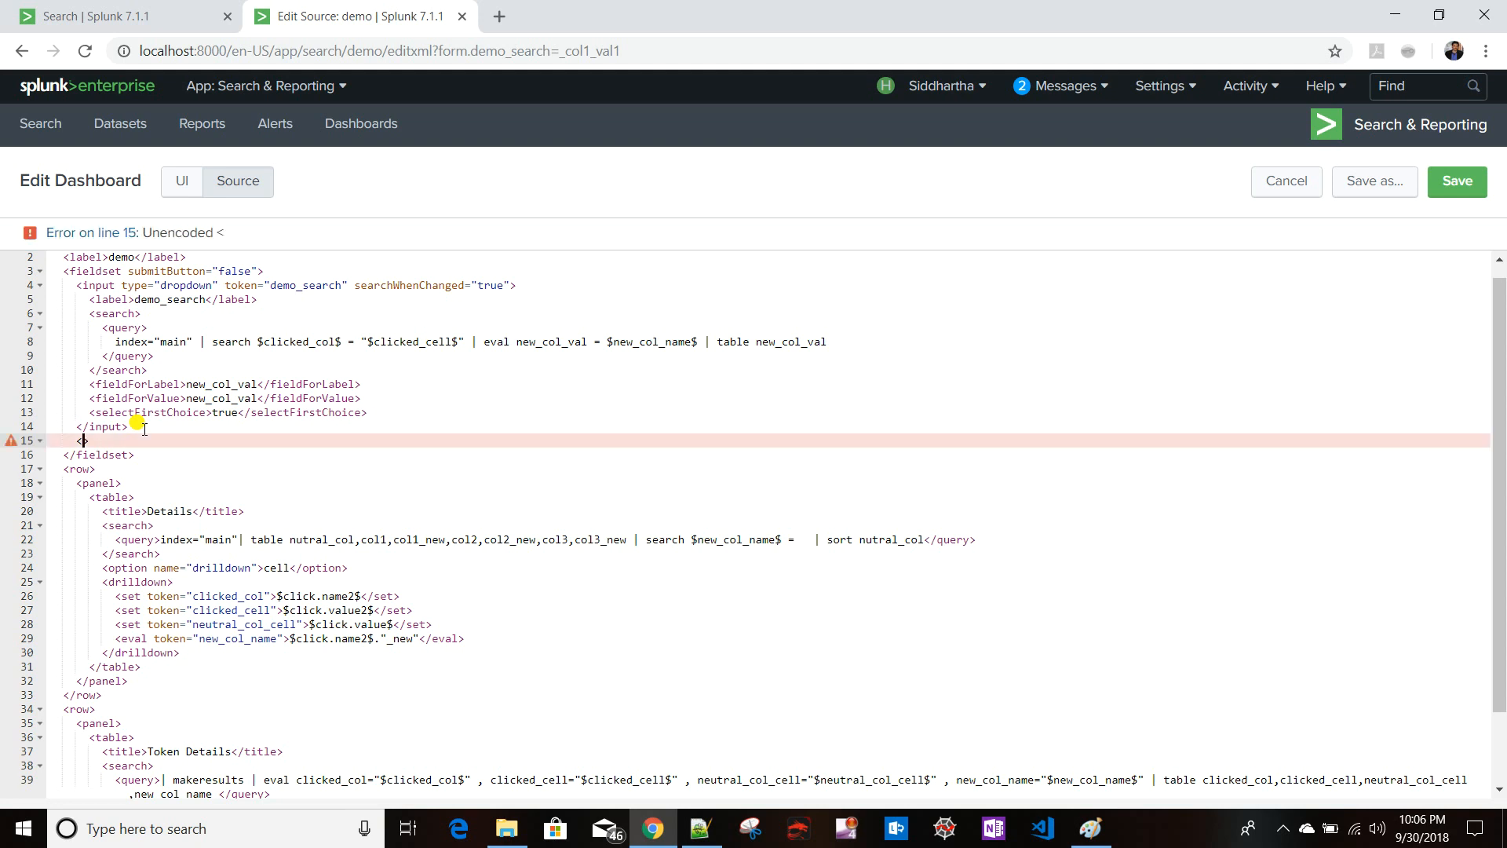
pyautogui.write('input')
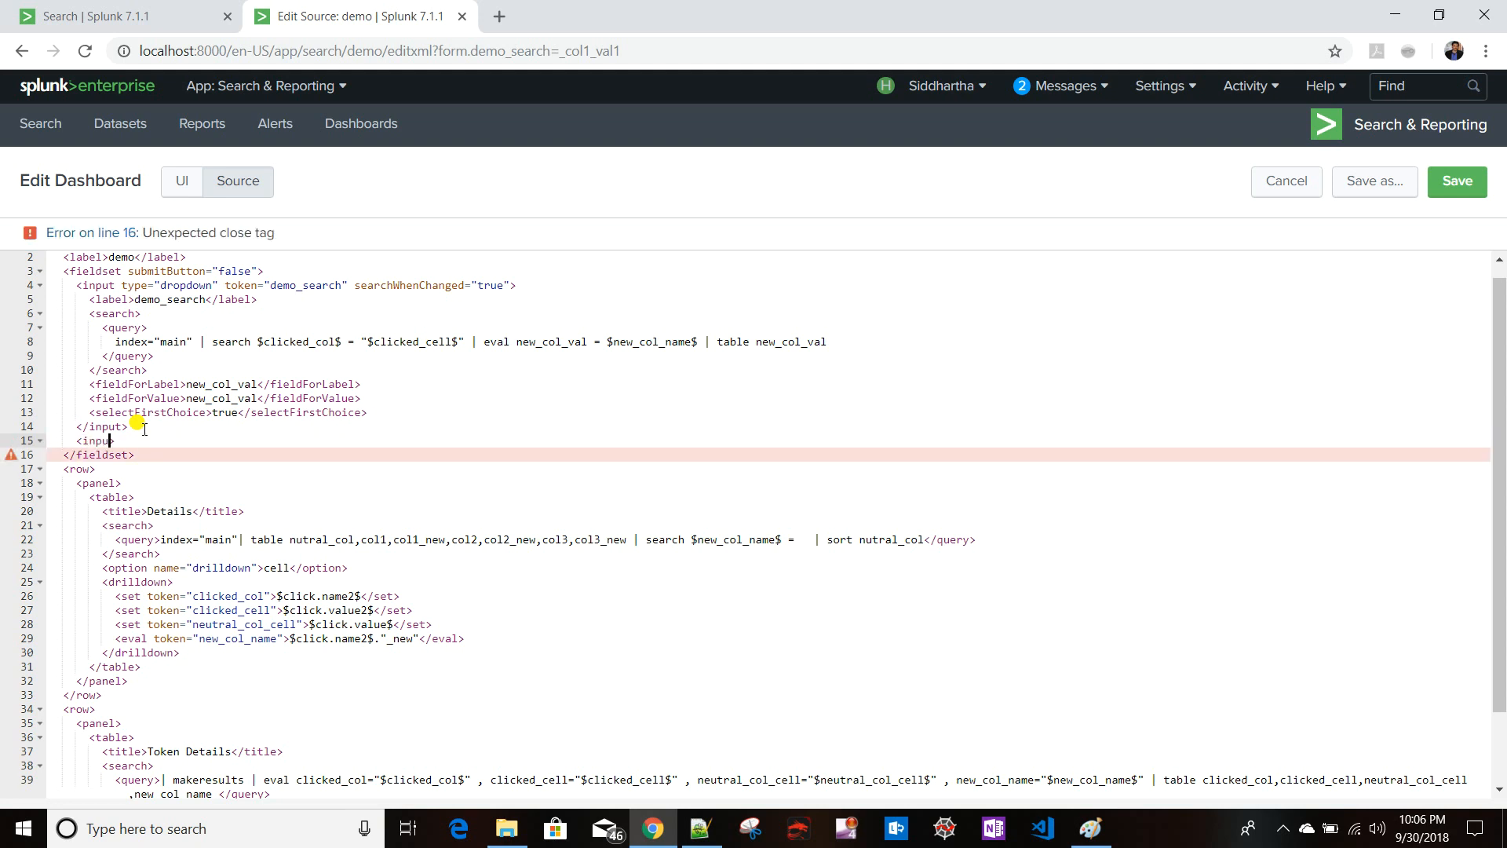
pyautogui.write(' type=')
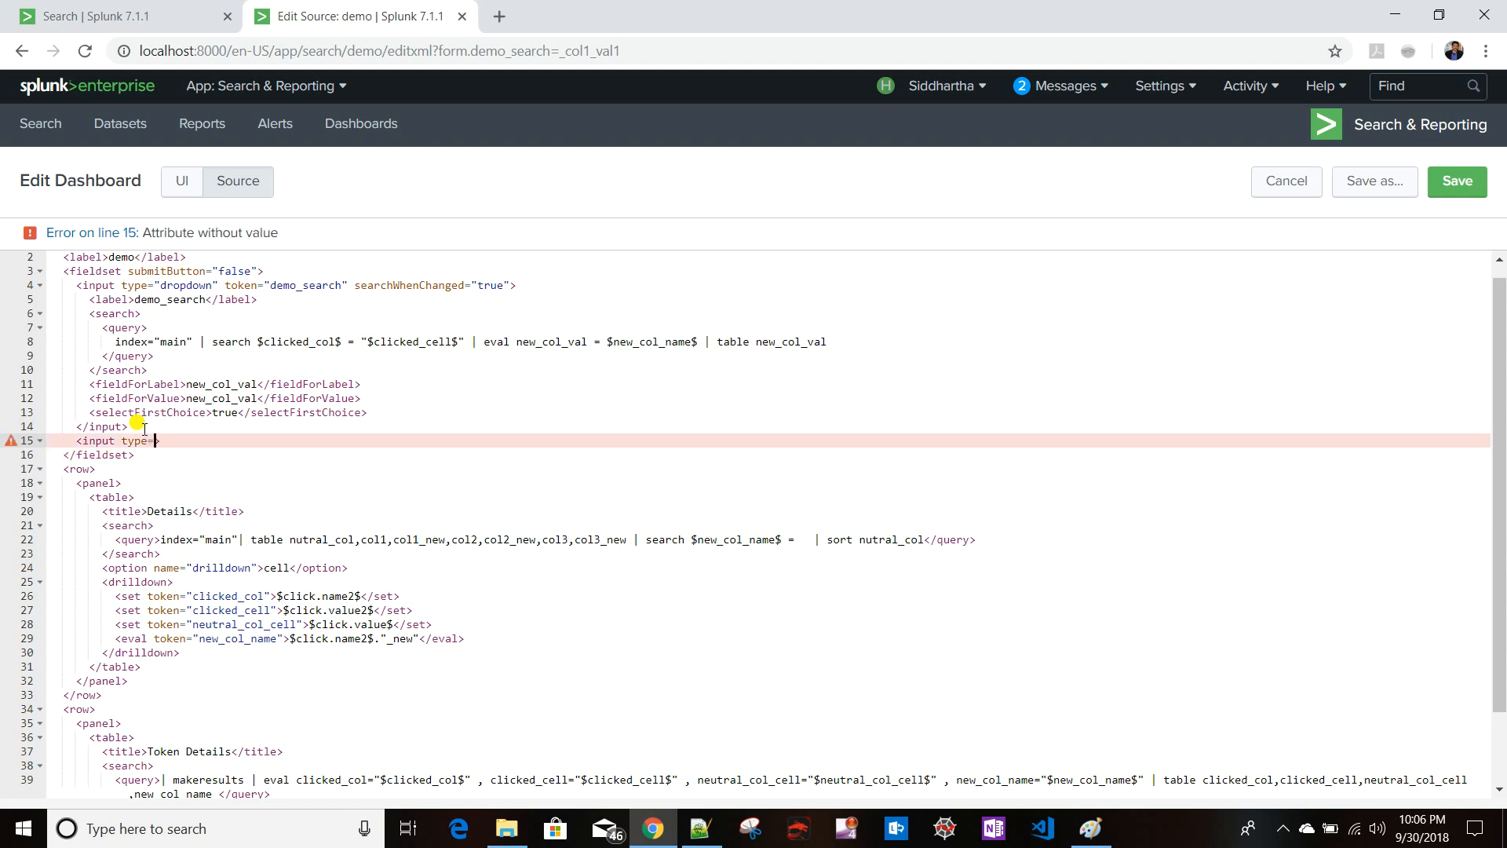
pyautogui.write('"')
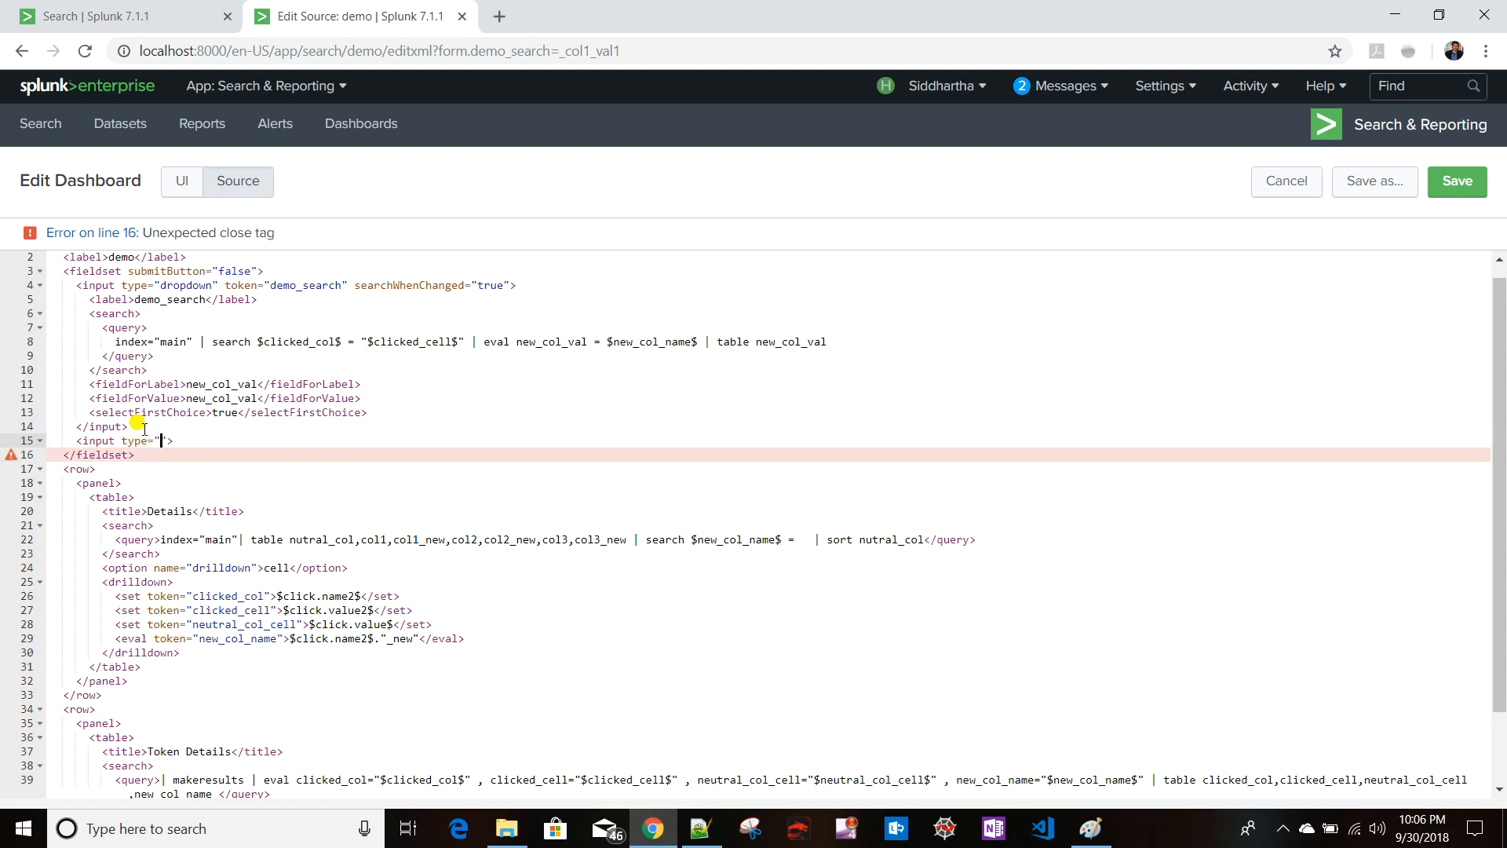
pyautogui.write('text')
pyautogui.write(' token=')
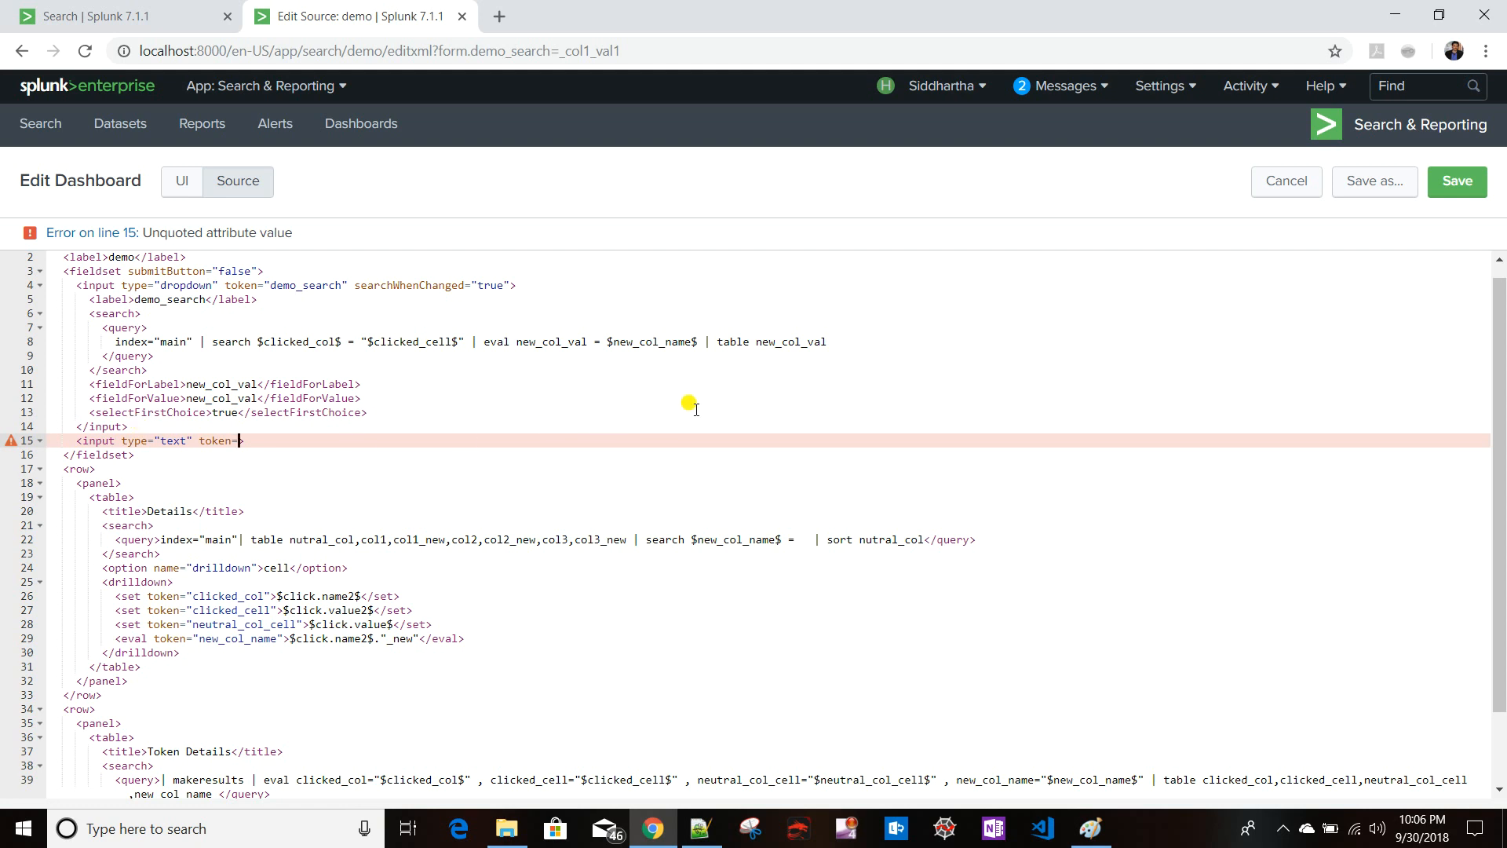
pyautogui.write('"')
pyautogui.write('new_col')
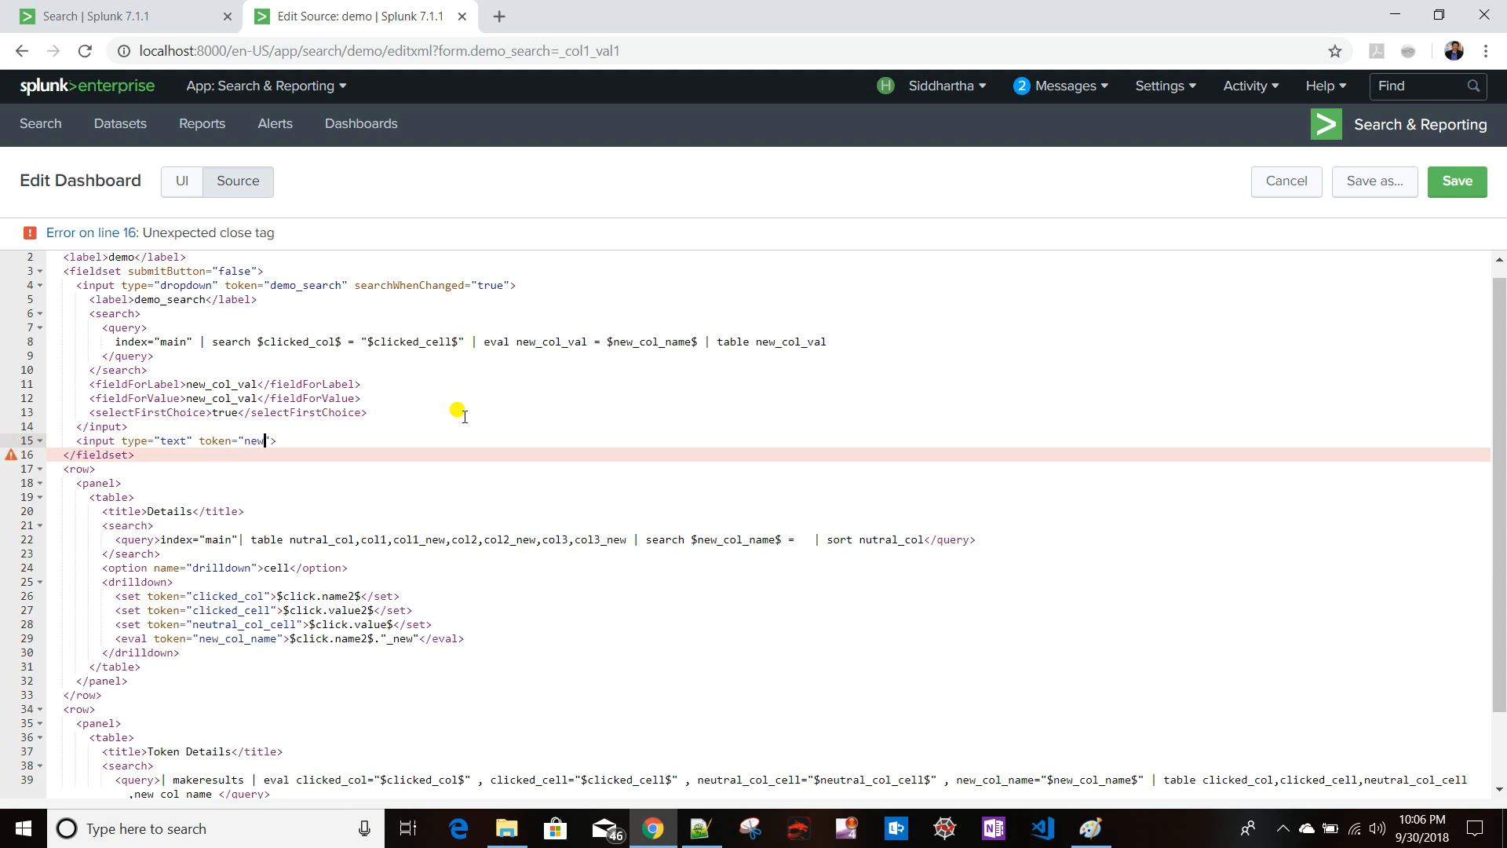
pyautogui.write('_val')
pyautogui.press('Return')
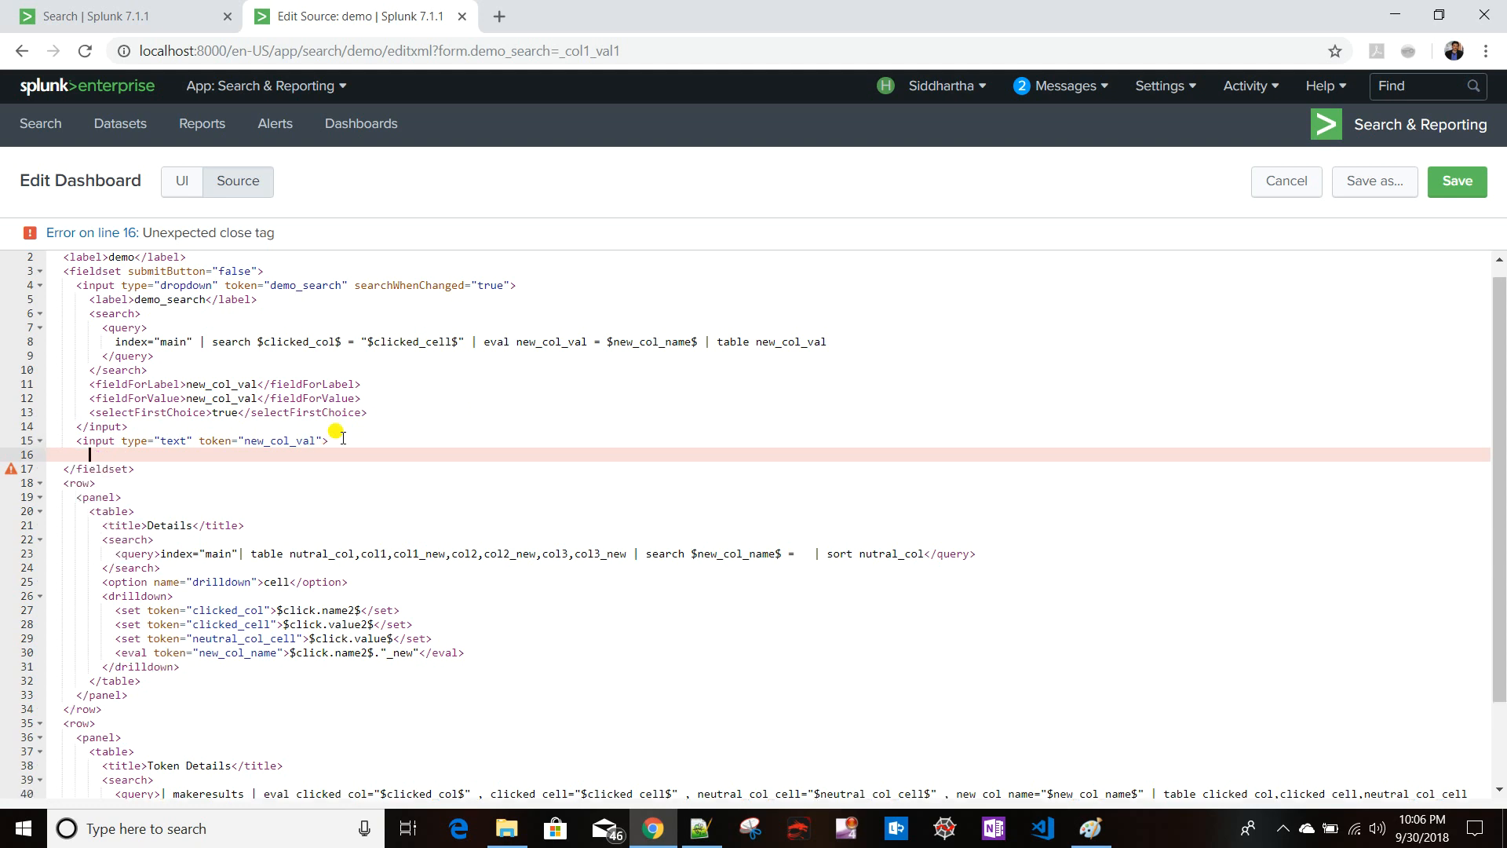
pyautogui.press('BackSpace')
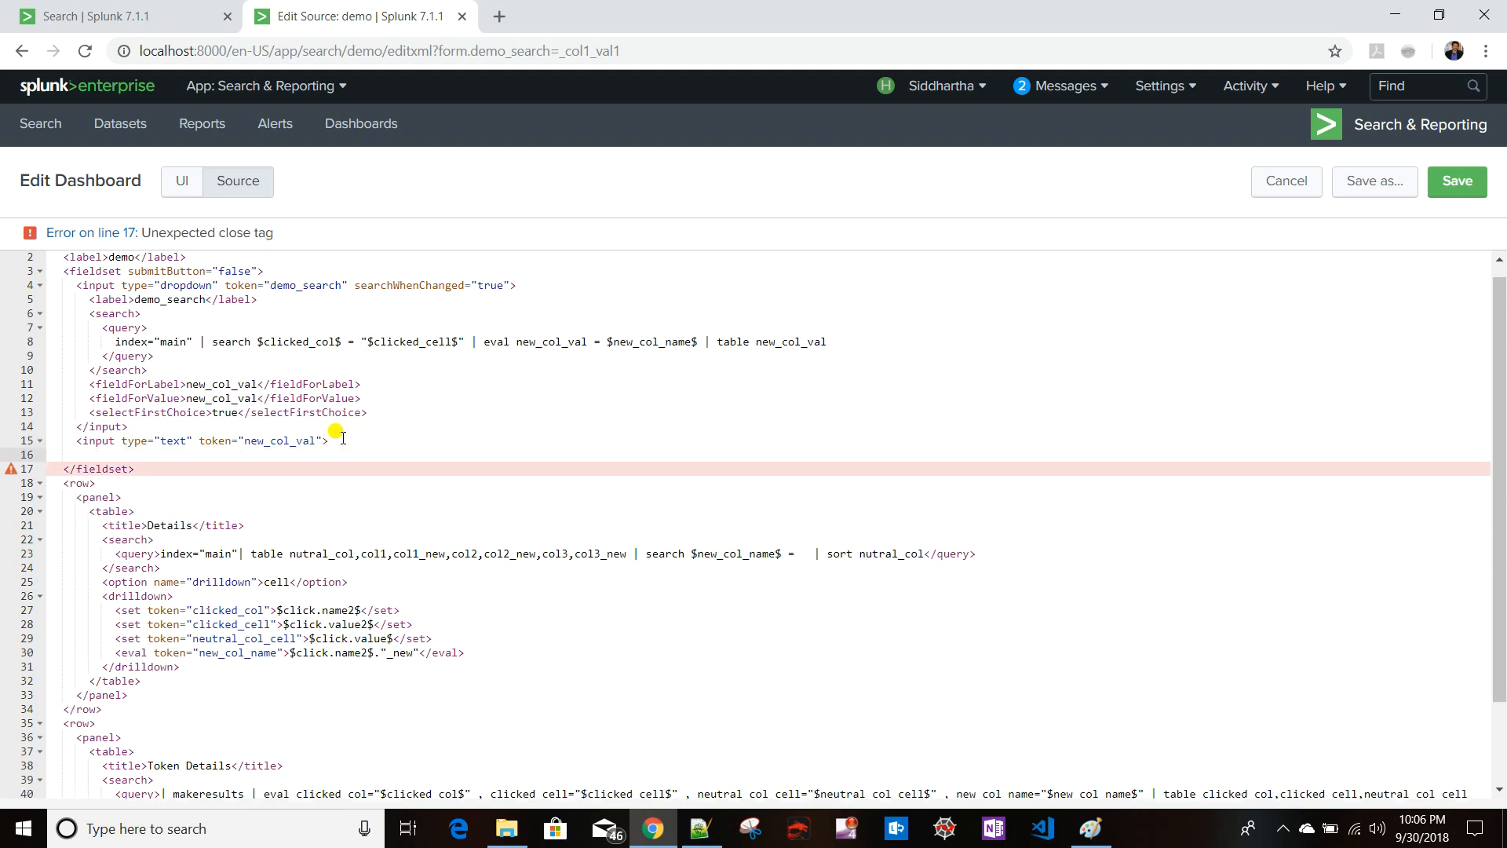
pyautogui.moveTo(74, 427); pyautogui.dragTo(140, 428)
pyautogui.hotkey('ctrl', 'c')
pyautogui.click(100, 455)
pyautogui.hotkey('ctrl', 'v')
pyautogui.click(366, 438)
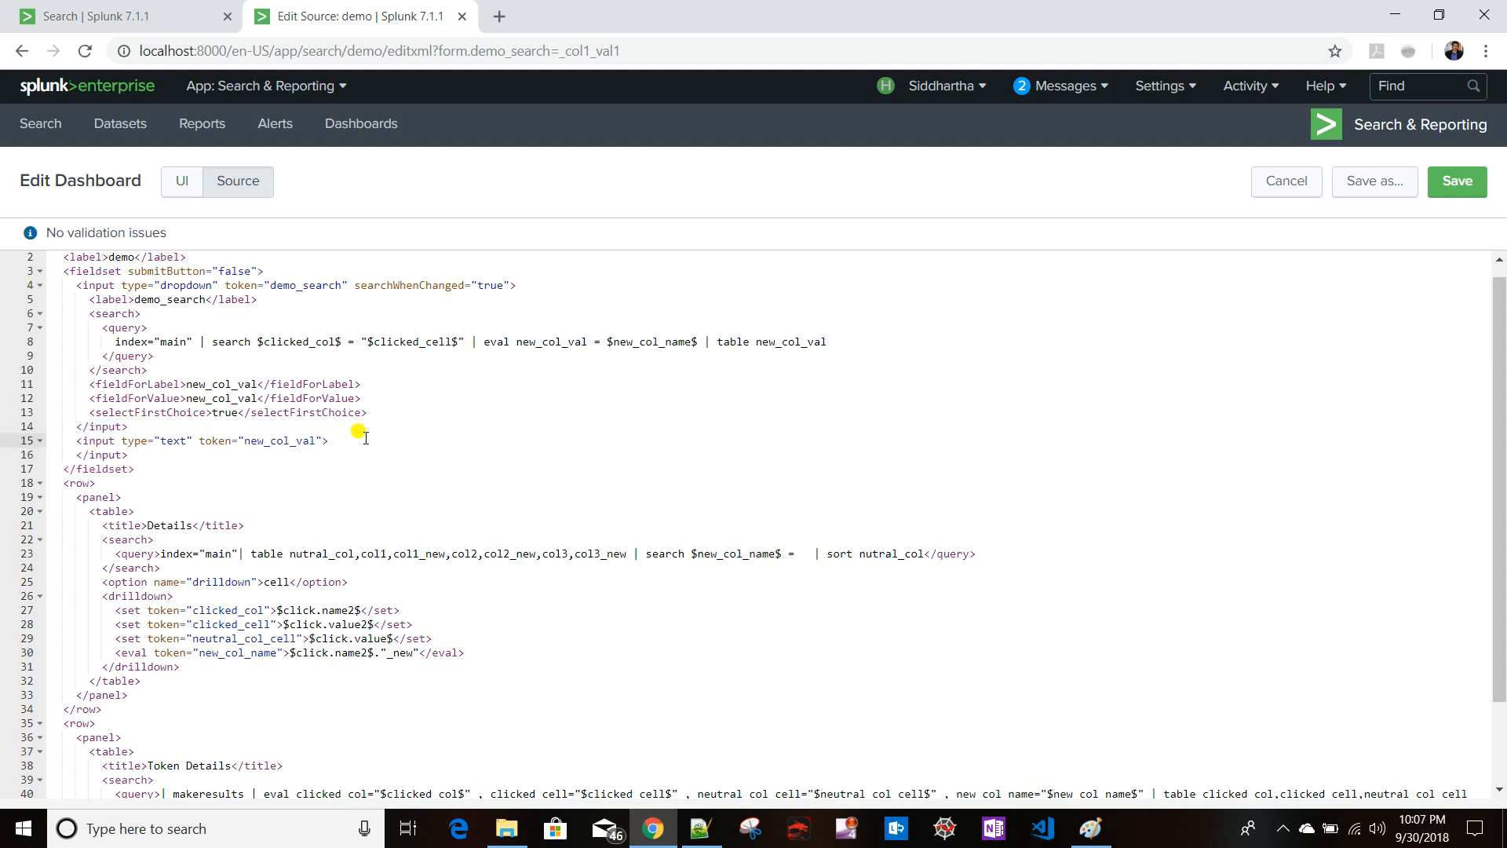
# - Give the new_col_val text input a default value of *
pyautogui.press('Return')
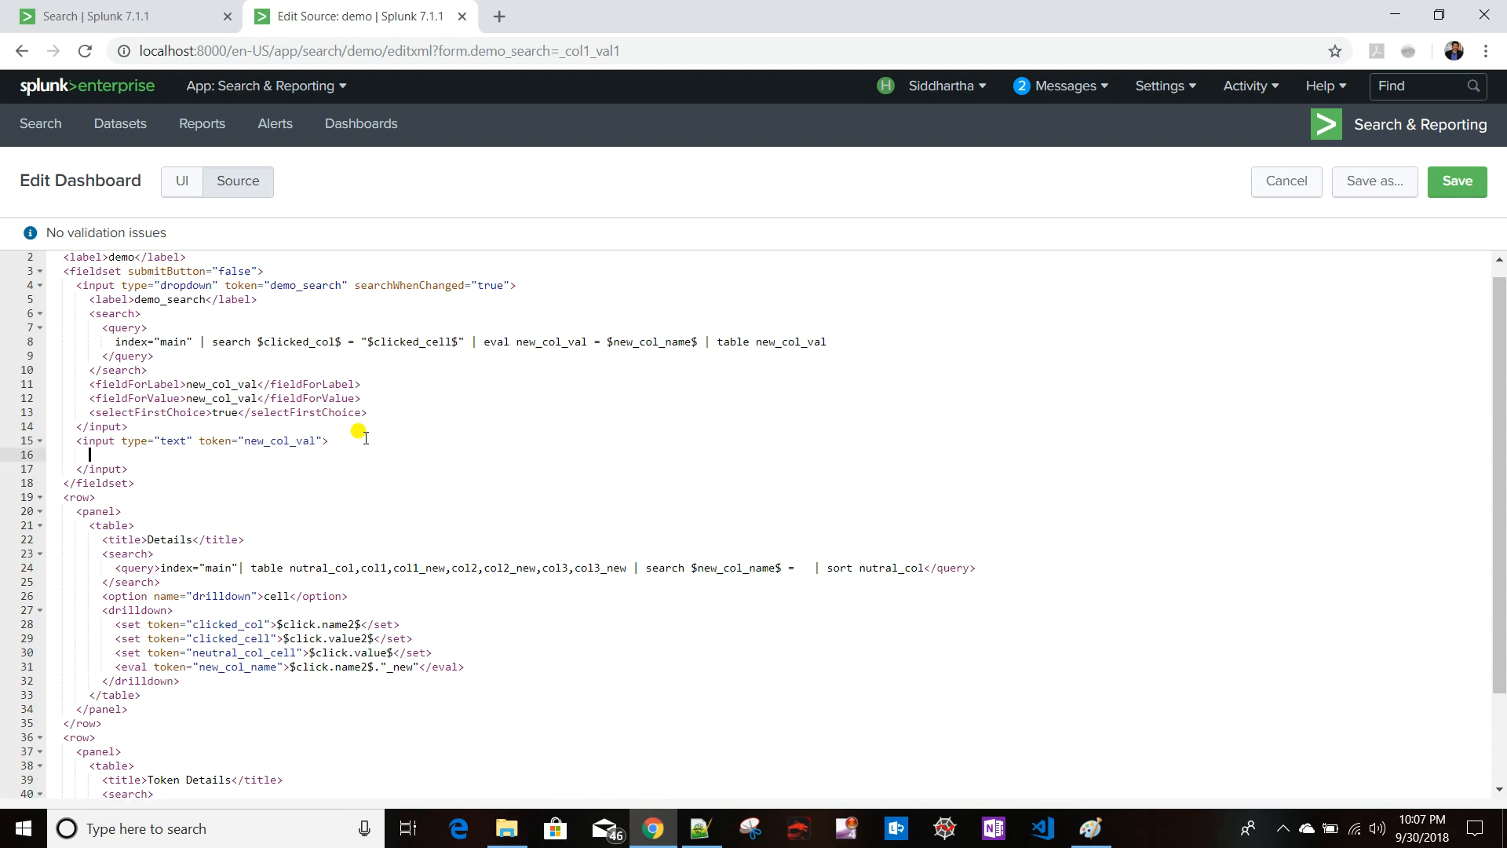
pyautogui.write('<d')
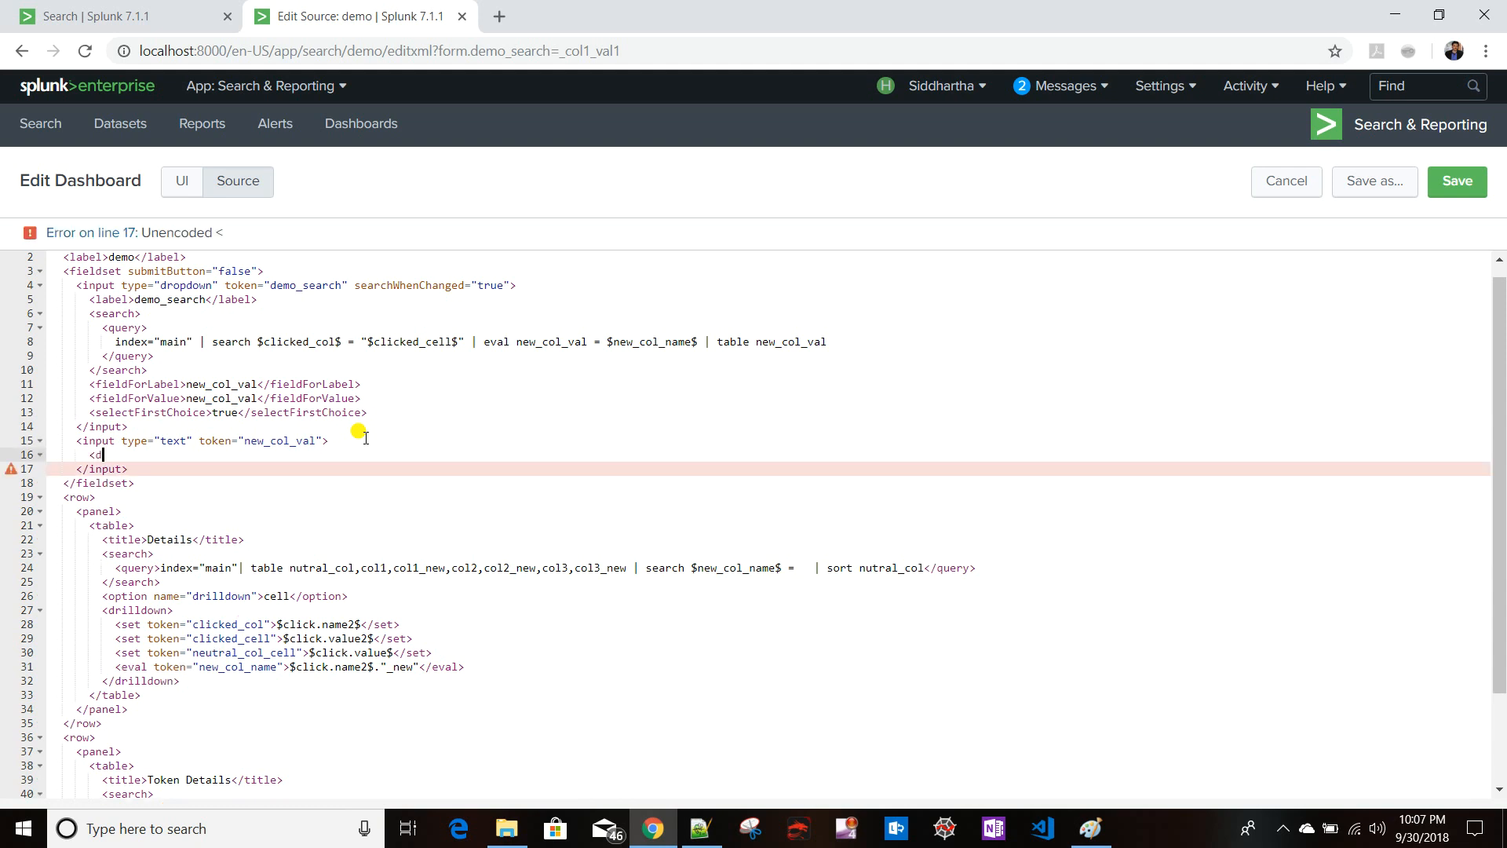
pyautogui.write('efault>')
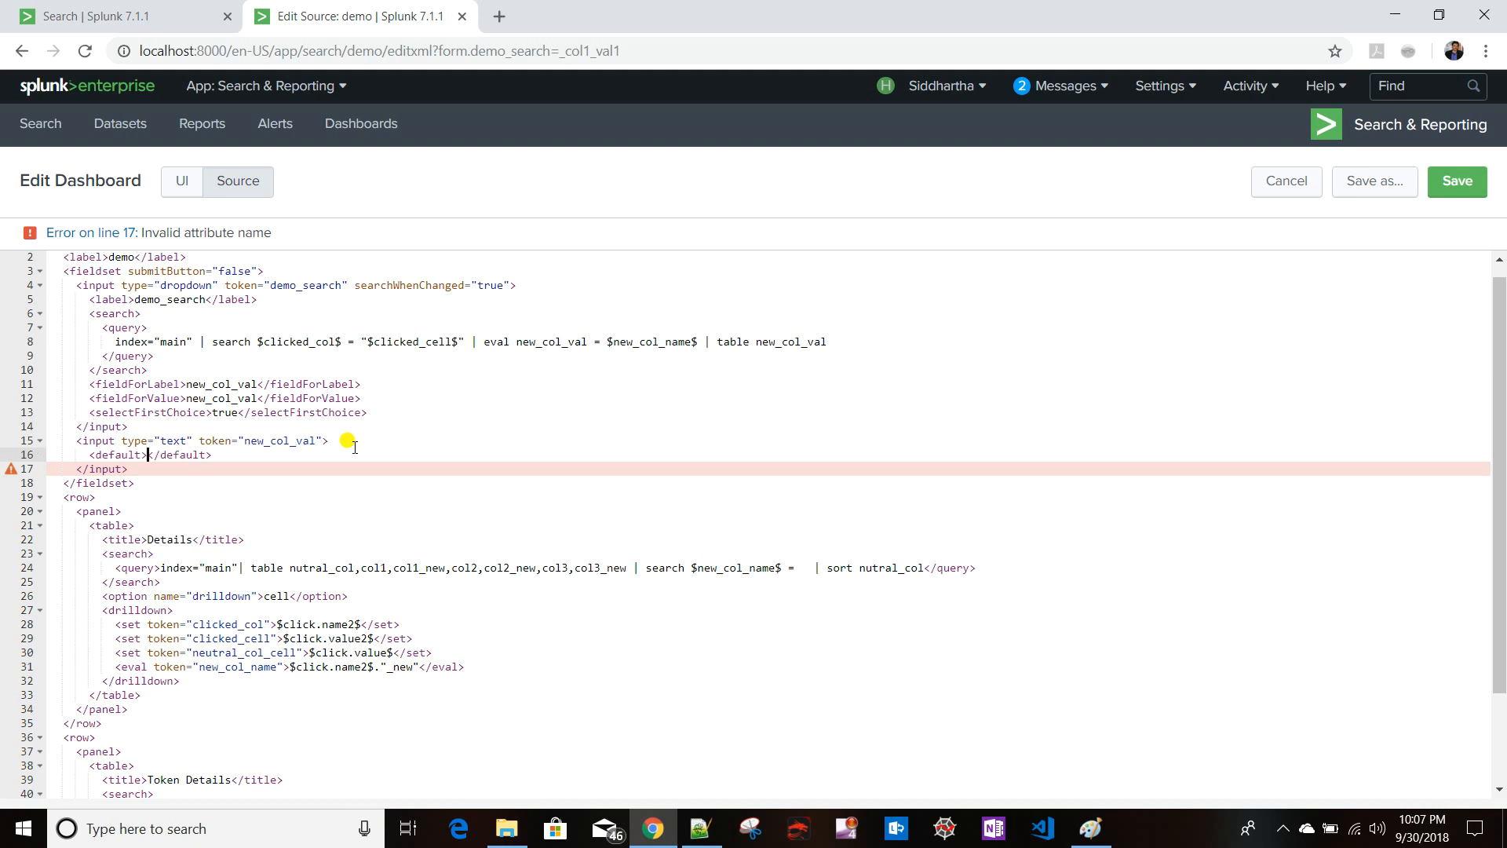
pyautogui.write('*')
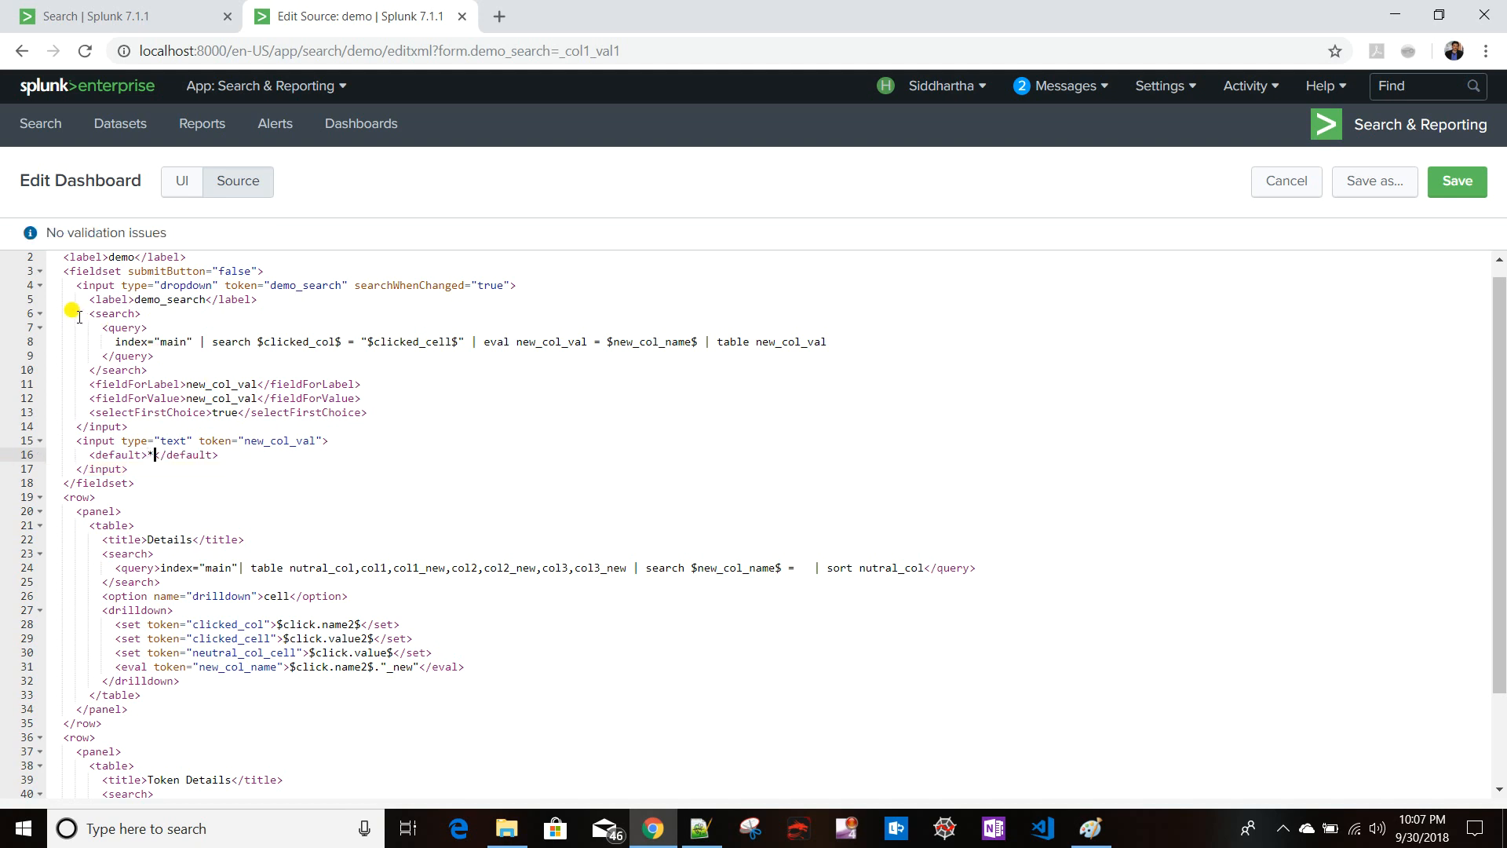
# - Add a done block to the dropdown's search containing a set token element copied from the drilldown
pyautogui.click(170, 358)
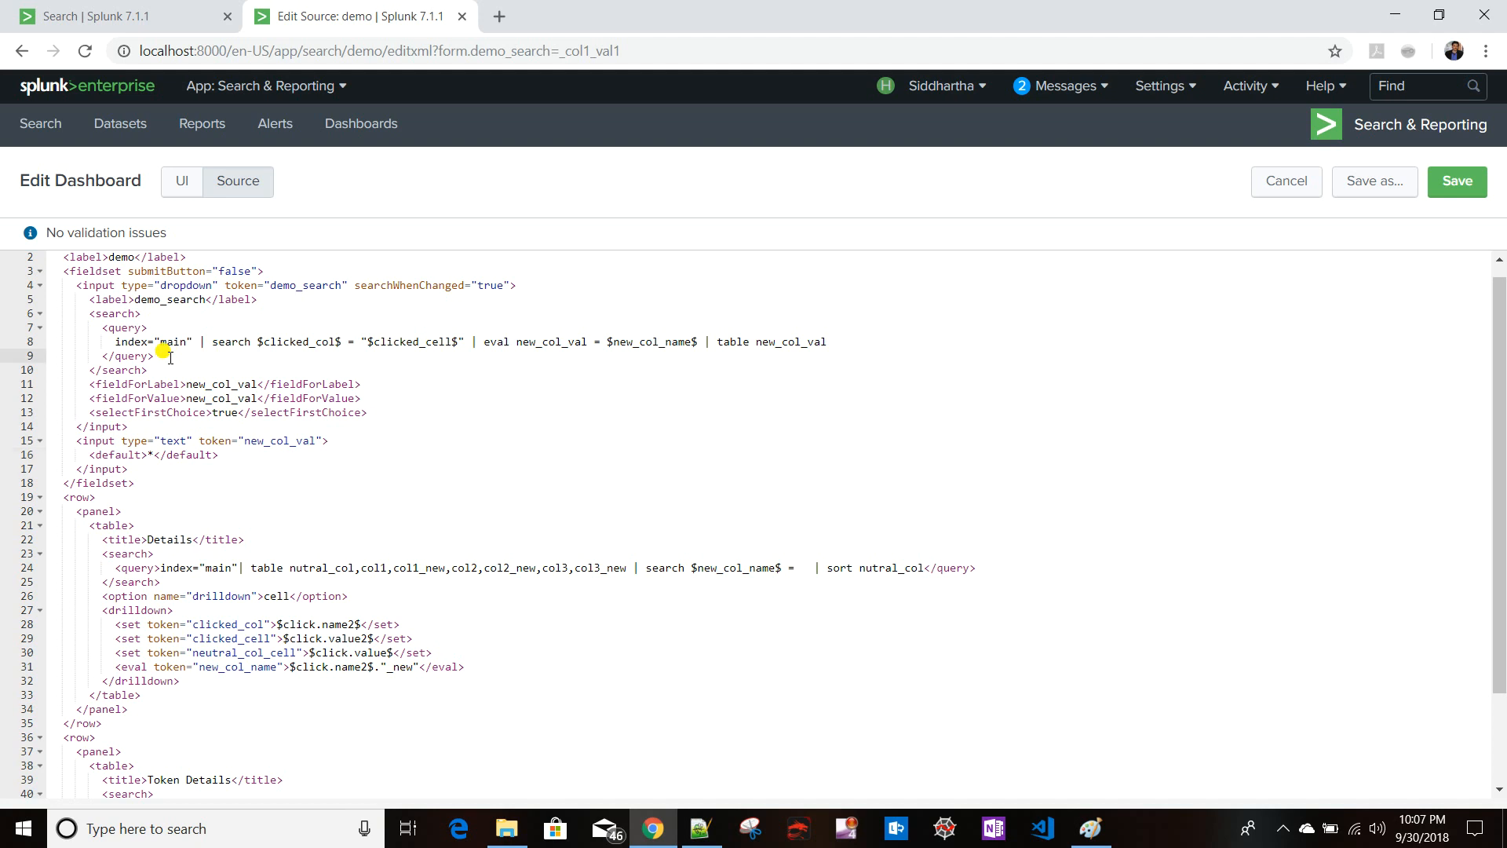
pyautogui.press('Return')
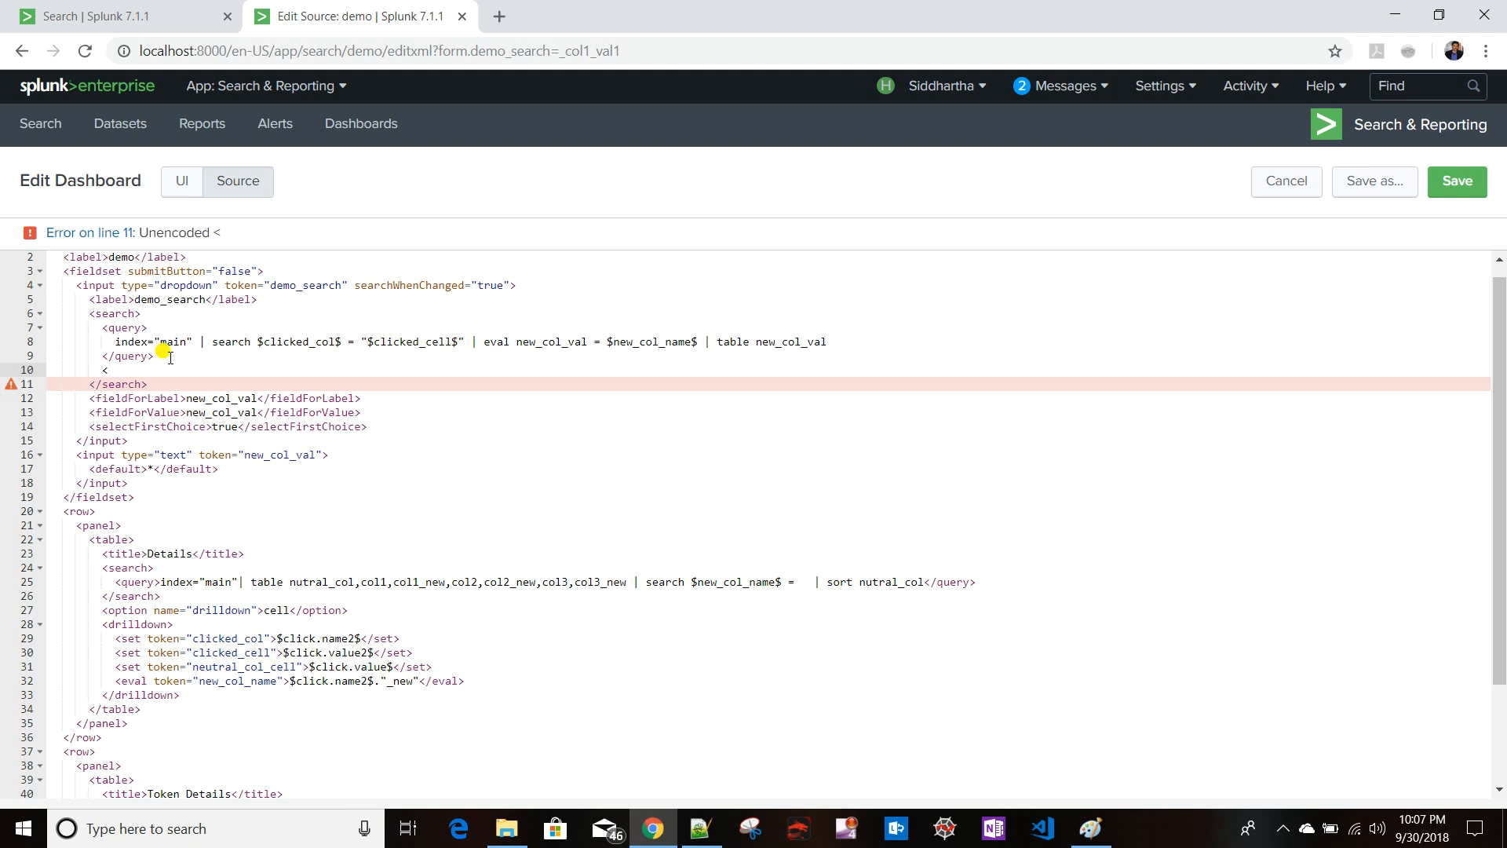
pyautogui.write('done></done>')
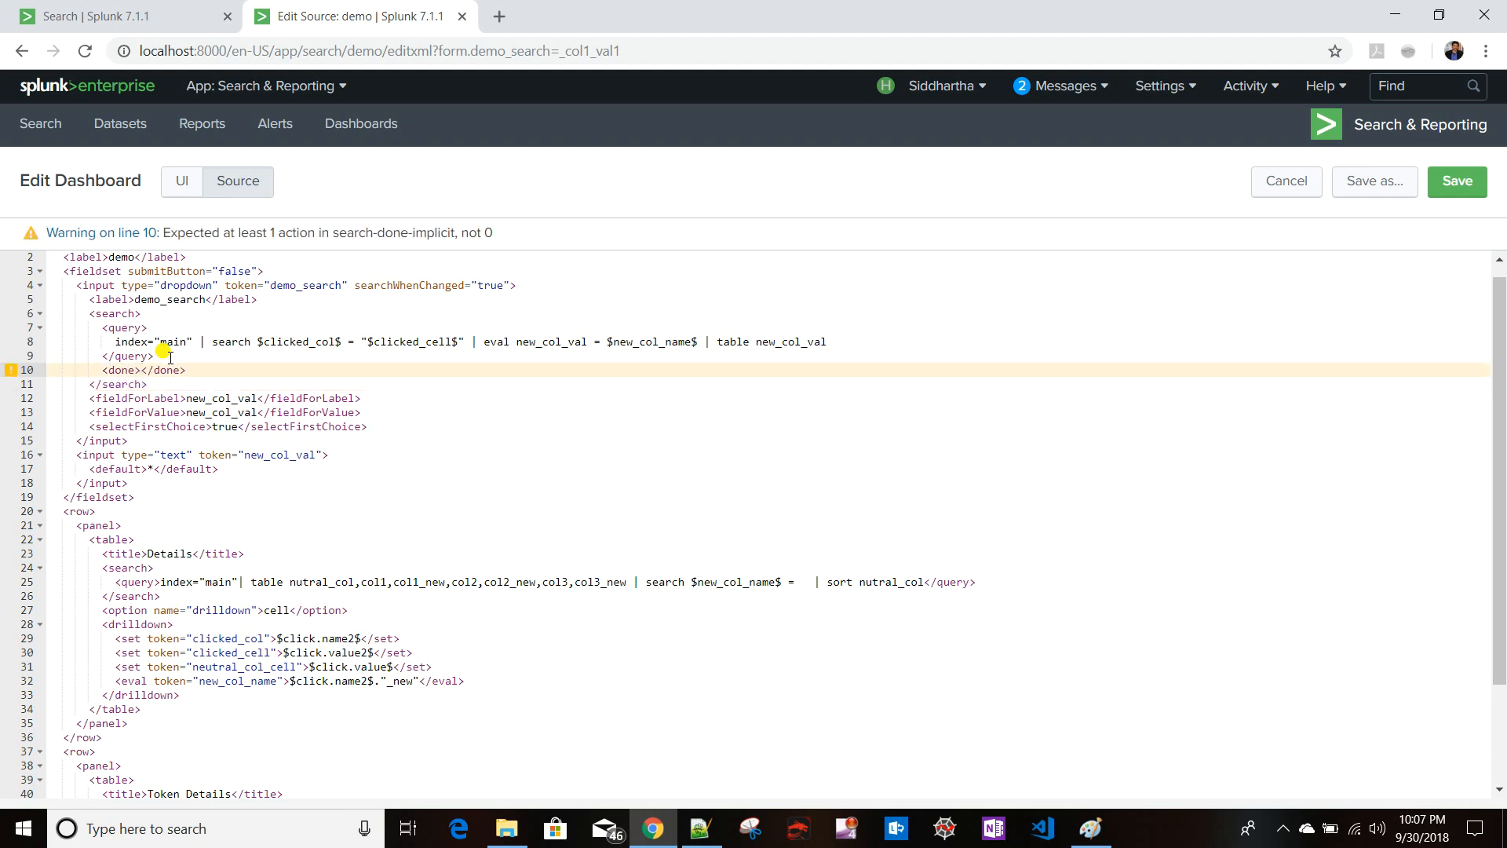
pyautogui.press('Return')
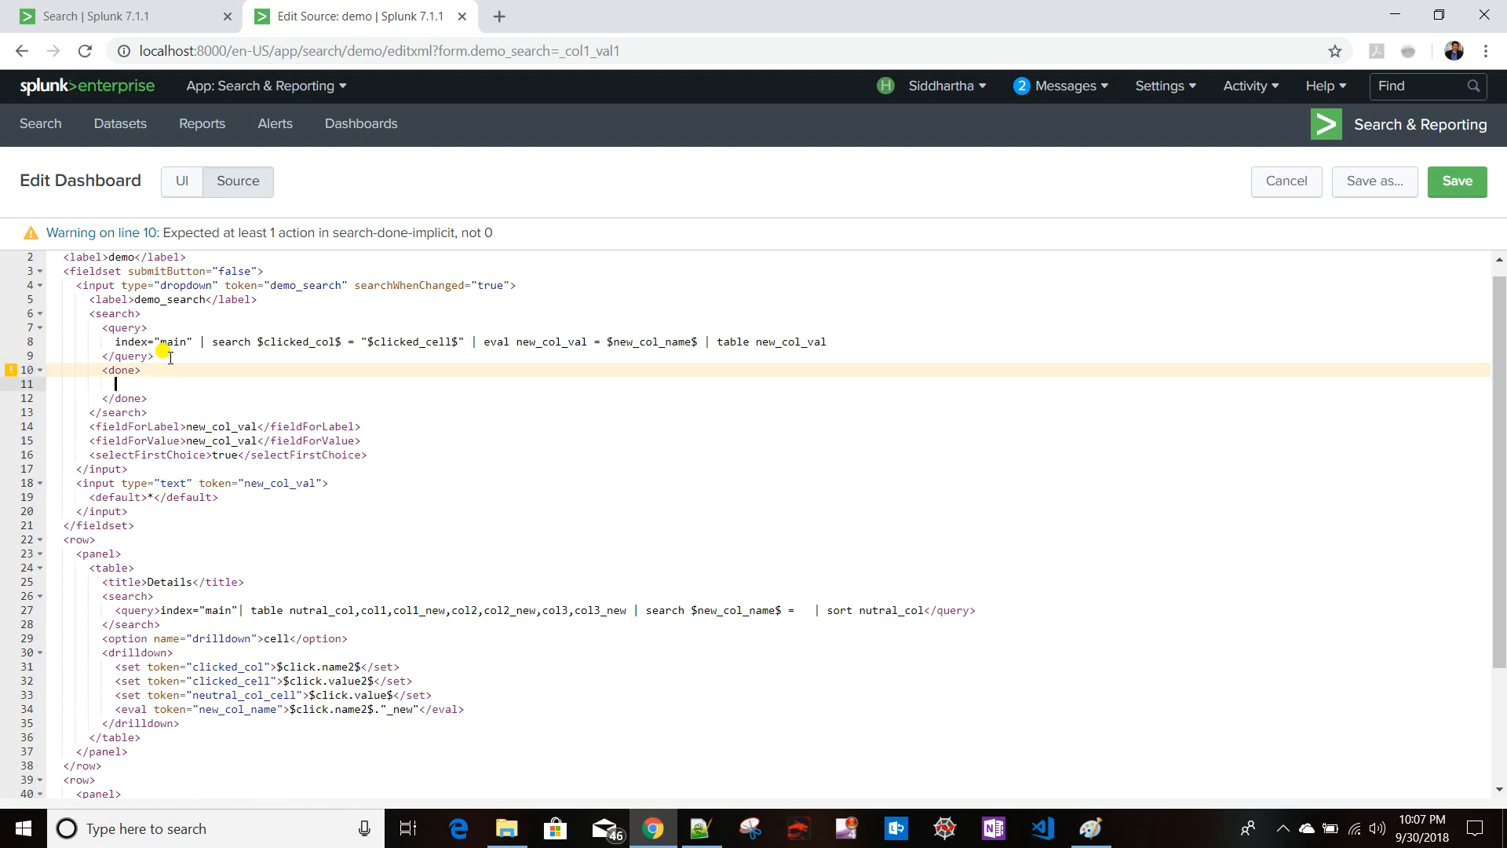
pyautogui.write('<')
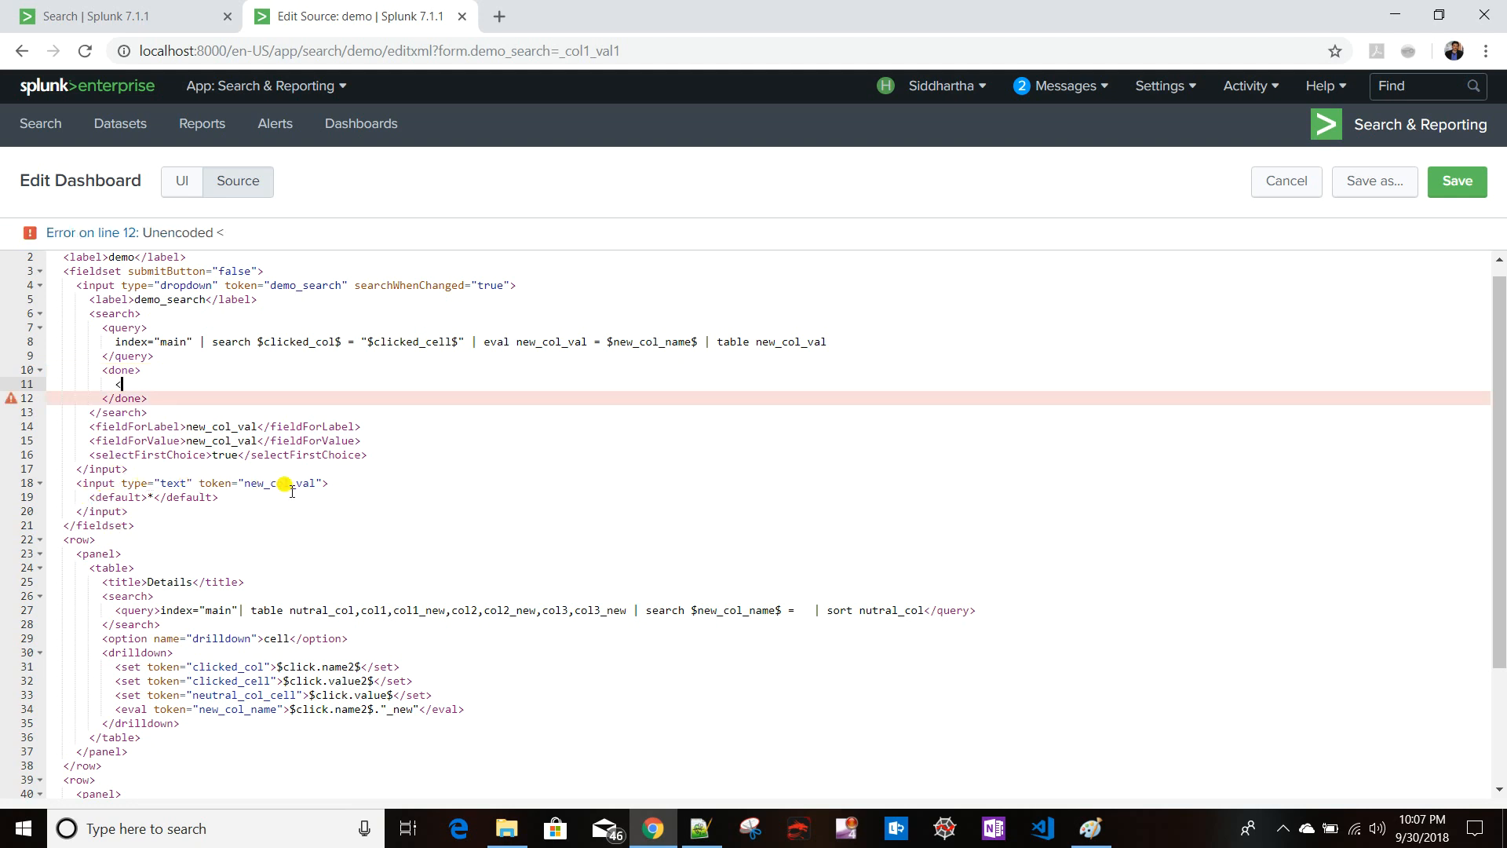
pyautogui.click(114, 667)
pyautogui.moveTo(115, 667); pyautogui.dragTo(428, 667)
pyautogui.hotkey('ctrl', 'c')
pyautogui.click(117, 385)
pyautogui.hotkey('ctrl', 'v')
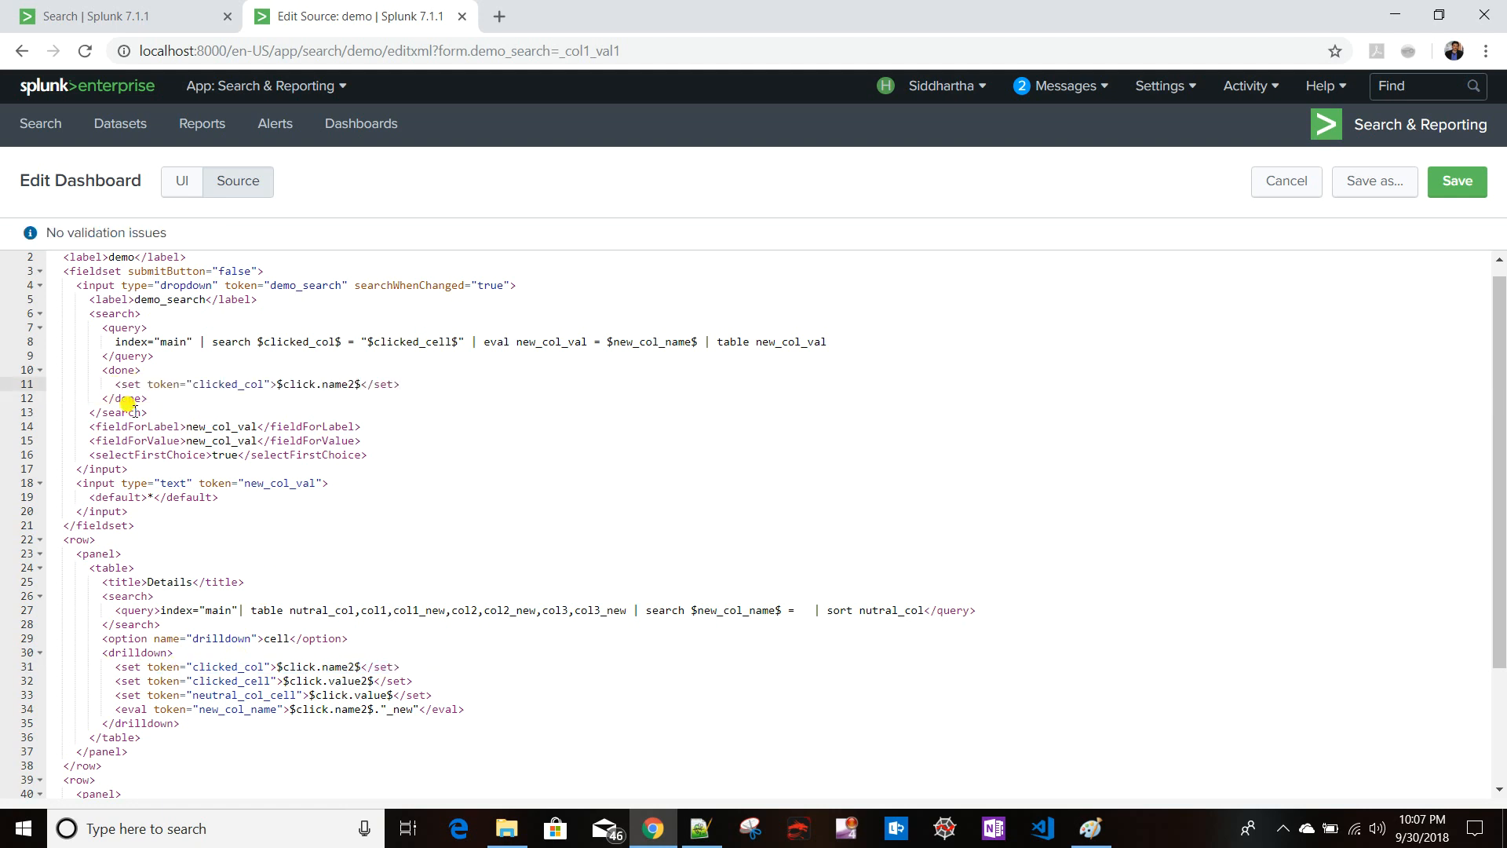
# - Make the done block set token form.new_col_val to $result.new_col_val$
pyautogui.moveTo(245, 483); pyautogui.dragTo(318, 482)
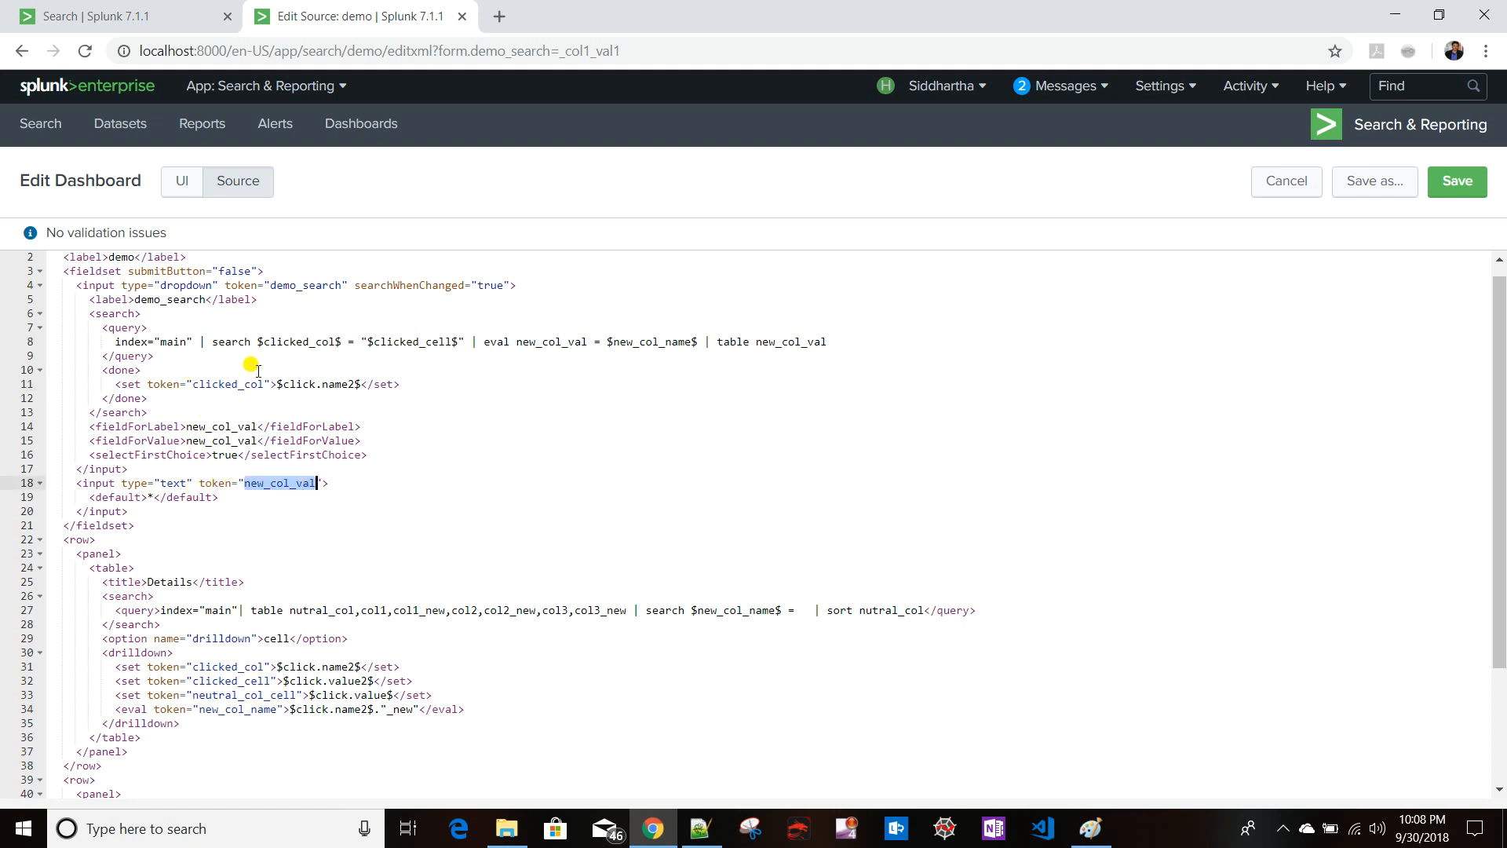
pyautogui.moveTo(263, 384); pyautogui.dragTo(193, 384)
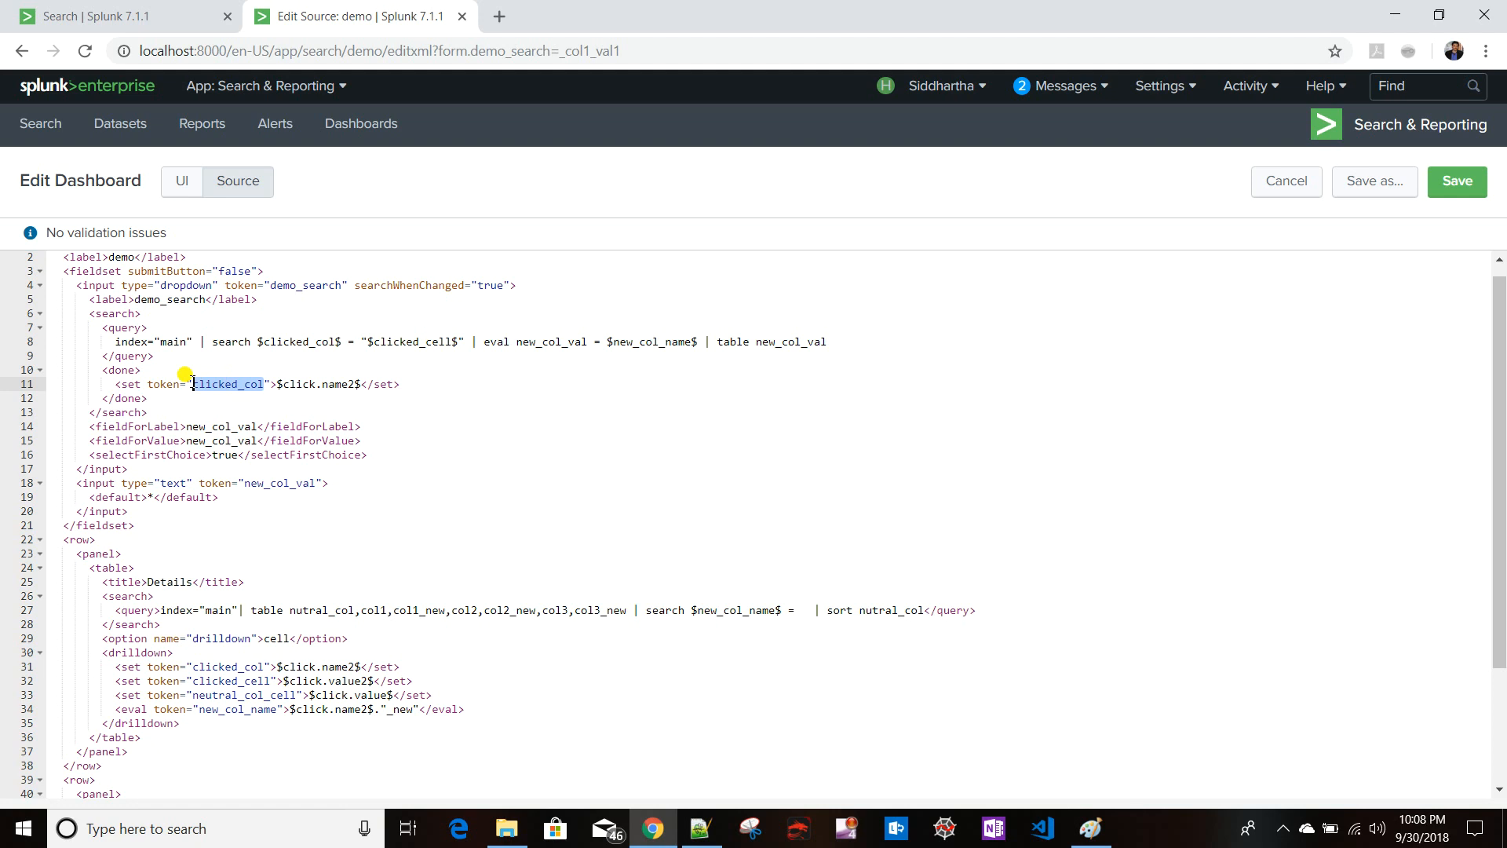
pyautogui.write('form.')
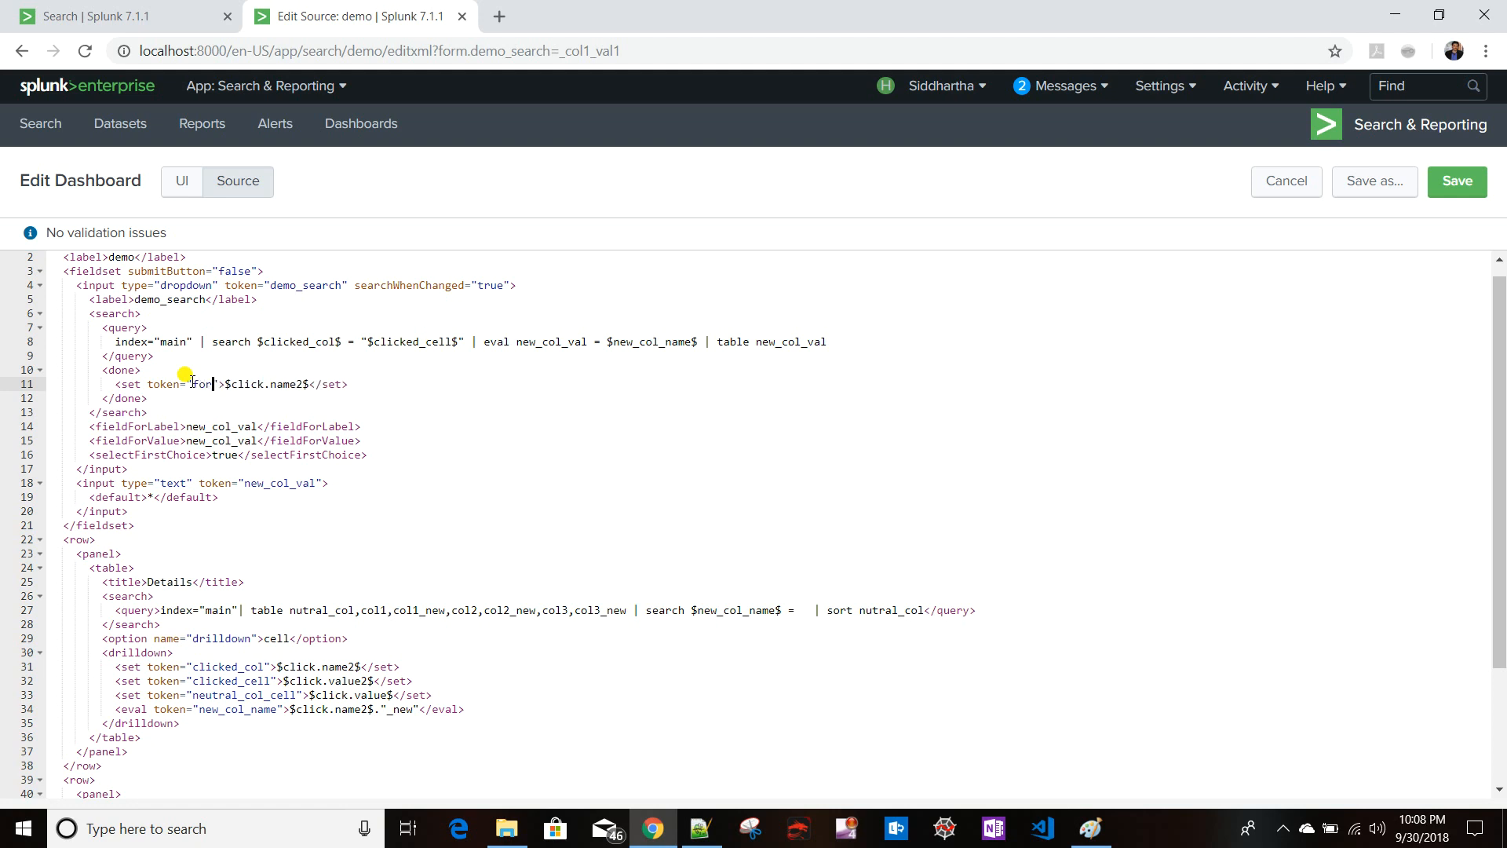
pyautogui.hotkey('ctrl', 'v')
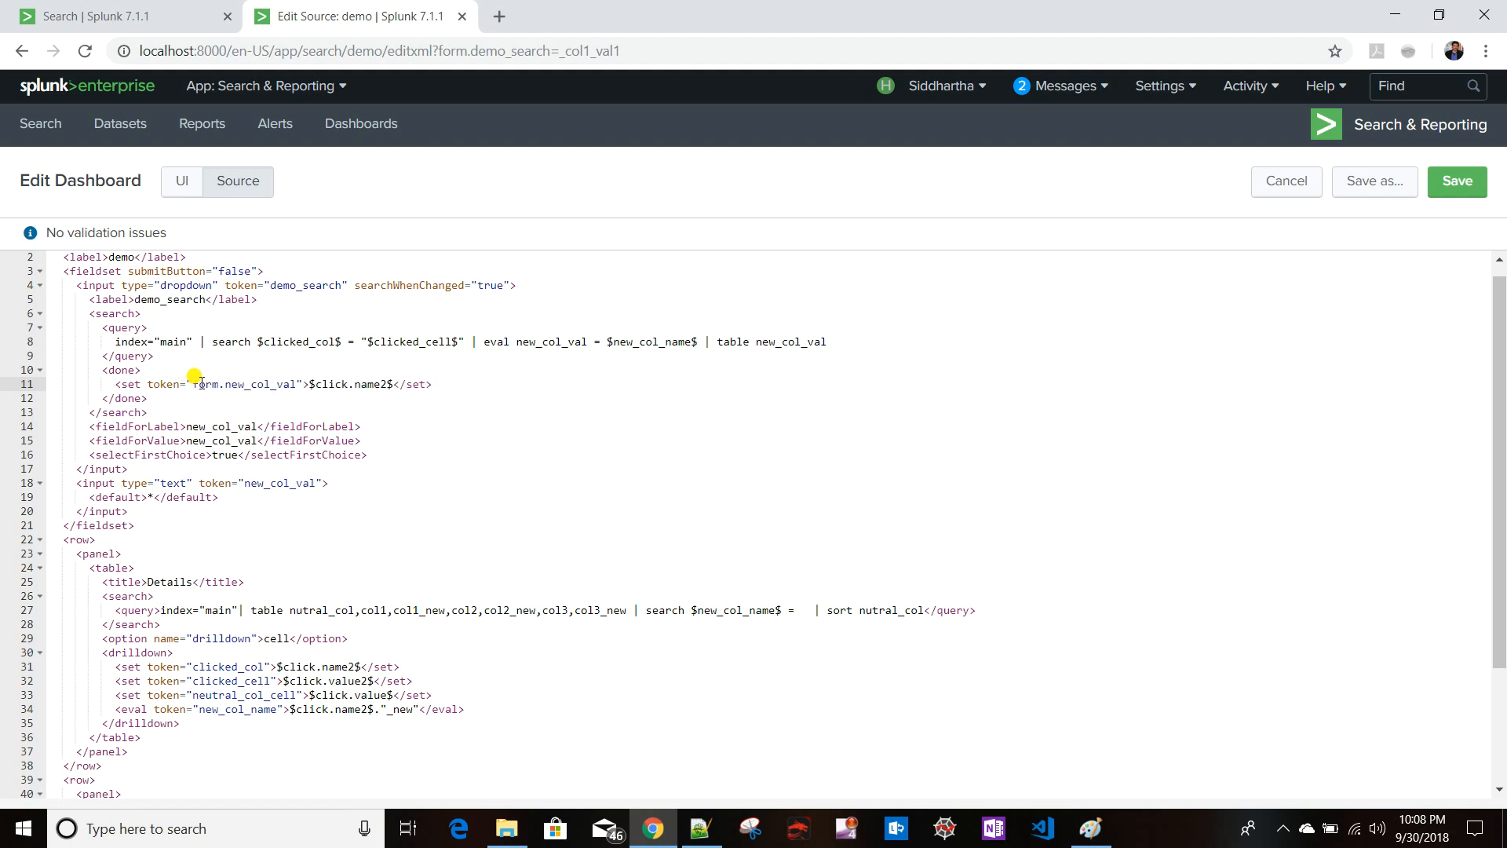
pyautogui.click(391, 384)
pyautogui.press('BackSpace')
pyautogui.press('BackSpace')
pyautogui.press('BackSpace')
pyautogui.press('BackSpace')
pyautogui.press('BackSpace')
pyautogui.press('BackSpace')
pyautogui.press('BackSpace')
pyautogui.press('BackSpace')
pyautogui.press('BackSpace')
pyautogui.press('BackSpace')
pyautogui.press('BackSpace')
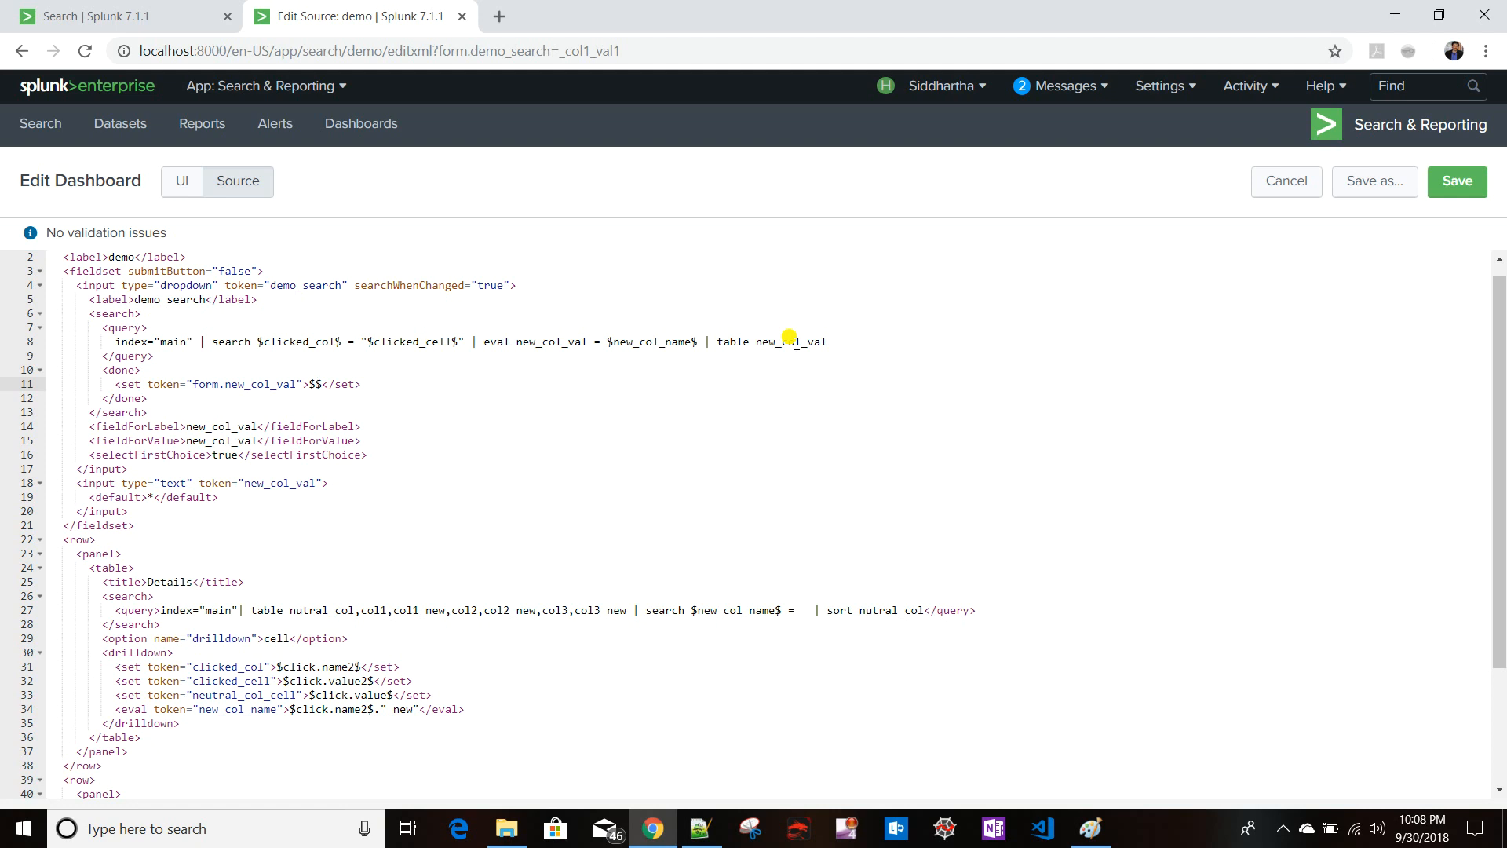
pyautogui.write('n')
pyautogui.moveTo(756, 340); pyautogui.dragTo(834, 343)
pyautogui.click(841, 346)
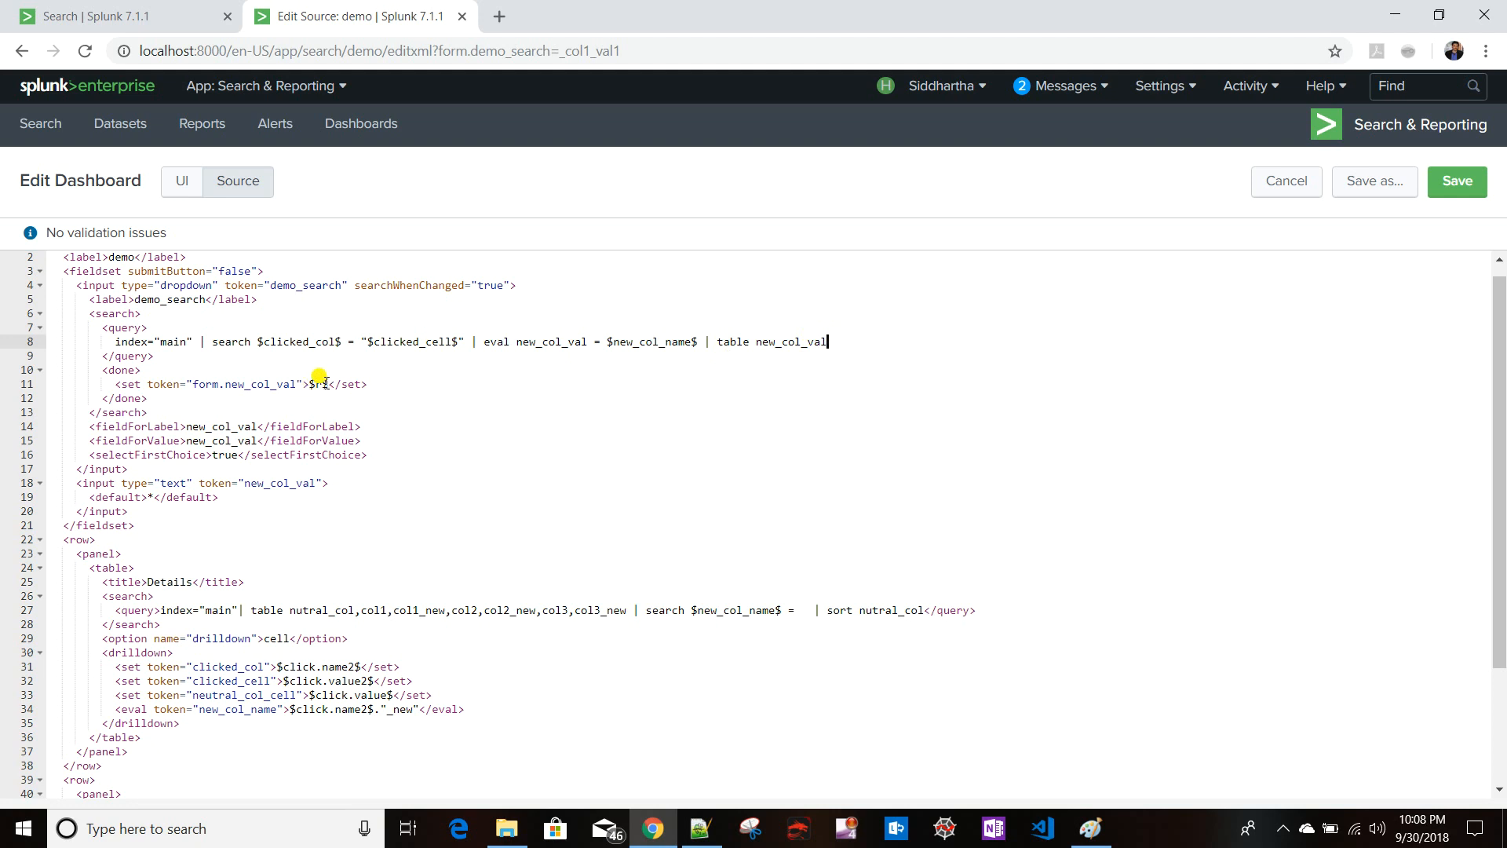
pyautogui.click(324, 384)
pyautogui.write('esult')
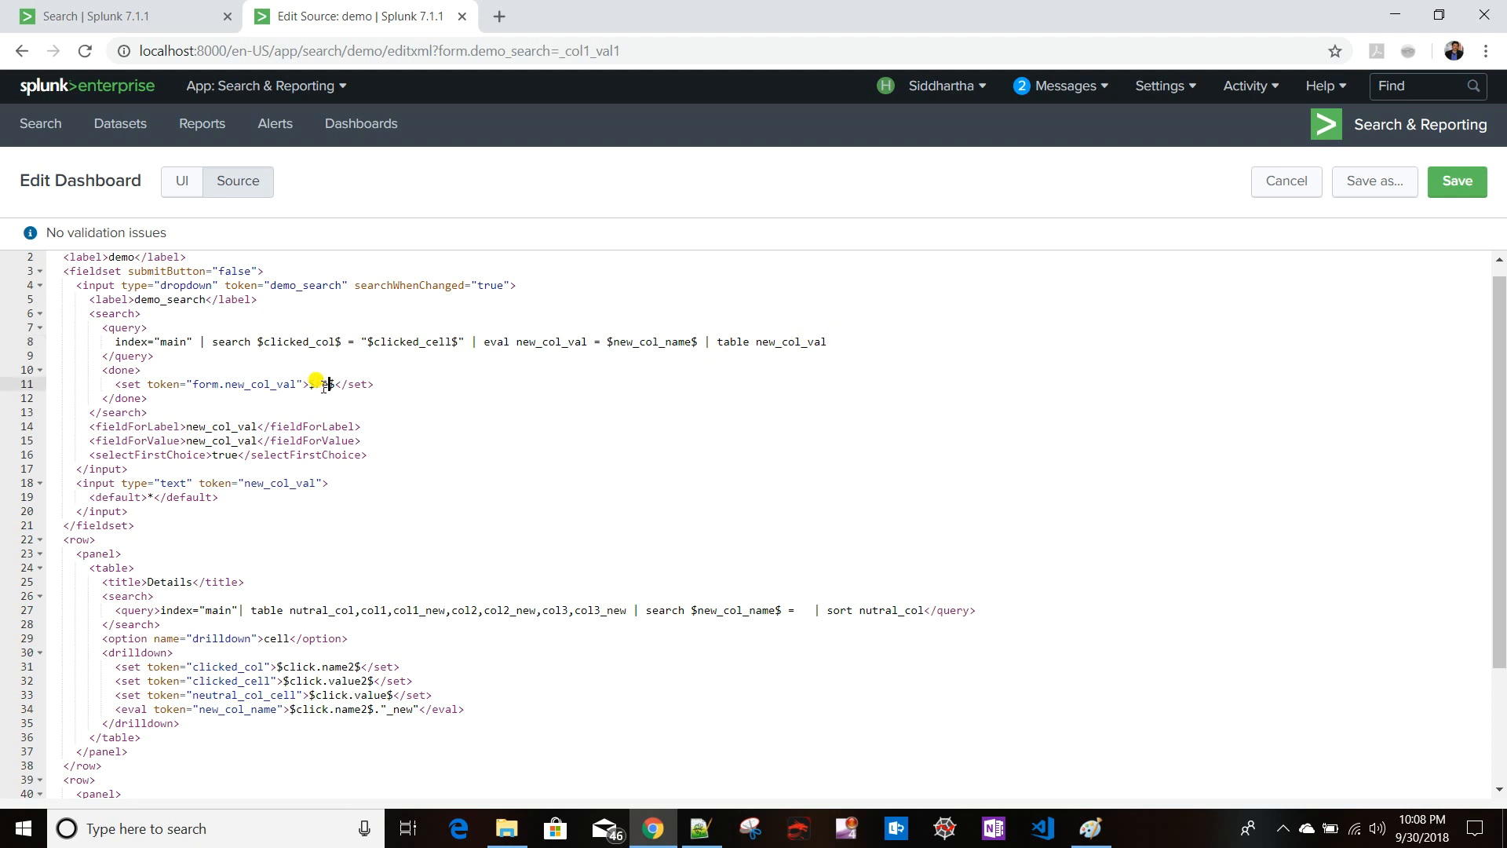
pyautogui.write('.')
pyautogui.moveTo(757, 342); pyautogui.dragTo(826, 343)
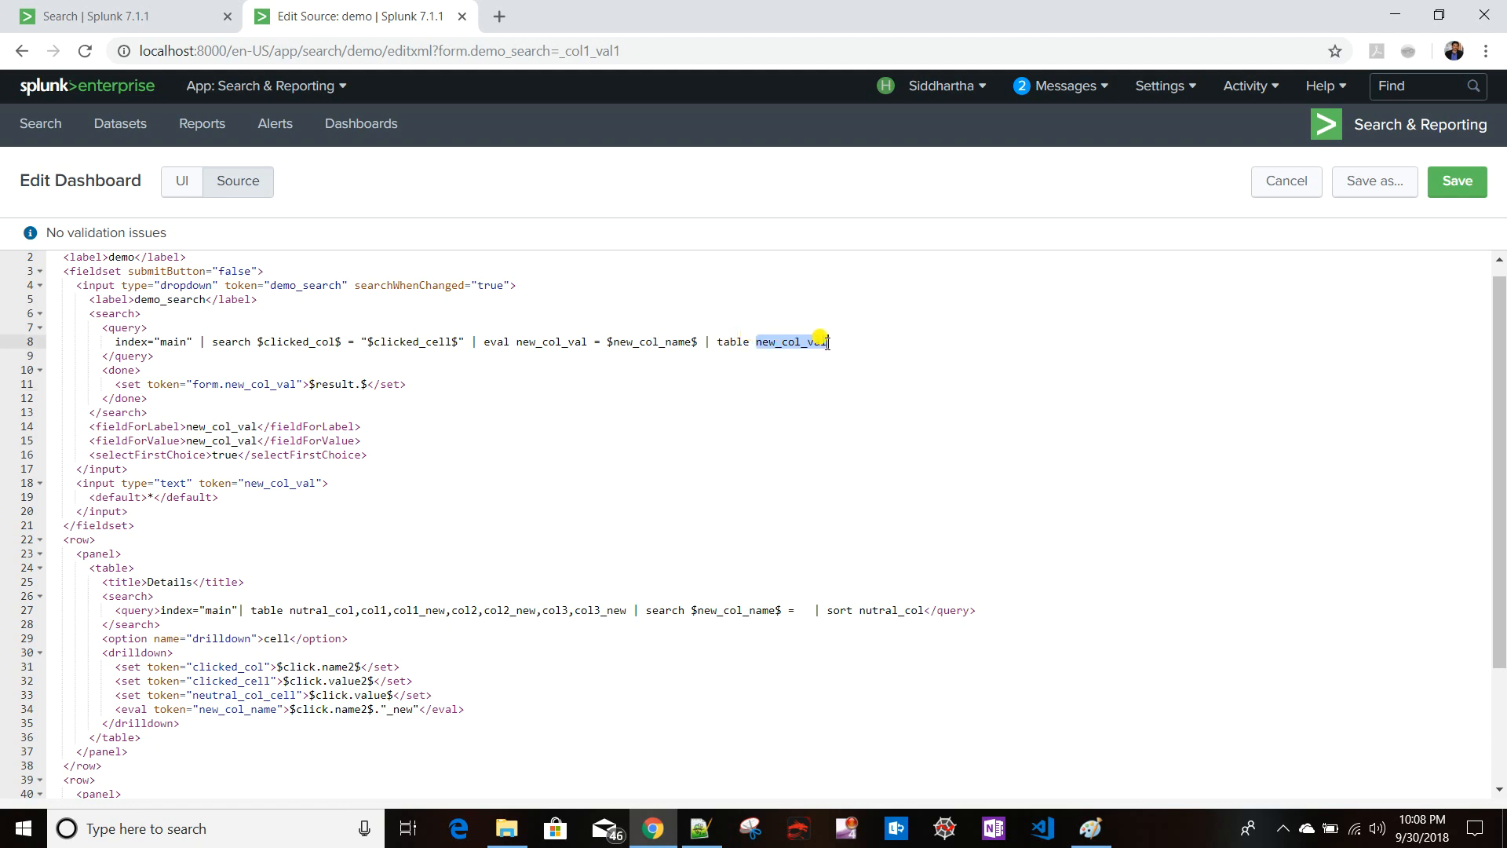
pyautogui.click(362, 385)
pyautogui.hotkey('ctrl', 'v')
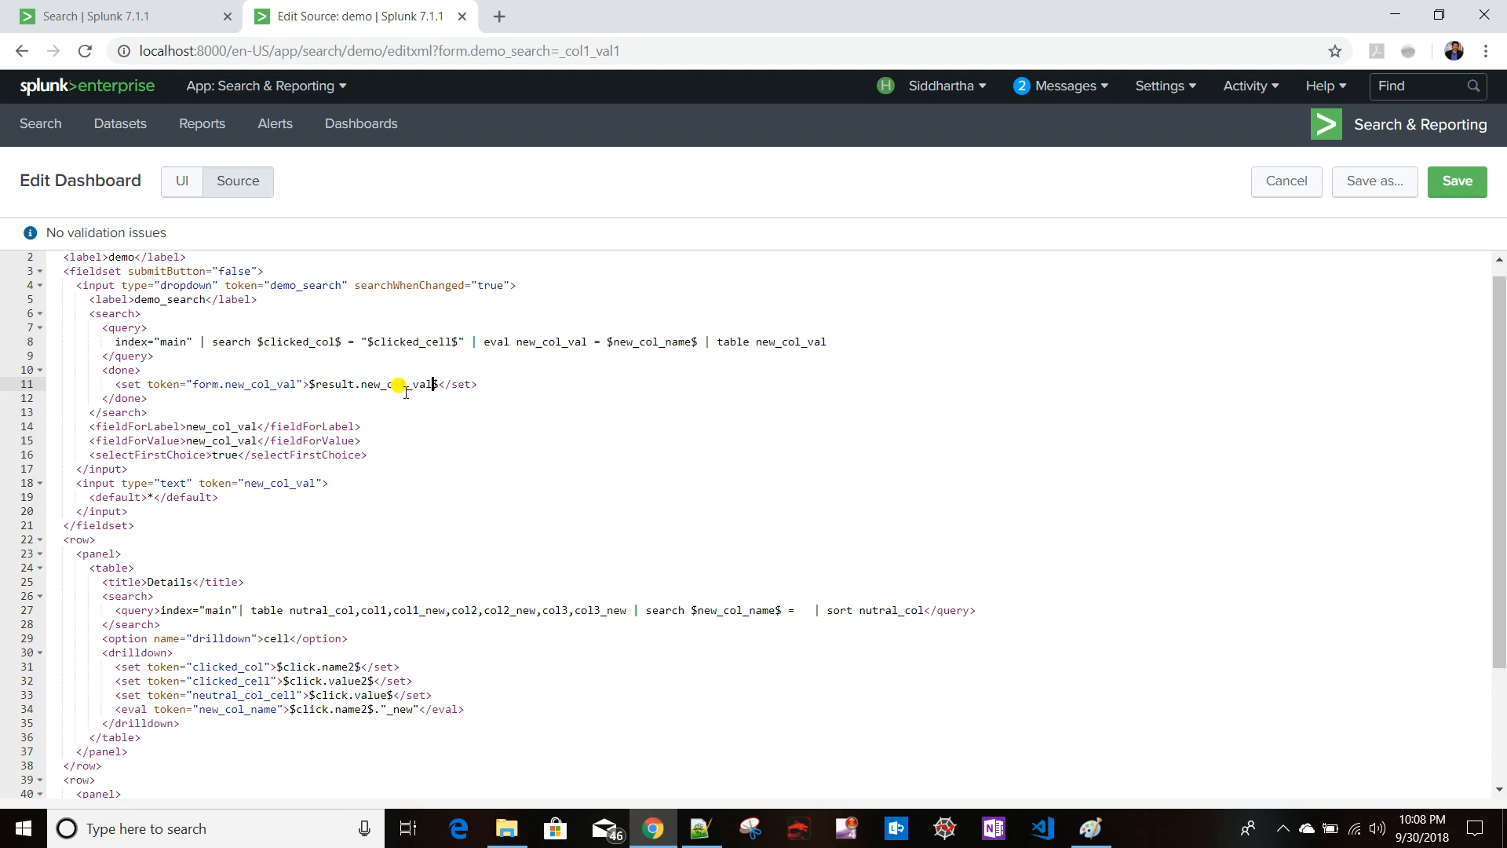
pyautogui.click(323, 384)
pyautogui.click(503, 385)
# - Complete the Details query filter so $new_col_name$ equals the quoted $new_col_val$ token
pyautogui.moveTo(247, 484); pyautogui.dragTo(316, 484)
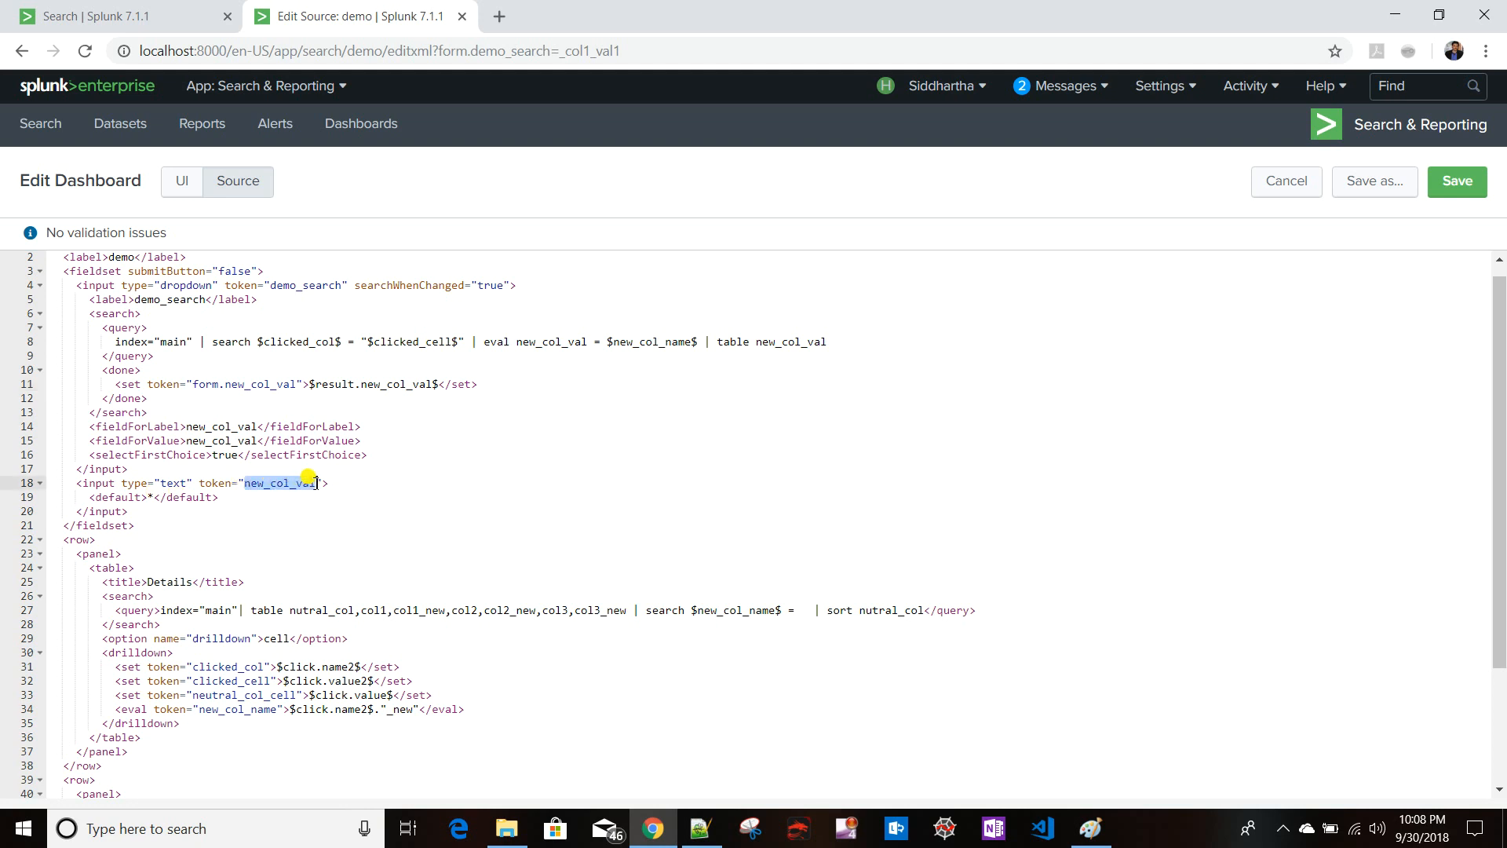
pyautogui.click(803, 611)
pyautogui.write('$$')
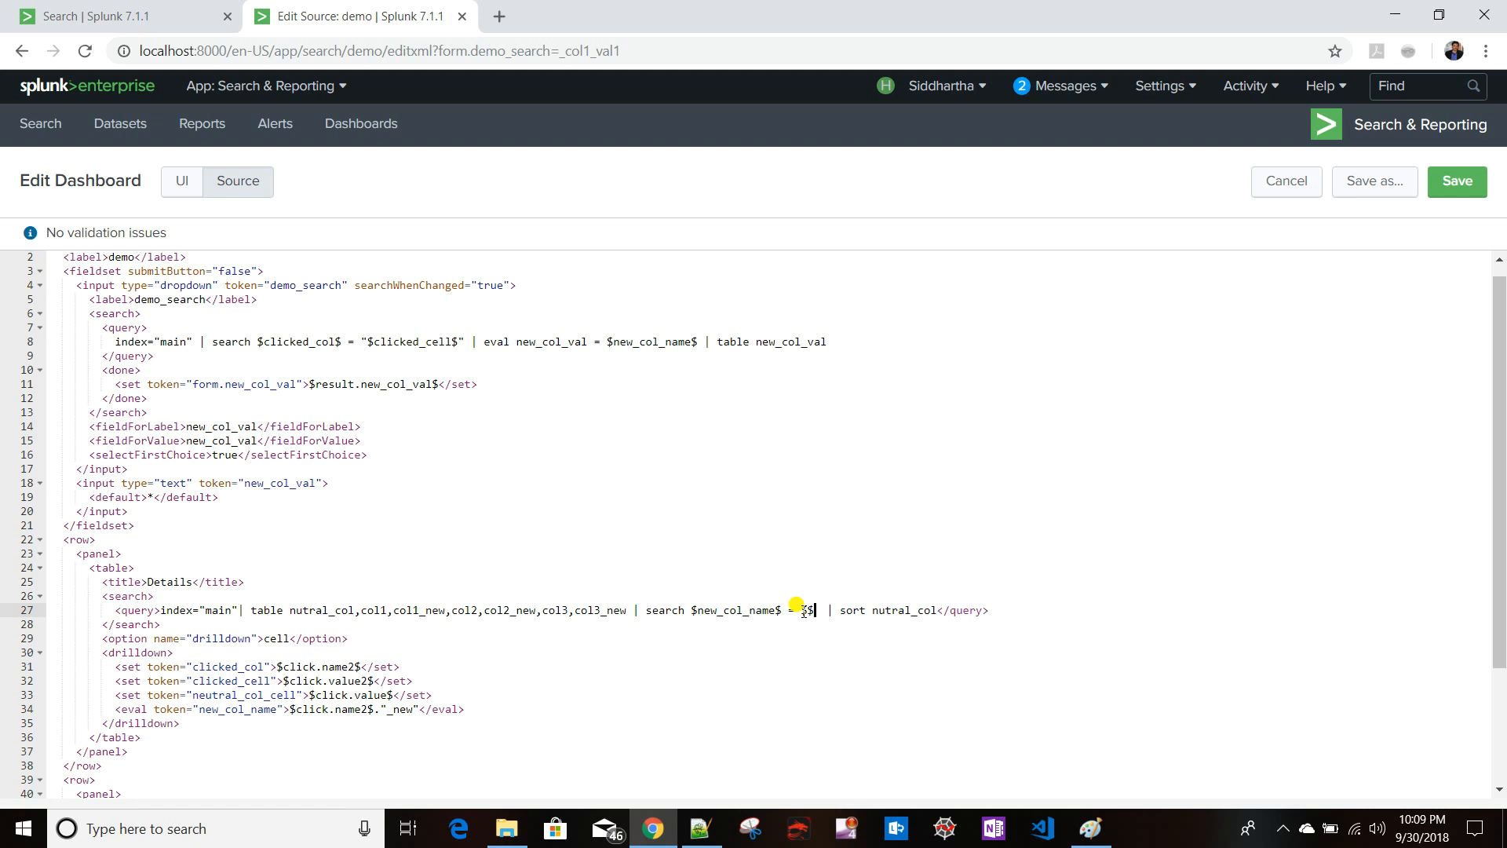
pyautogui.hotkey('ctrl', 'v')
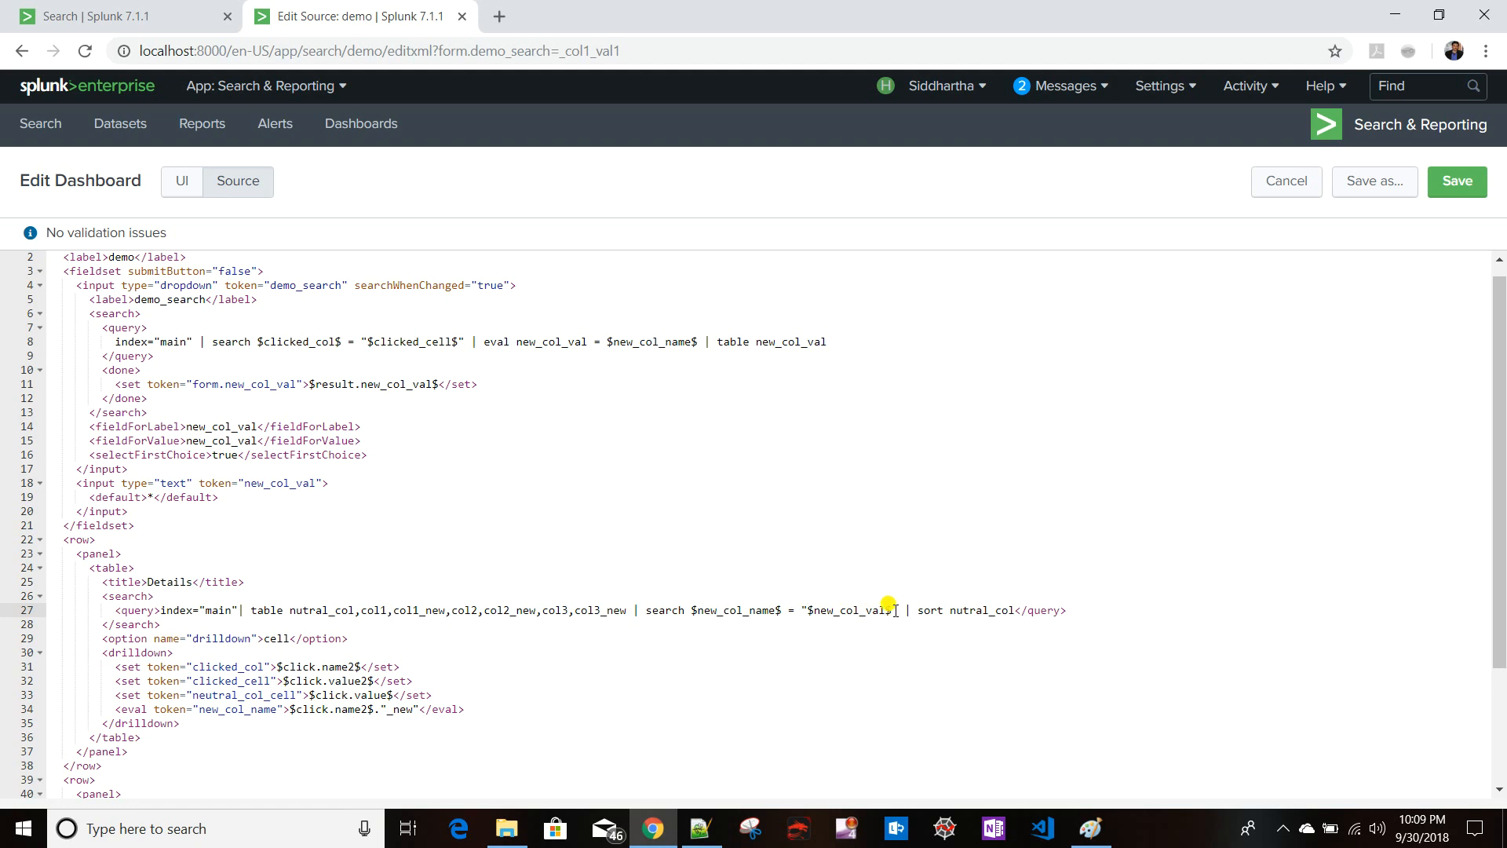
# - Close the quoted $new_col_val$ token in the Details query and paste a copy of the text input block right after it
pyautogui.write('"')
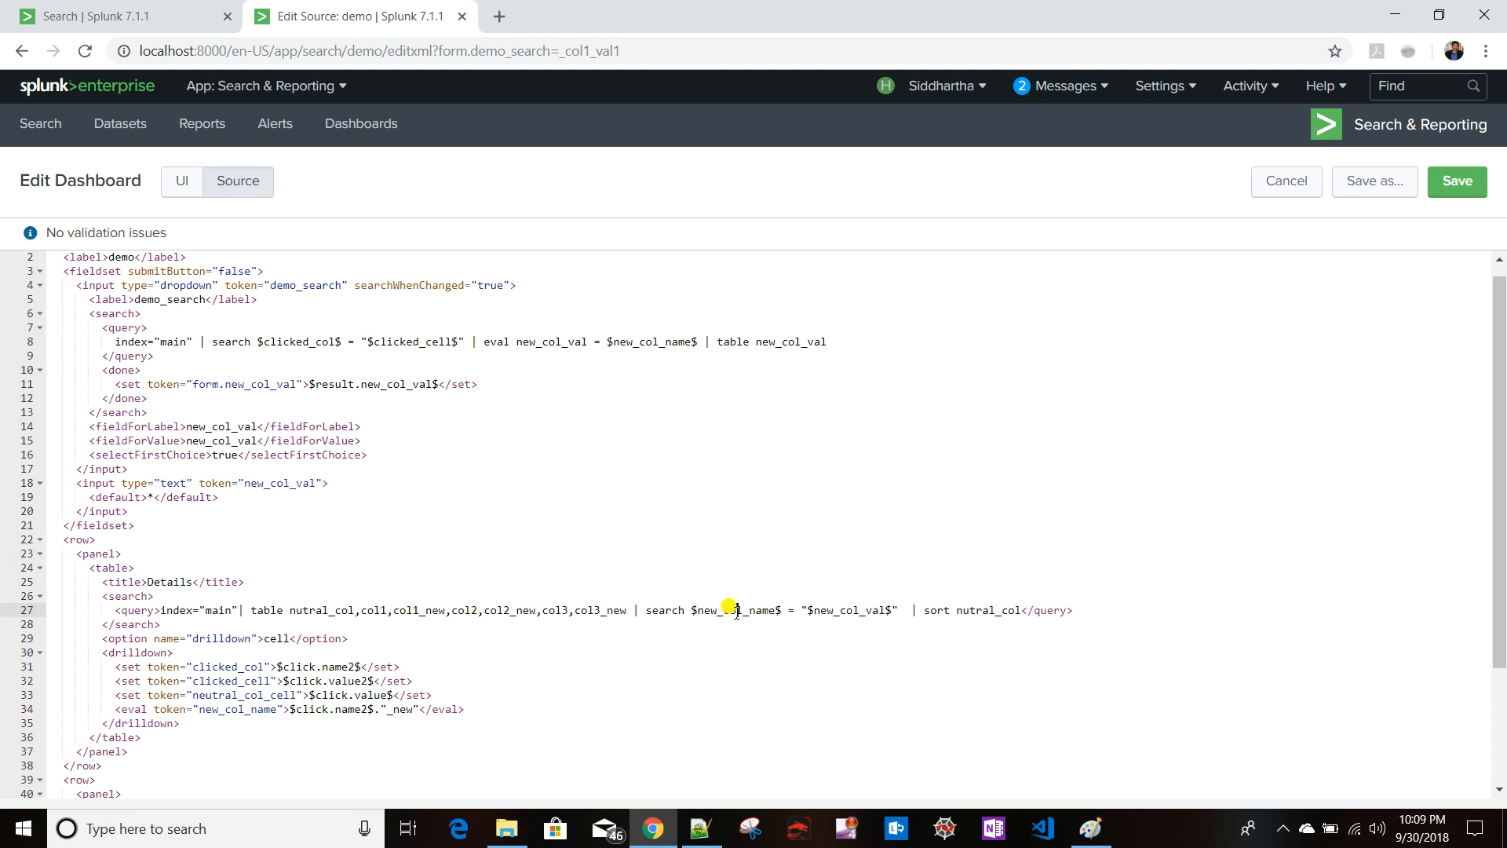
pyautogui.moveTo(694, 614); pyautogui.dragTo(783, 612)
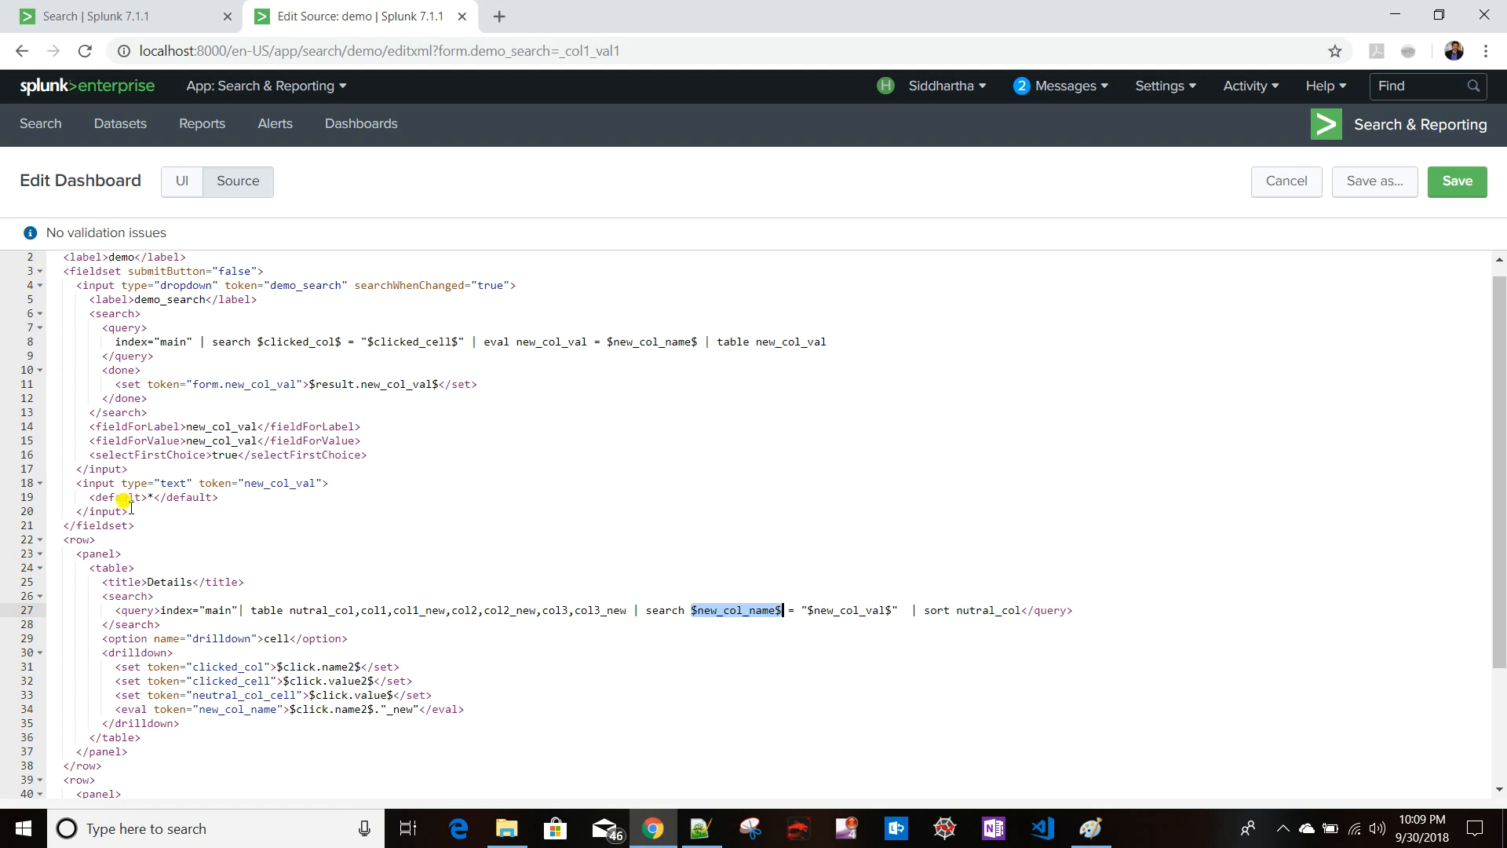
pyautogui.moveTo(139, 511); pyautogui.dragTo(18, 475)
pyautogui.hotkey('ctrl', 'c')
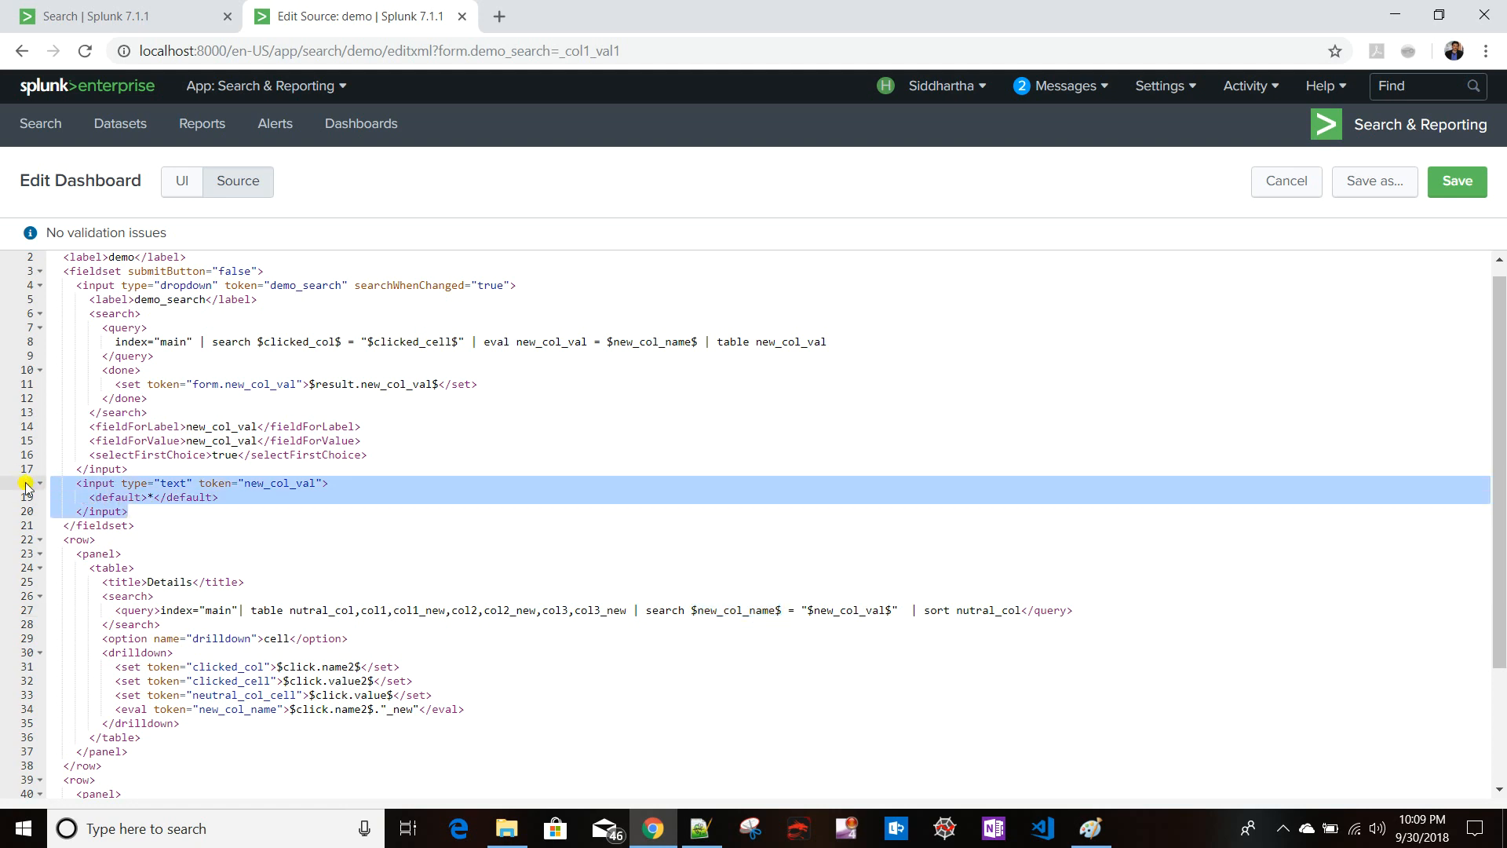
pyautogui.click(135, 512)
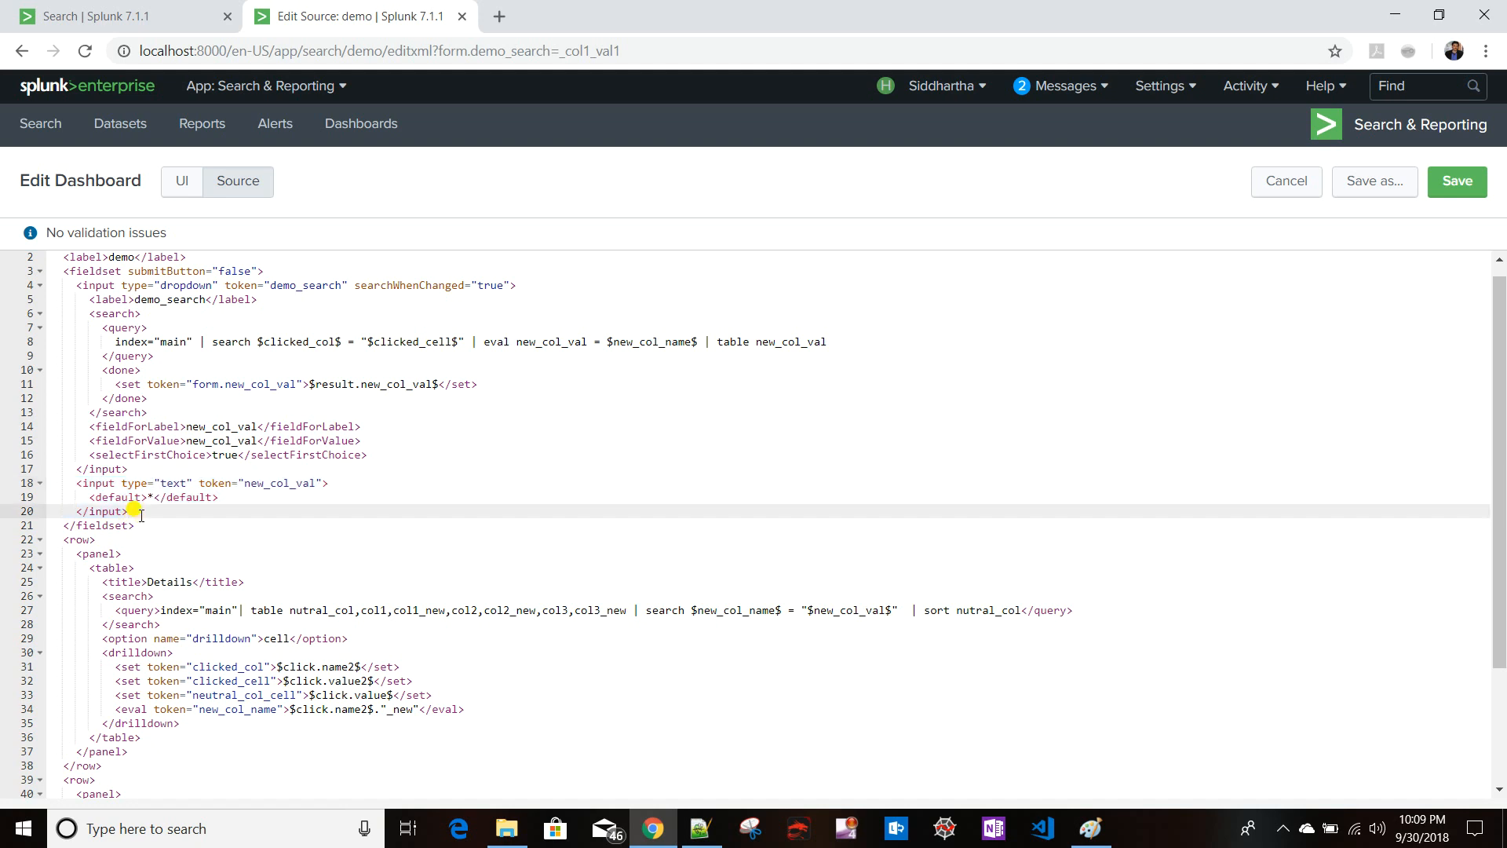
pyautogui.press('BackSpace')
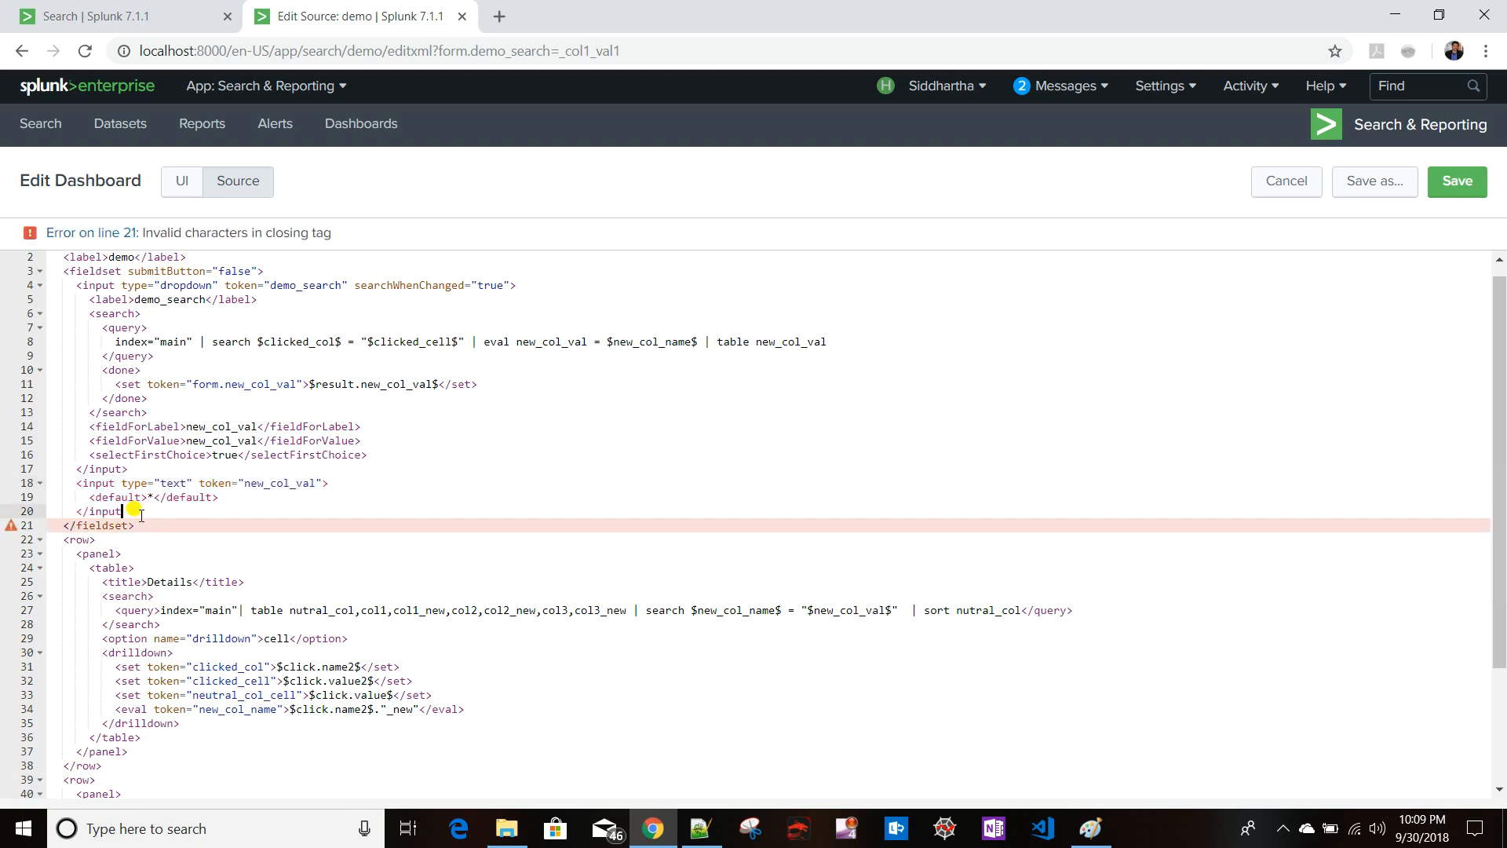
pyautogui.write('>')
pyautogui.press('Return')
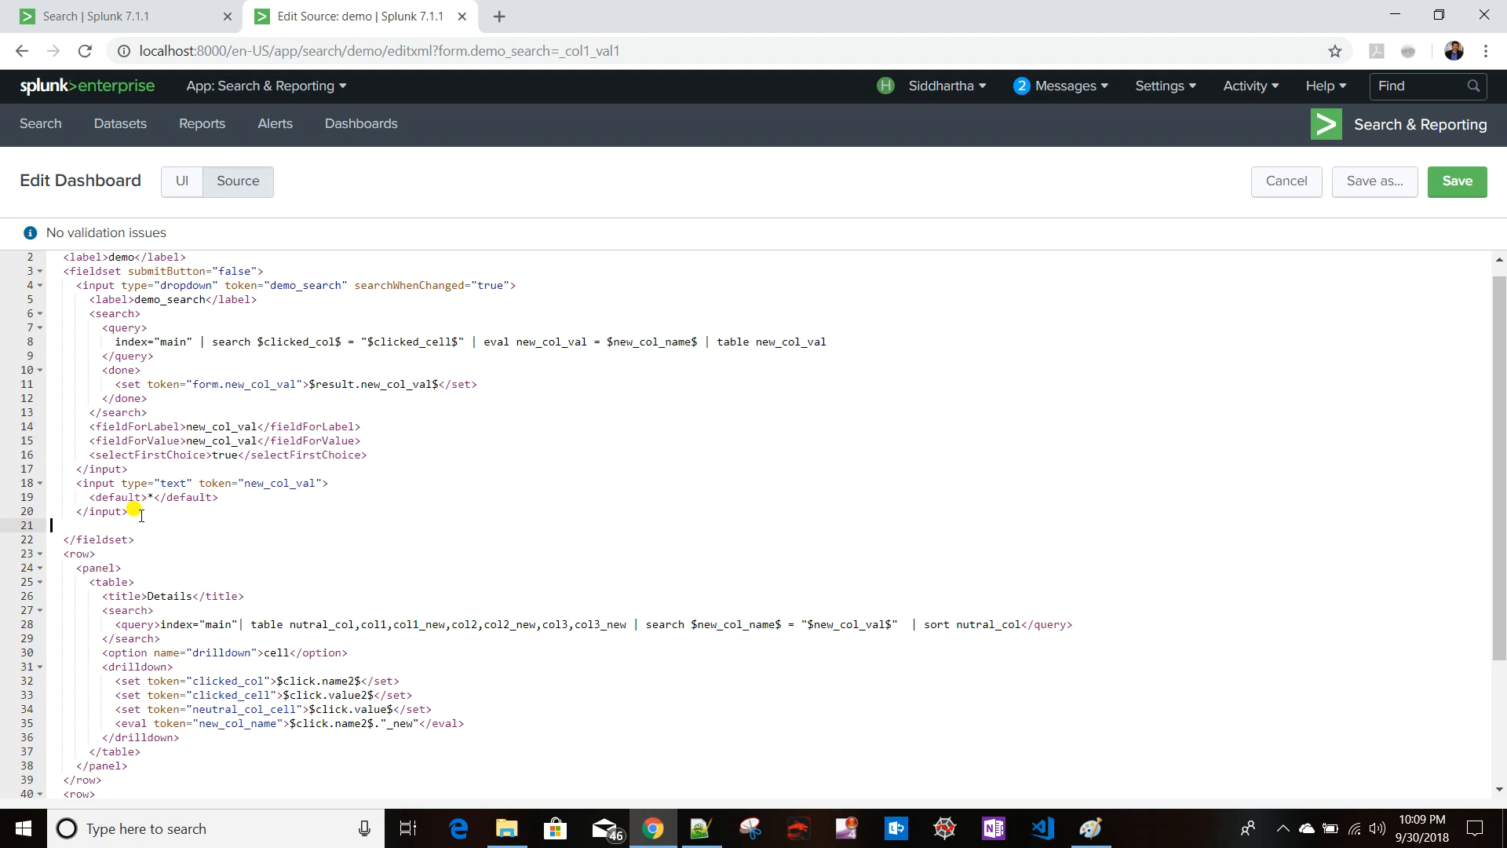
pyautogui.hotkey('ctrl', 'v')
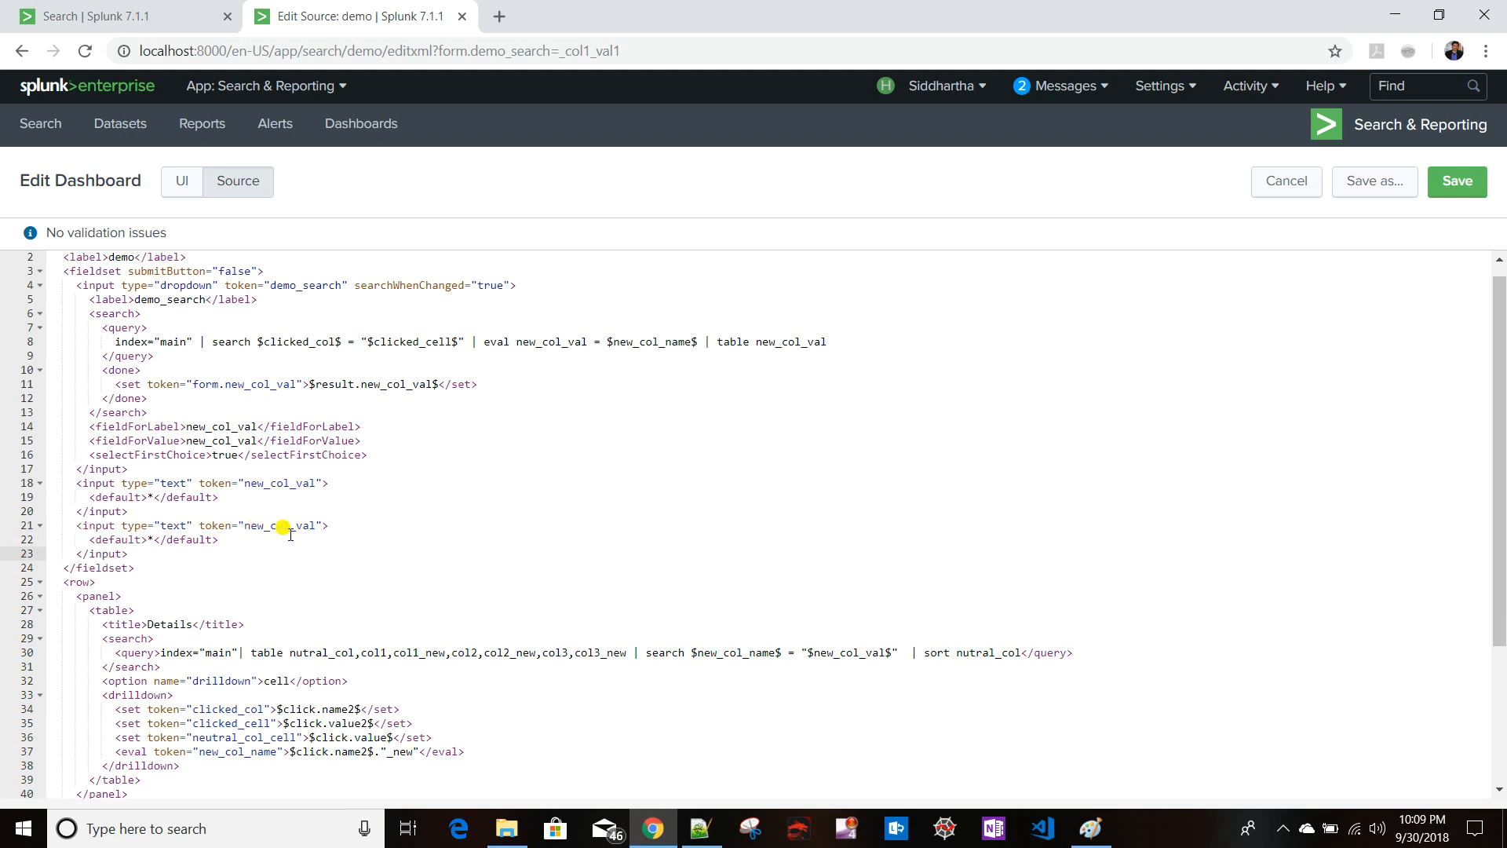
# - Name the copied text input's token new_col_name and change the drilldown eval token to form.new_col_name
pyautogui.click(319, 527)
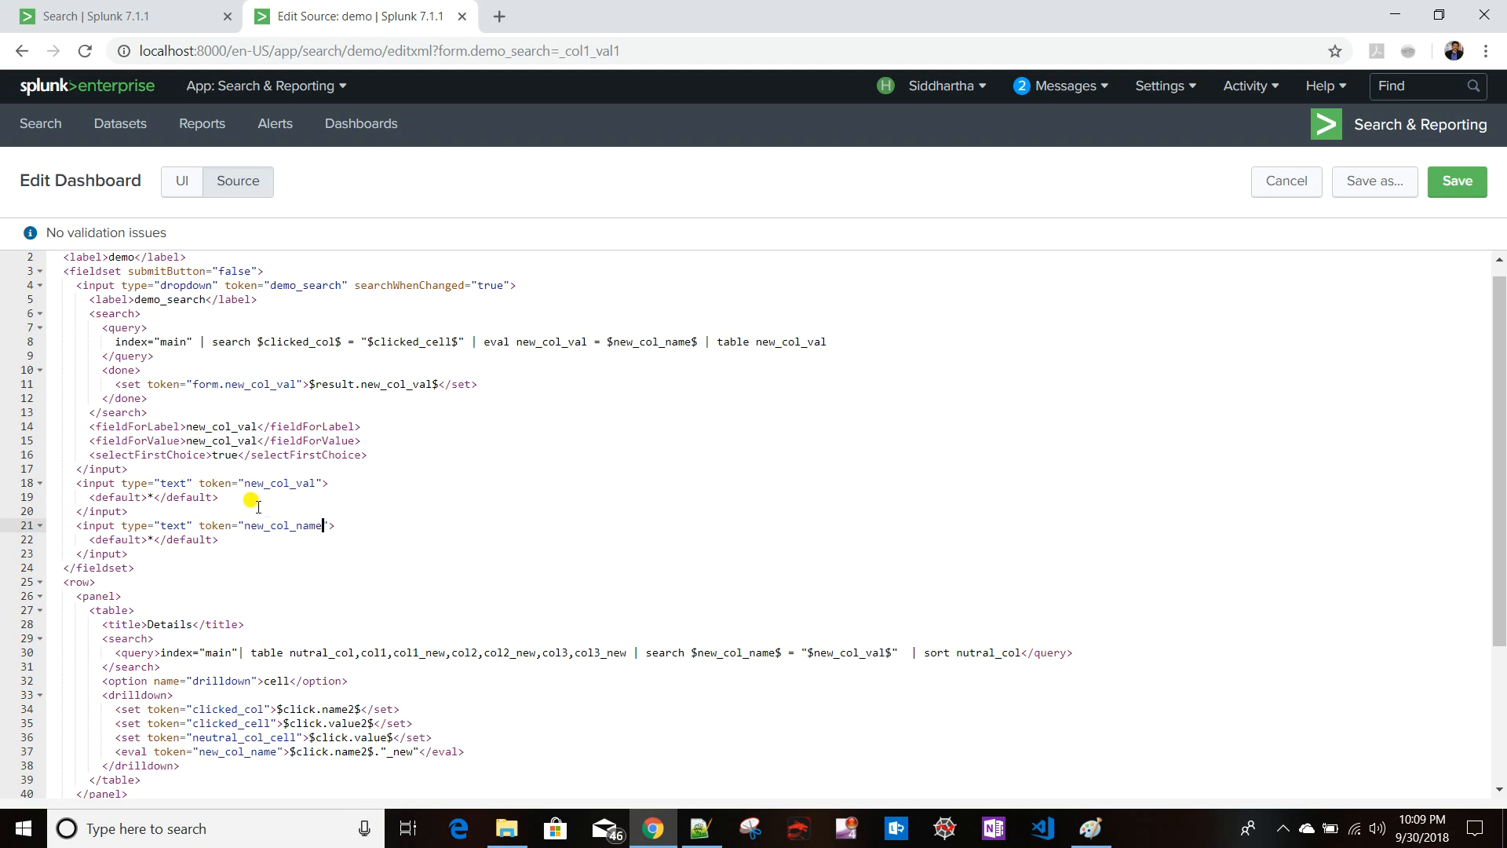
pyautogui.doubleClick(276, 525)
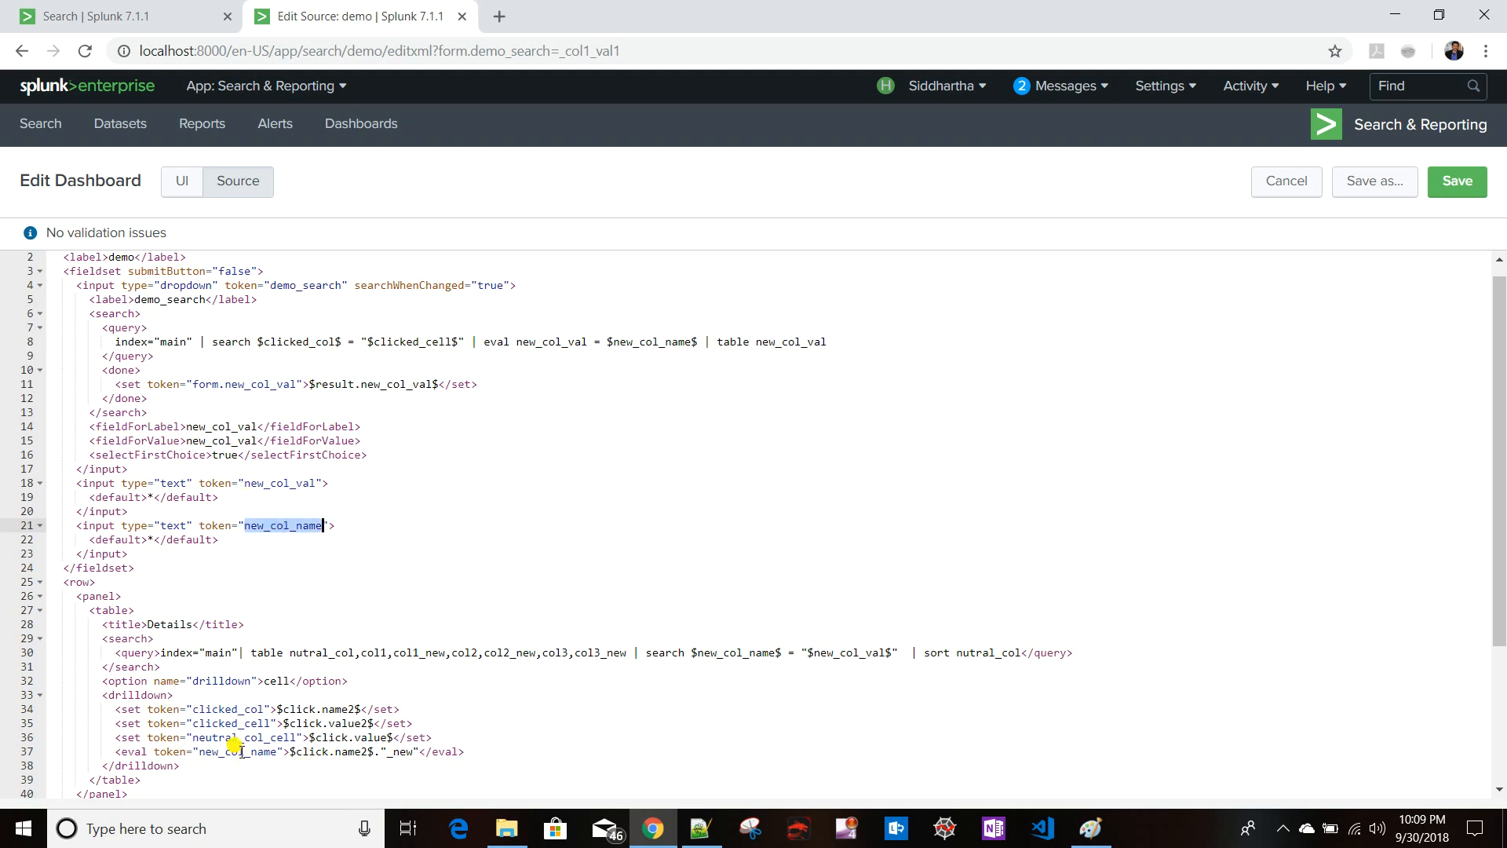
pyautogui.click(198, 752)
pyautogui.write('form')
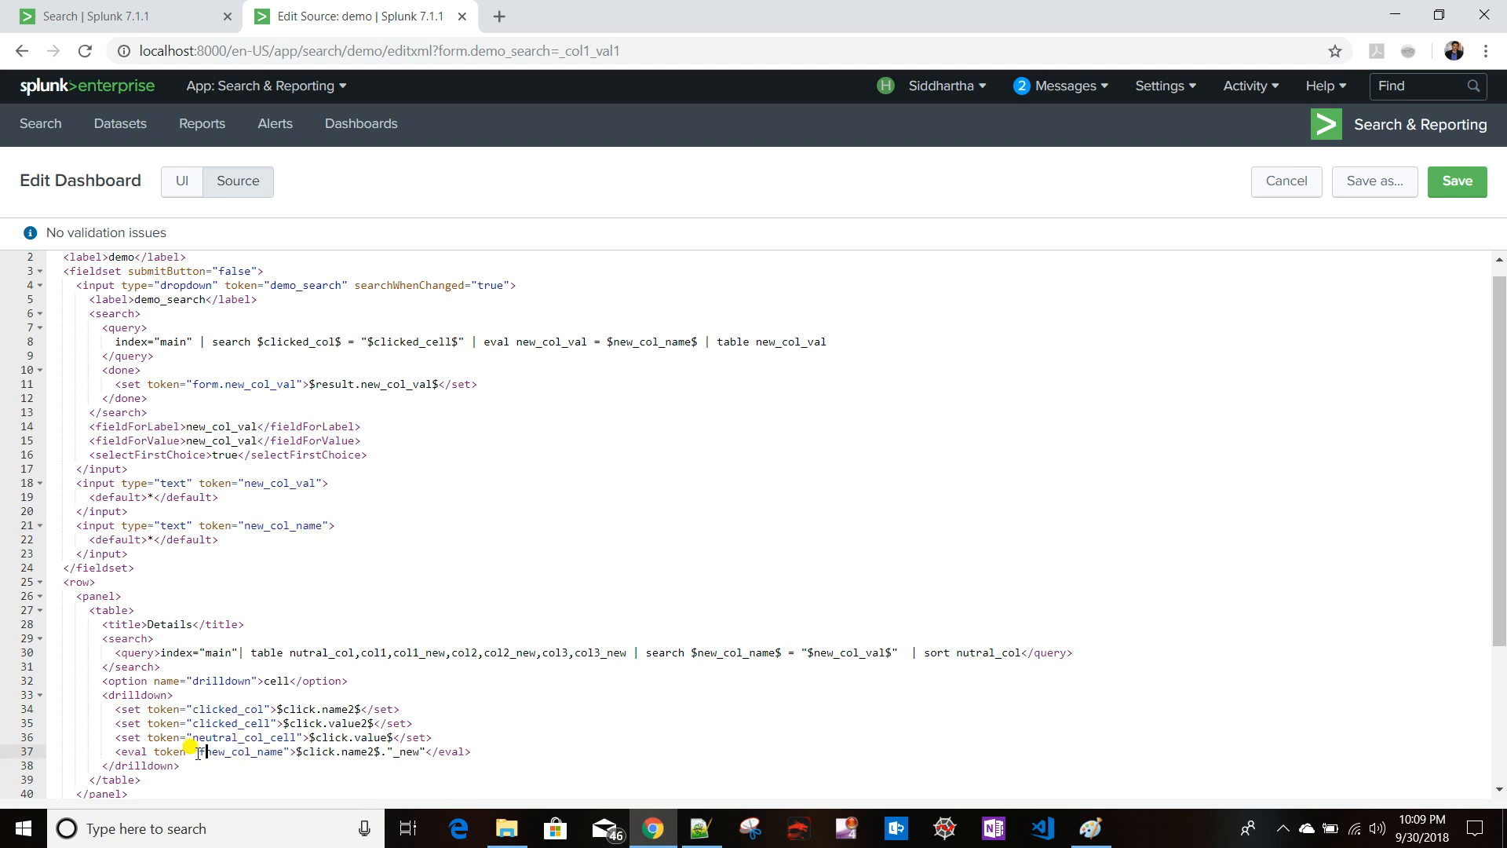
pyautogui.write('.')
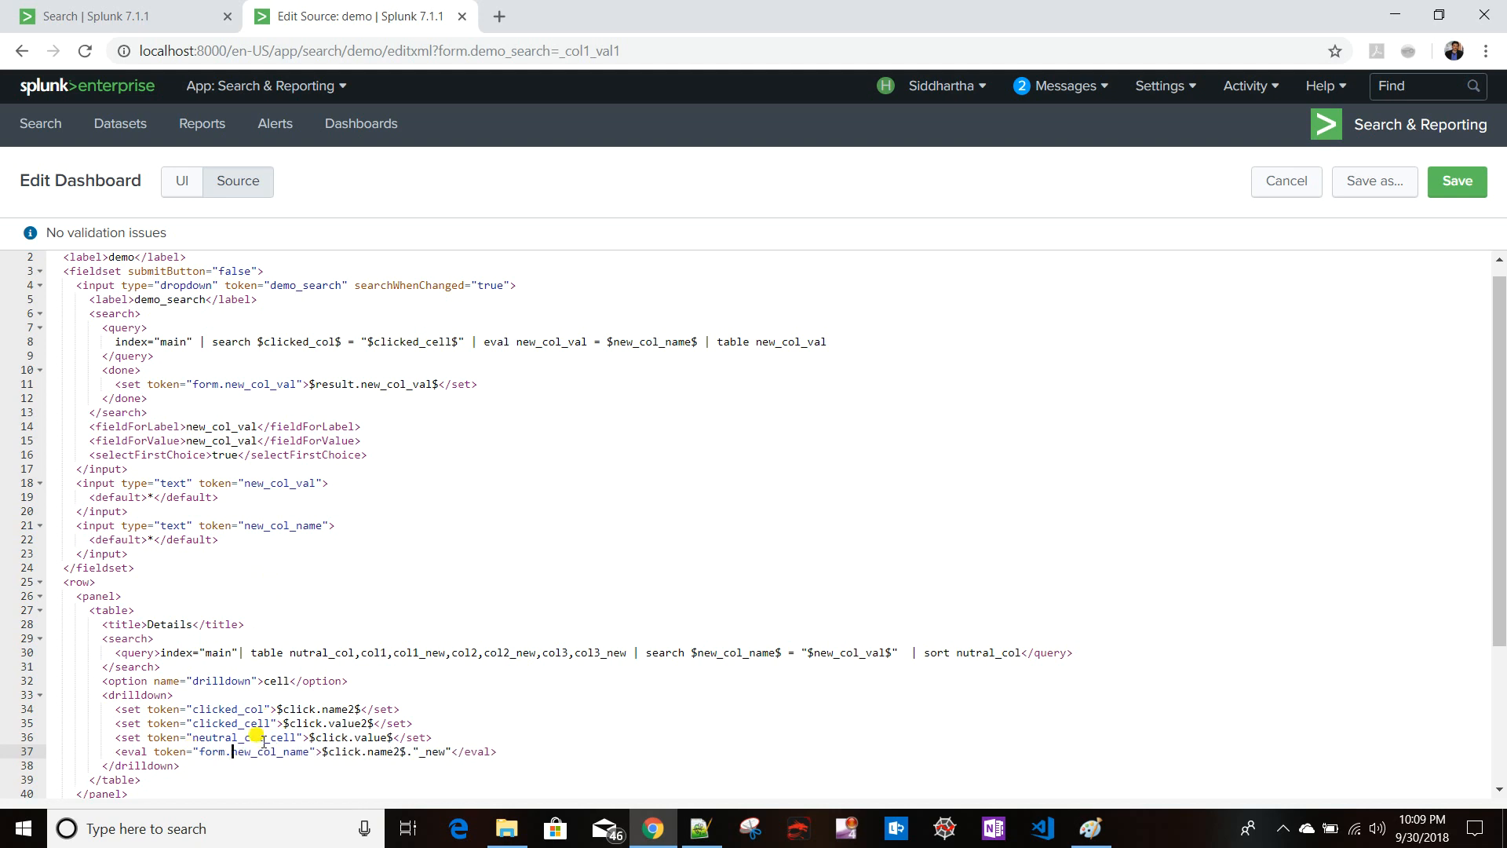
# - Reference $form.new_col_name$ in the dropdown's query and clear the default value of the new_col_name text input
pyautogui.click(617, 343)
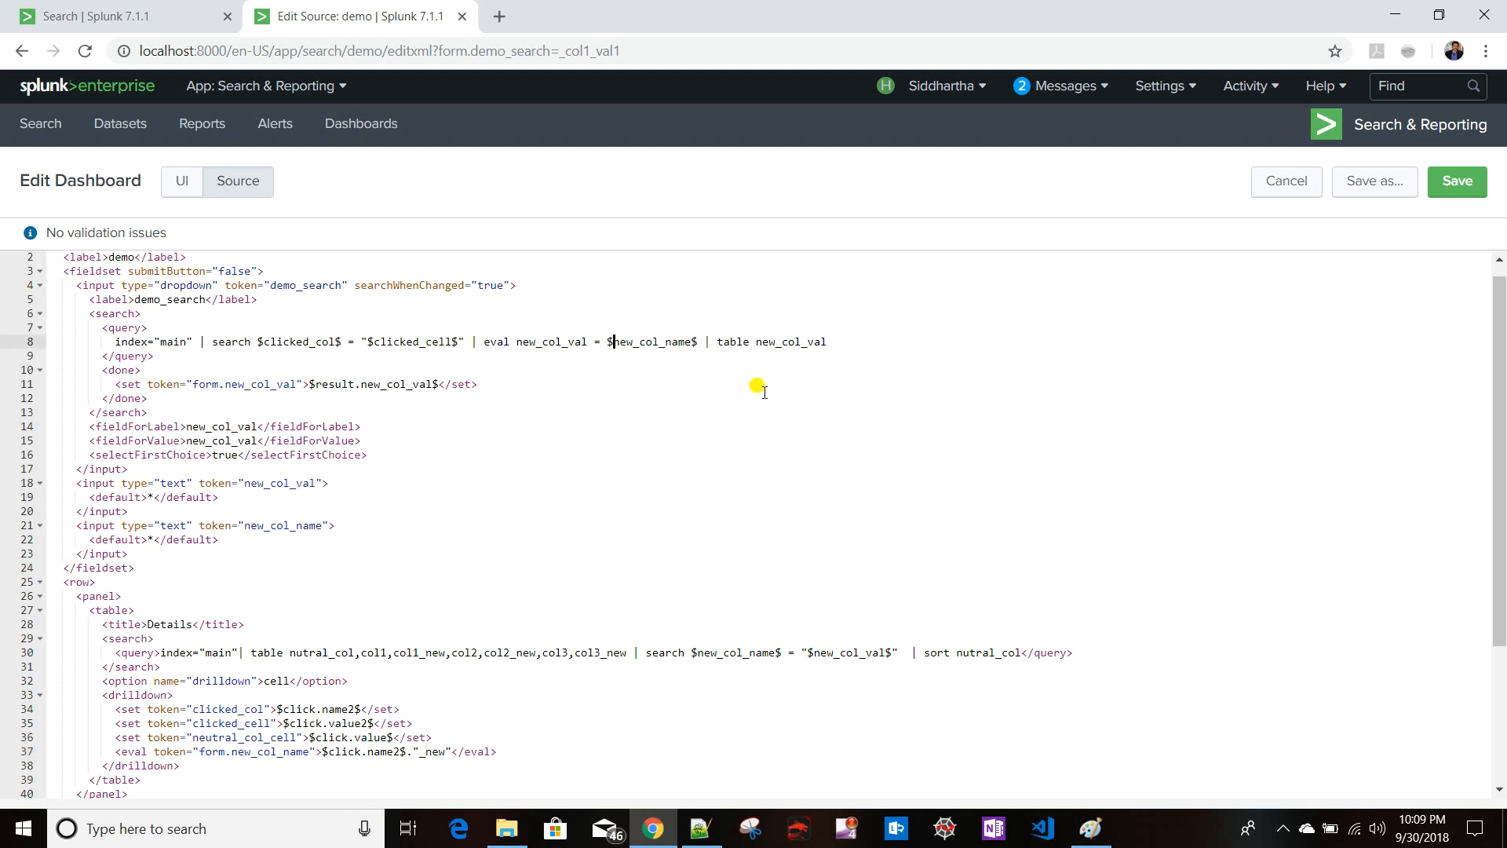
pyautogui.write('form.')
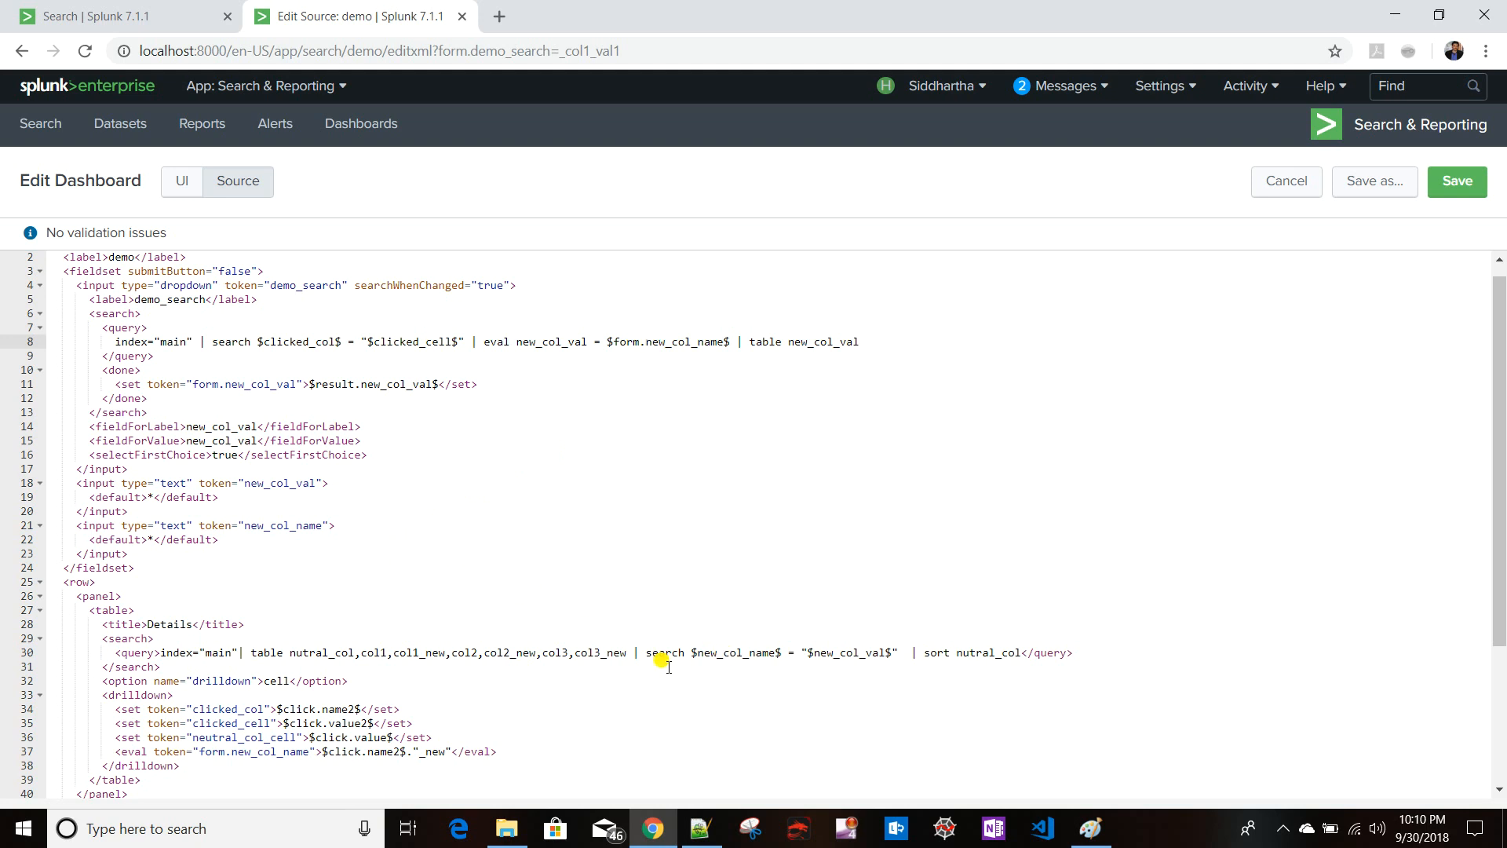
pyautogui.click(153, 540)
pyautogui.press('BackSpace')
pyautogui.scroll(-2, 389, 594)
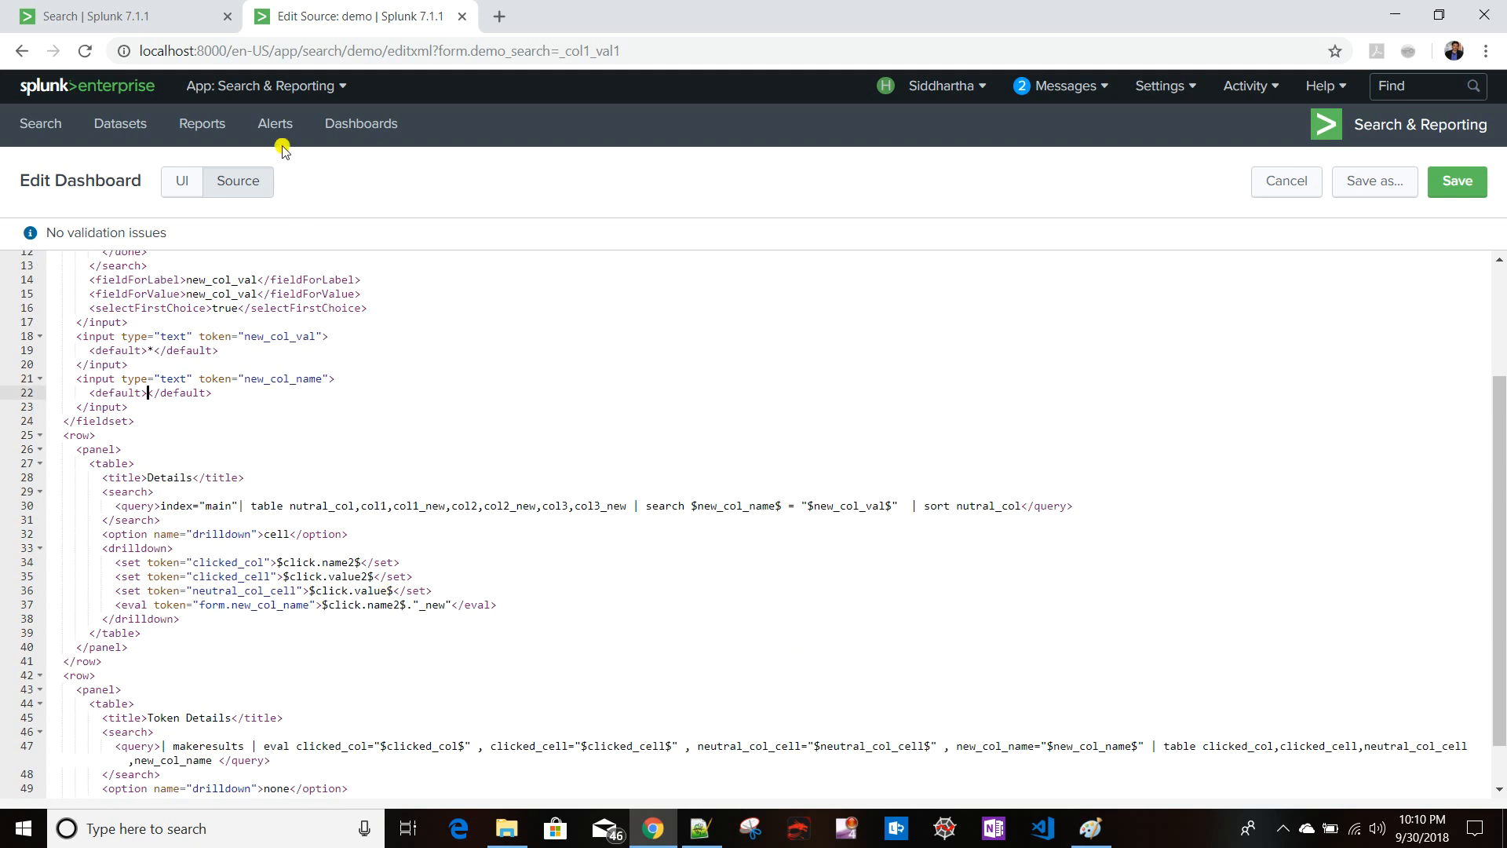
# - On the search page, test the Details query ending with search nutral_col = * as a wildcard filter
pyautogui.click(138, 17)
pyautogui.moveTo(825, 220); pyautogui.dragTo(715, 217)
pyautogui.press('BackSpace')
pyautogui.write('* = *')
pyautogui.press('Return')
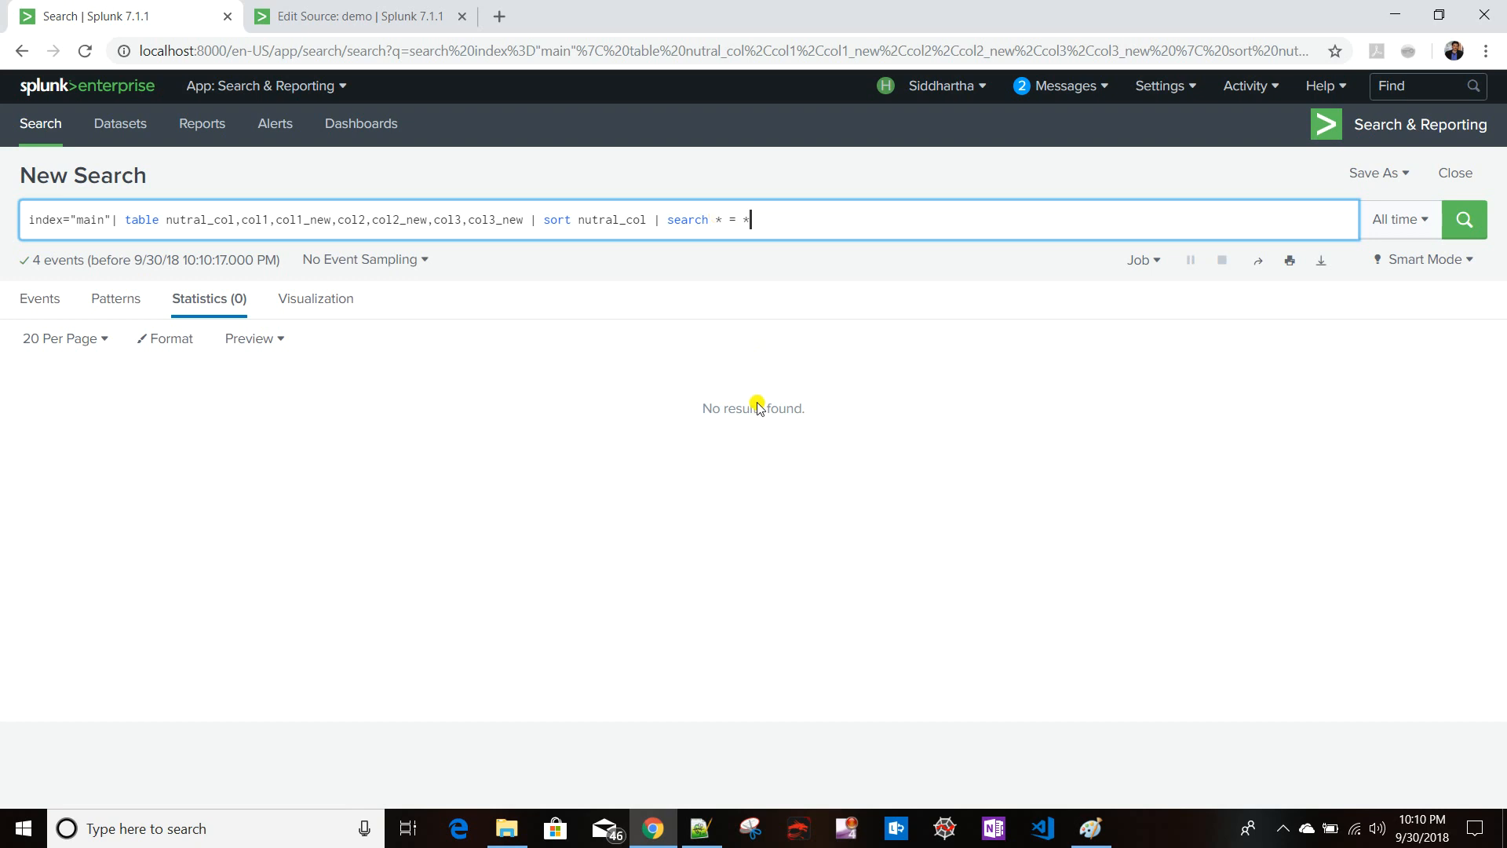
pyautogui.click(723, 219)
pyautogui.press('BackSpace')
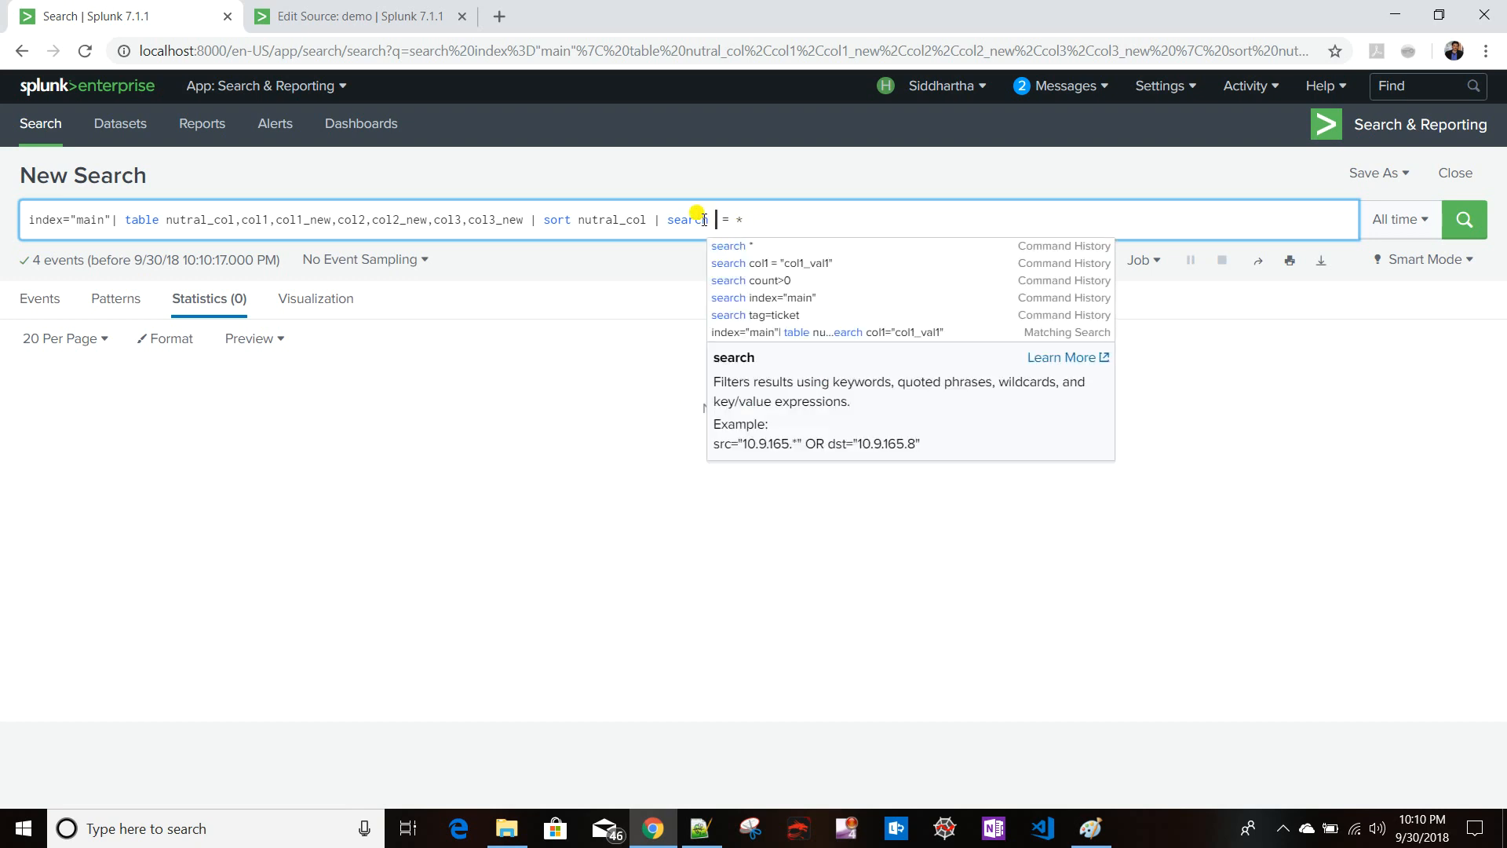
pyautogui.click(584, 220)
pyautogui.moveTo(585, 221); pyautogui.dragTo(652, 222)
pyautogui.hotkey('ctrl', 'c')
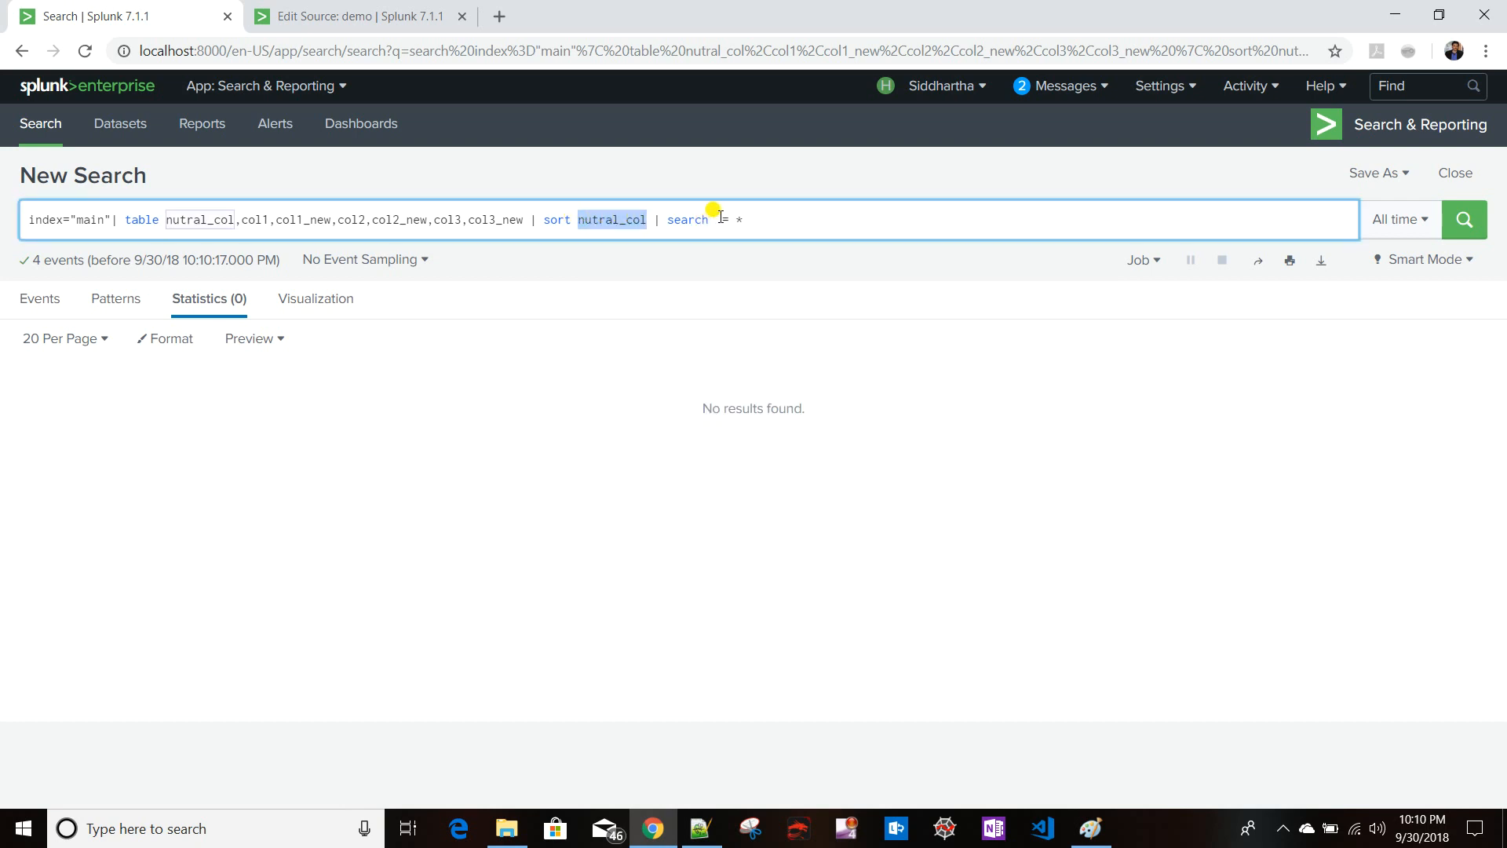
pyautogui.click(712, 223)
pyautogui.hotkey('ctrl', 'v')
pyautogui.click(864, 219)
pyautogui.press('Return')
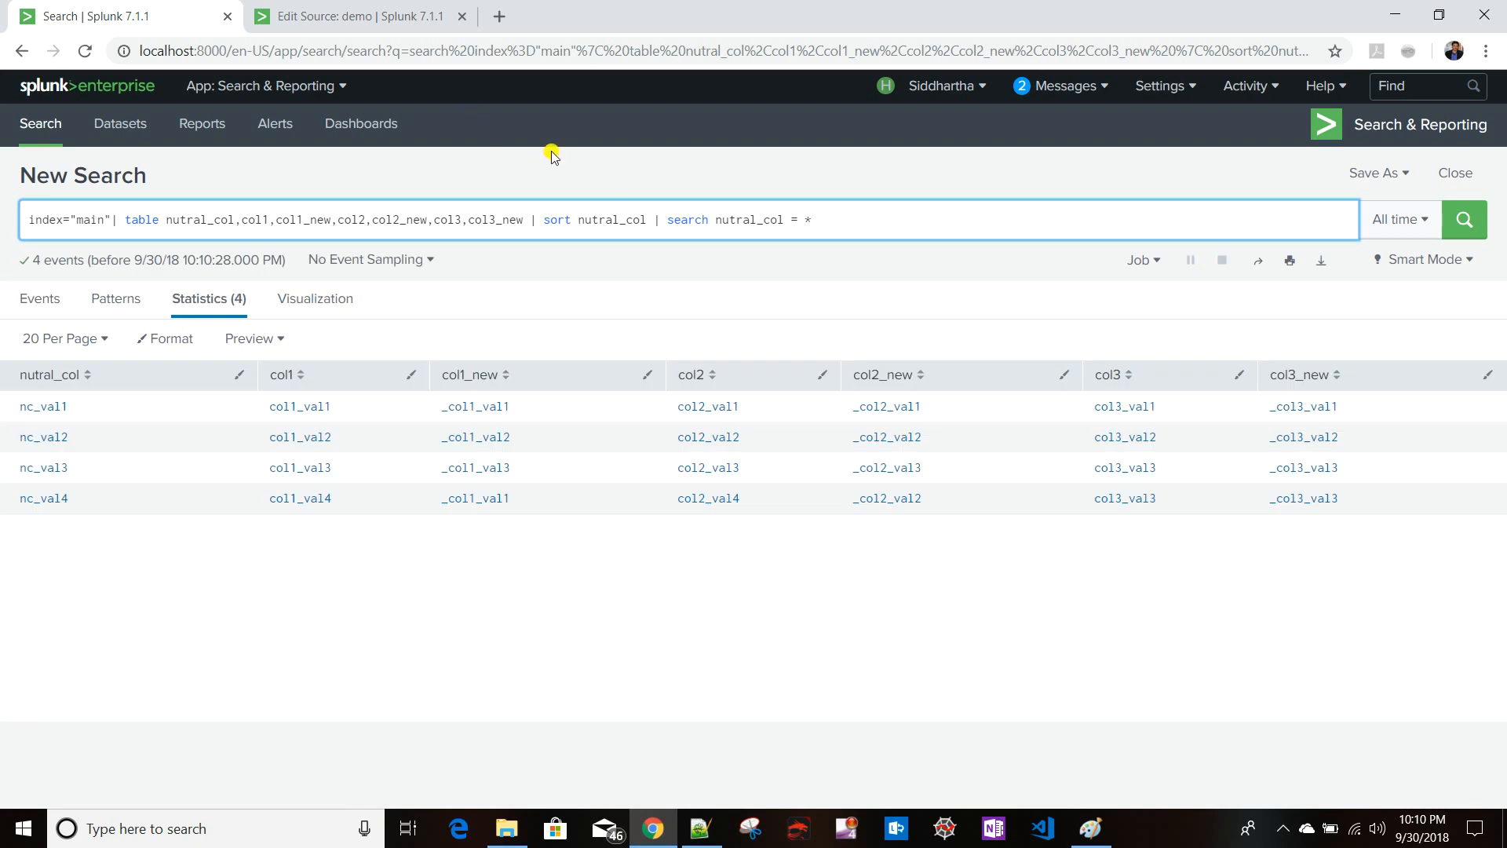
# - Set the new_col_name input's default to nutral_col and save the dashboard
pyautogui.moveTo(716, 219); pyautogui.dragTo(785, 219)
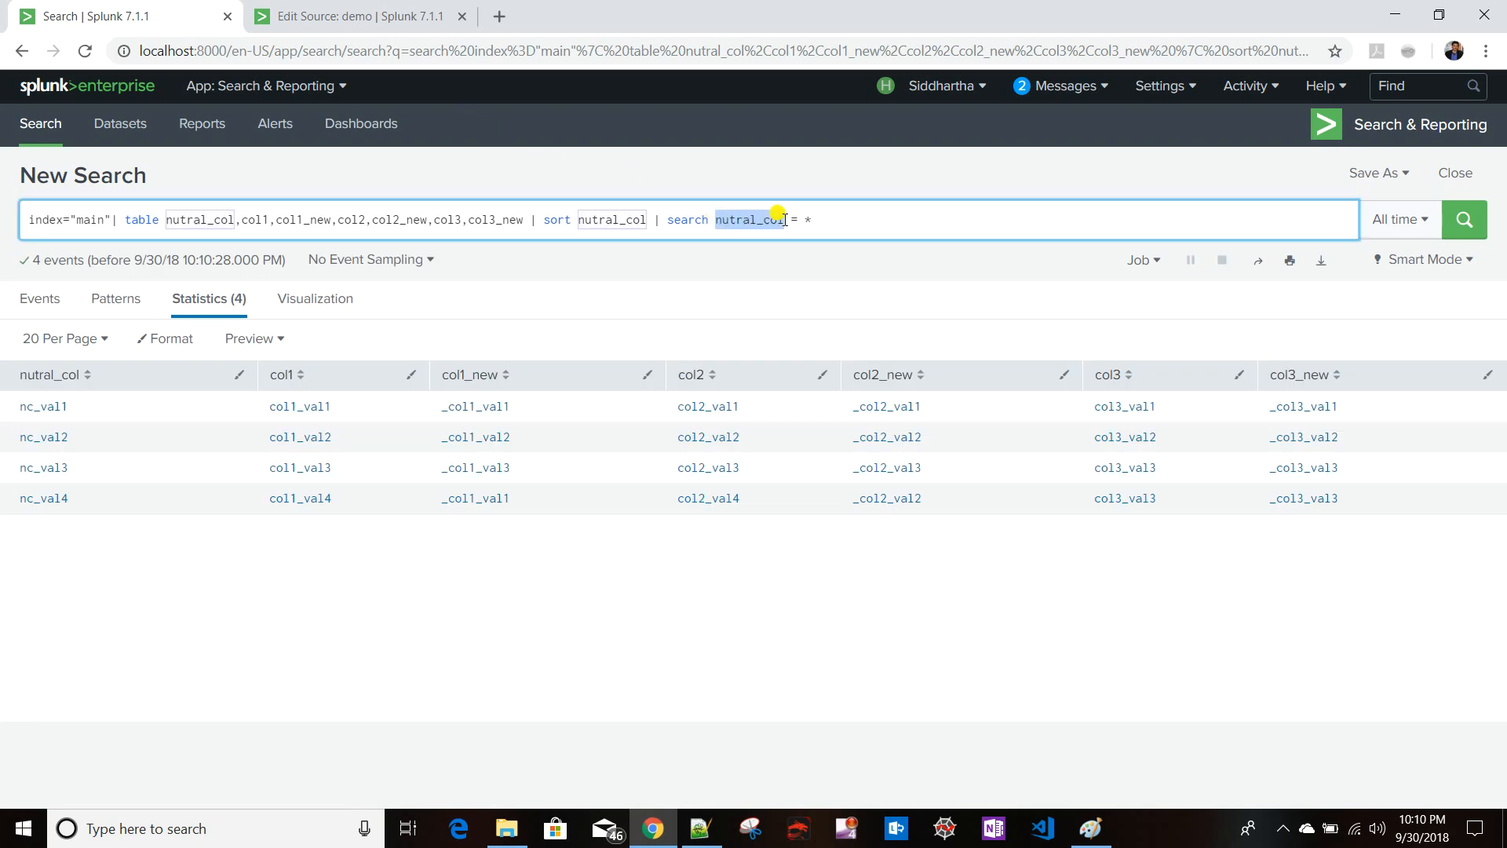
pyautogui.click(338, 16)
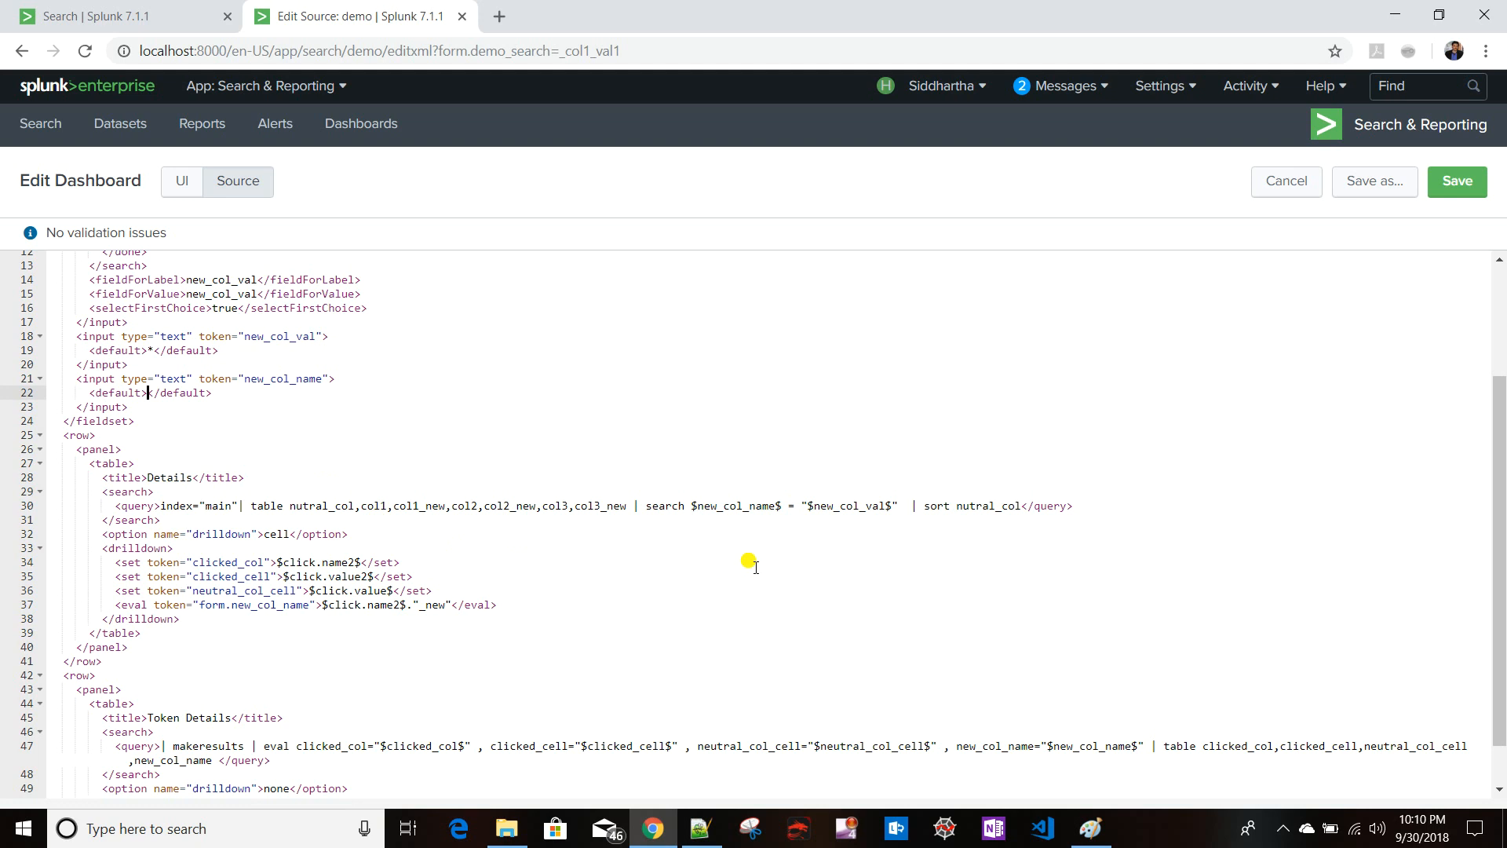
pyautogui.hotkey('ctrl', 'v')
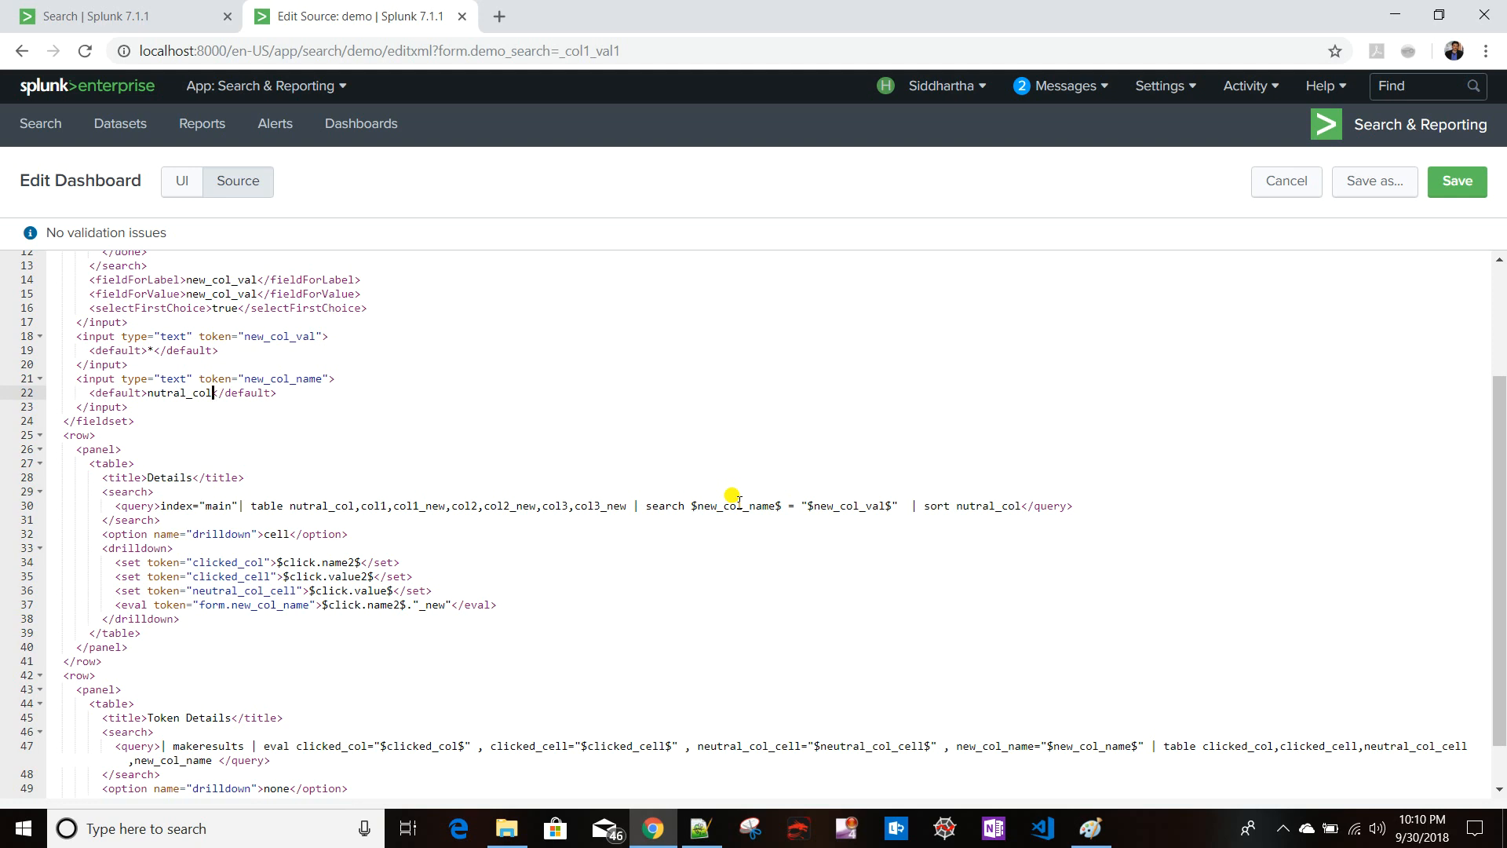
pyautogui.click(1458, 182)
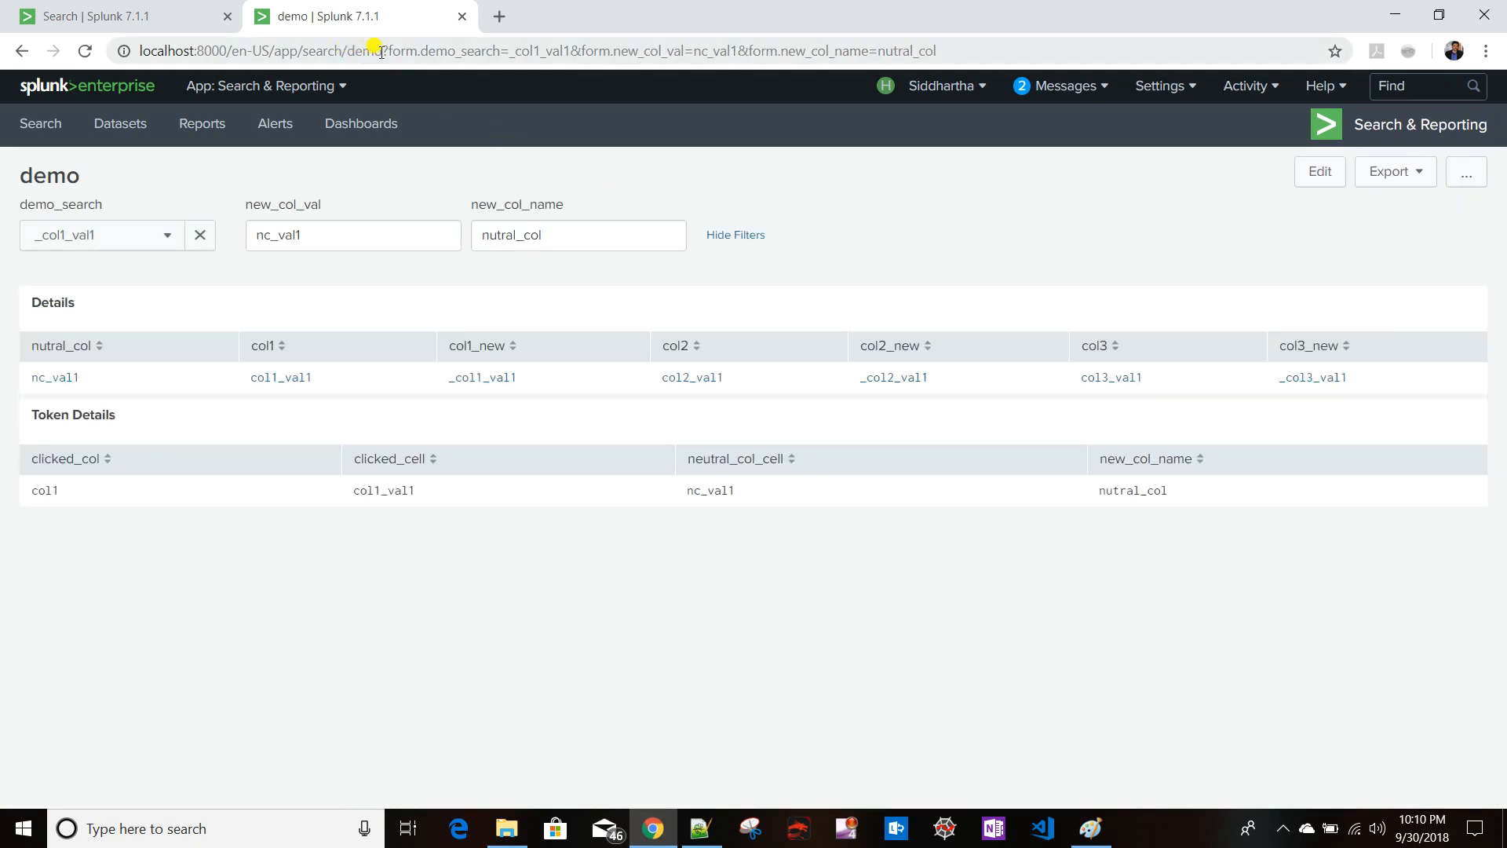
# - Reload the dashboard without the form token parameters in its URL
pyautogui.moveTo(382, 51); pyautogui.dragTo(935, 50)
pyautogui.press('BackSpace')
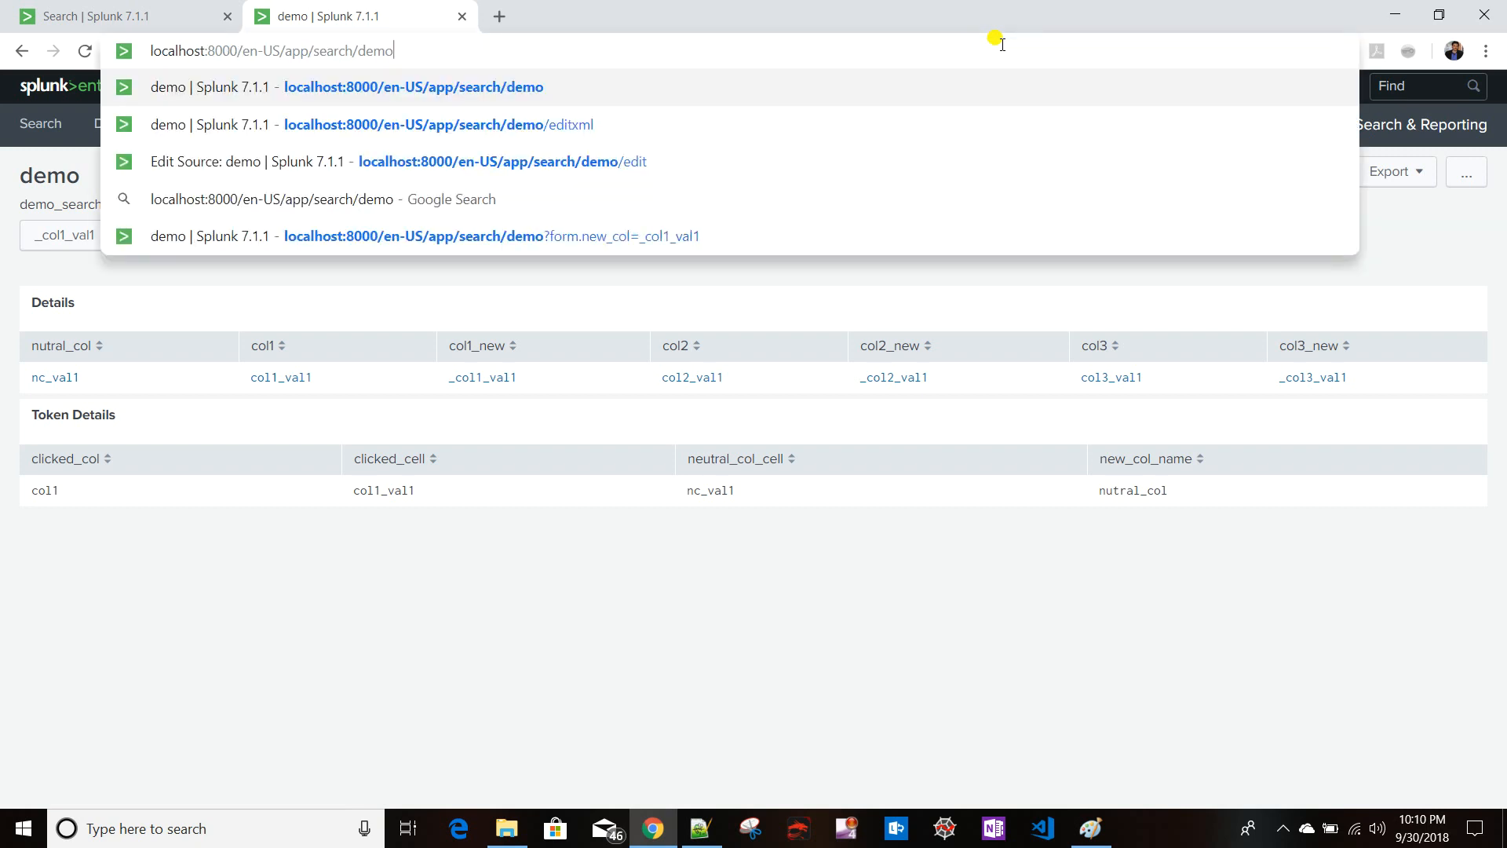
pyautogui.press('Return')
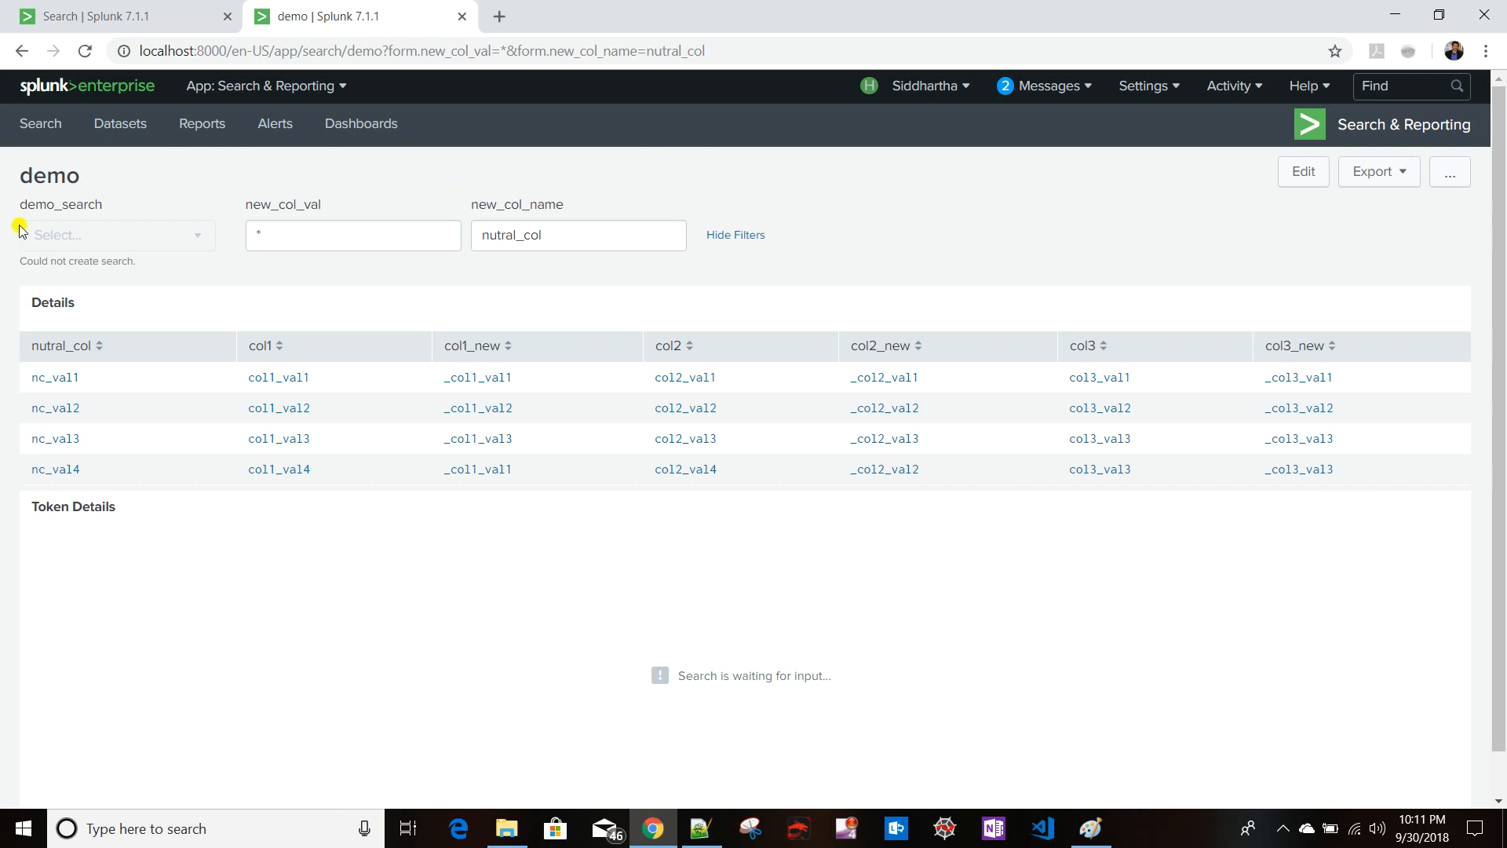
# - Select the col1_val1 cell in Details and compare the filtered rows with the problem statement image in Paint
pyautogui.click(285, 380)
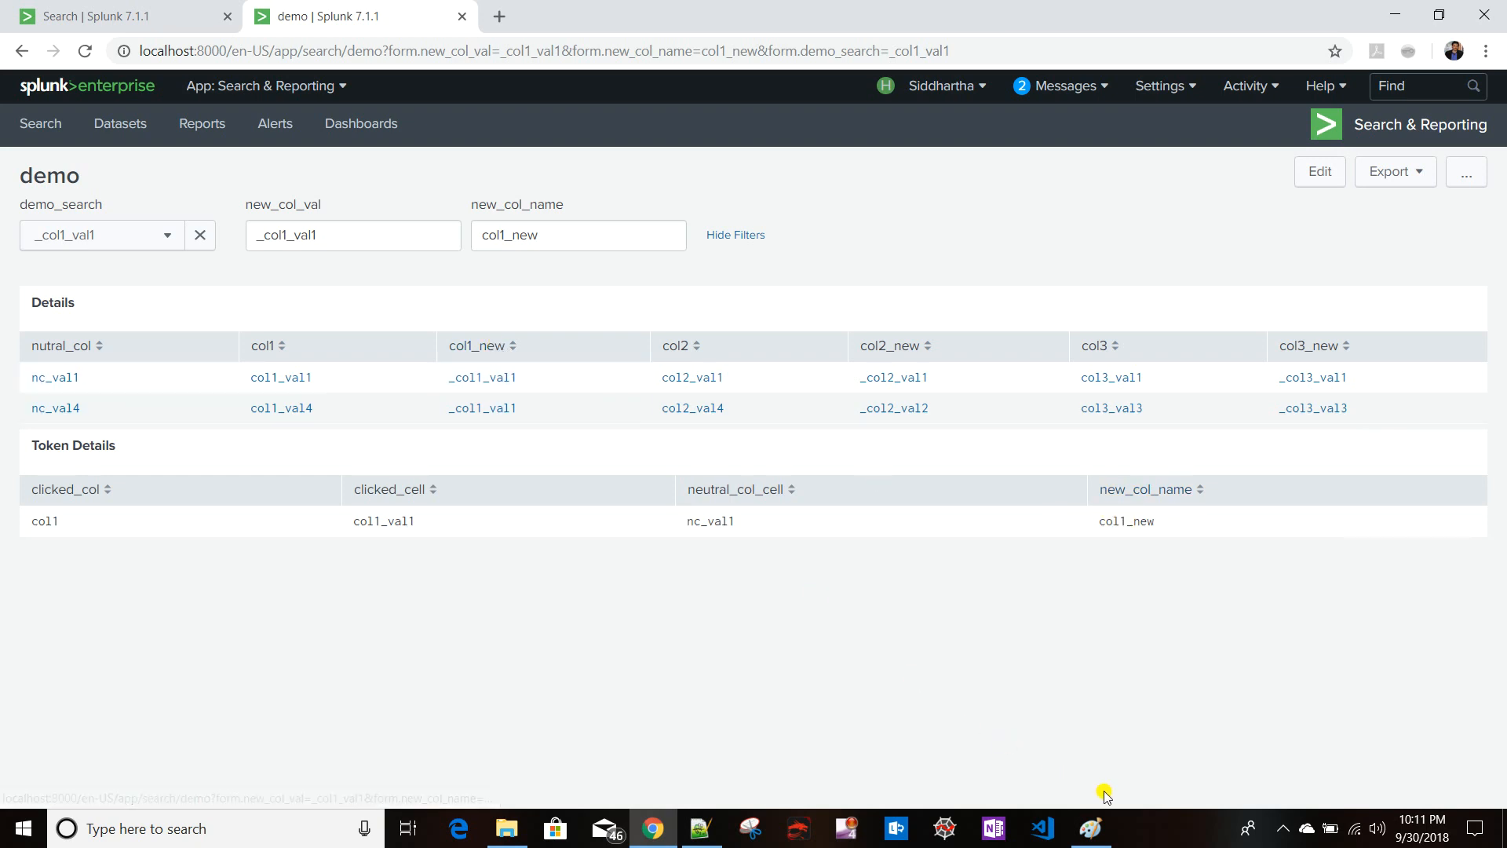
pyautogui.click(1044, 729)
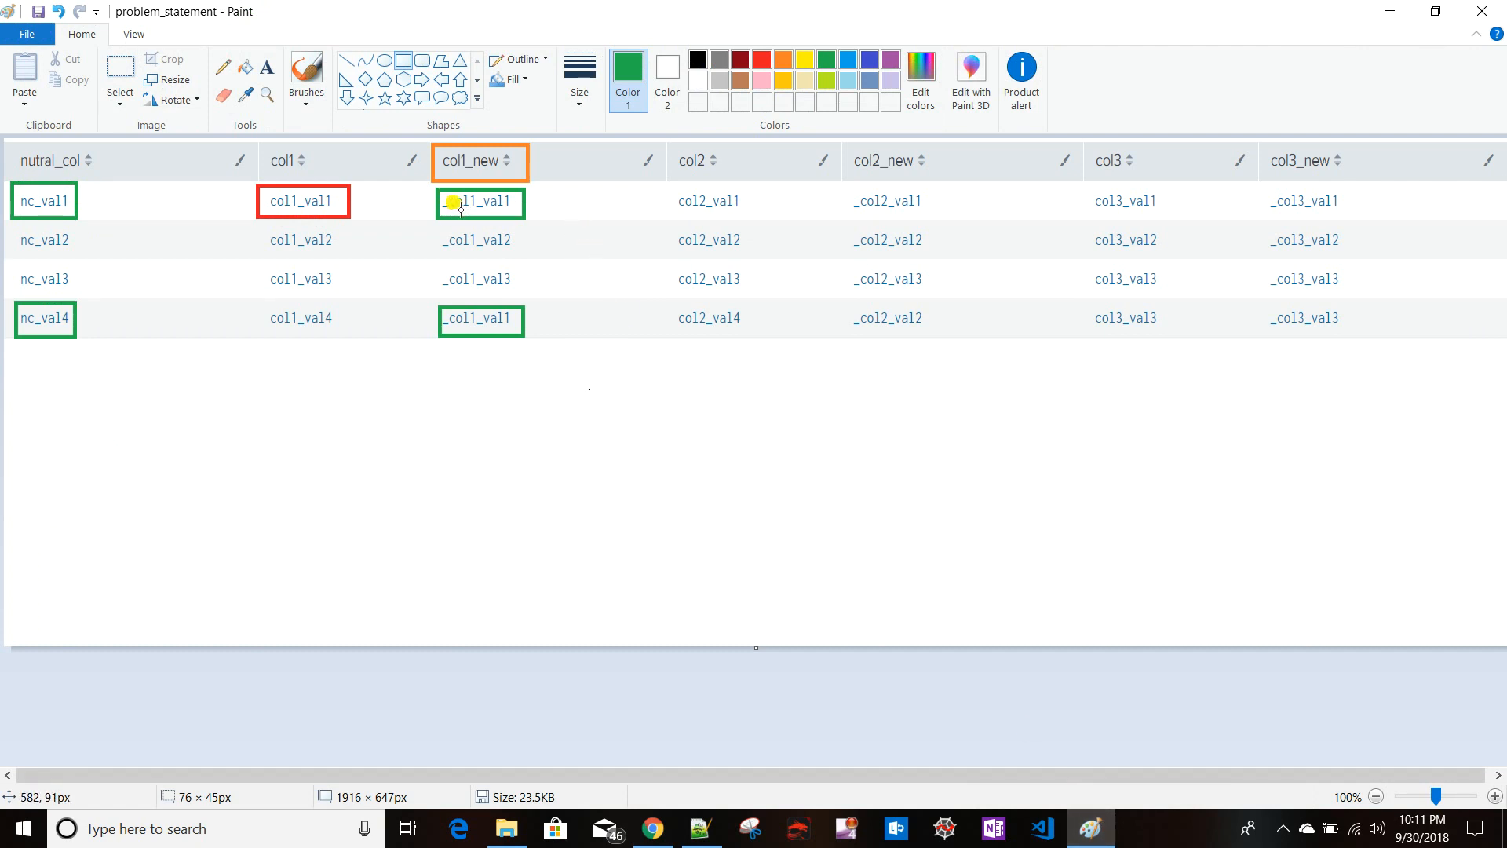
pyautogui.hotkey('alt', 'Tab')
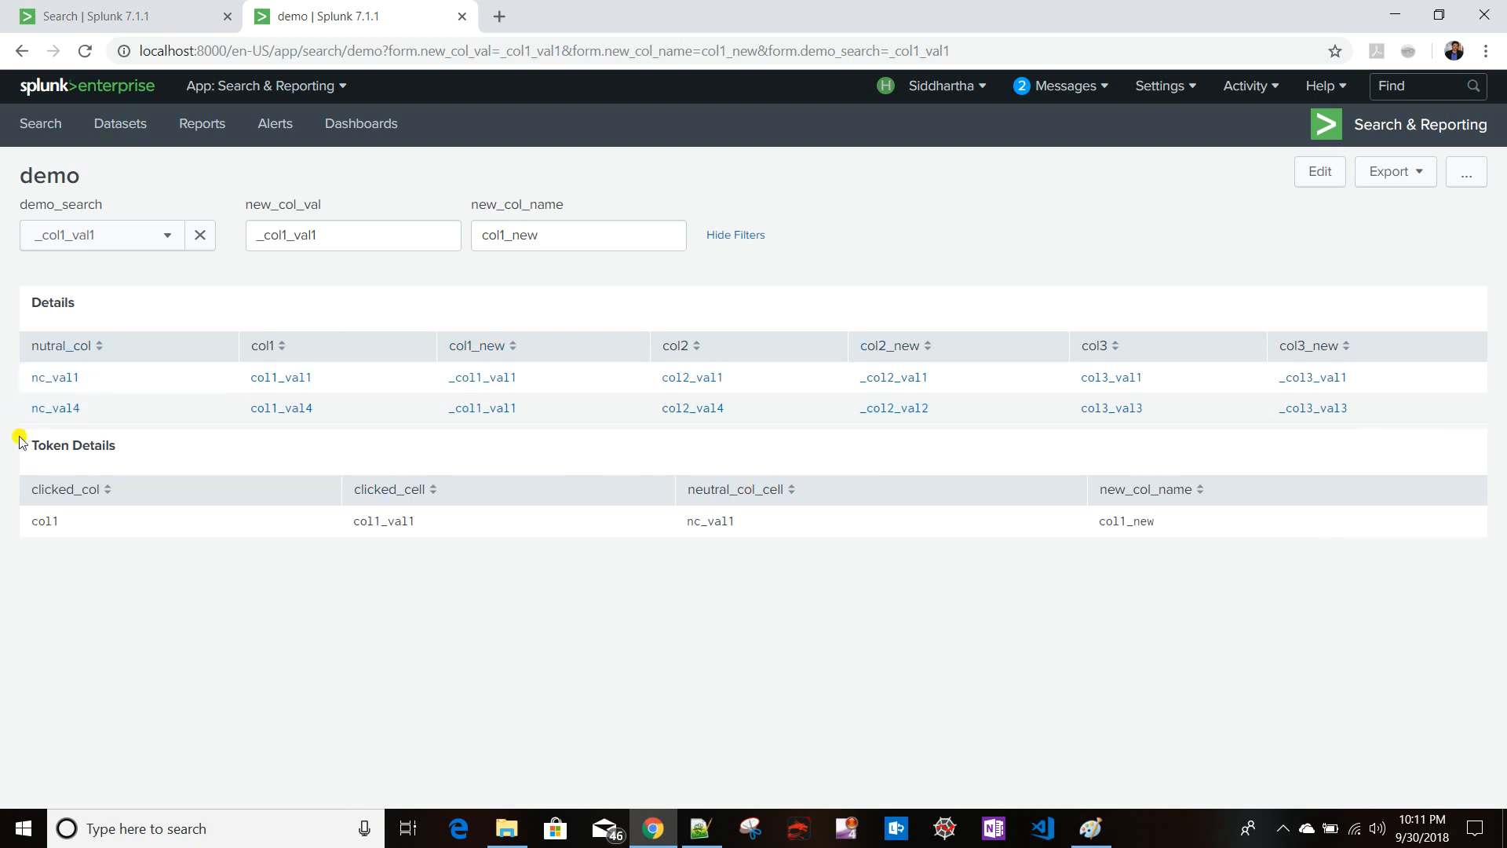
pyautogui.hotkey('alt', 'Tab')
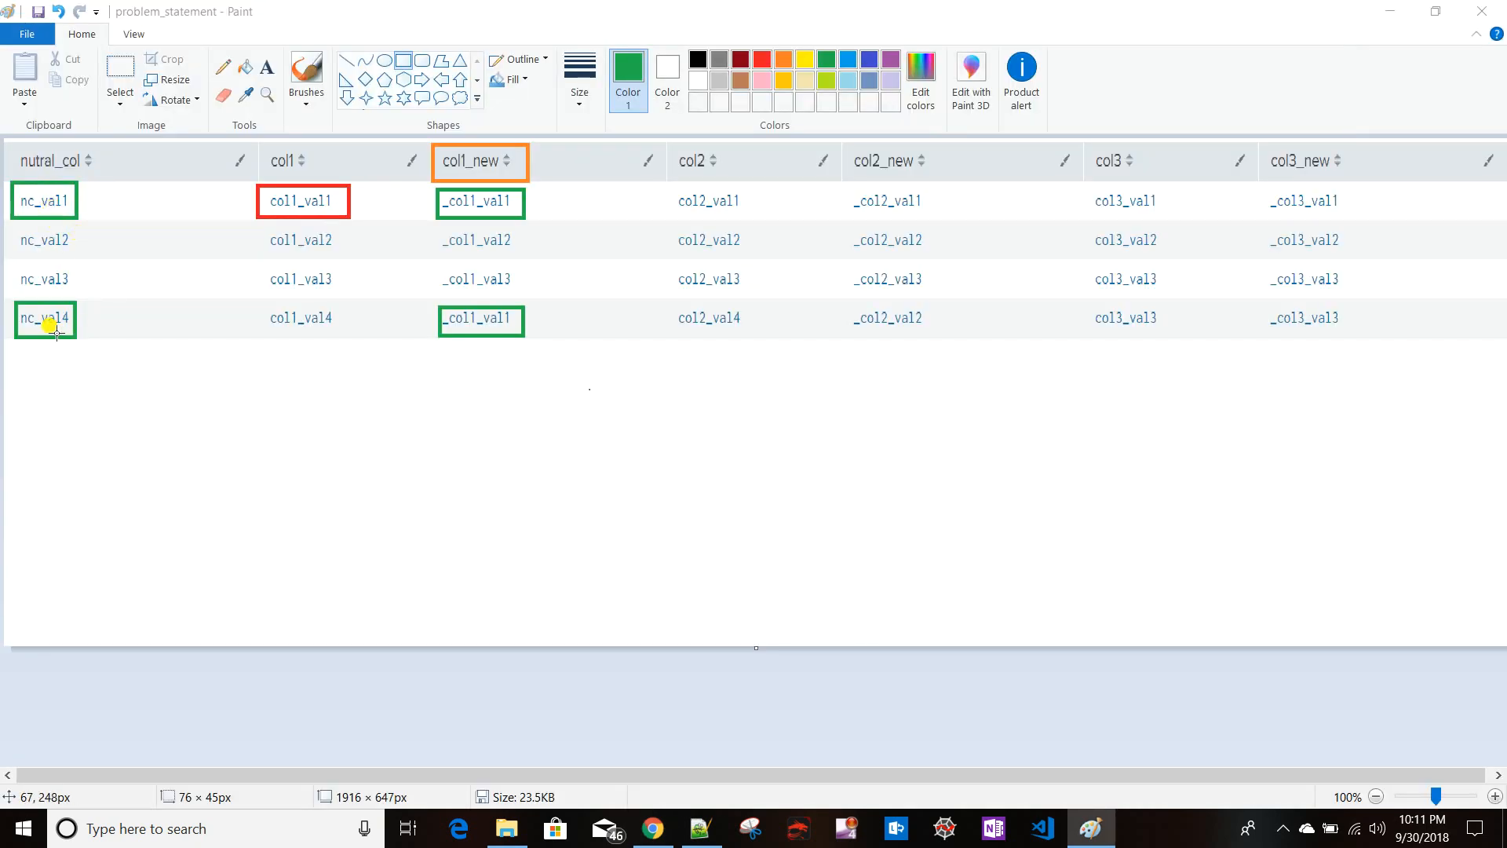
pyautogui.hotkey('alt', 'Tab')
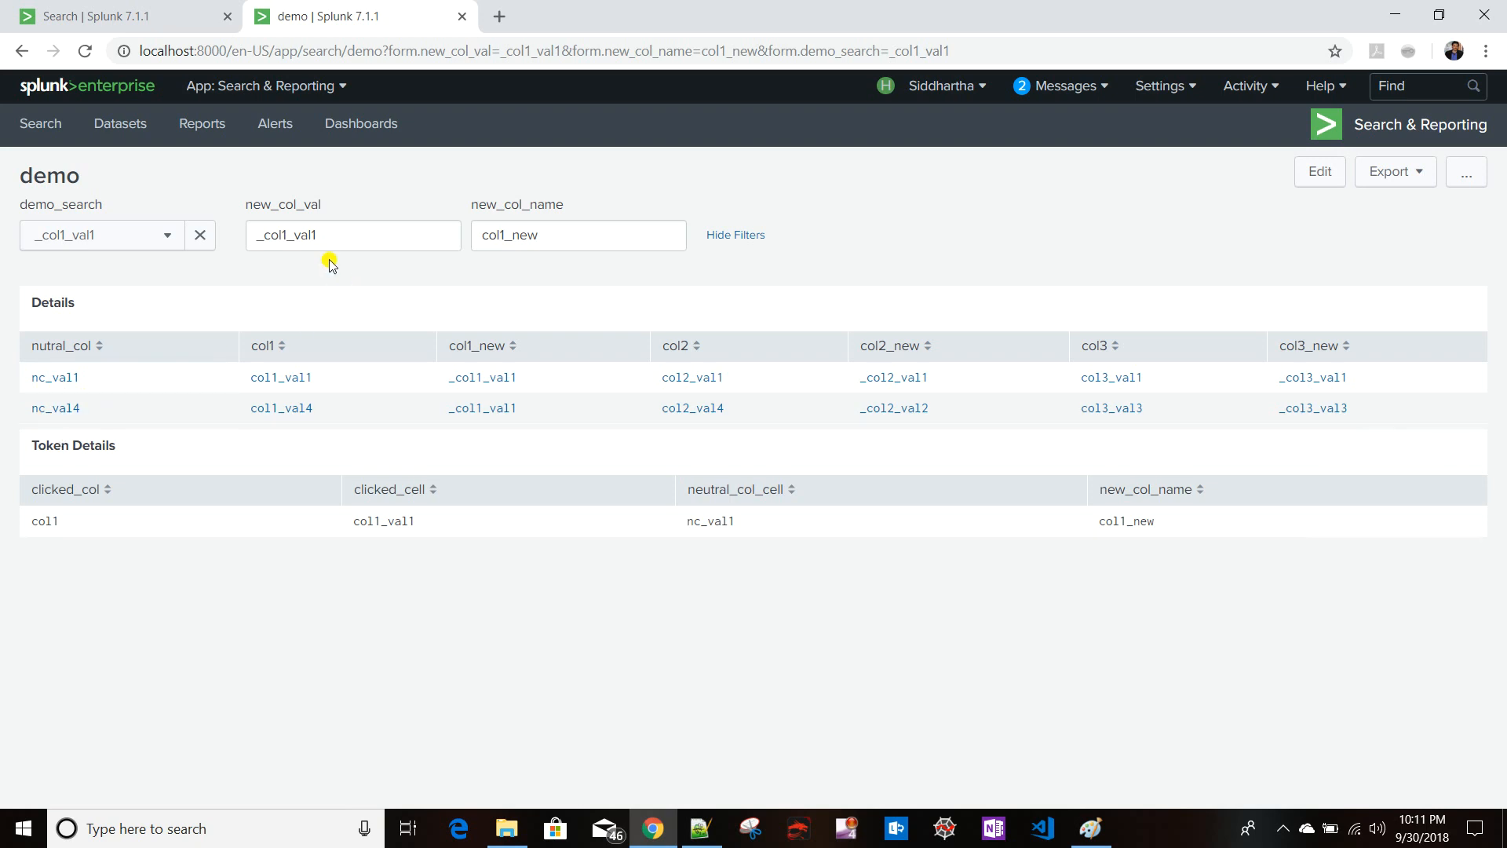
# - Reset the dashboard inputs by clearing them and reloading the dashboard without token parameters
pyautogui.doubleClick(330, 235)
pyautogui.press('BackSpace')
pyautogui.doubleClick(566, 234)
pyautogui.press('BackSpace')
pyautogui.click(962, 229)
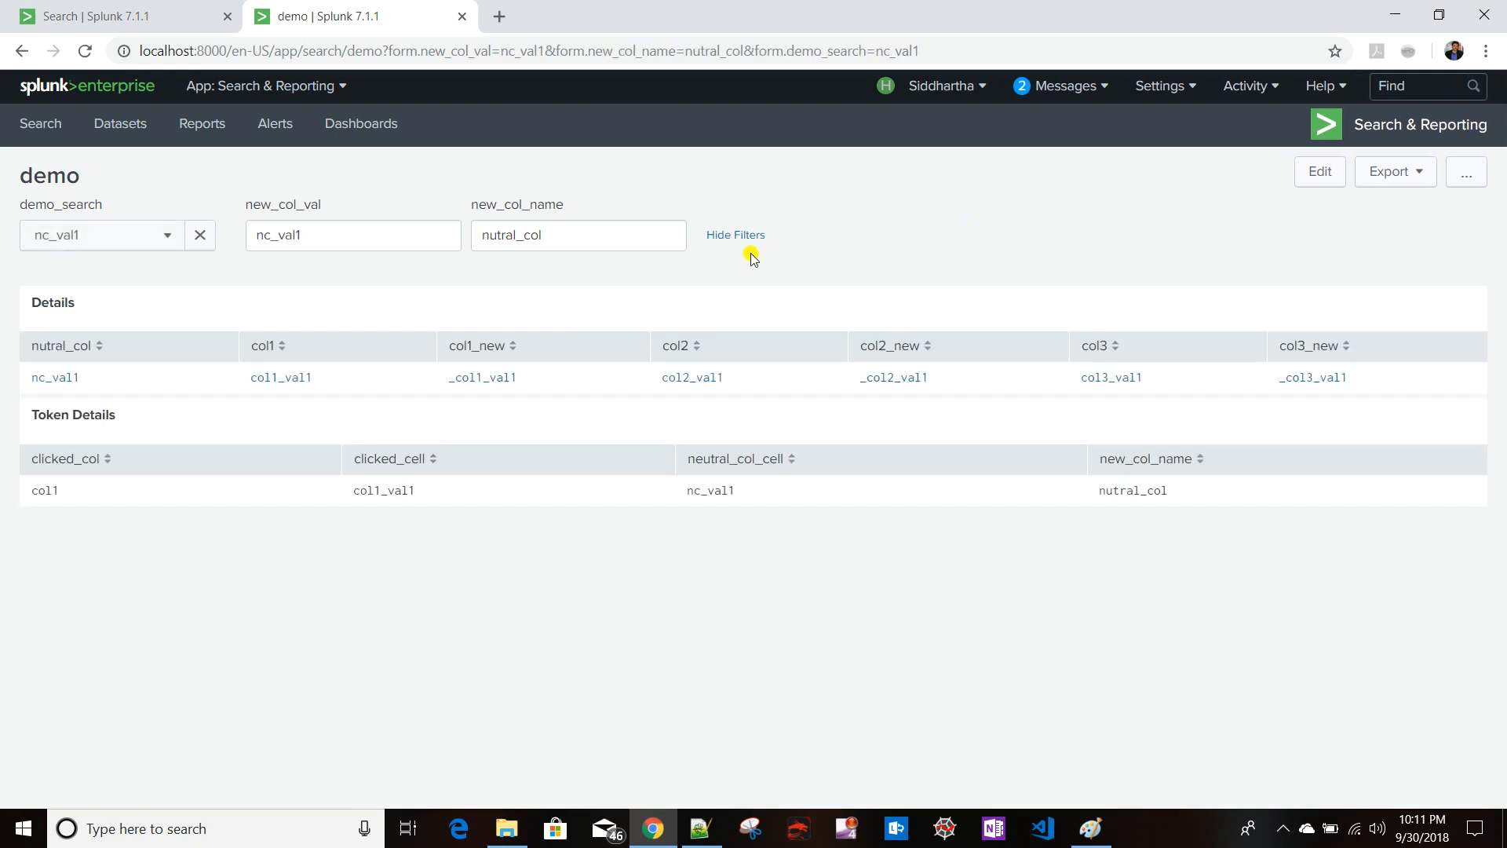
pyautogui.doubleClick(610, 249)
pyautogui.click(859, 251)
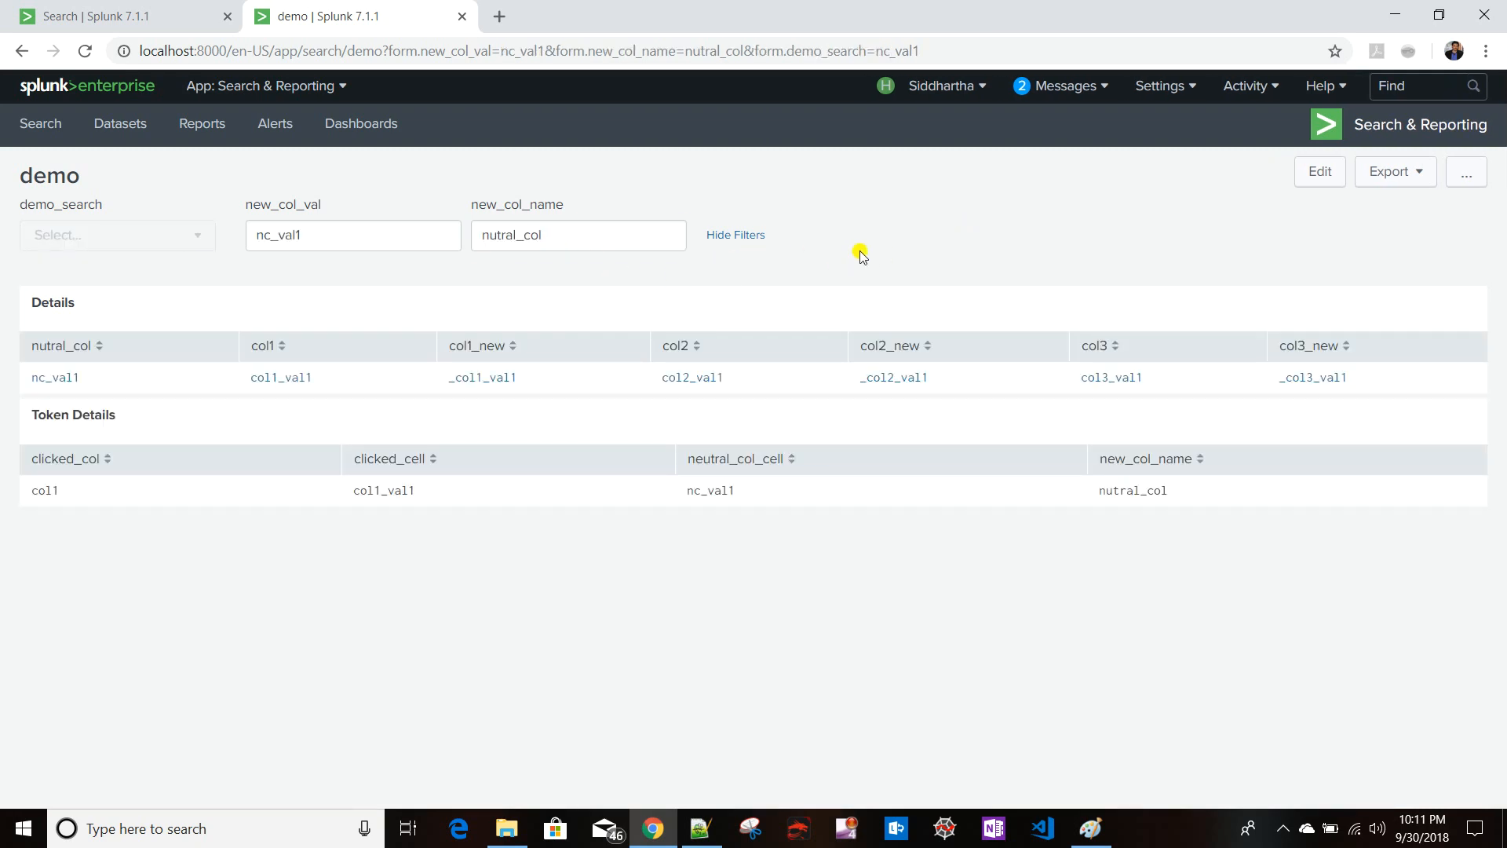
pyautogui.doubleClick(525, 234)
pyautogui.press('BackSpace')
pyautogui.click(478, 281)
pyautogui.moveTo(385, 49); pyautogui.dragTo(1017, 49)
pyautogui.press('BackSpace')
pyautogui.press('Return')
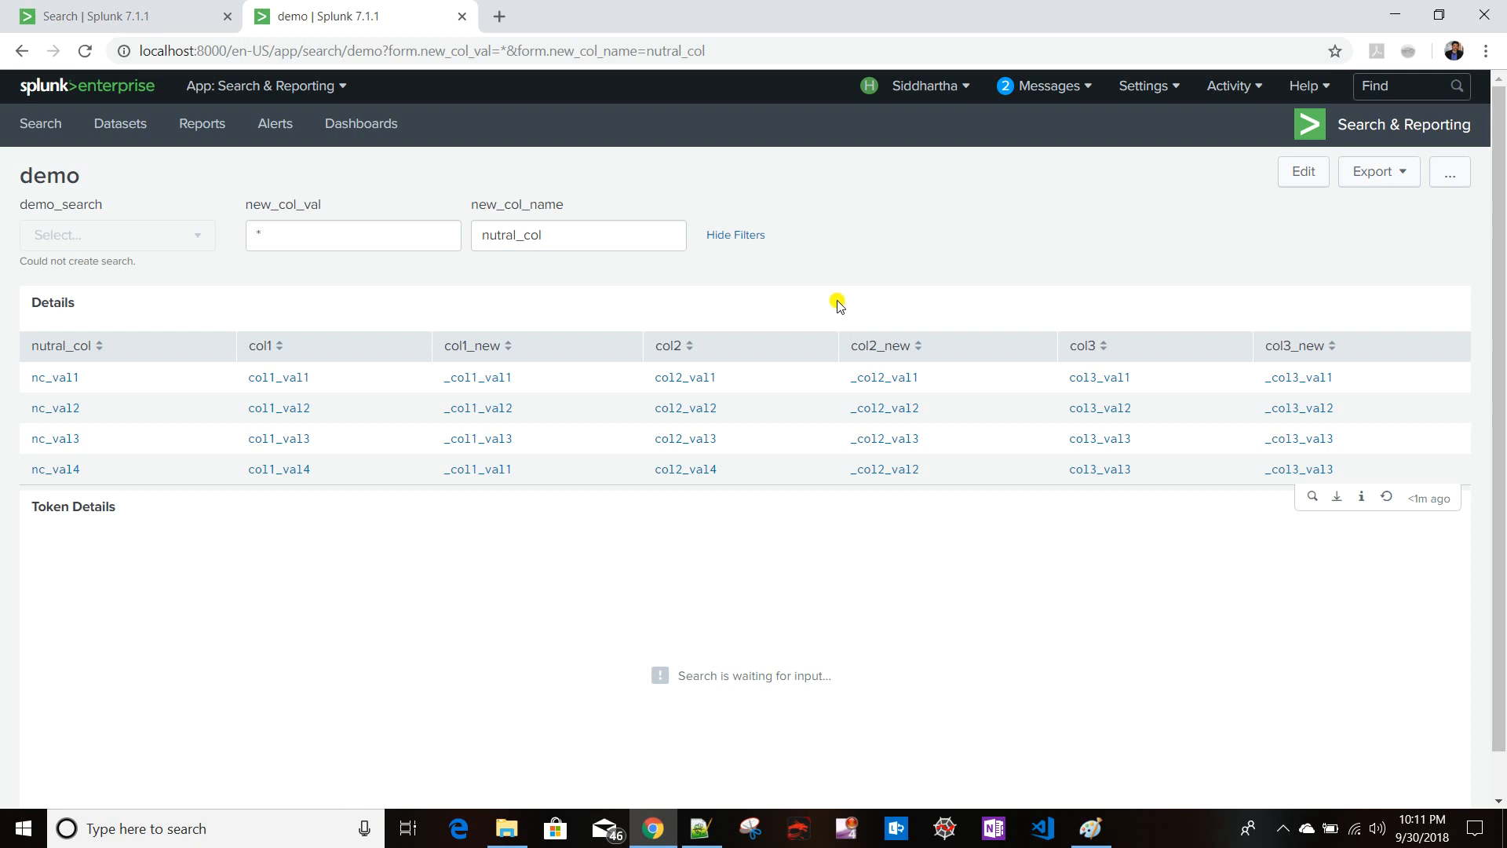
# - Select the col3_val3 cell in Details and compare the result with the problem statement image
pyautogui.click(1113, 442)
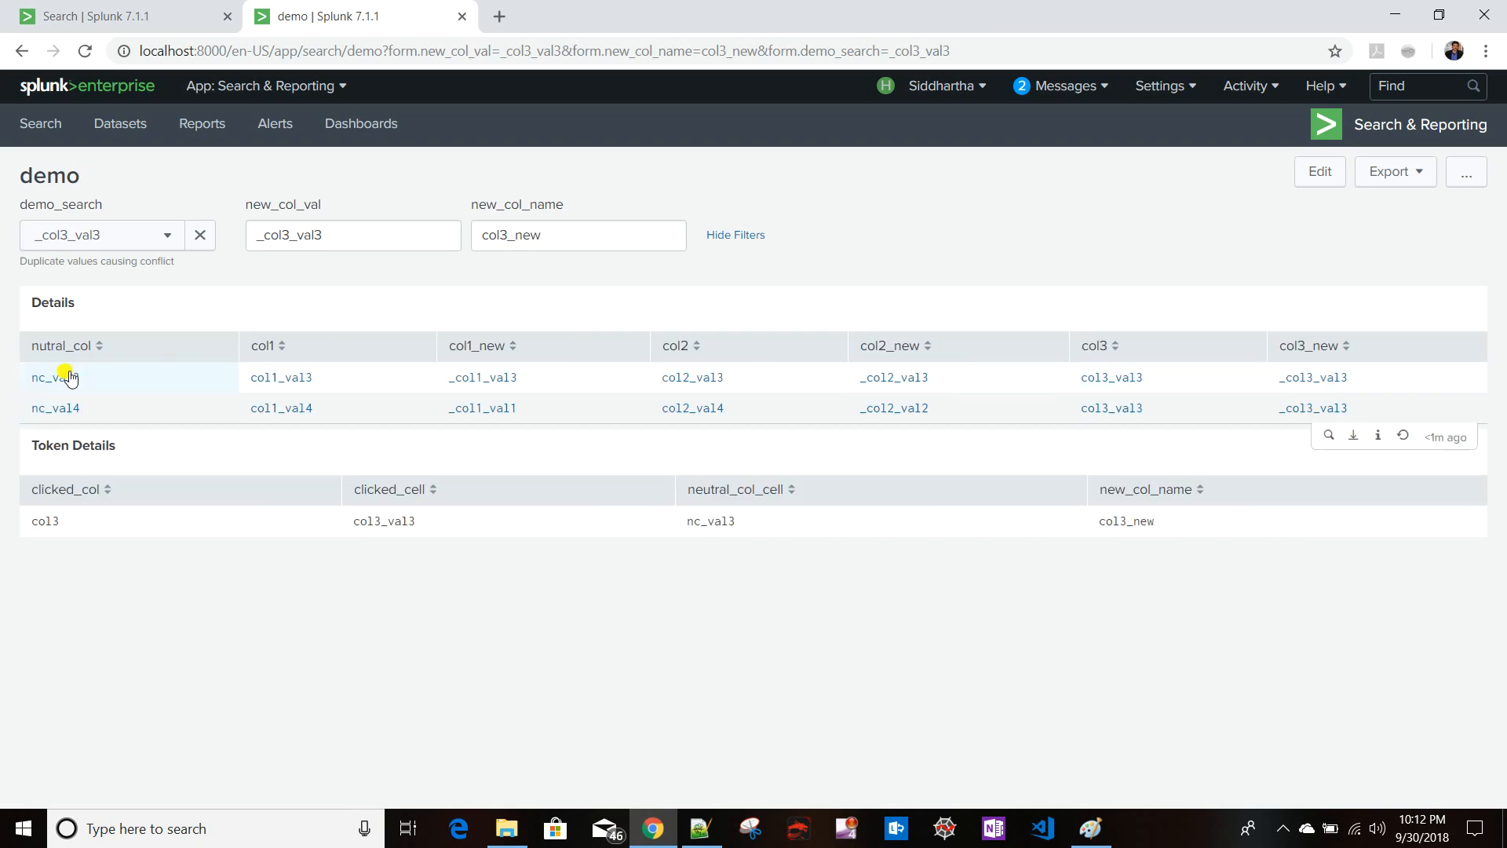
pyautogui.hotkey('alt', 'Tab')
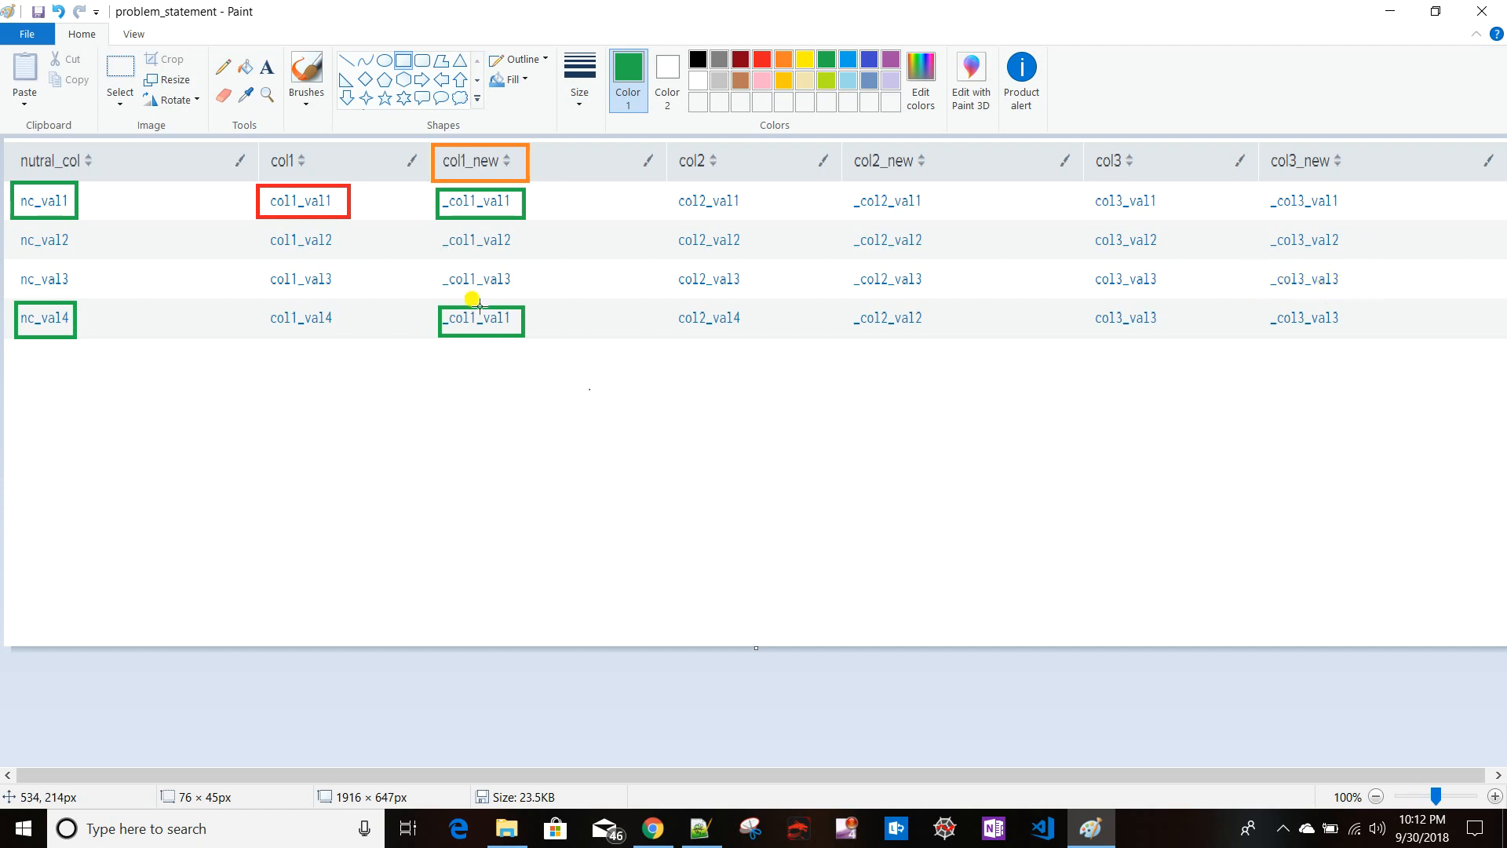
pyautogui.hotkey('alt', 'Tab')
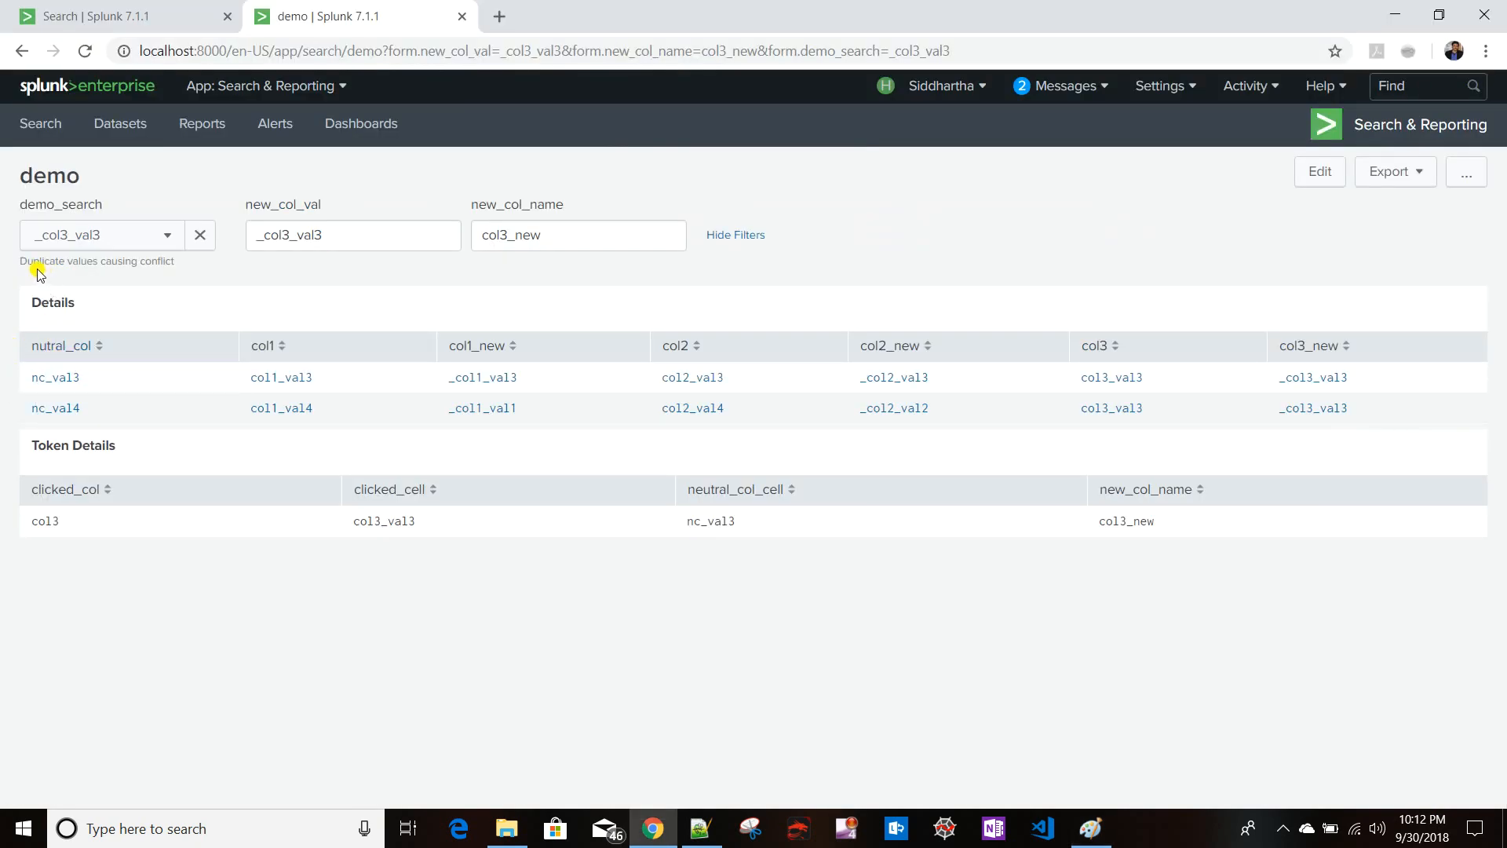
# - Select the duplicate-values warning under demo_search and compare the dashboard with the problem statement image in Paint
pyautogui.moveTo(26, 261); pyautogui.dragTo(124, 270)
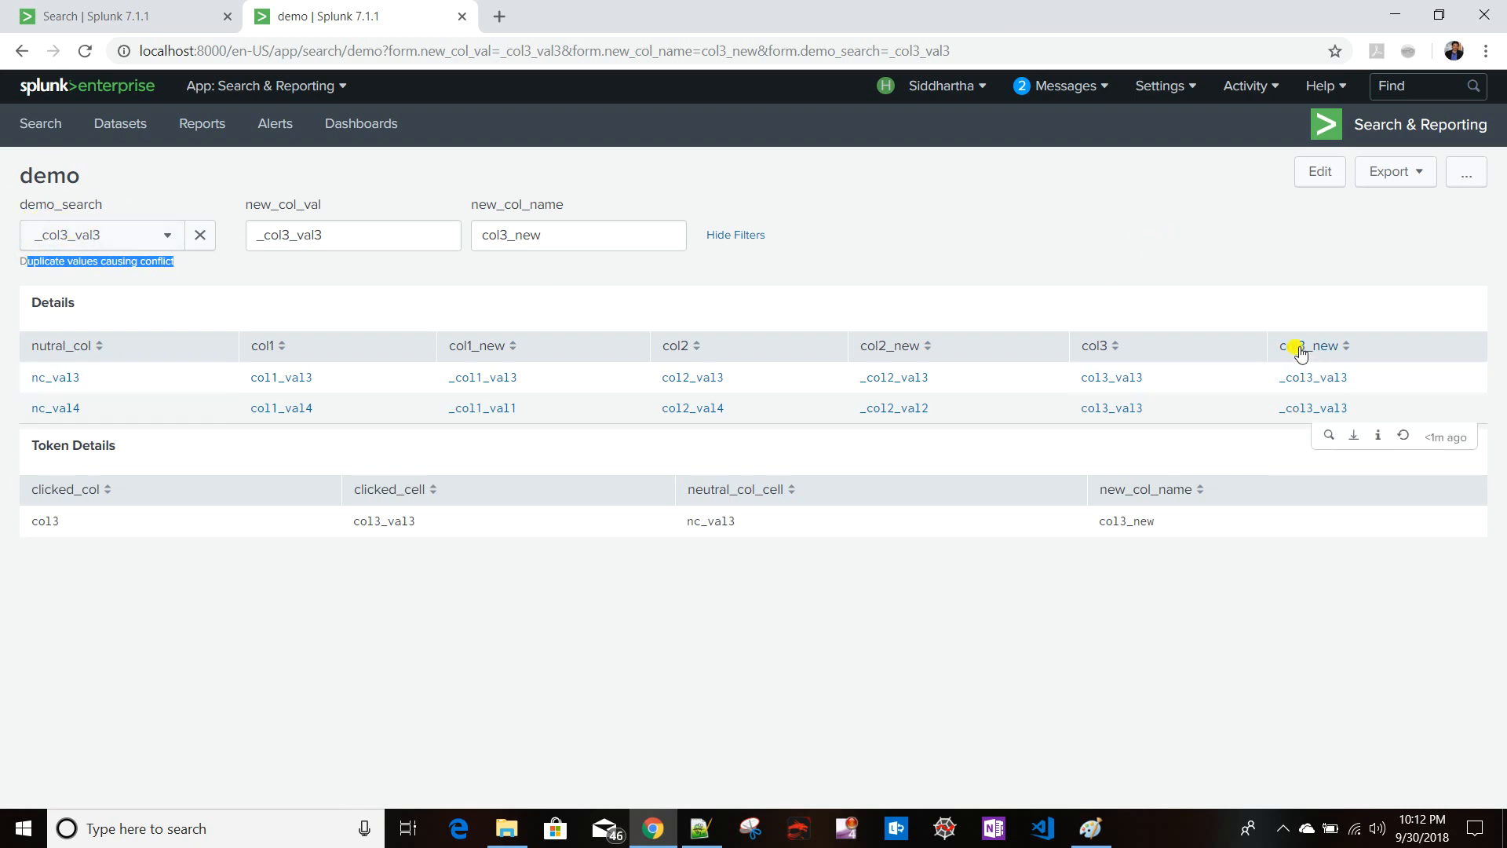
pyautogui.hotkey('alt', 'Tab')
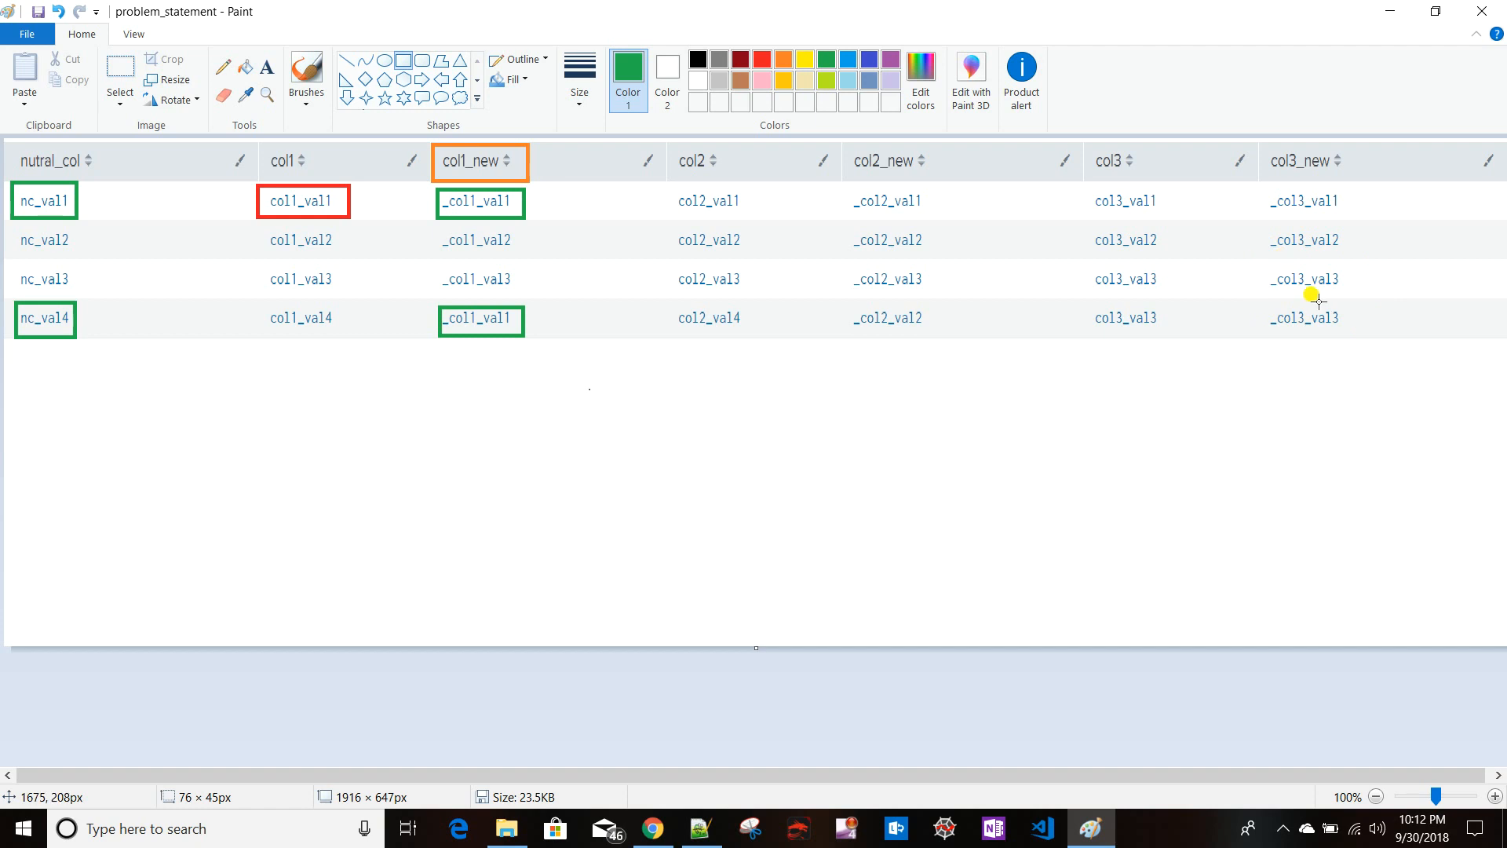
pyautogui.hotkey('alt', 'Tab')
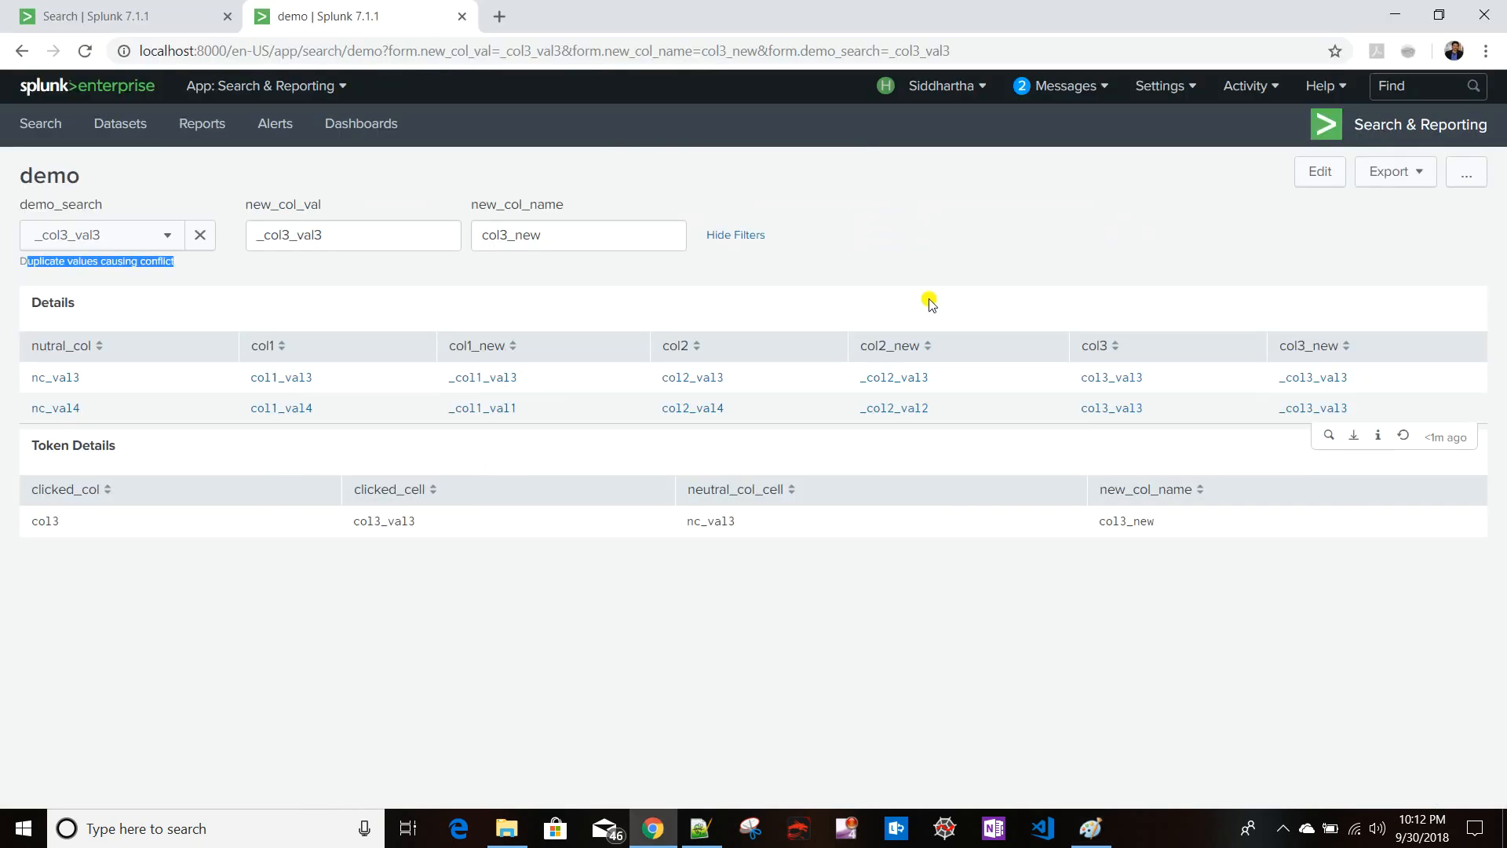
# - In the dashboard source, add "| dedup new_col_val" before the table command in the demo_search dropdown query and save
pyautogui.click(1333, 176)
pyautogui.click(243, 191)
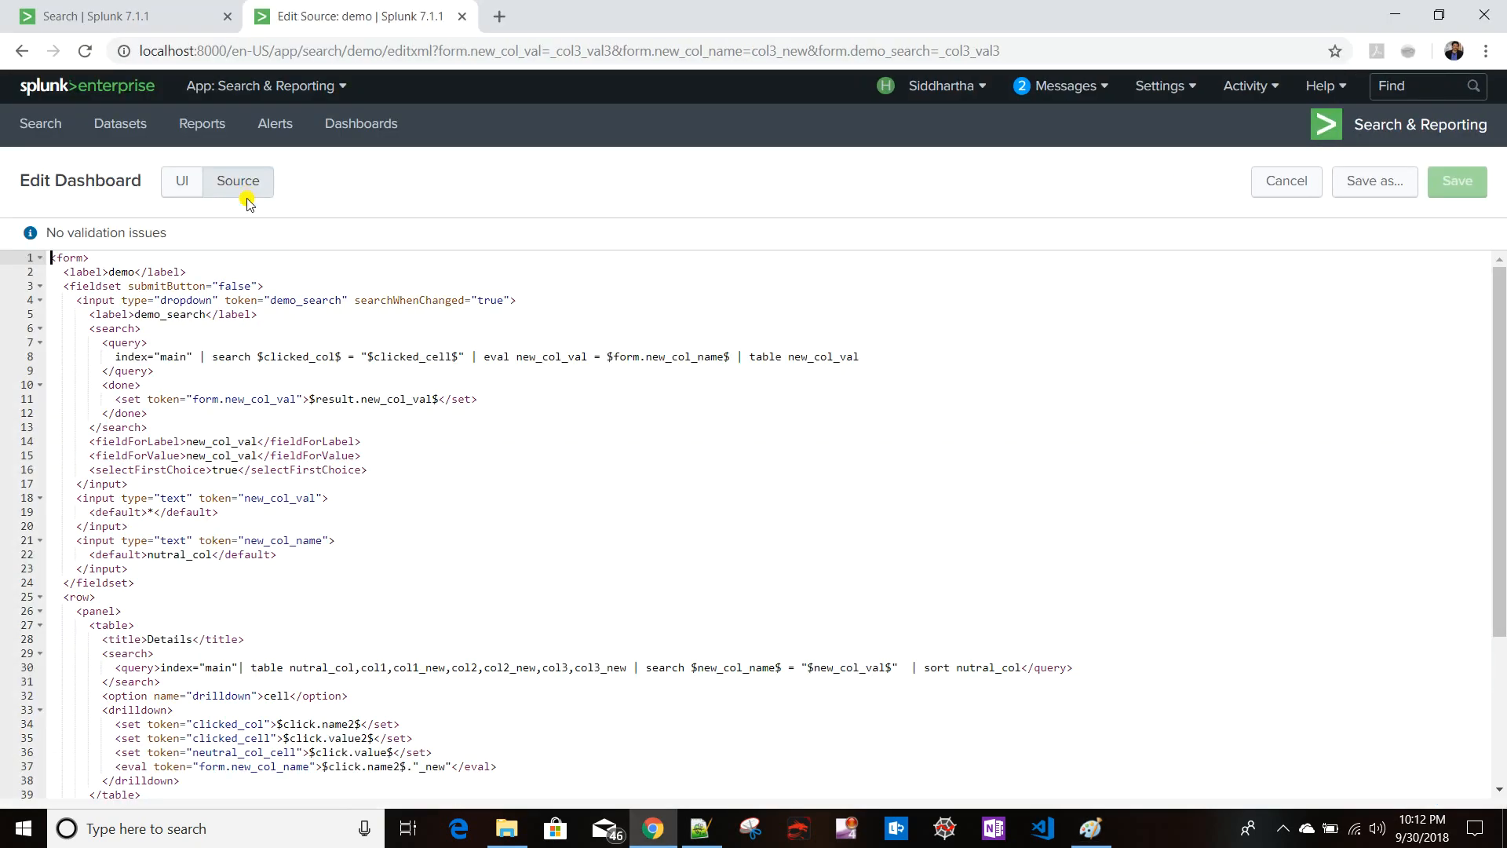
pyautogui.click(737, 355)
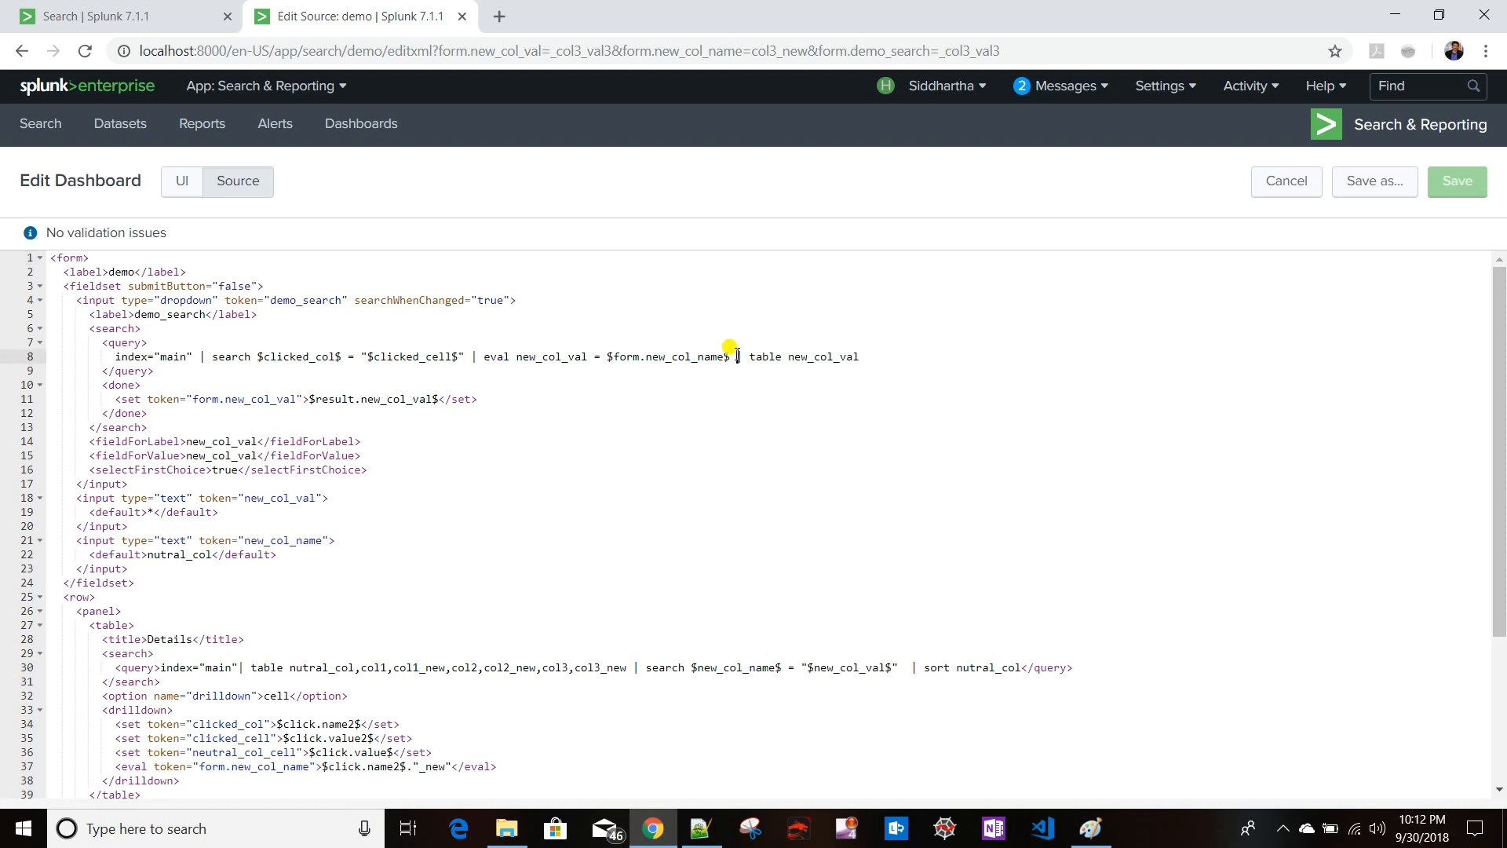
pyautogui.write('| dedup  |')
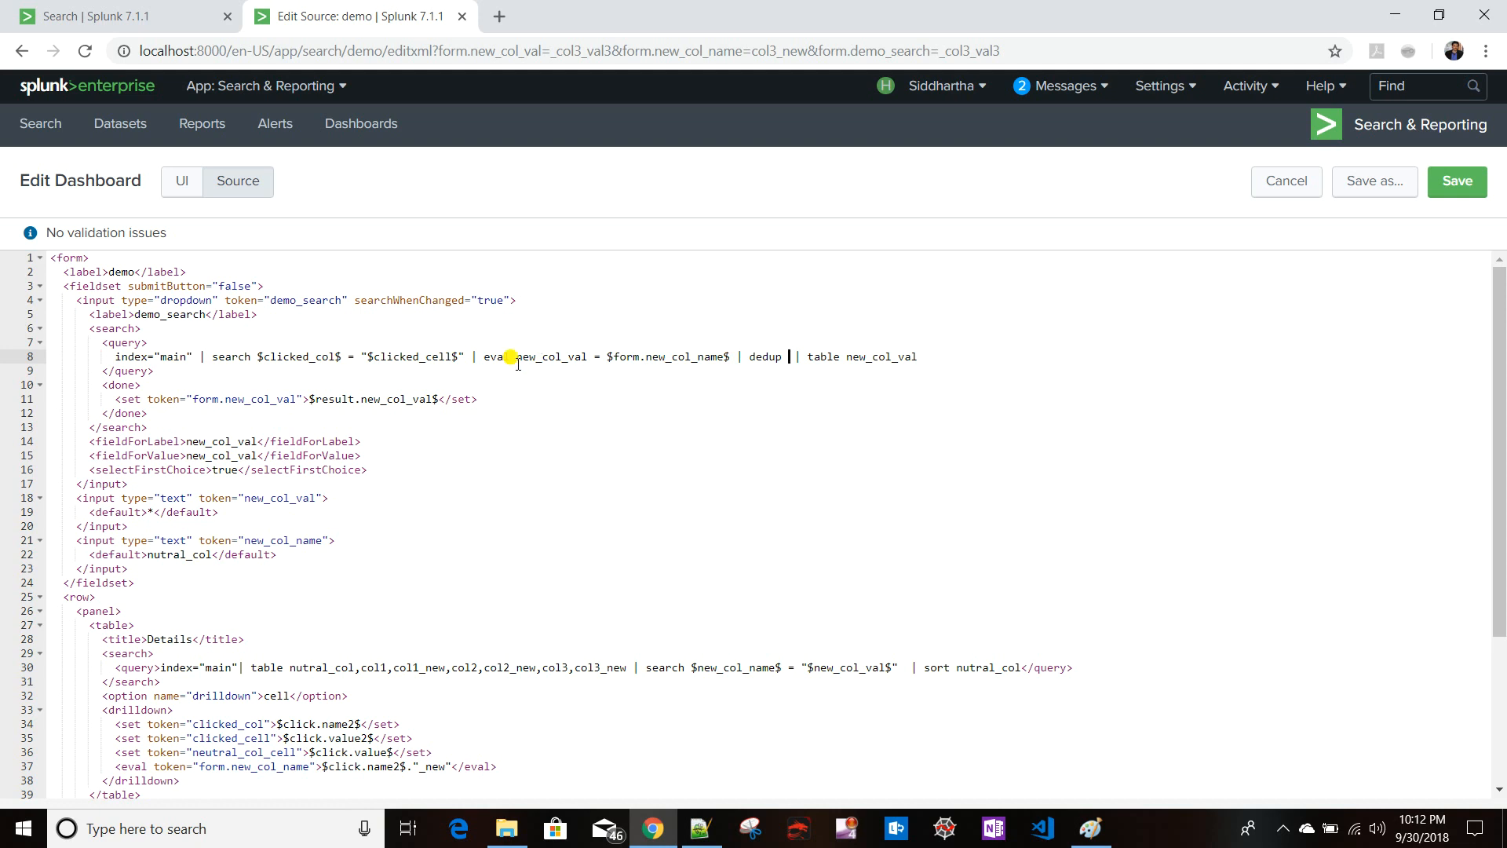
pyautogui.moveTo(518, 364); pyautogui.dragTo(585, 359)
pyautogui.hotkey('ctrl', 'c')
pyautogui.click(783, 358)
pyautogui.hotkey('ctrl', 'v')
pyautogui.click(1453, 187)
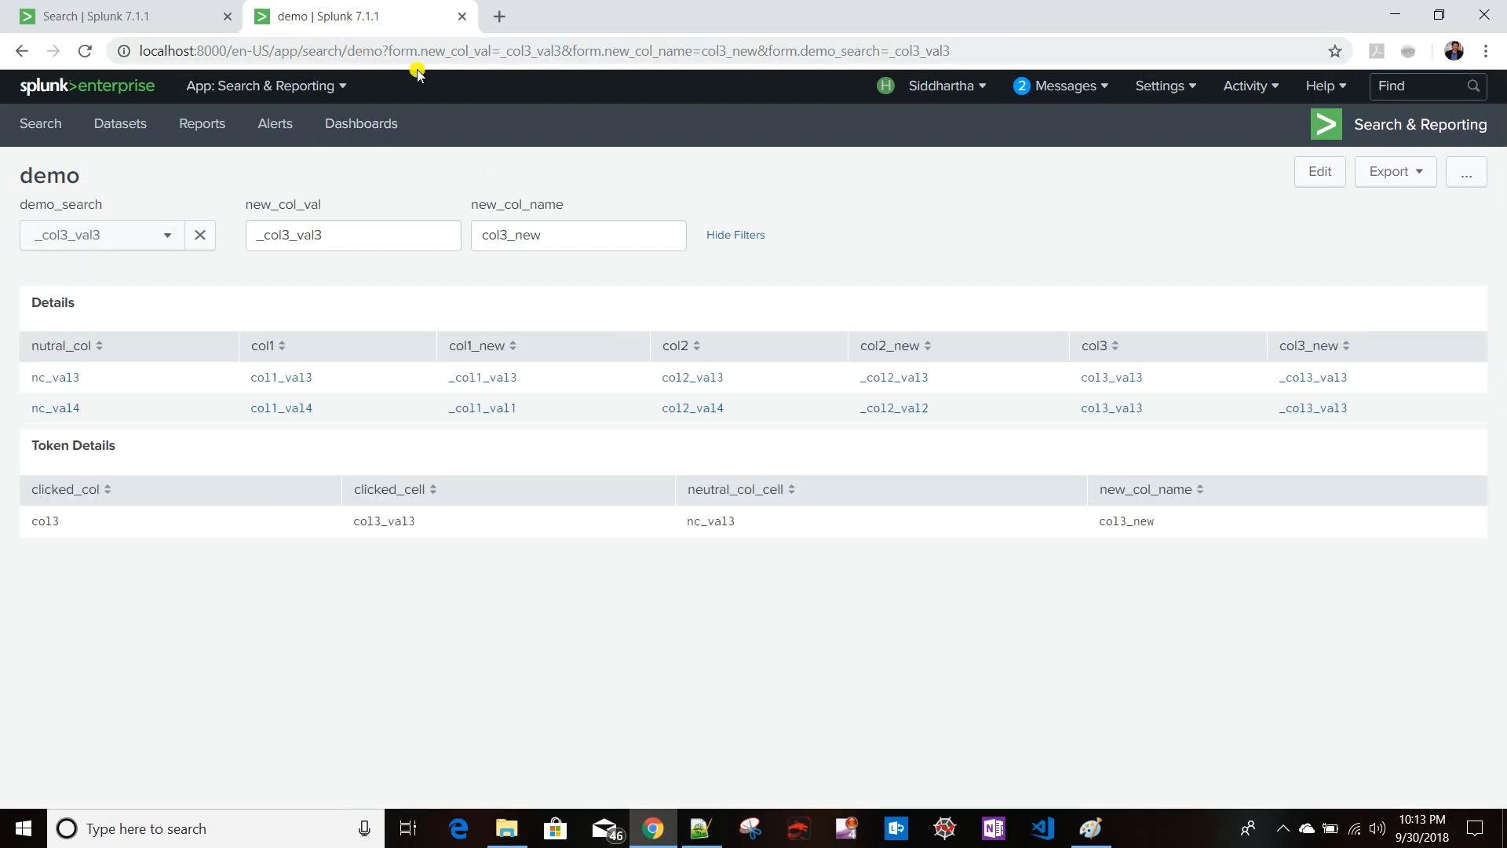
# - Reload the dashboard without the form token parameters in its URL
pyautogui.moveTo(384, 50); pyautogui.dragTo(1074, 57)
pyautogui.hotkey('ctrl', 'v')
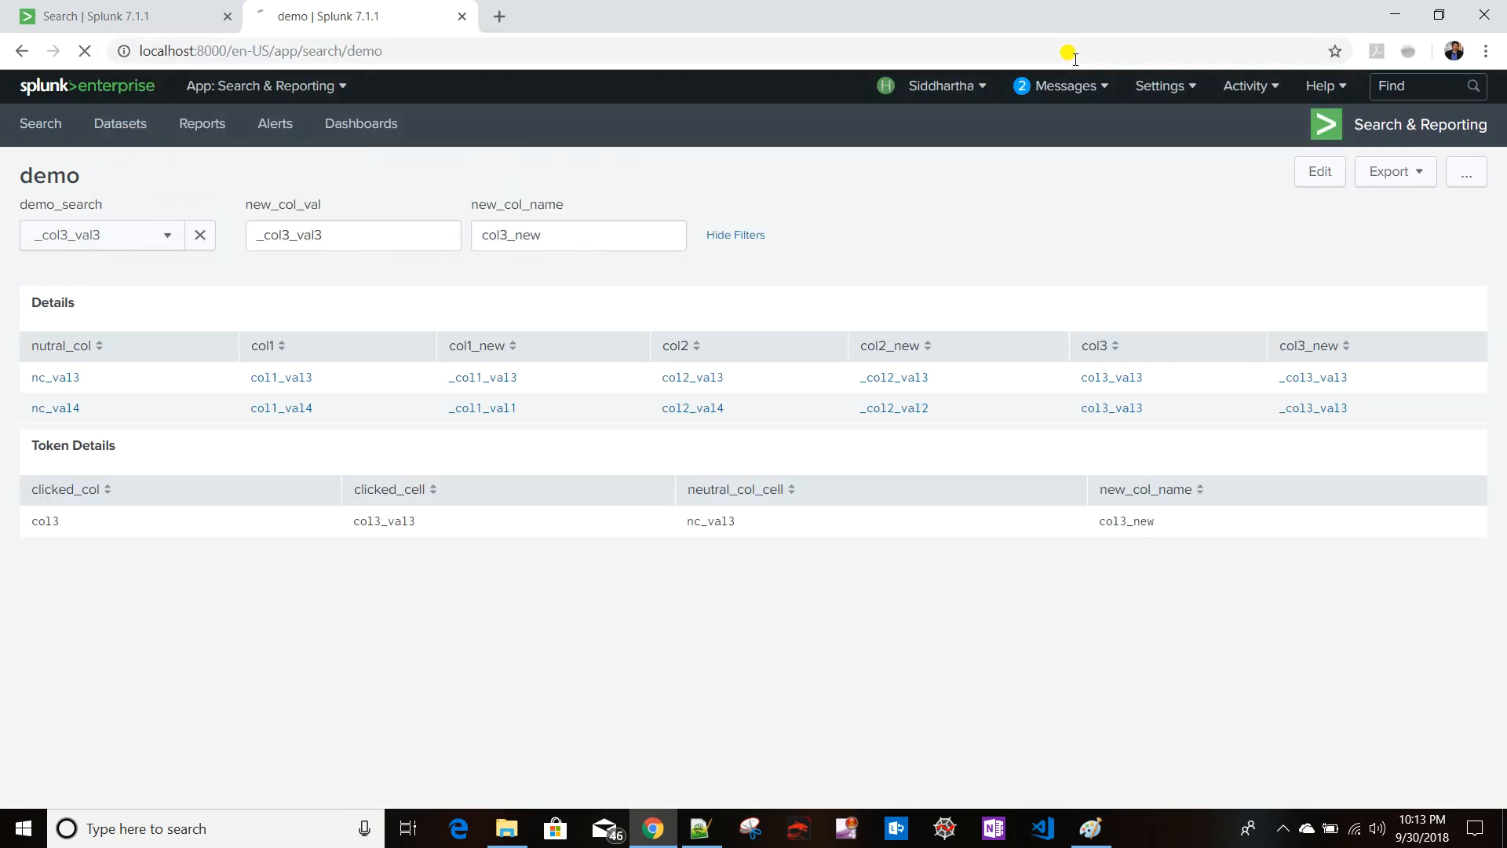
pyautogui.press('Return')
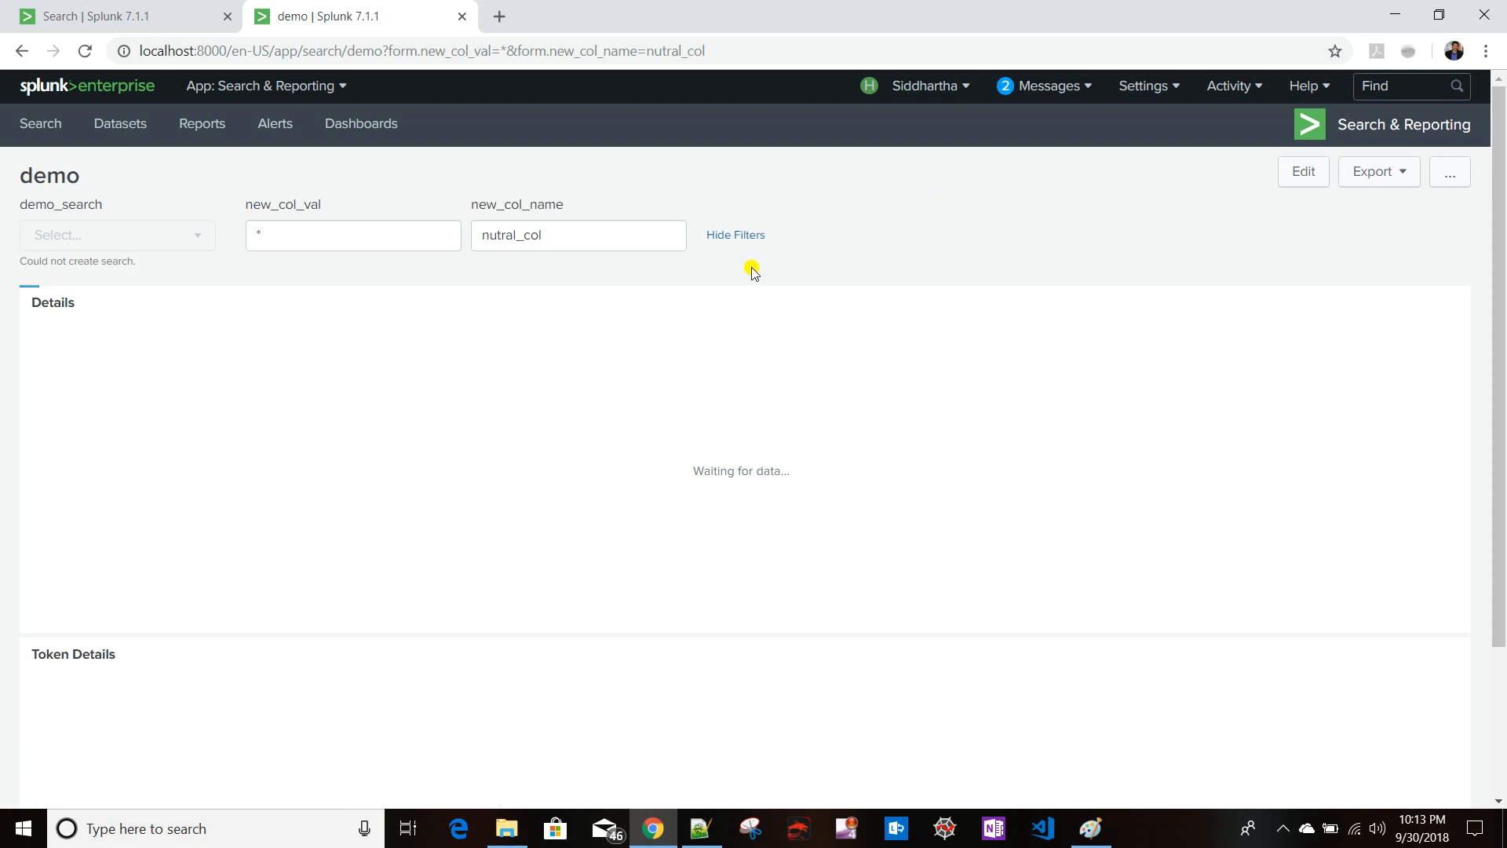
pyautogui.click(1118, 449)
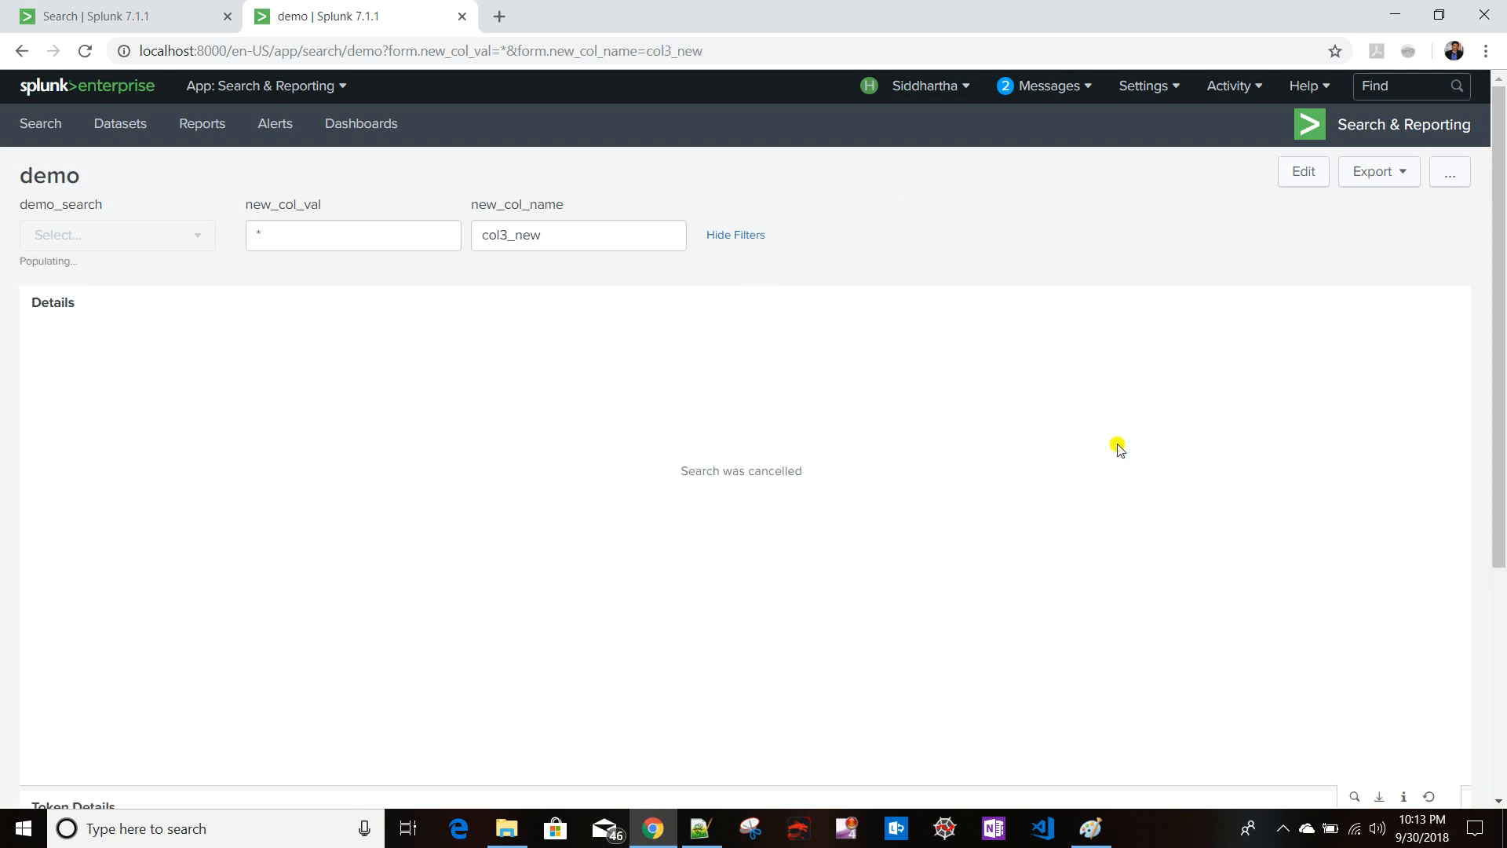